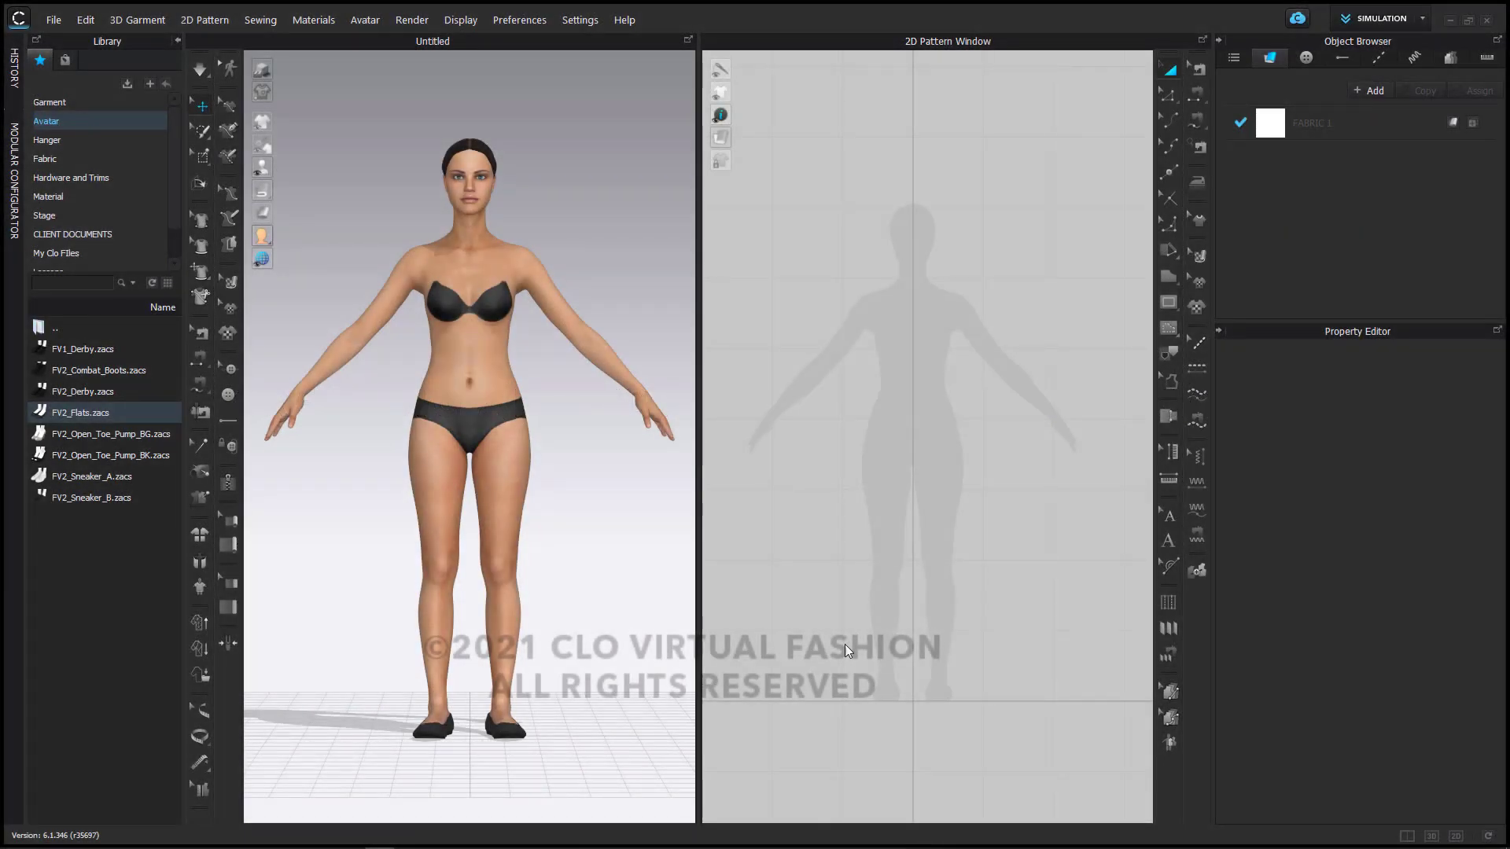
Step: Create a rectangular pattern piece 10 in wide and 13 in high beside the avatar silhouette's upper body
click(1169, 277)
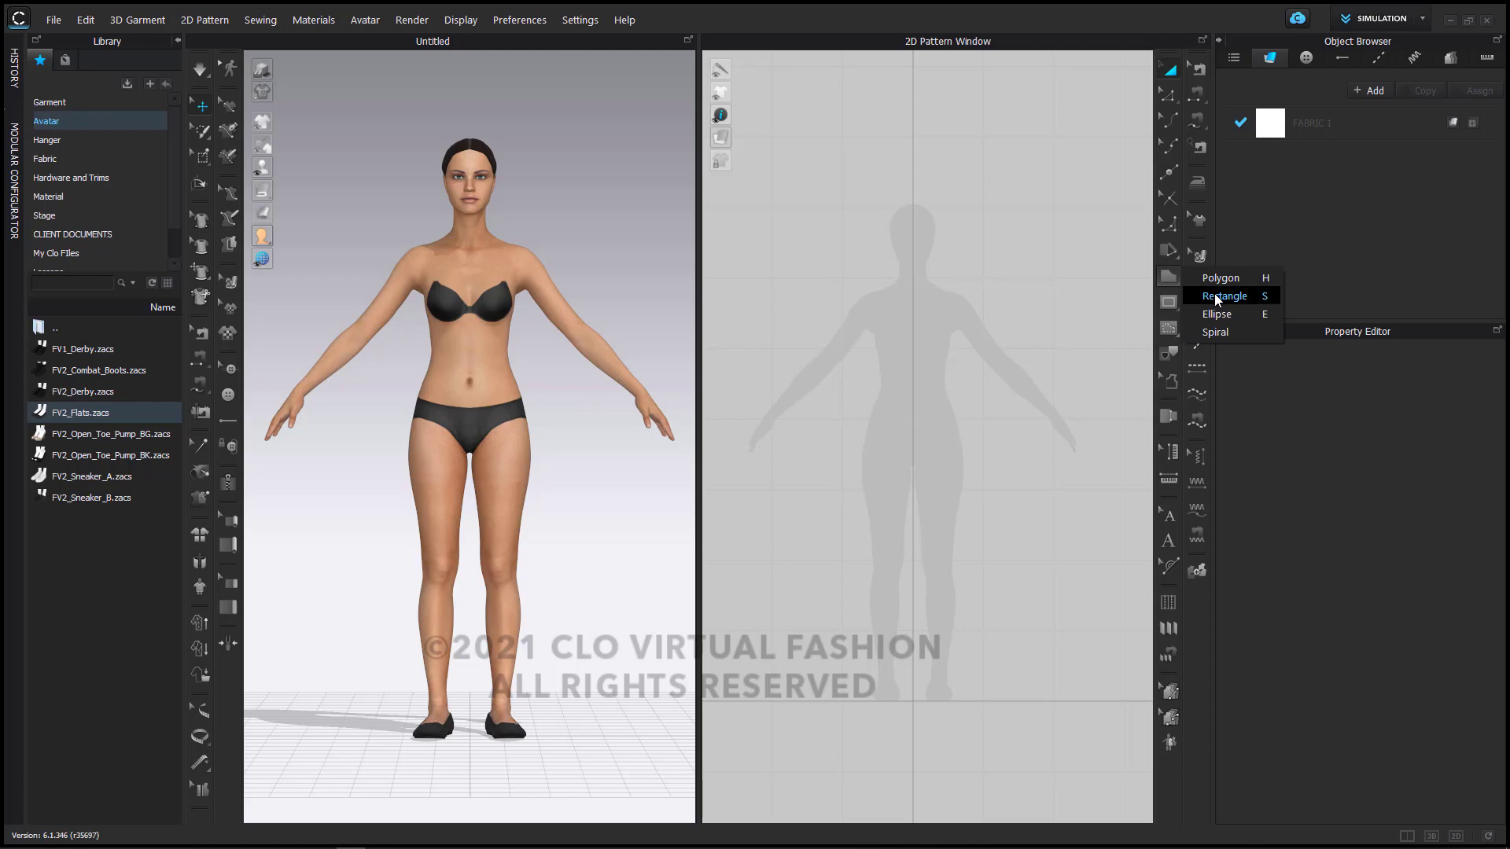
click(1215, 296)
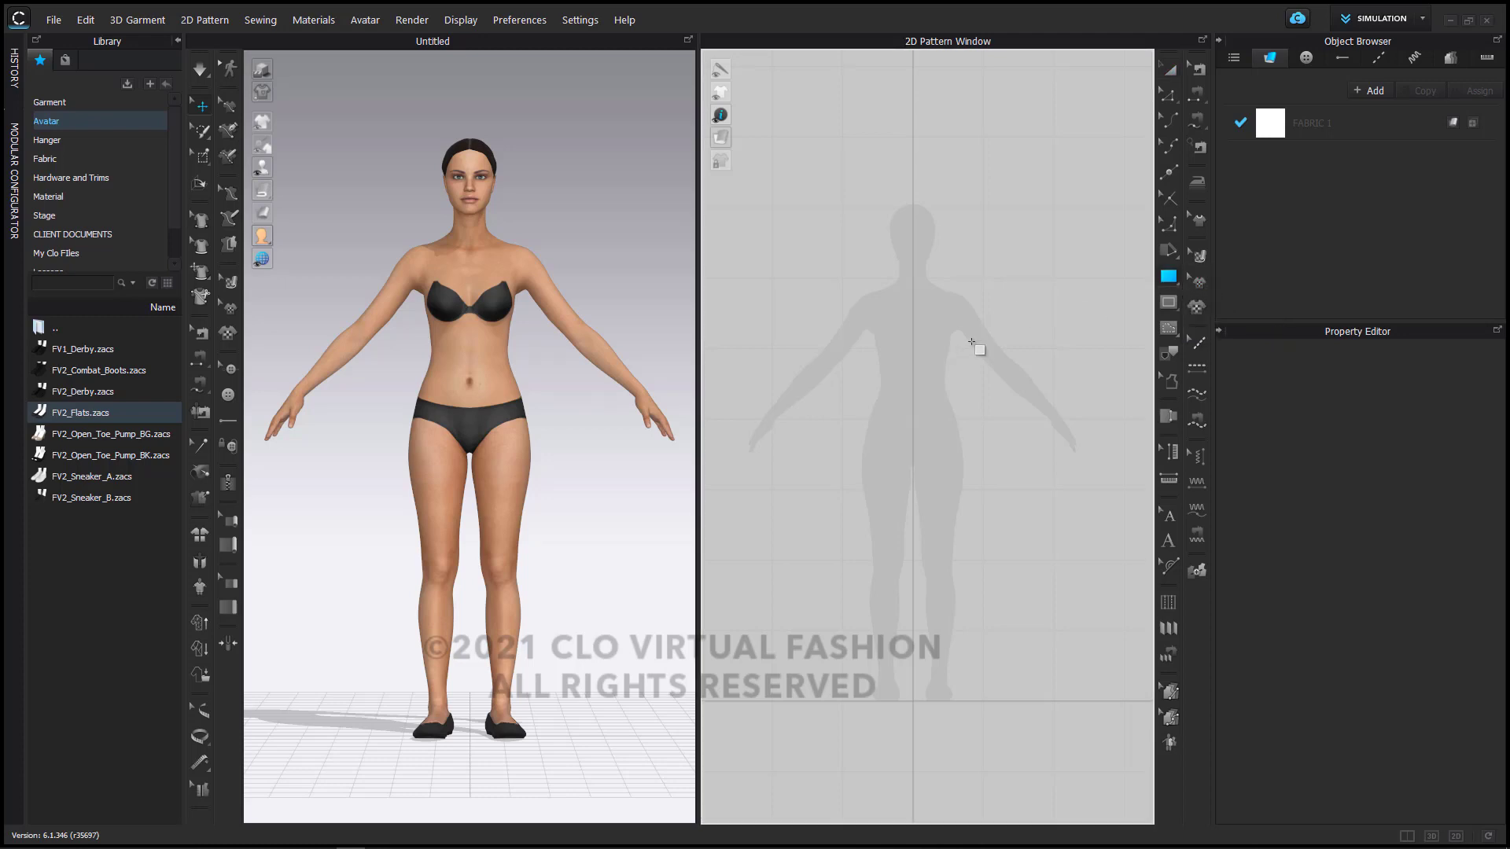
click(972, 341)
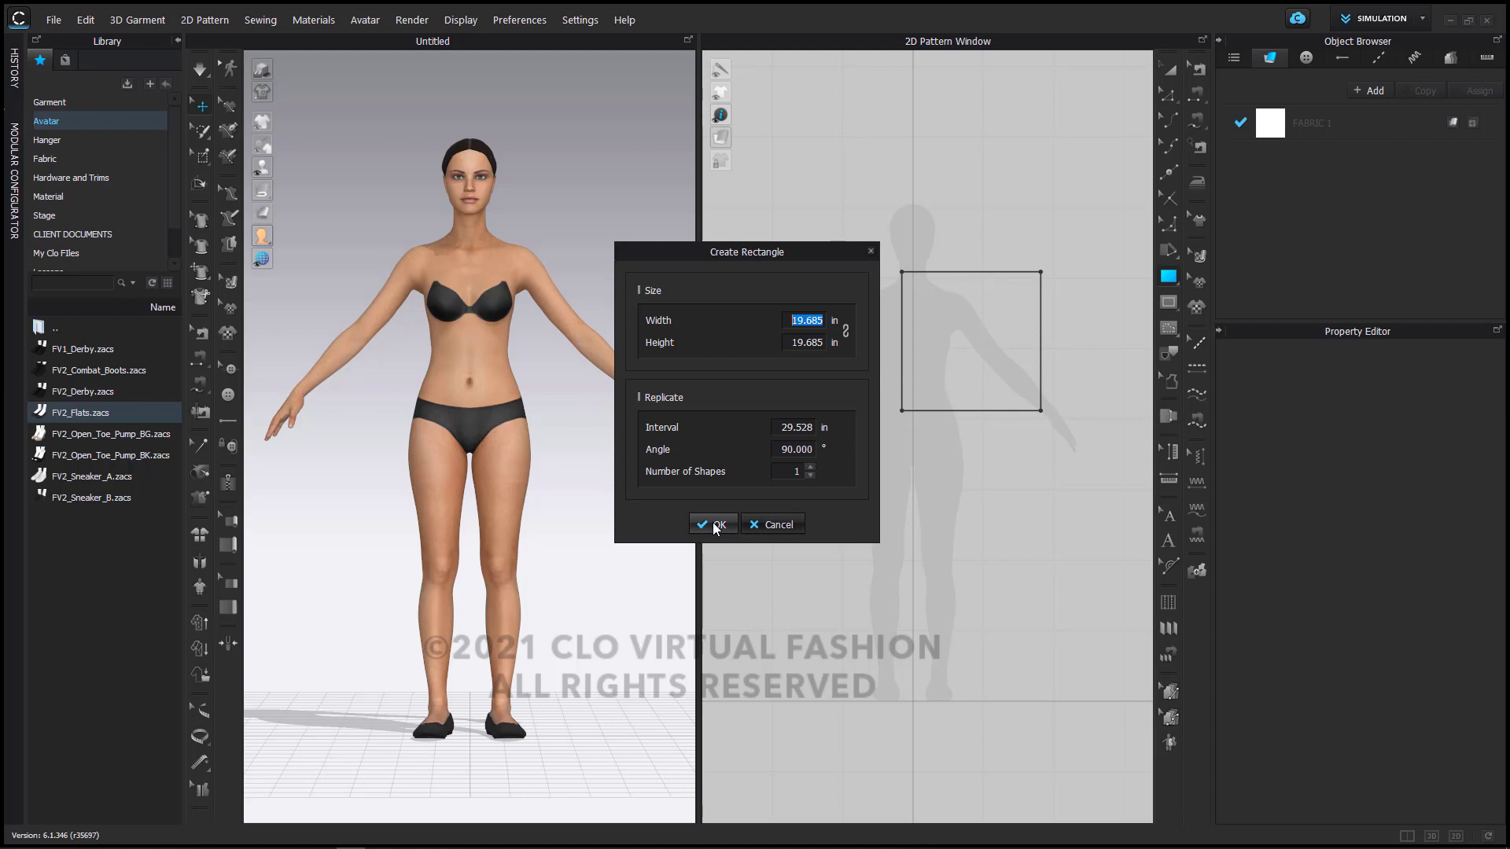
text(10)
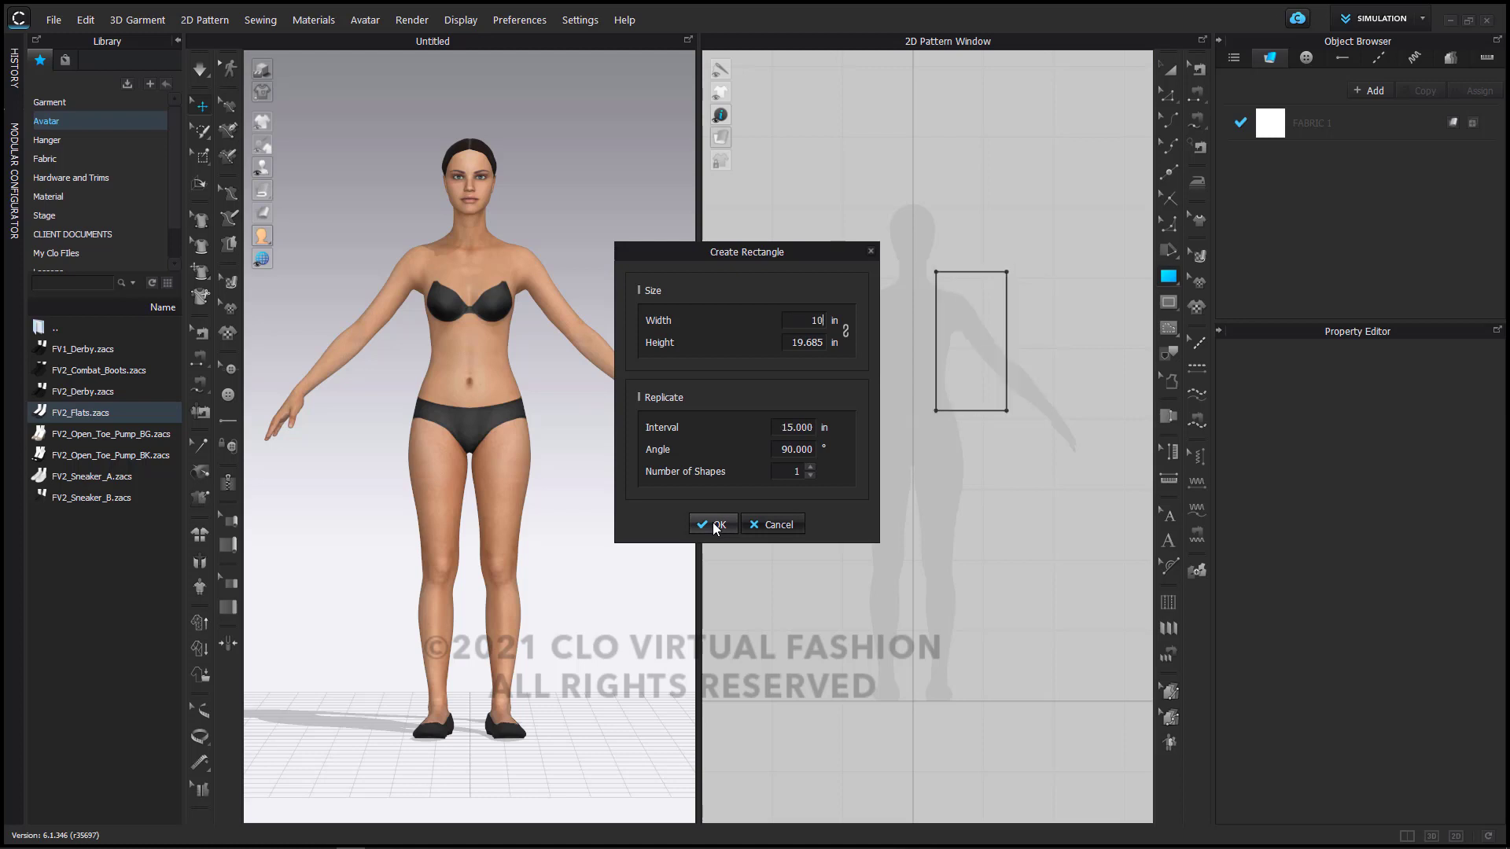
key(Tab)
text(13)
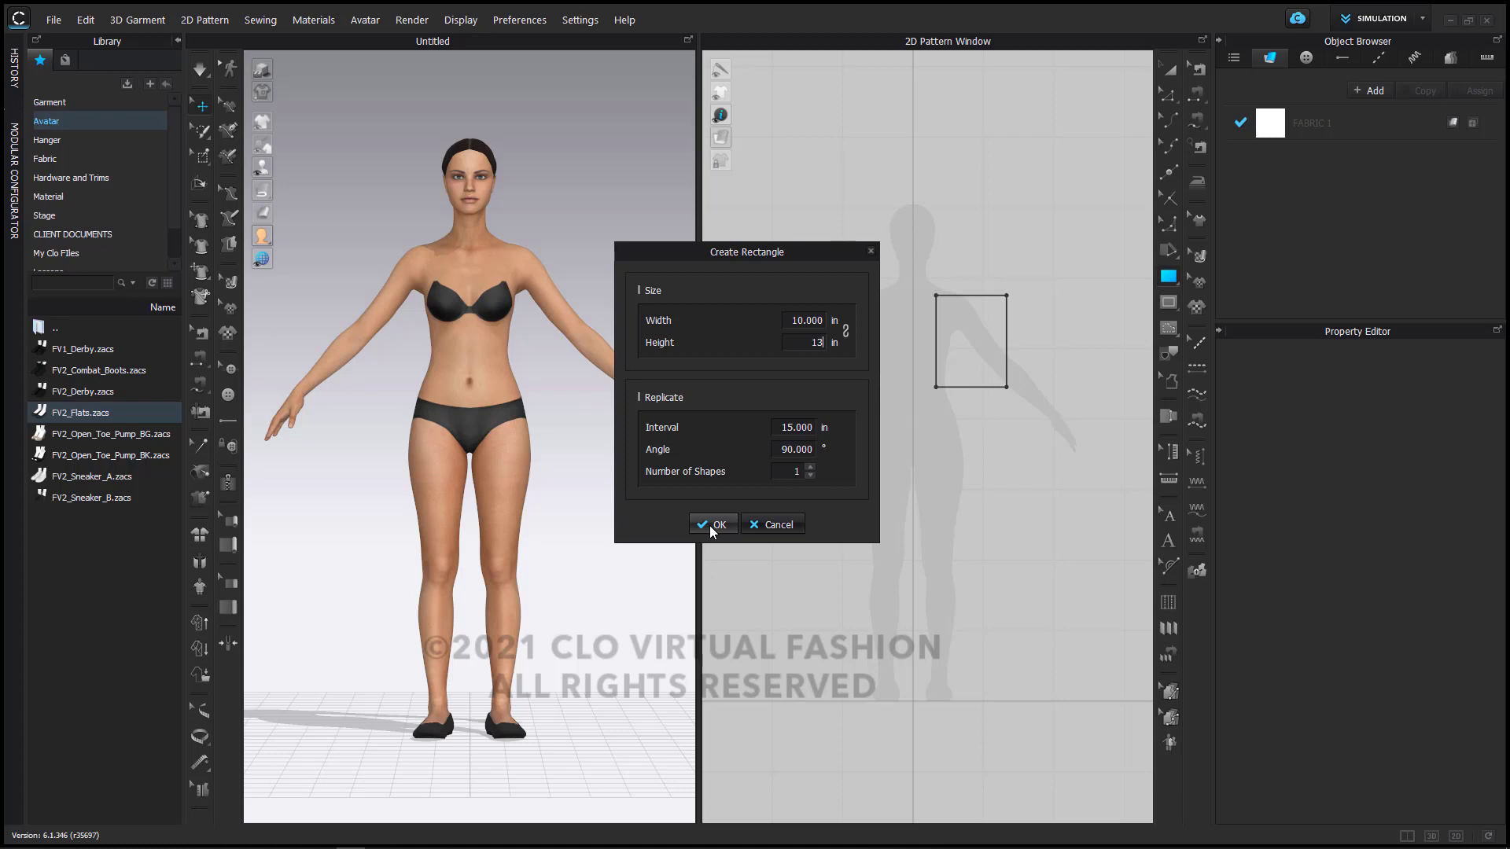
click(710, 525)
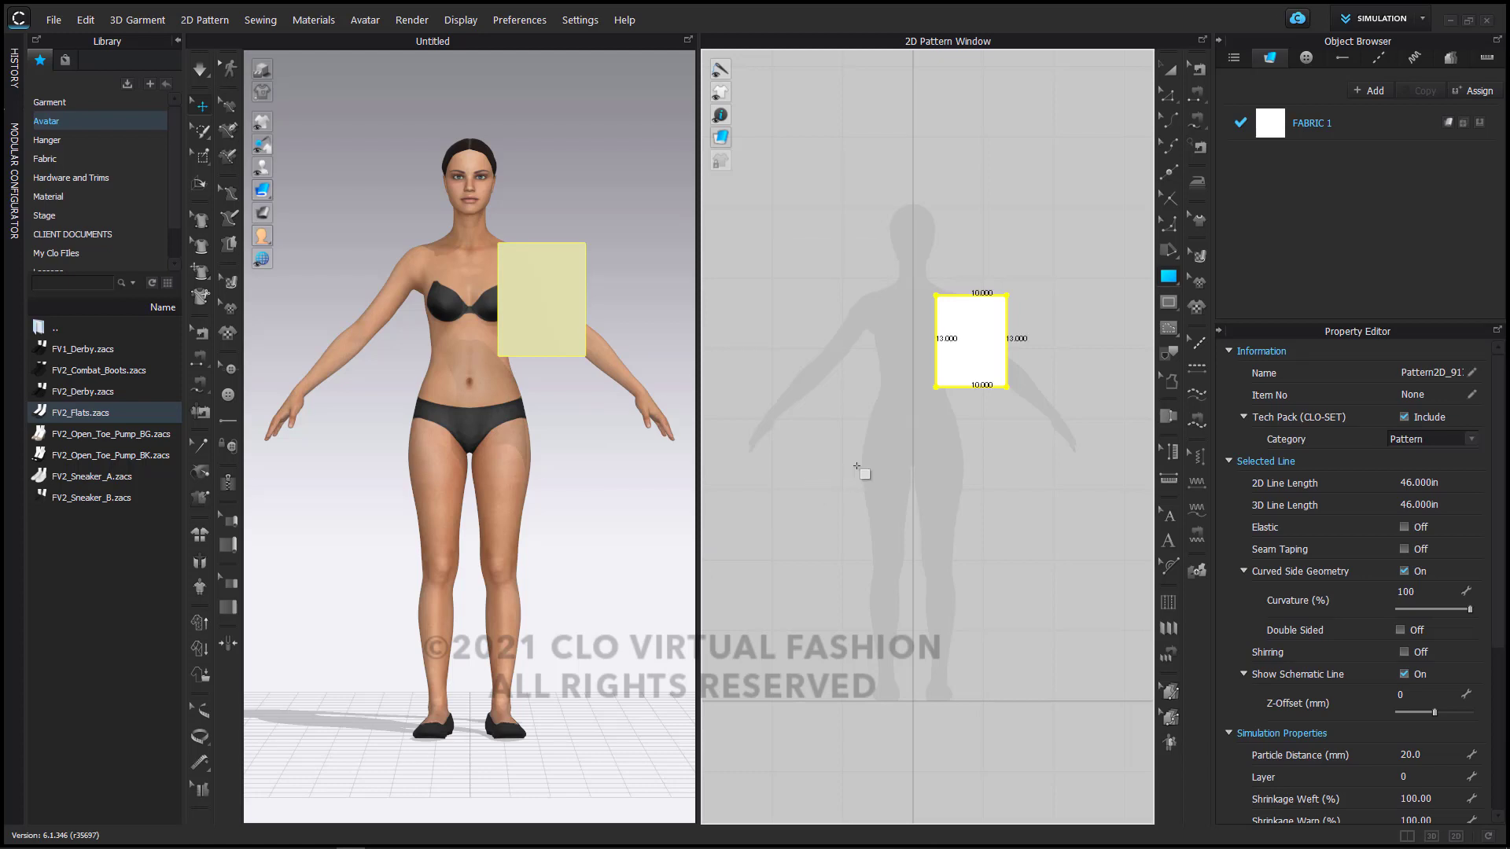
Step: Create a second rectangular pattern piece, 26 in wide and 6 in high, at the avatar silhouette's hips
scroll(857, 467, up, 1)
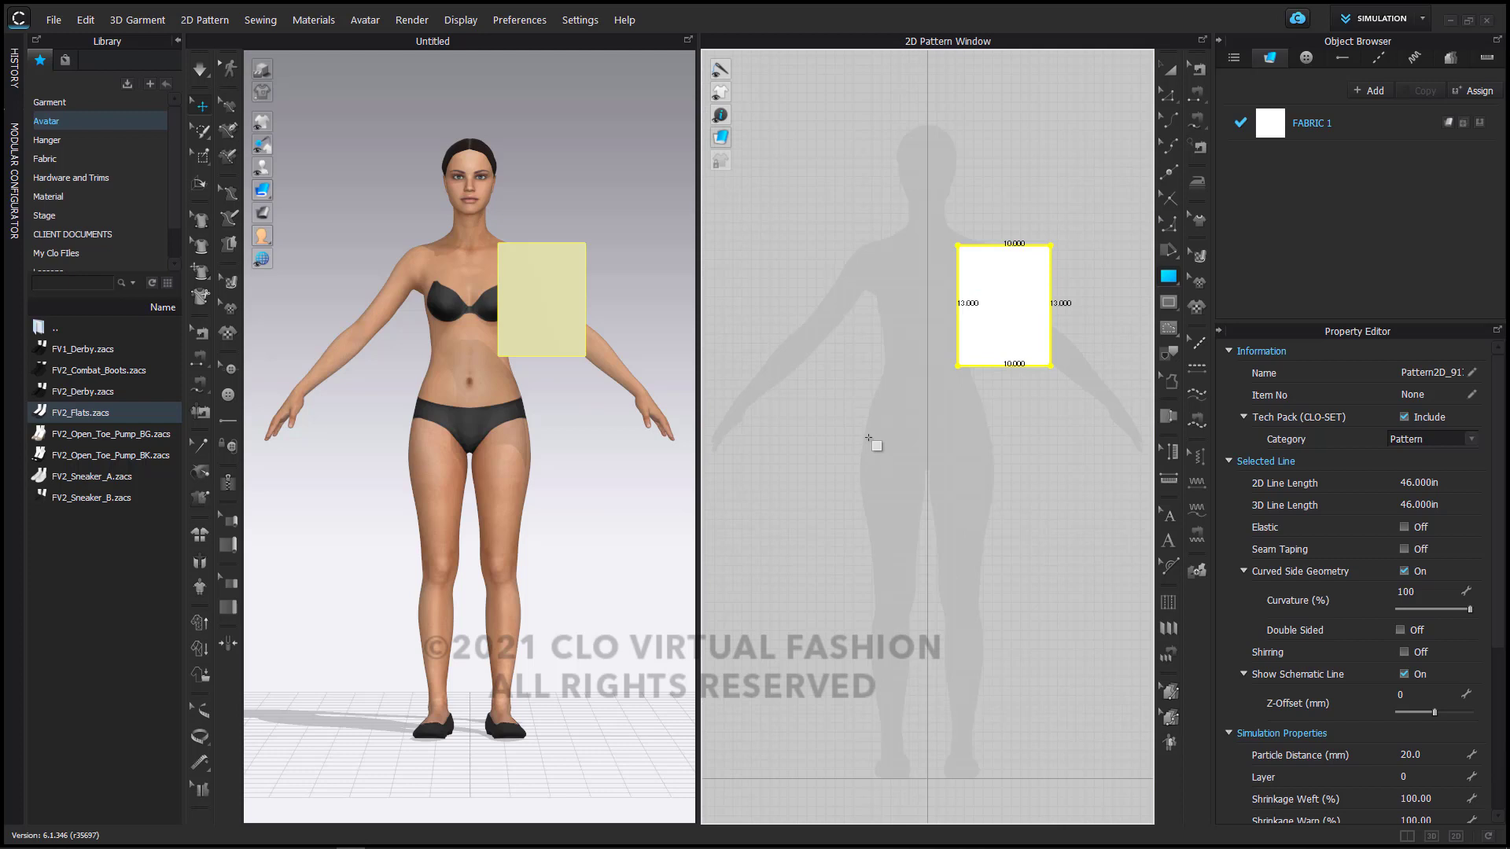
click(930, 436)
text(26)
key(Tab)
text(6)
key(Tab)
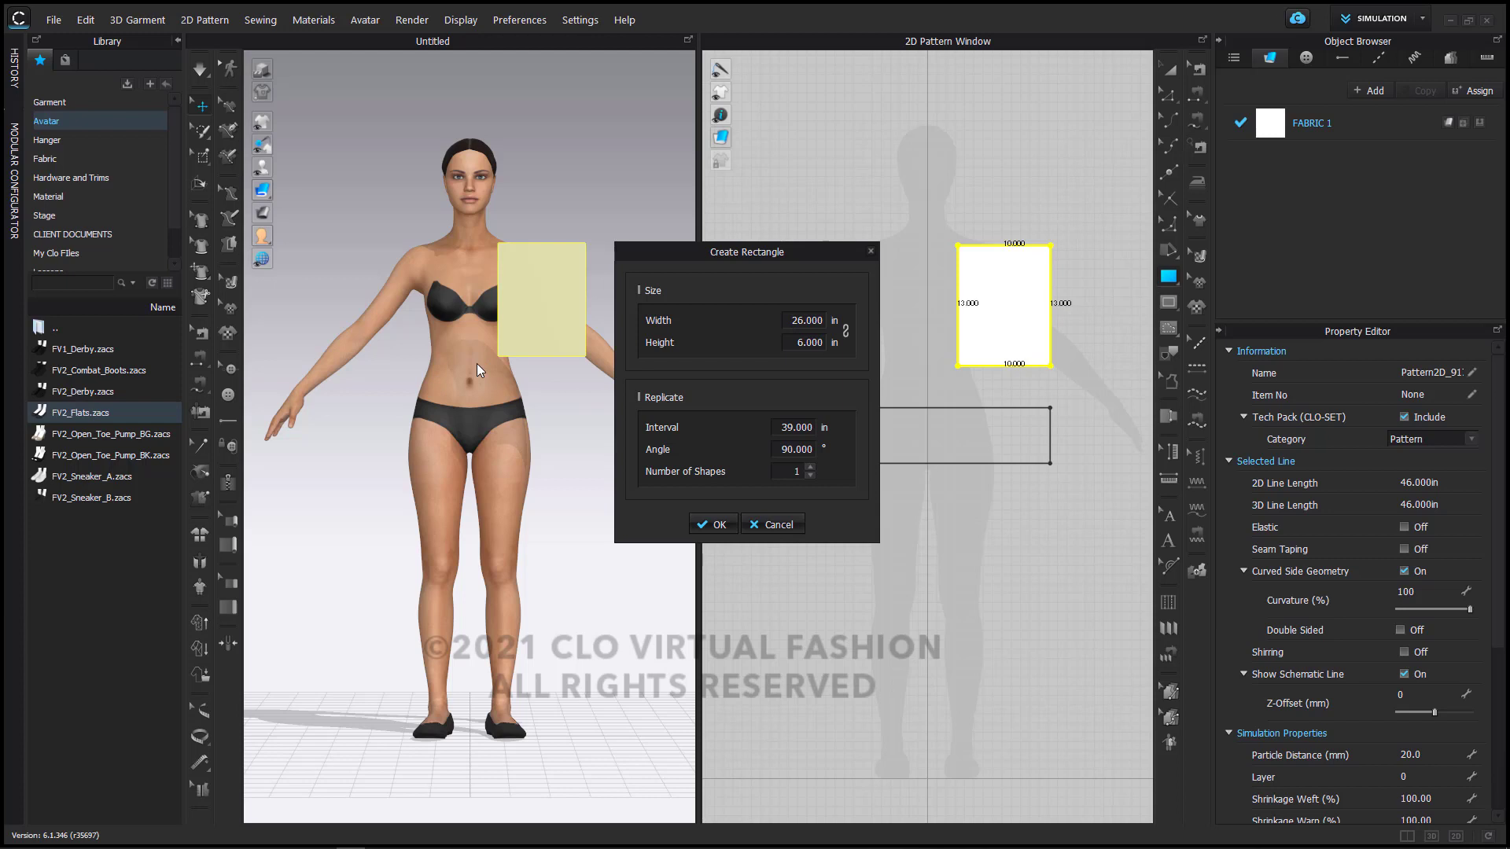
click(720, 525)
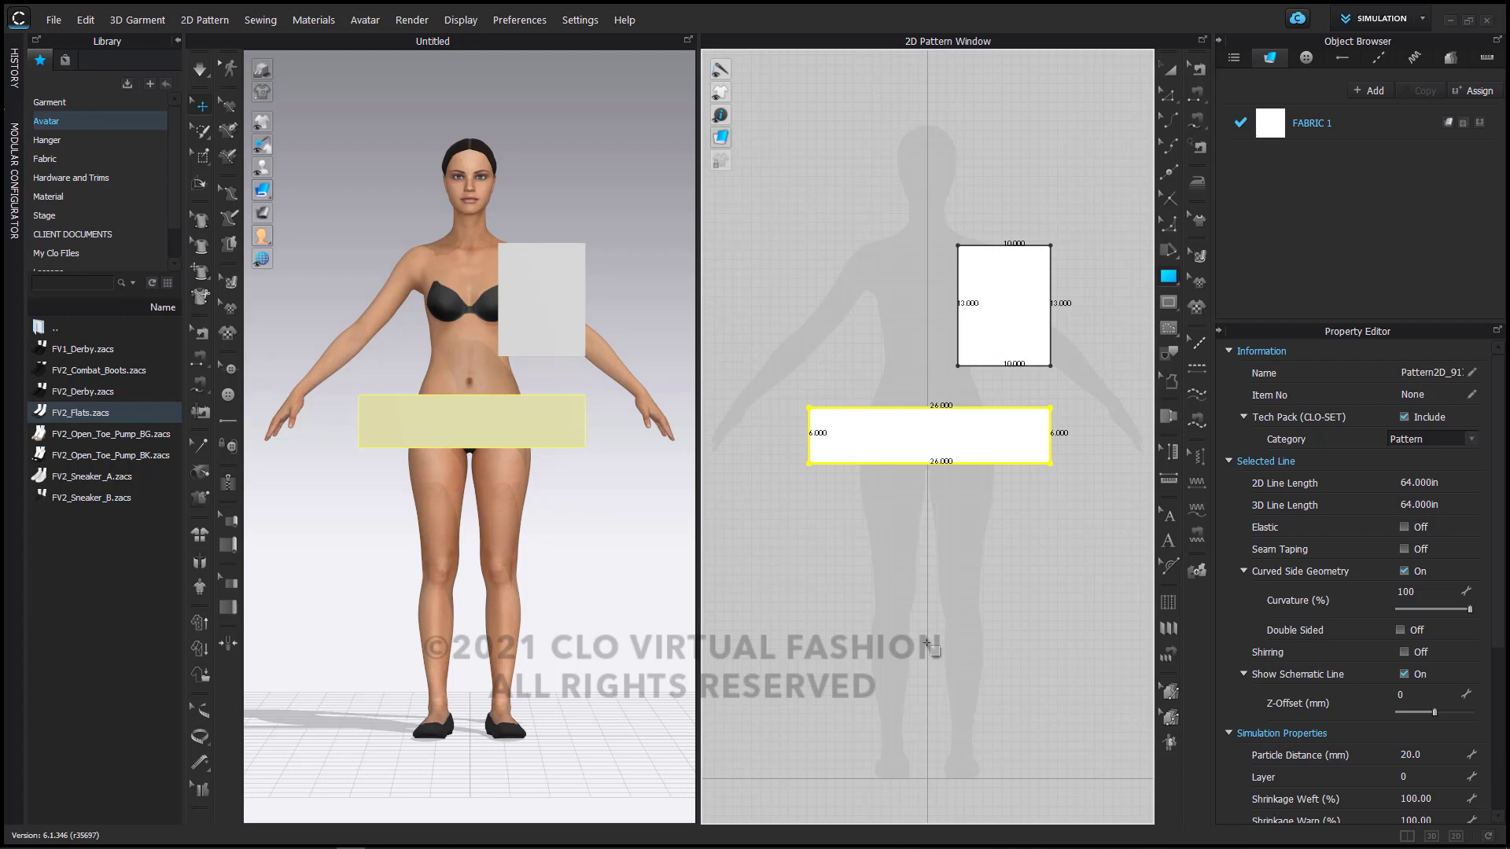
Step: Create a third rectangular pattern piece, 26 in wide and 24 in high, over the avatar silhouette's legs
click(928, 643)
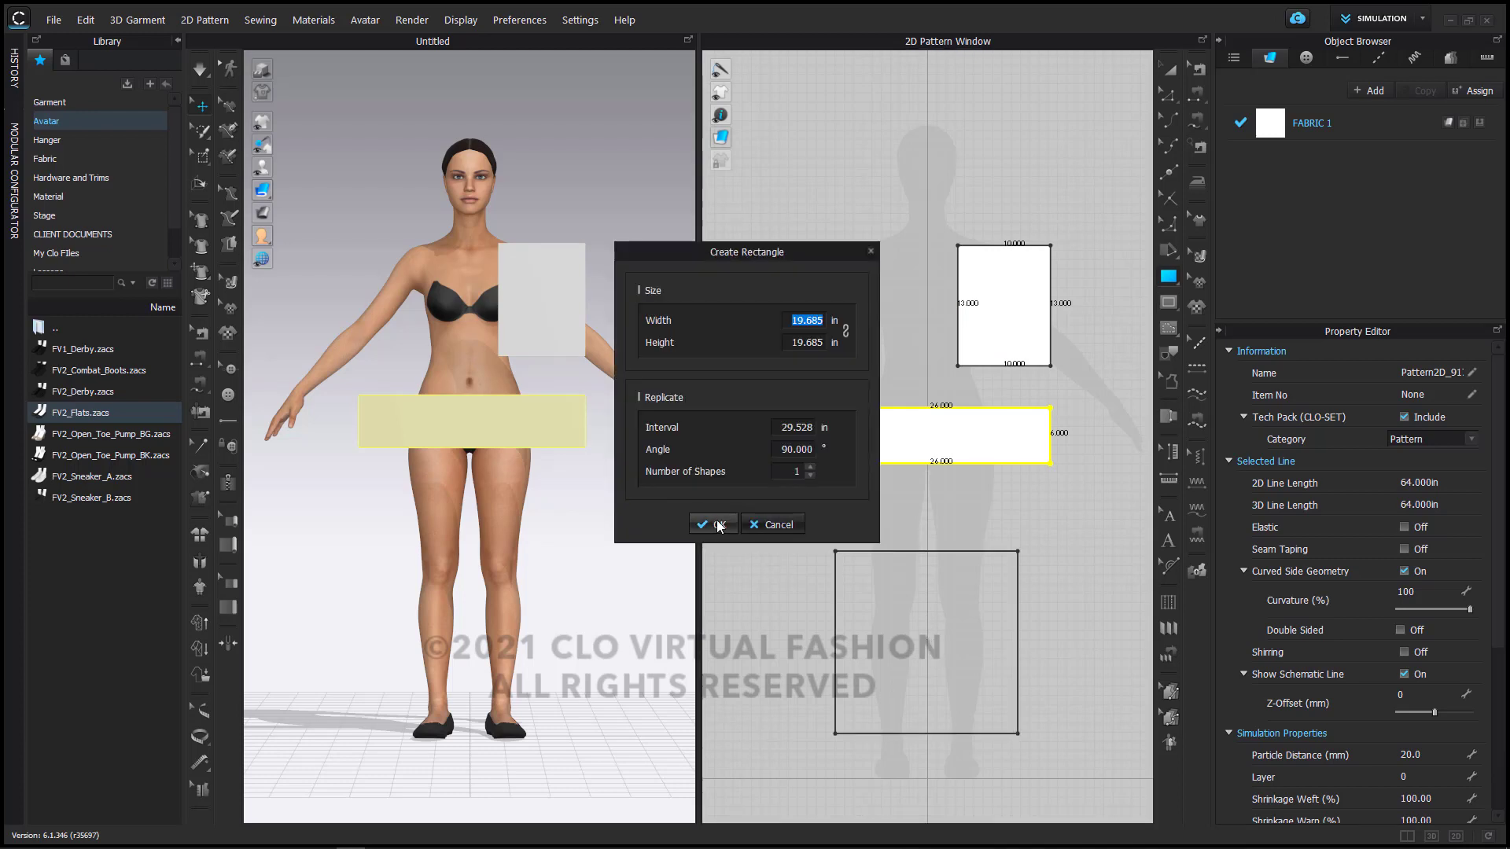
text(26)
key(Tab)
text(24)
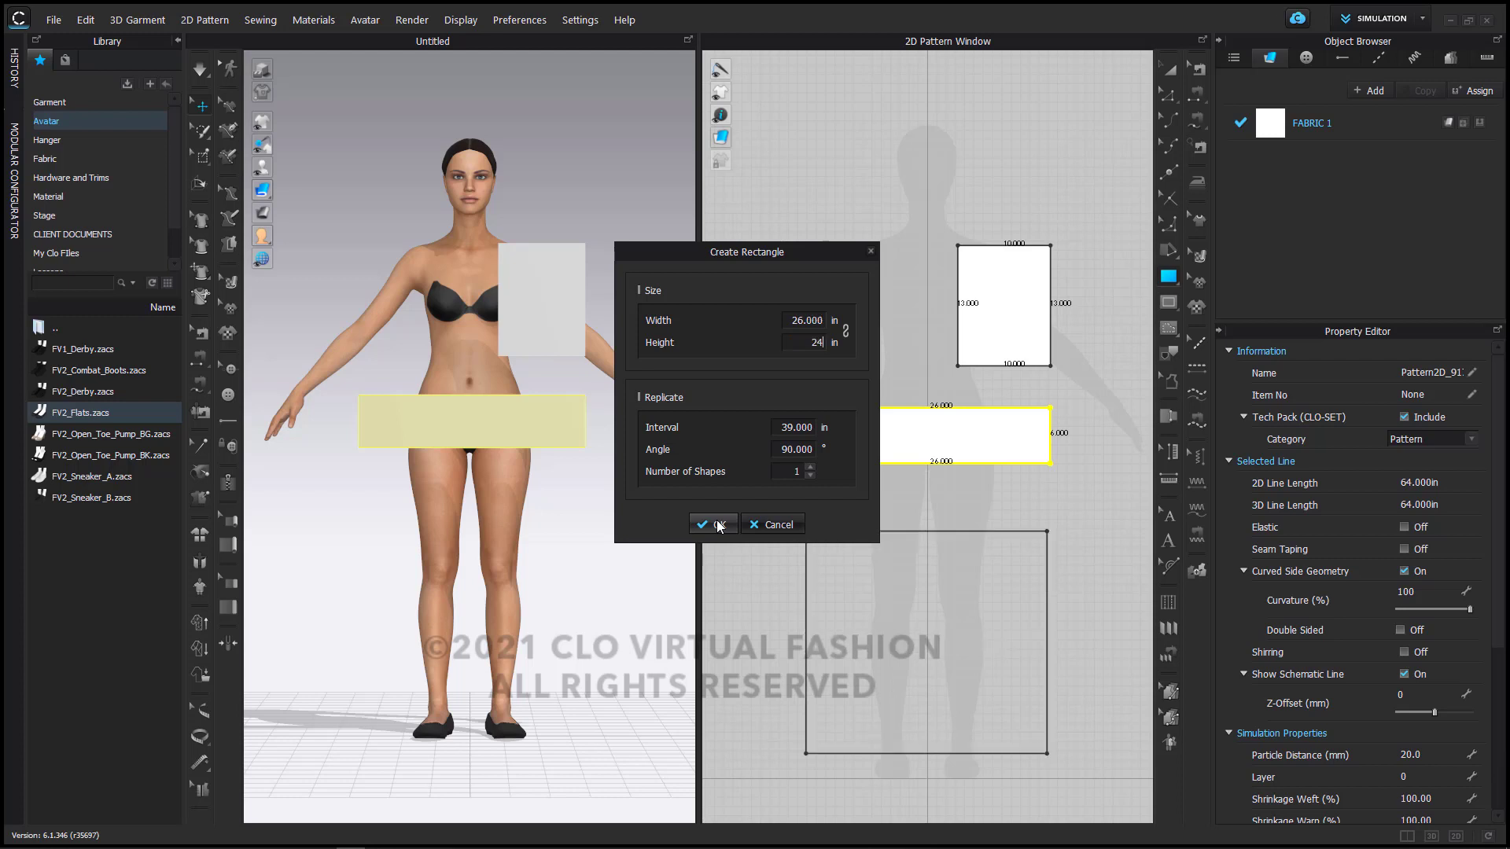
click(718, 524)
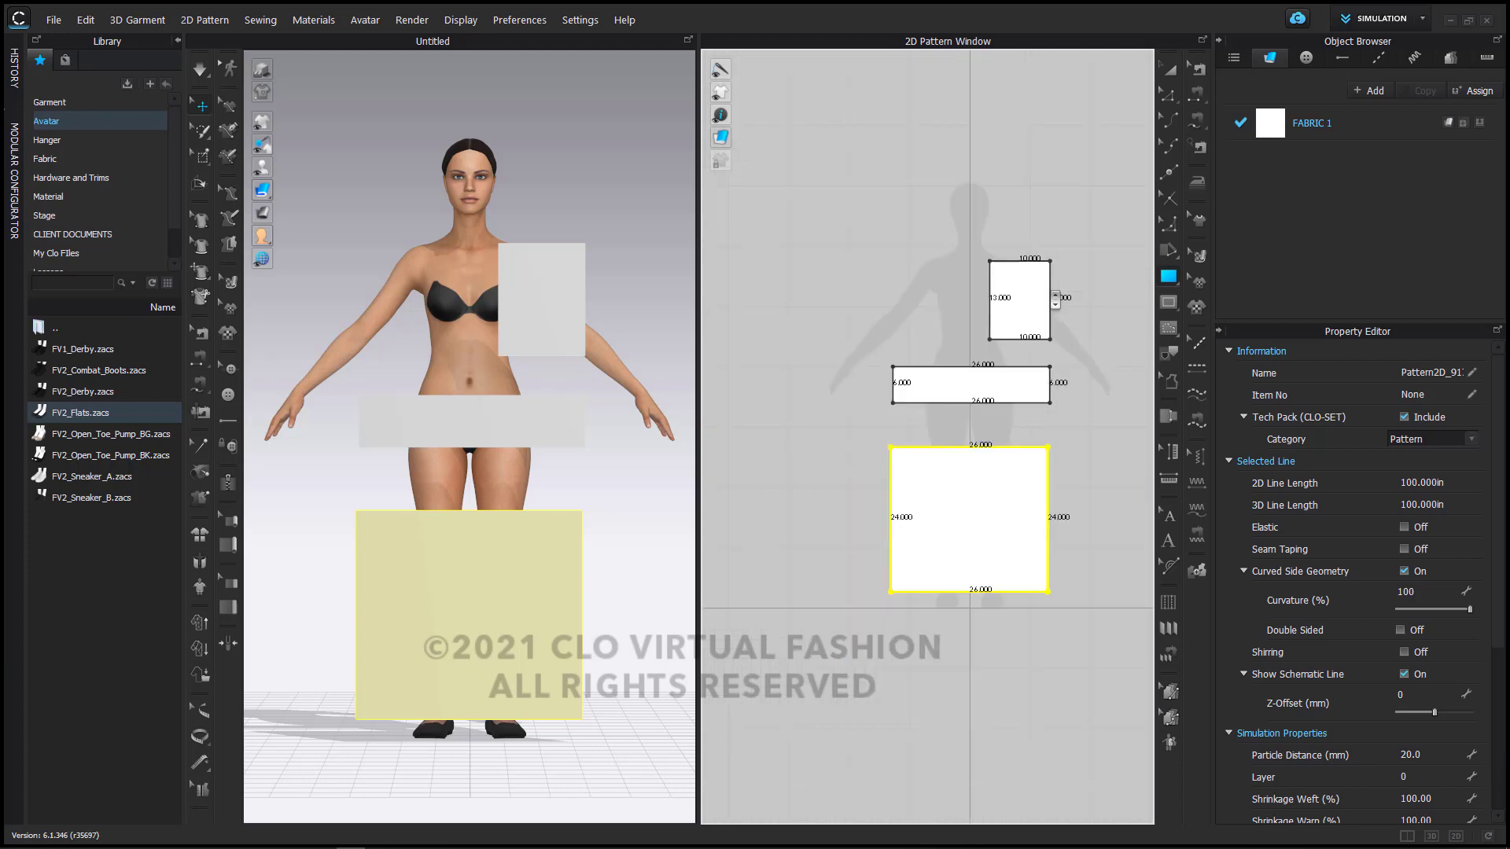
Step: Offset the top edge of the 10 by 13 in piece as two internal lines spaced 4 in apart
scroll(1042, 302, up, 5)
scroll(1066, 409, up, 2)
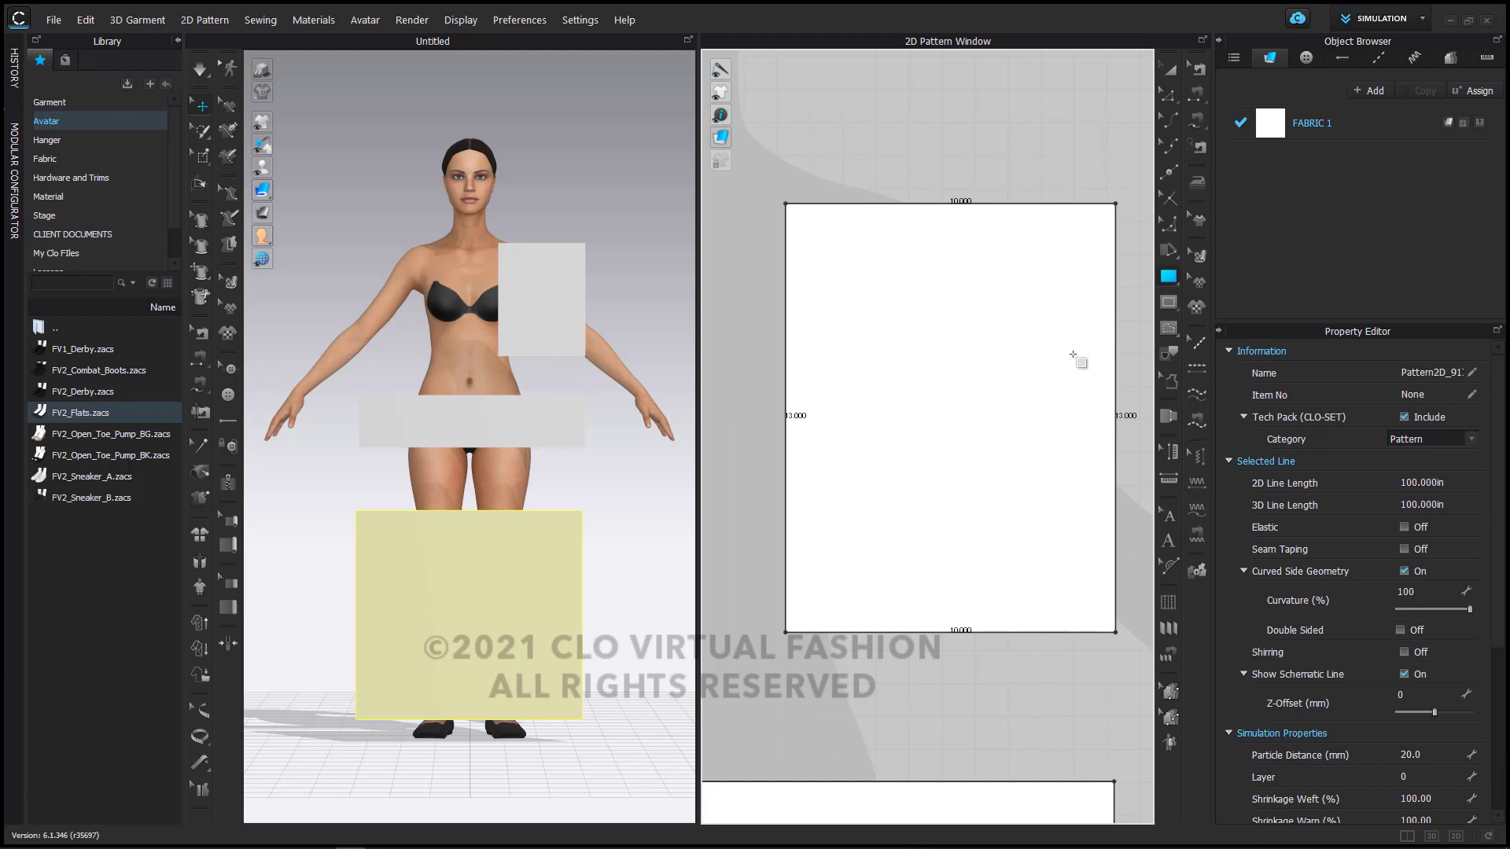
click(1170, 94)
click(990, 115)
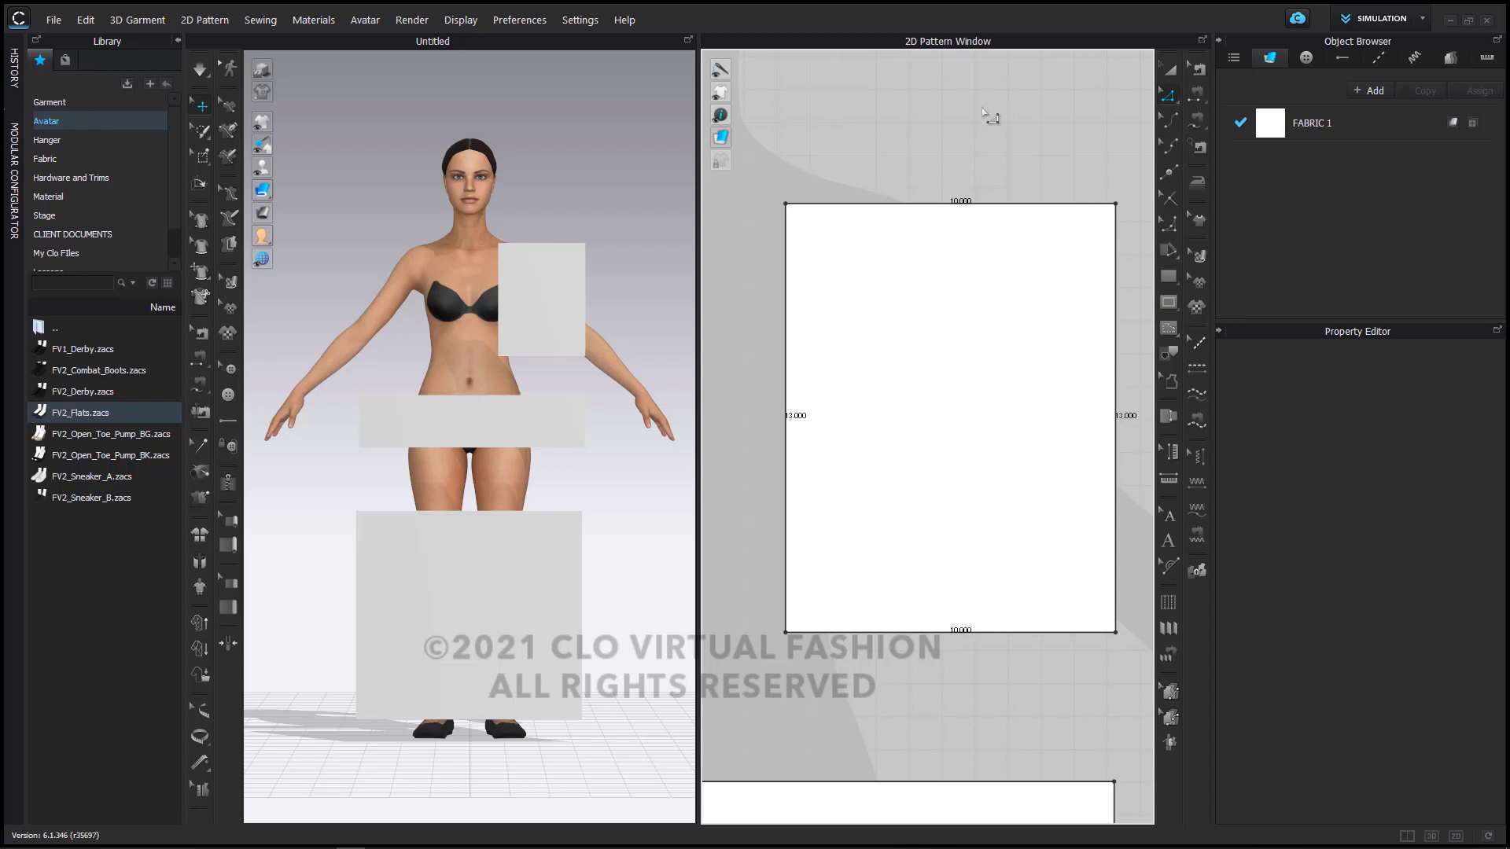
click(1010, 204)
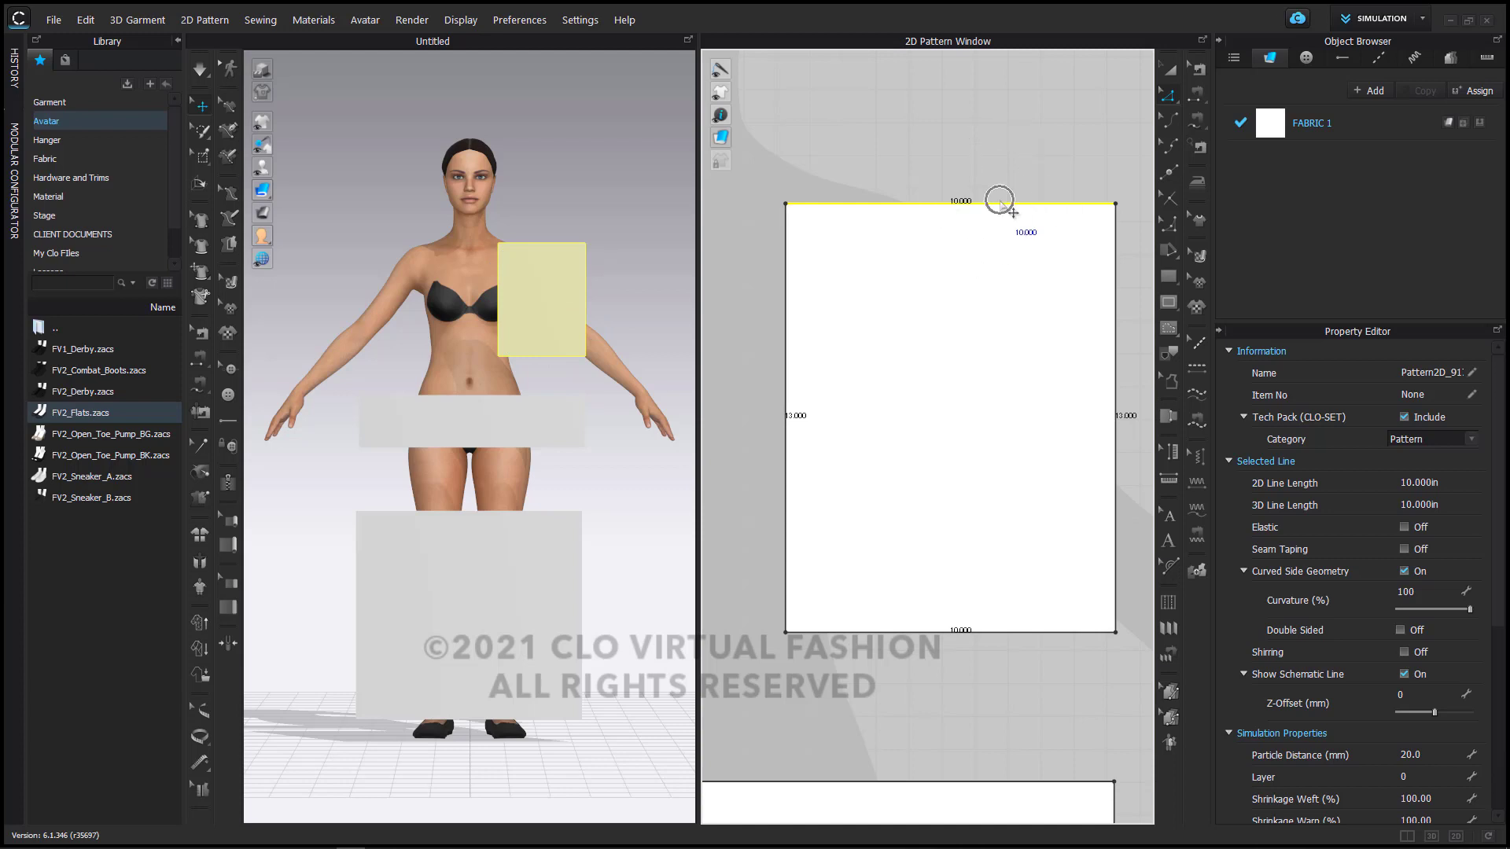
right_click(1002, 204)
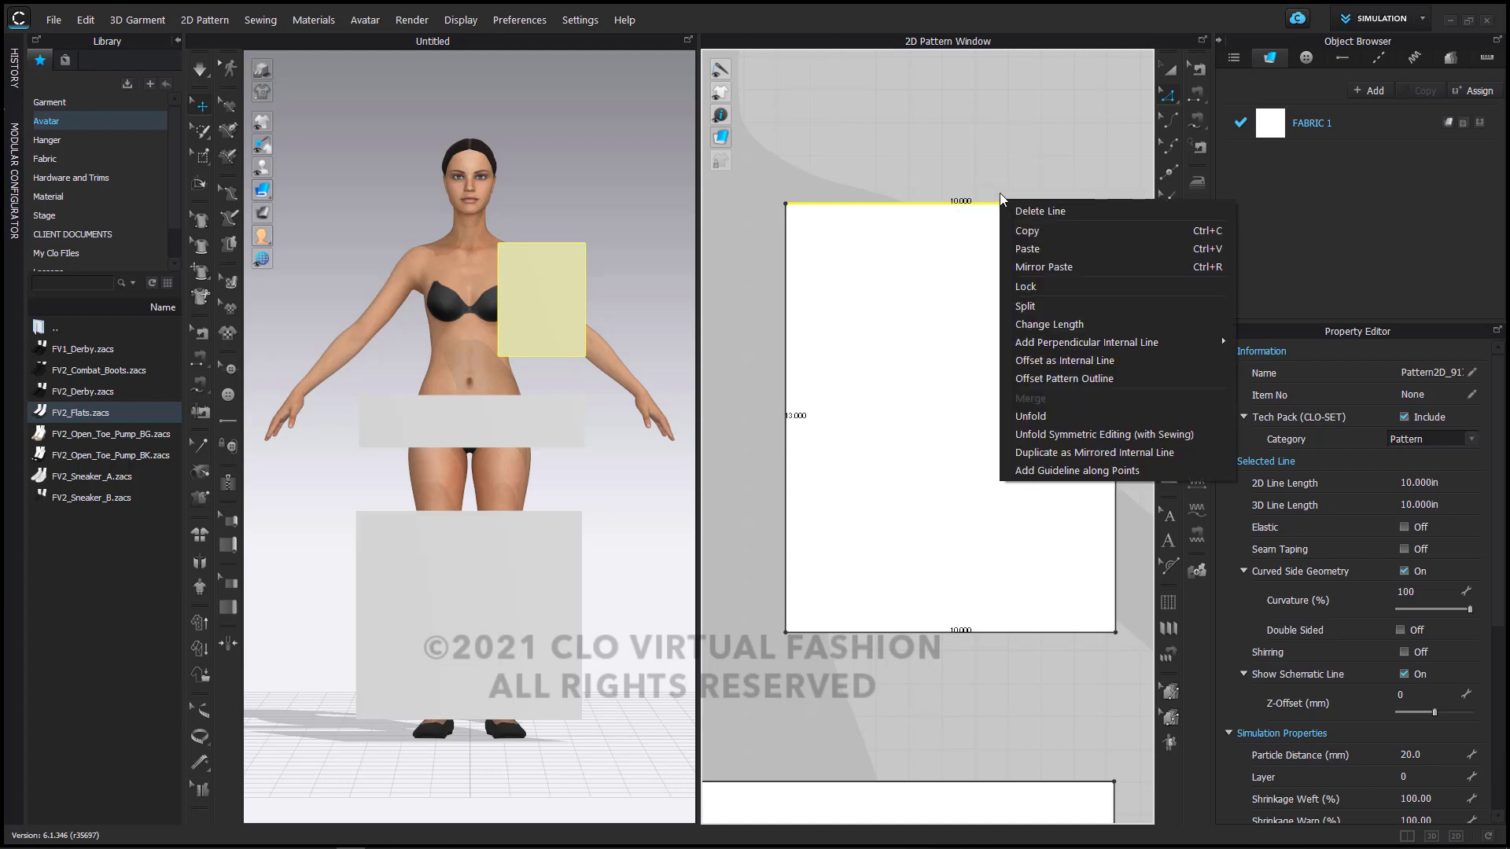
click(1079, 364)
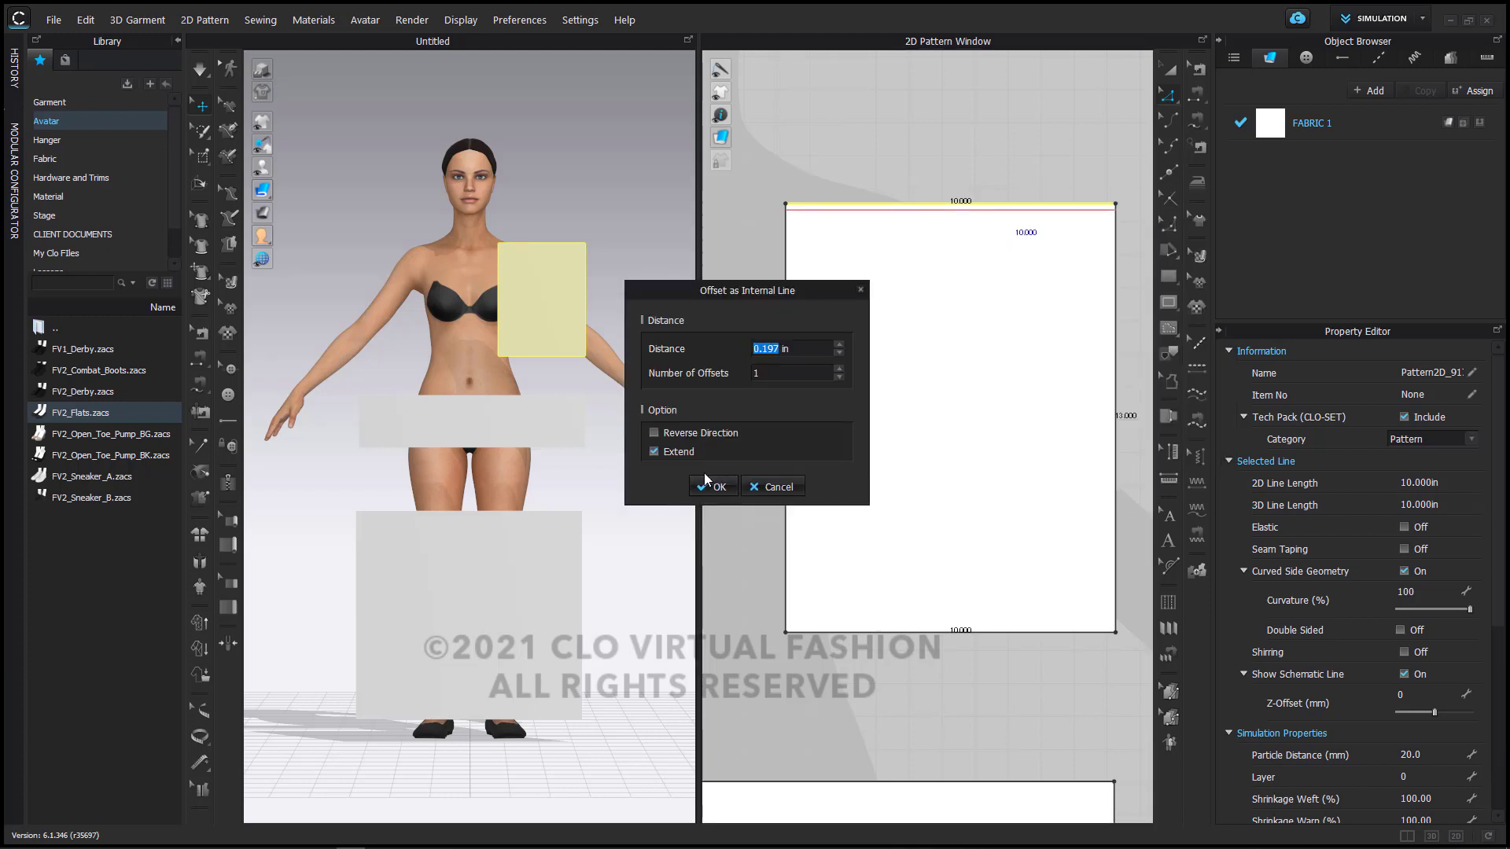
text(4)
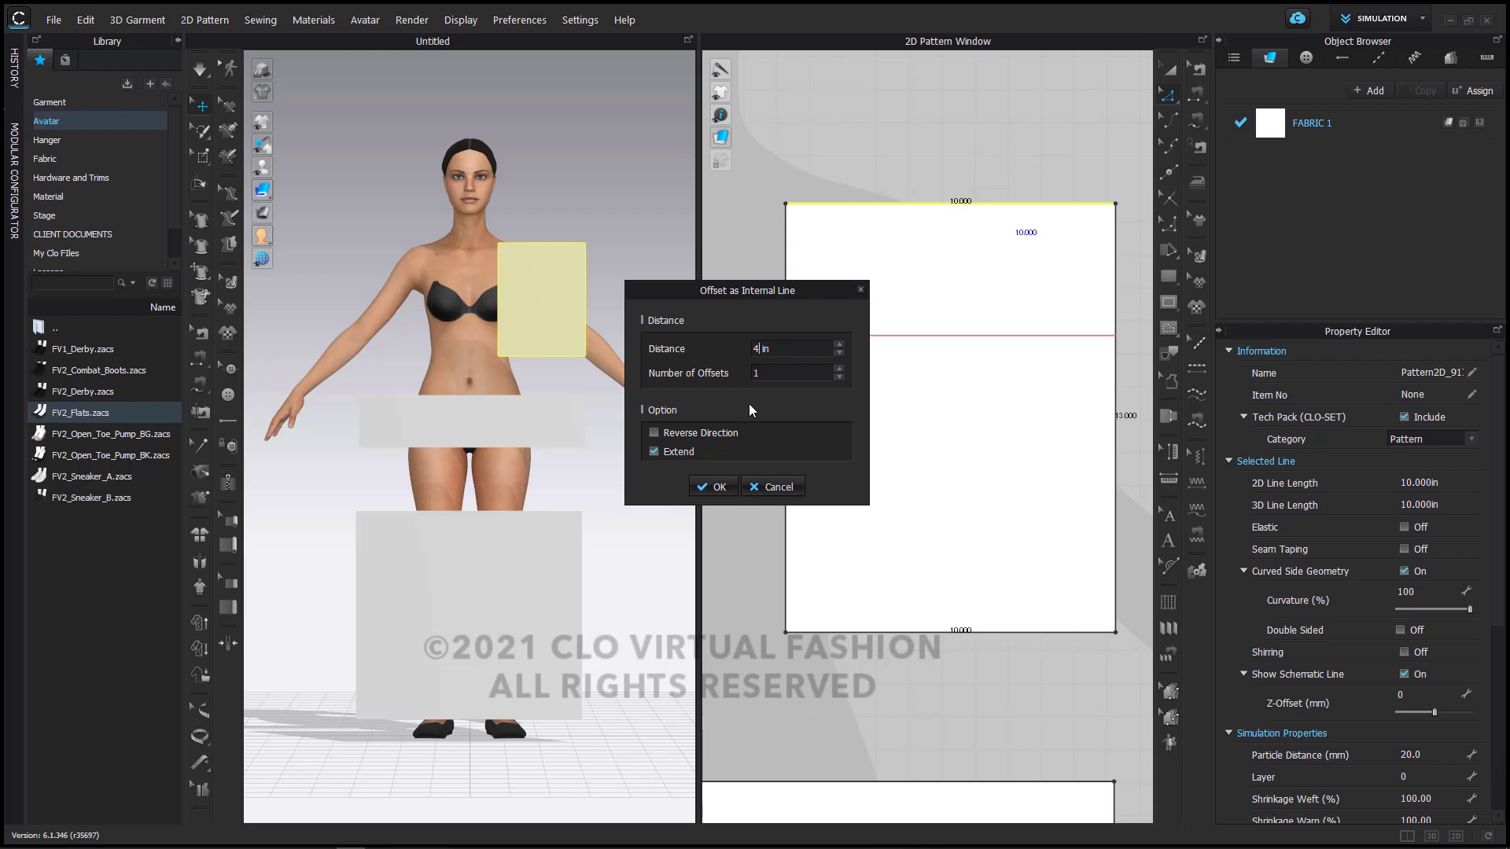
click(838, 369)
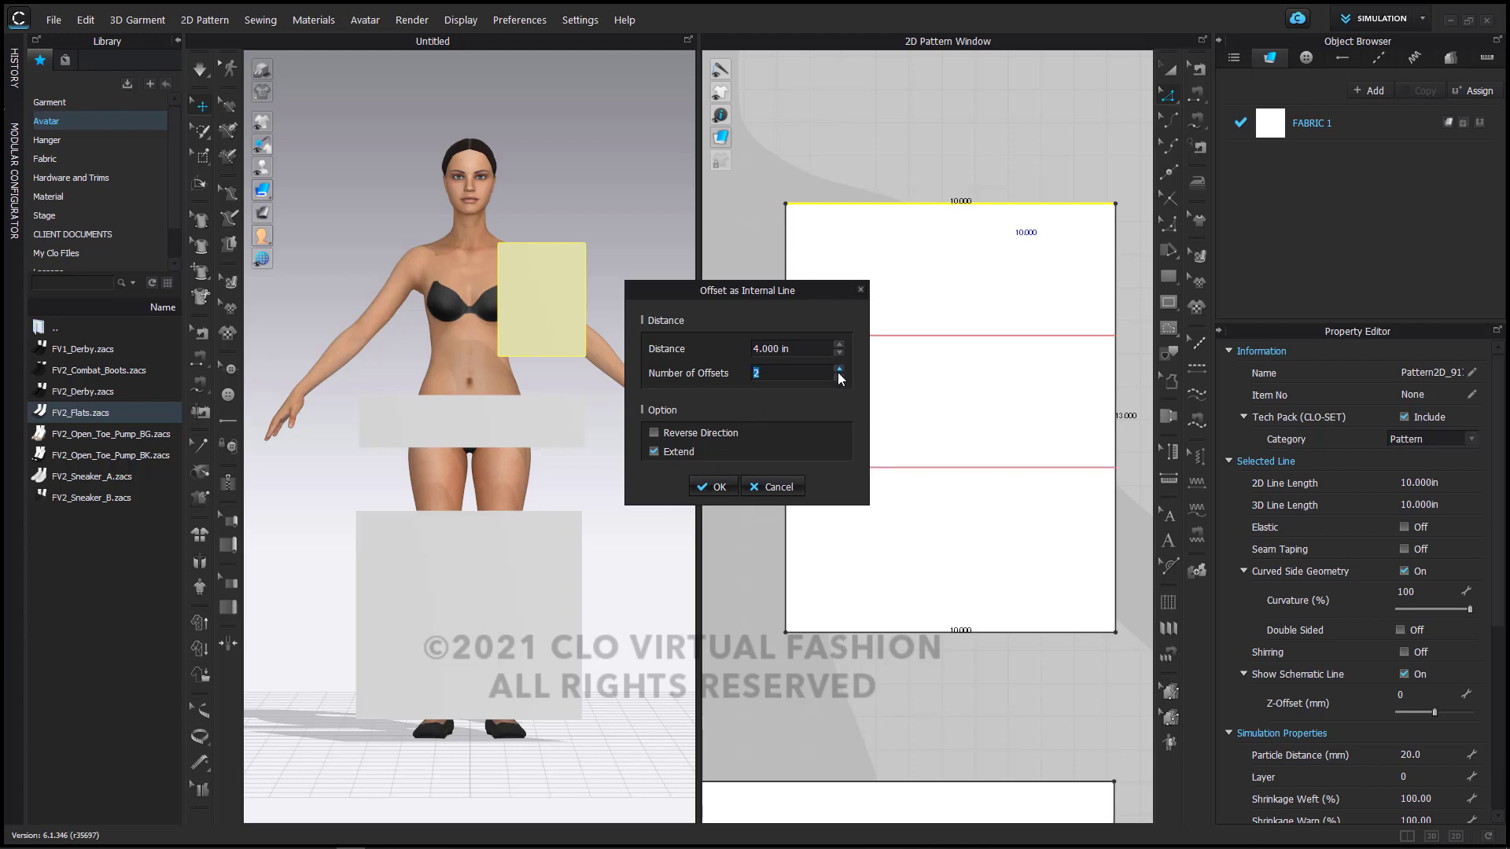
click(708, 483)
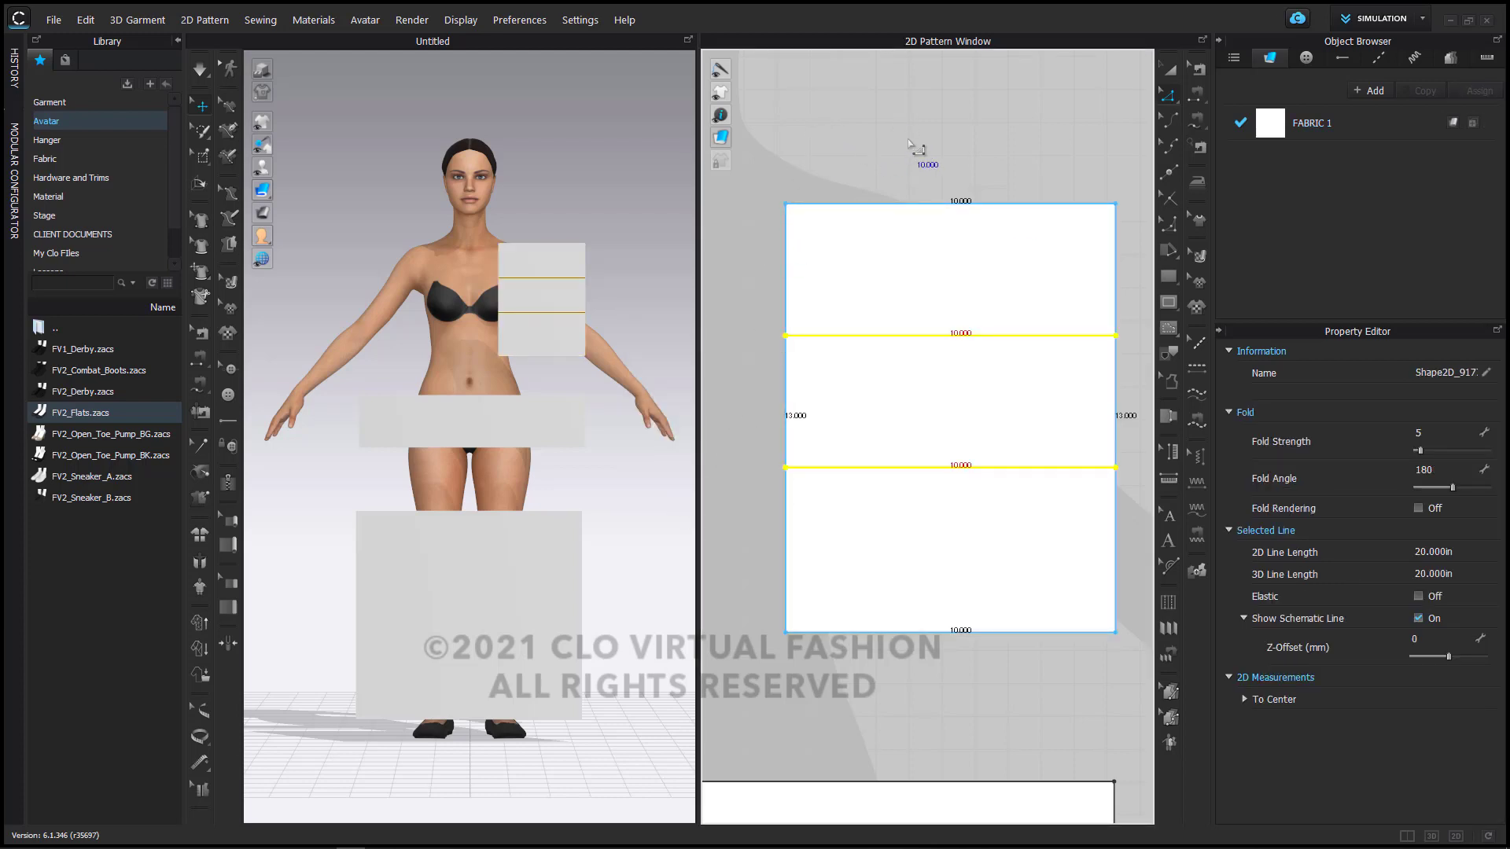
Step: Offset the top edge of the 10 by 13 in piece as one internal line at a distance of 1.5 in
click(928, 176)
click(930, 204)
right_click(929, 202)
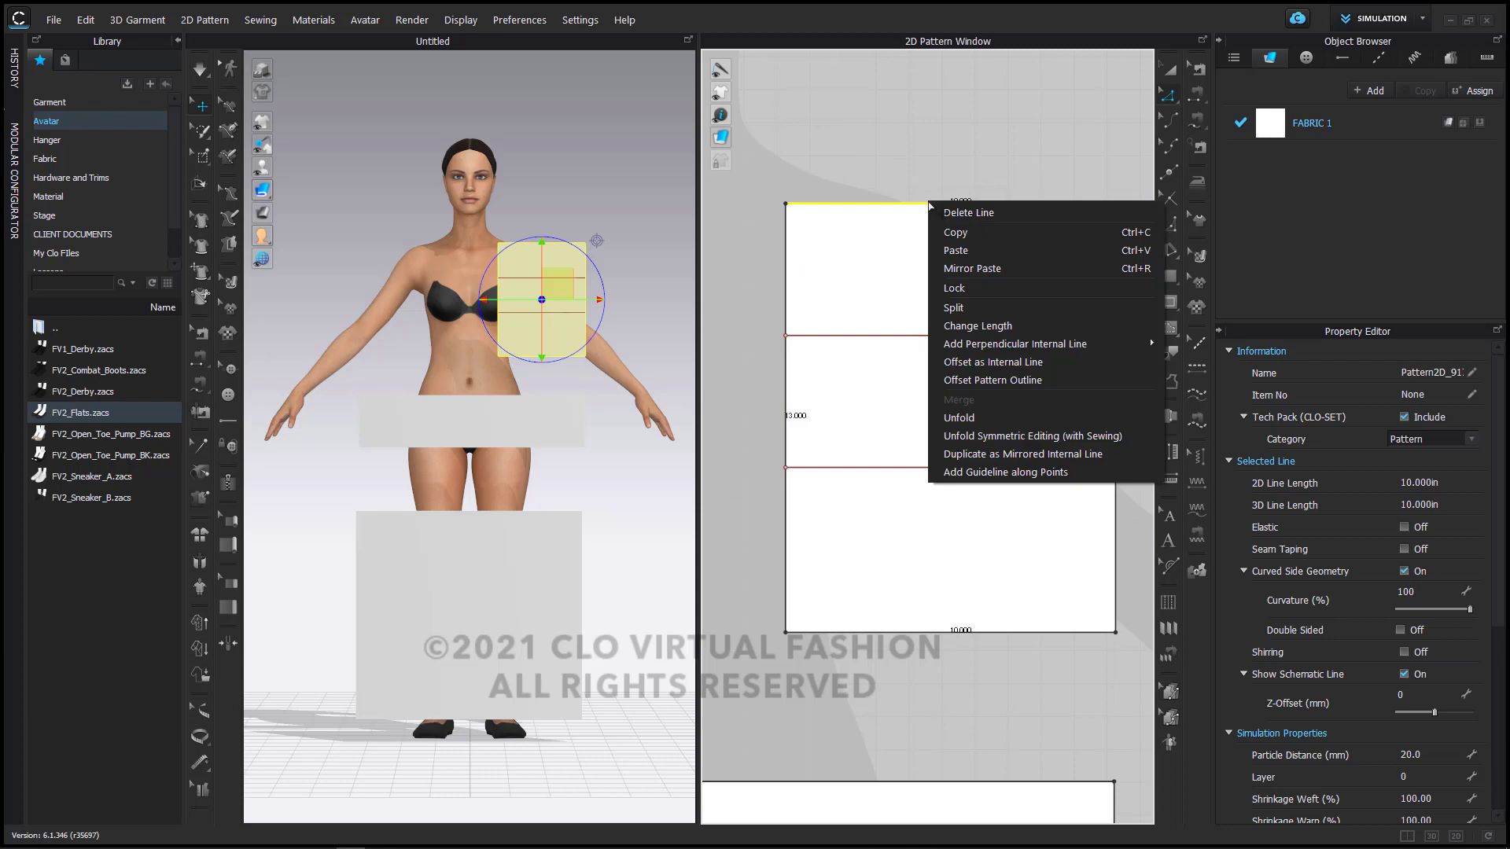
click(992, 362)
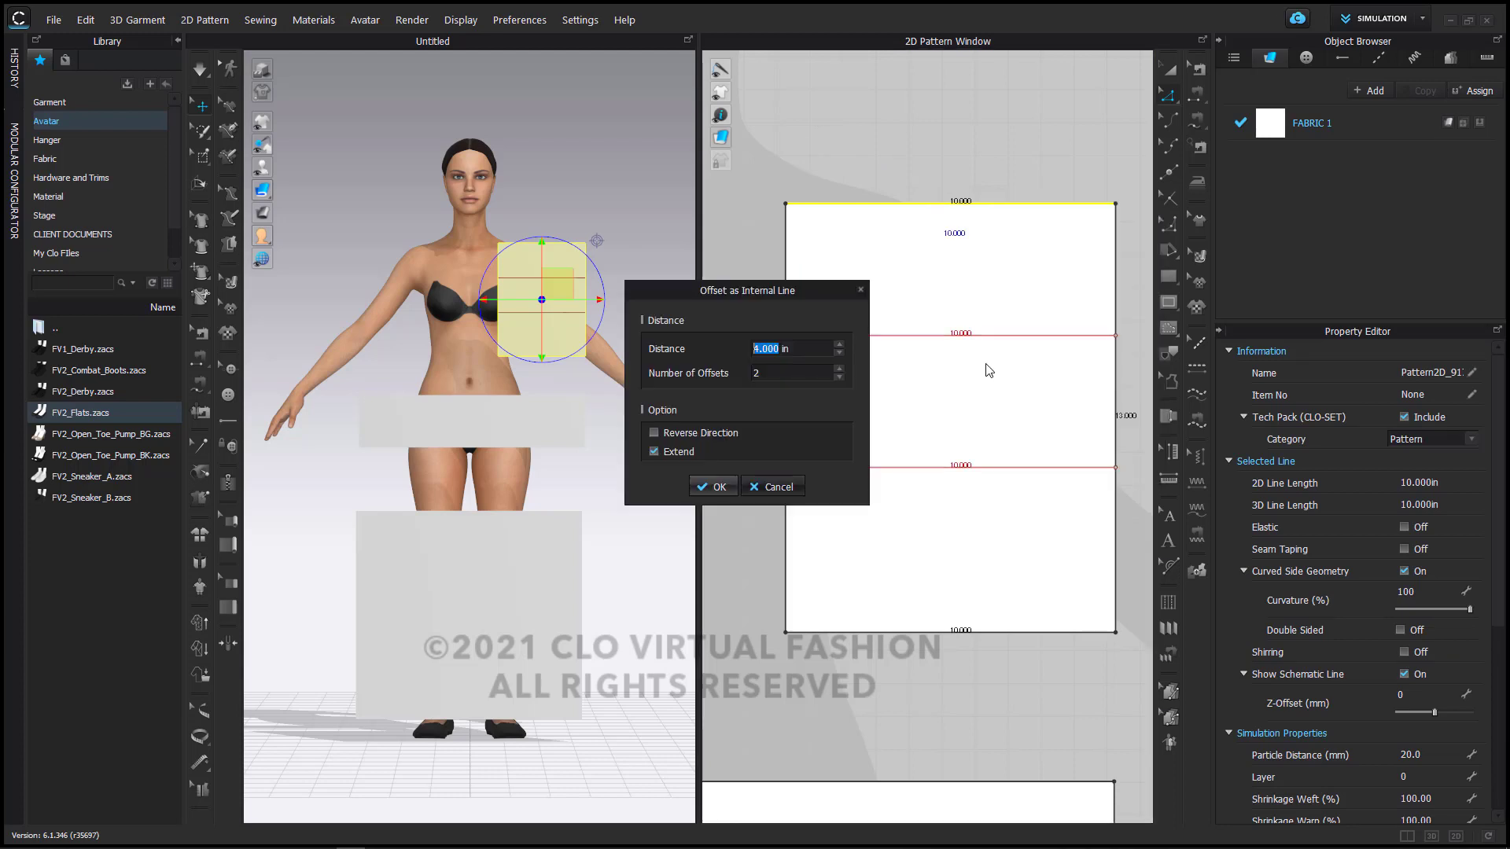
click(840, 377)
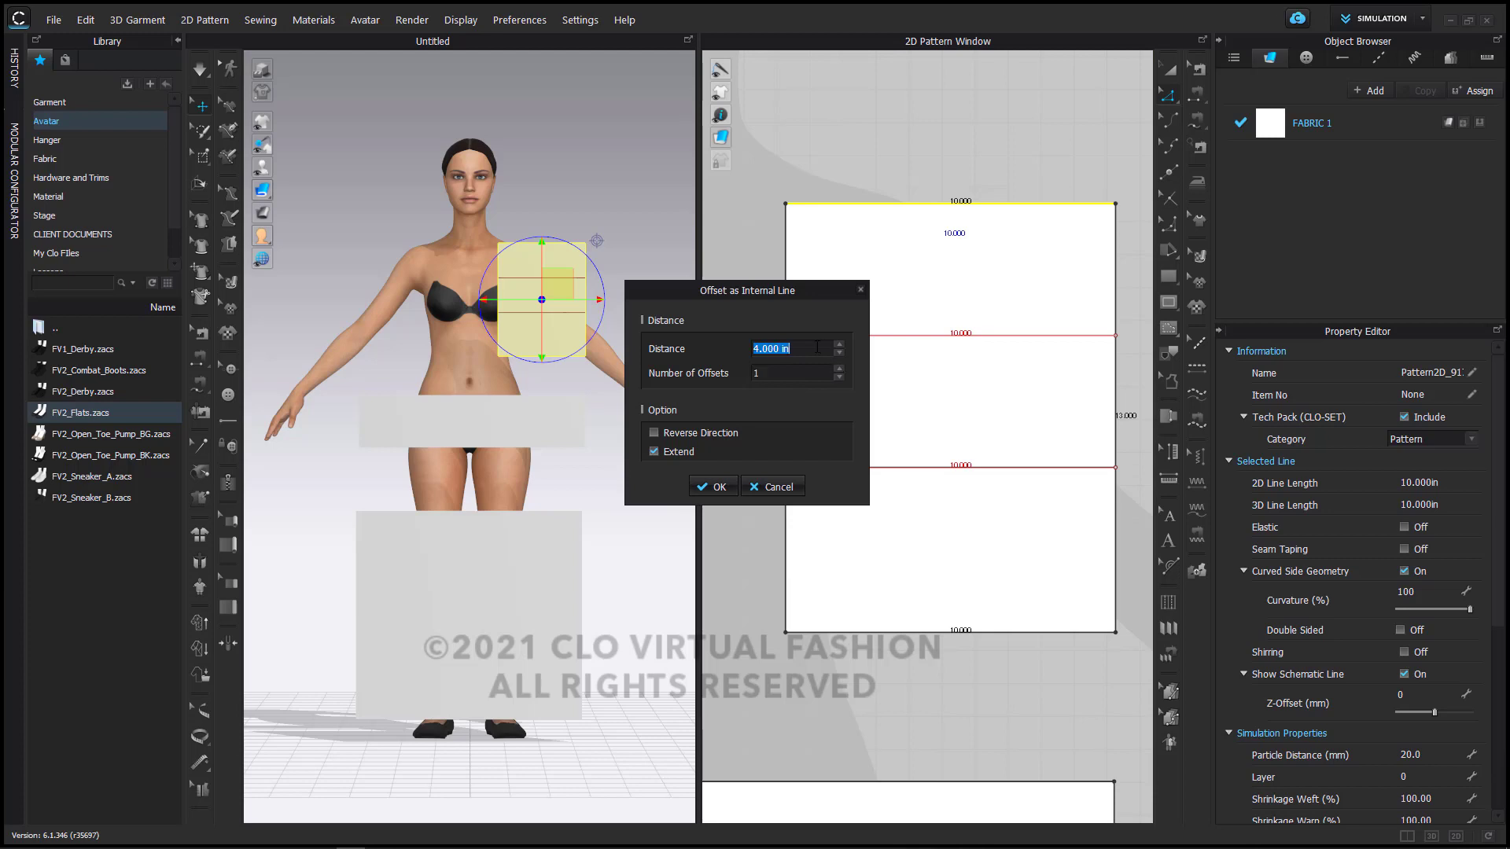
text(1.5)
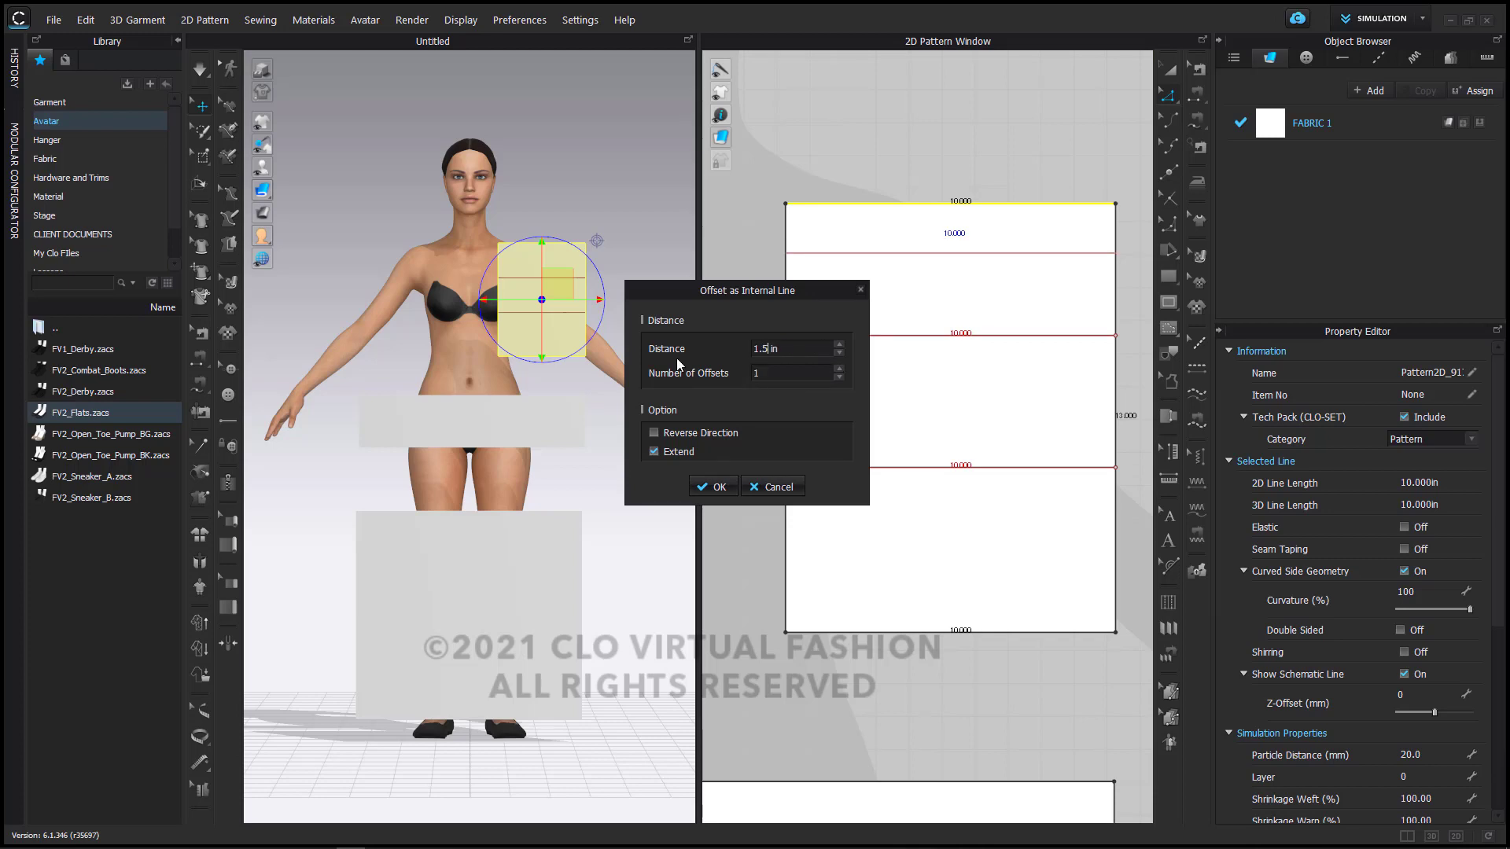
click(716, 486)
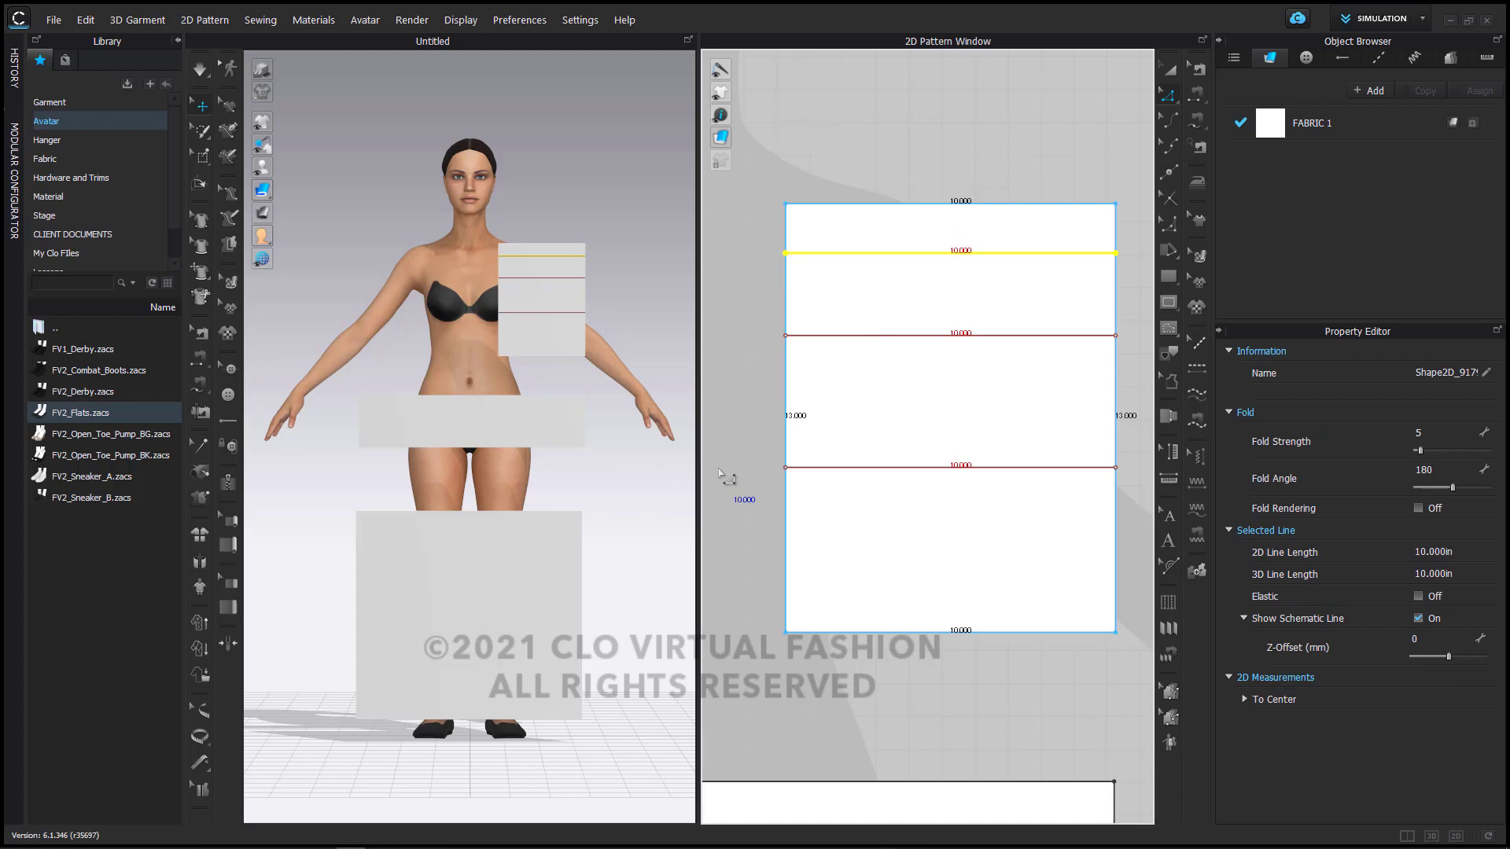
click(824, 147)
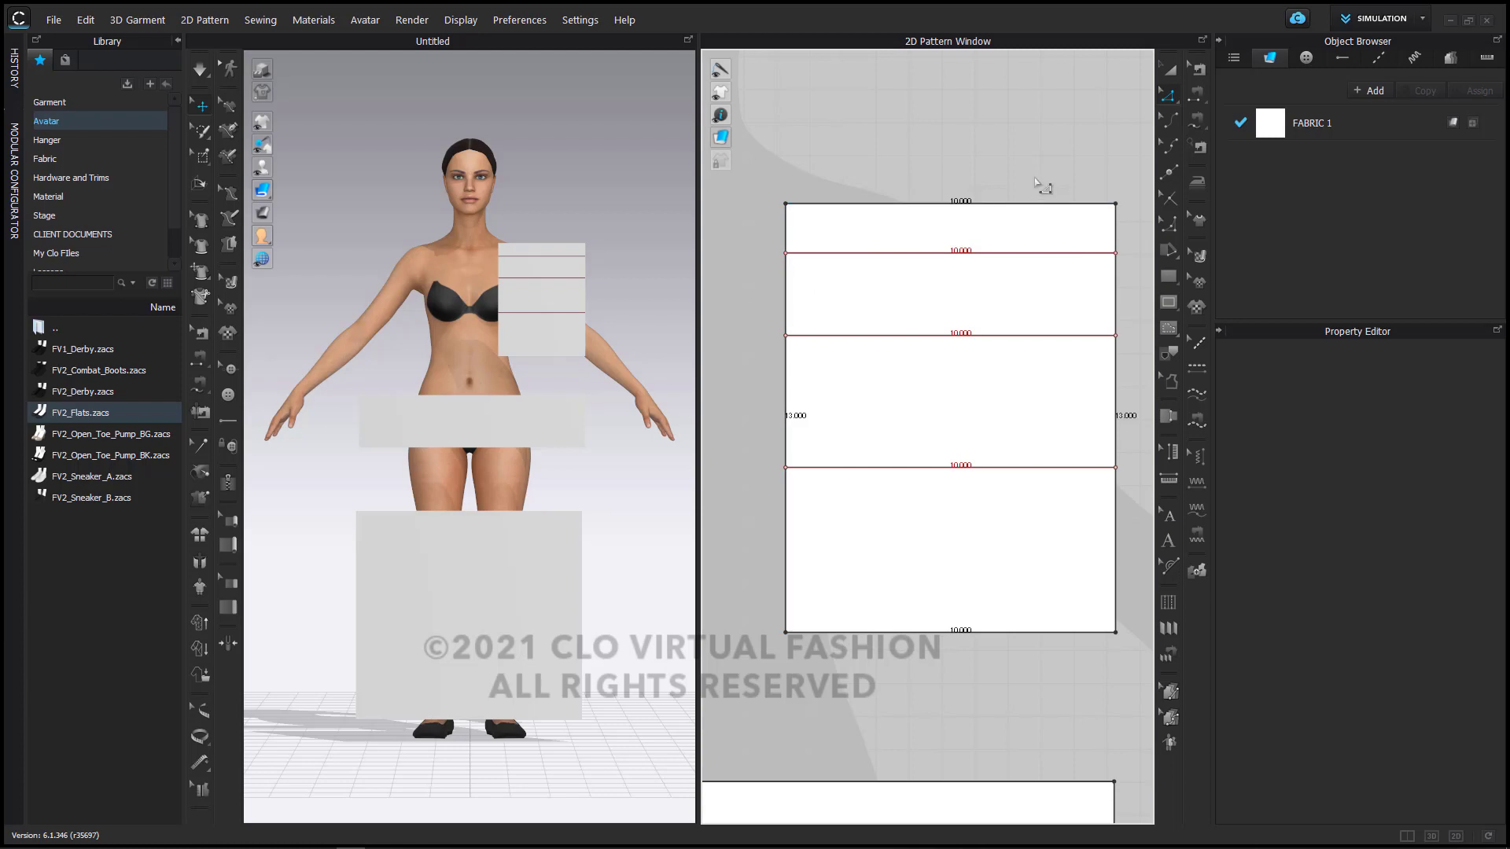
Step: Split the top edge of the 10 by 13 in piece with a point 4 in from its left corner
click(1170, 172)
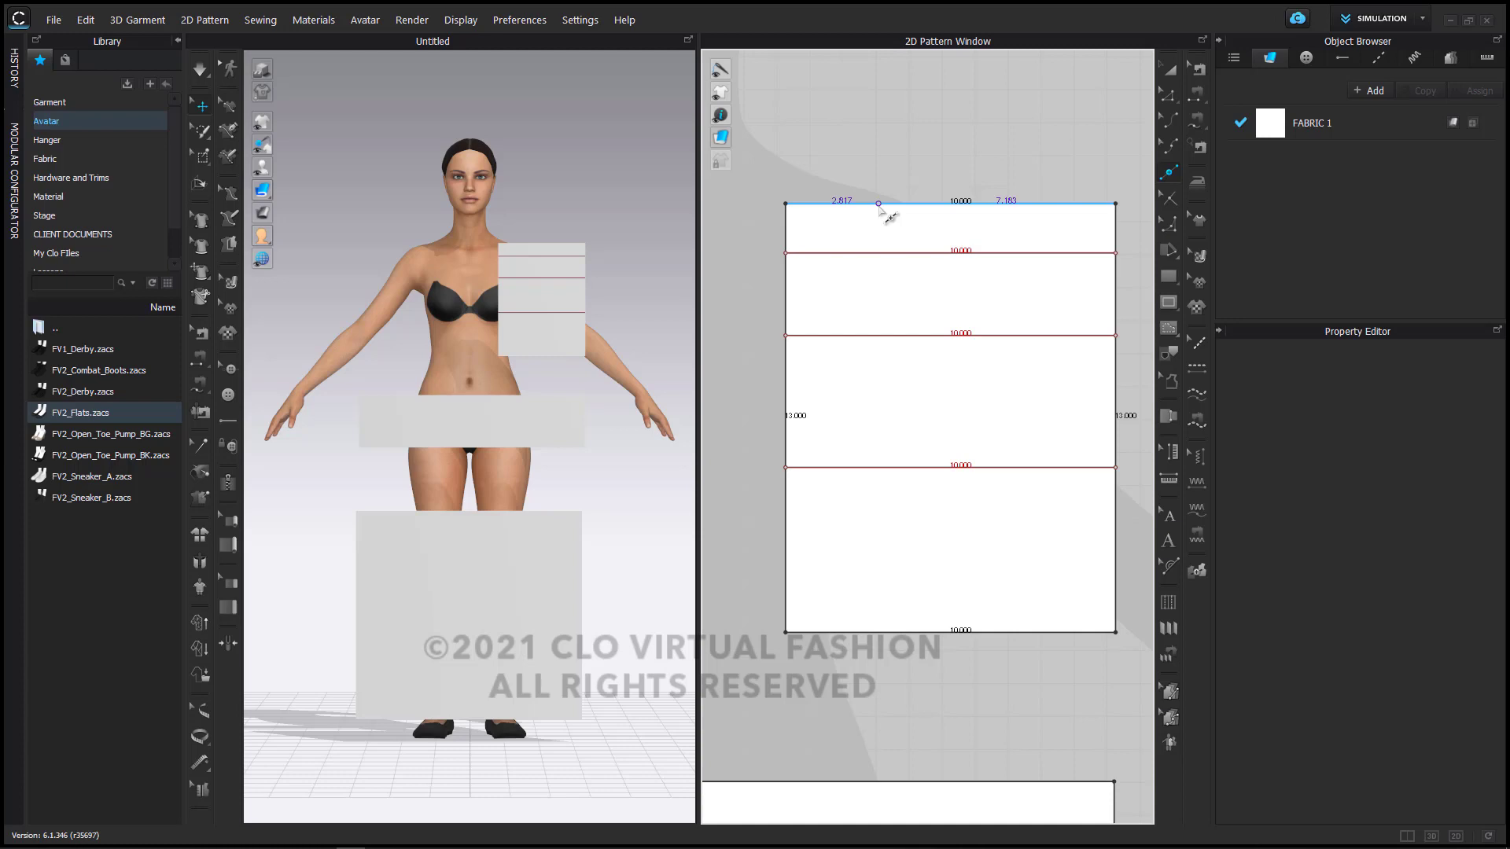
click(878, 203)
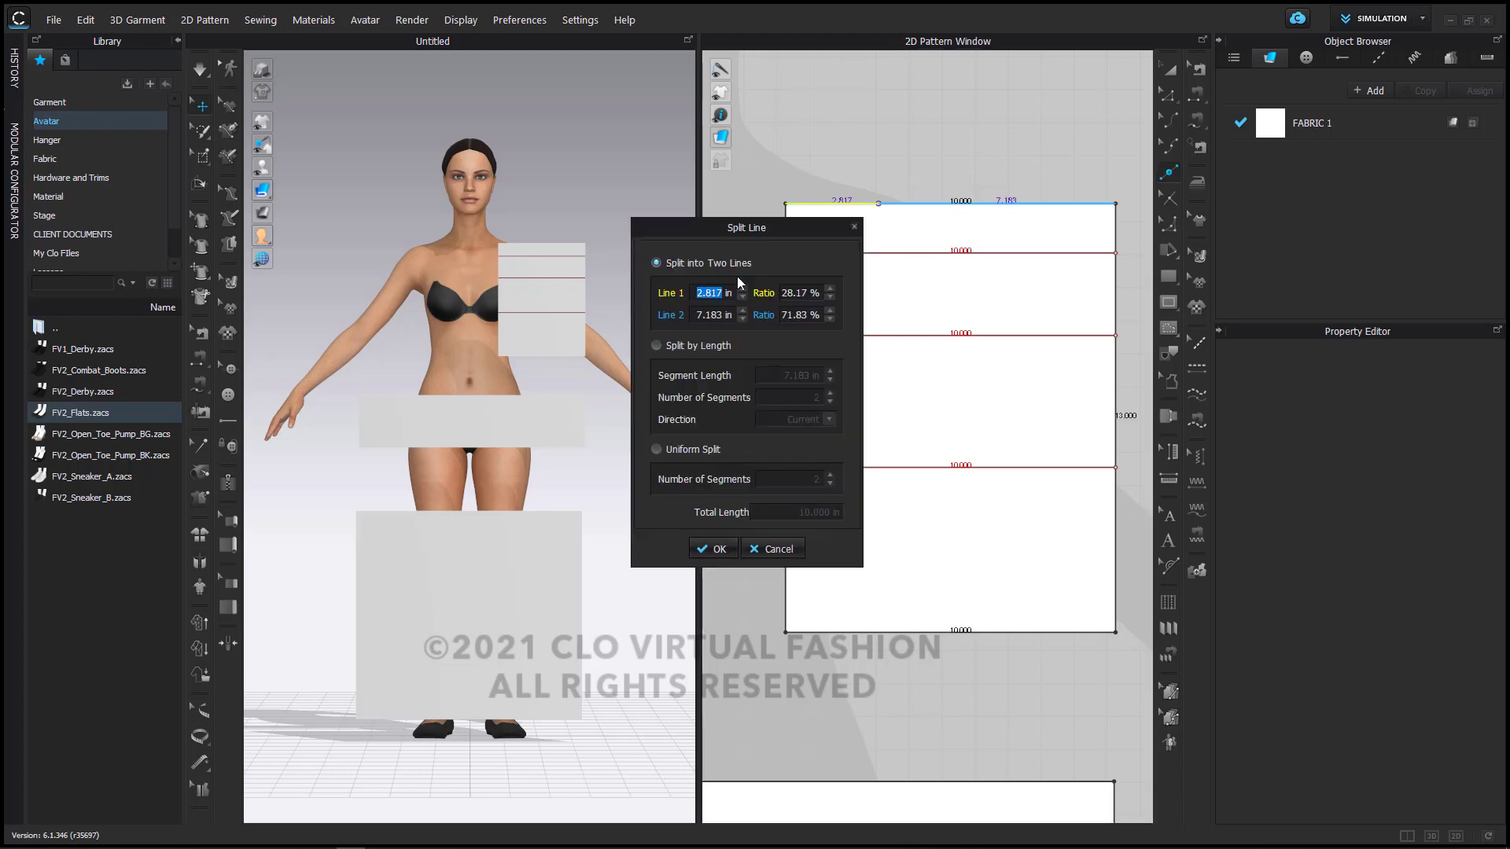
drag(747, 227, 549, 224)
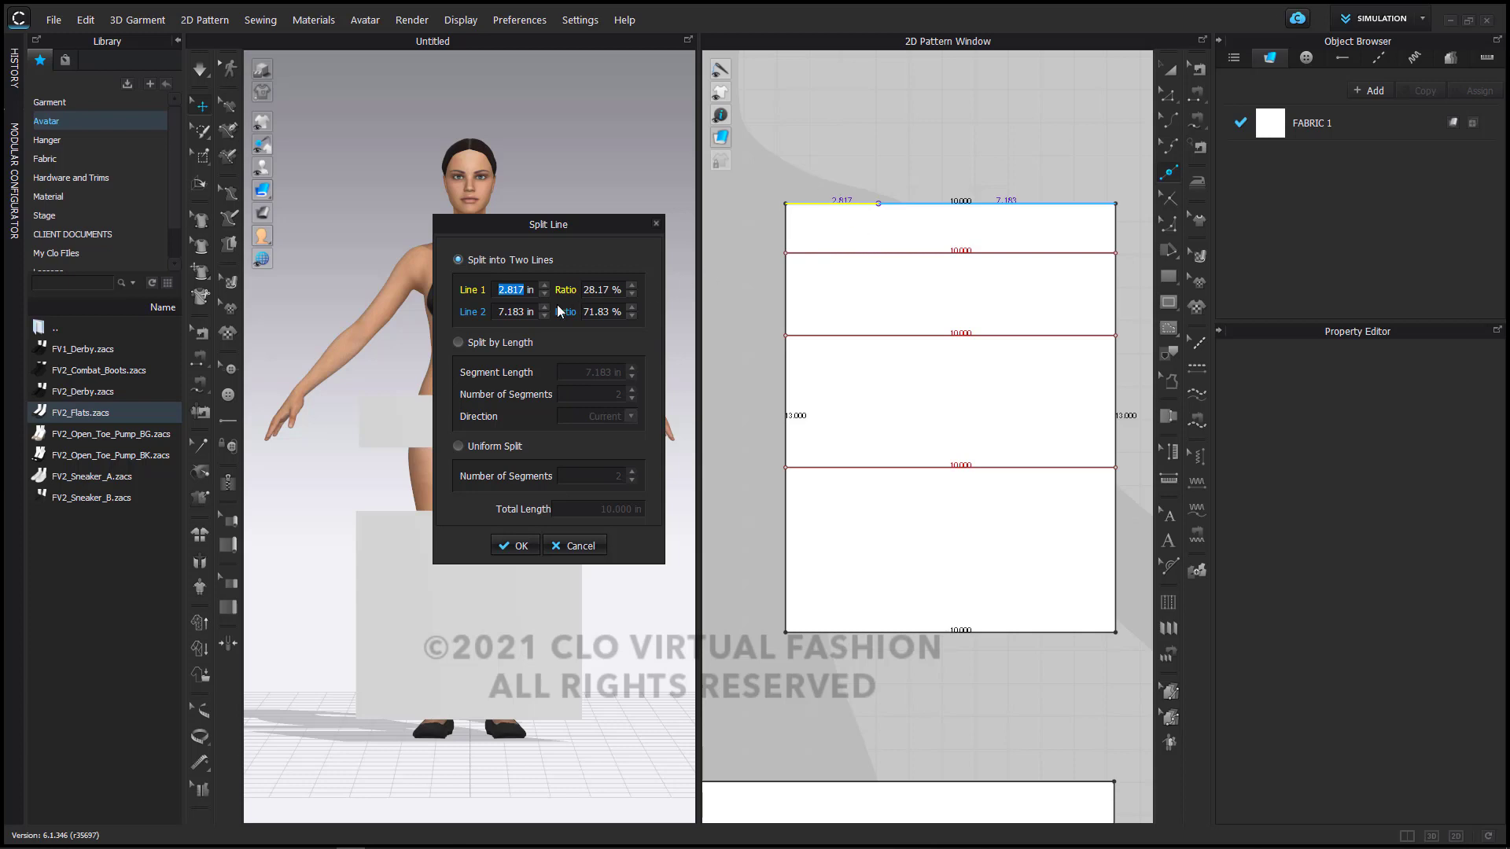
text(4)
click(516, 544)
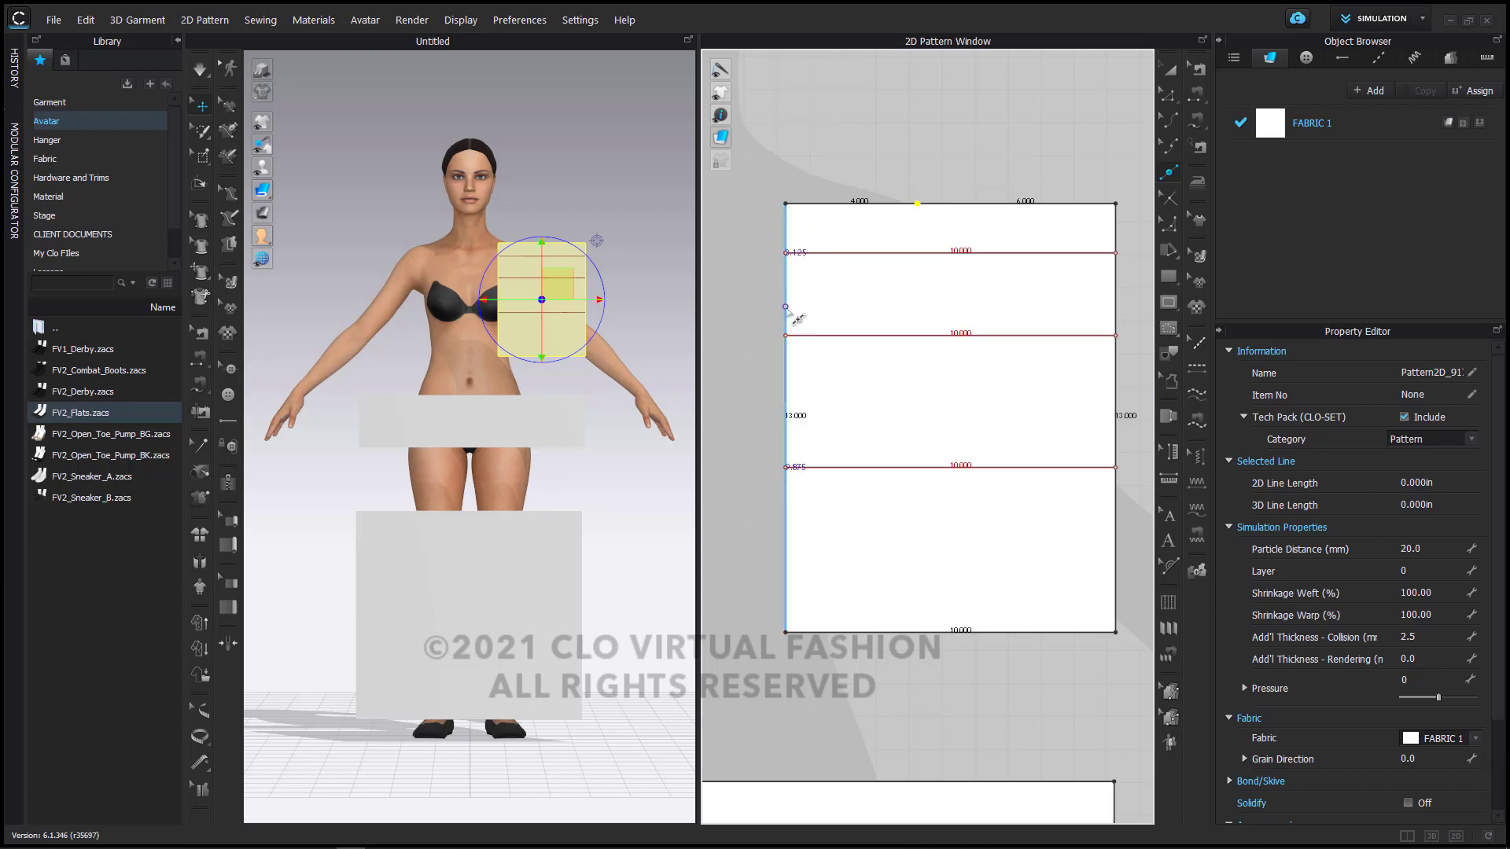
Step: Split the left edge of the 10 by 13 in piece with a point 4.5 in below its top corner
right_click(787, 306)
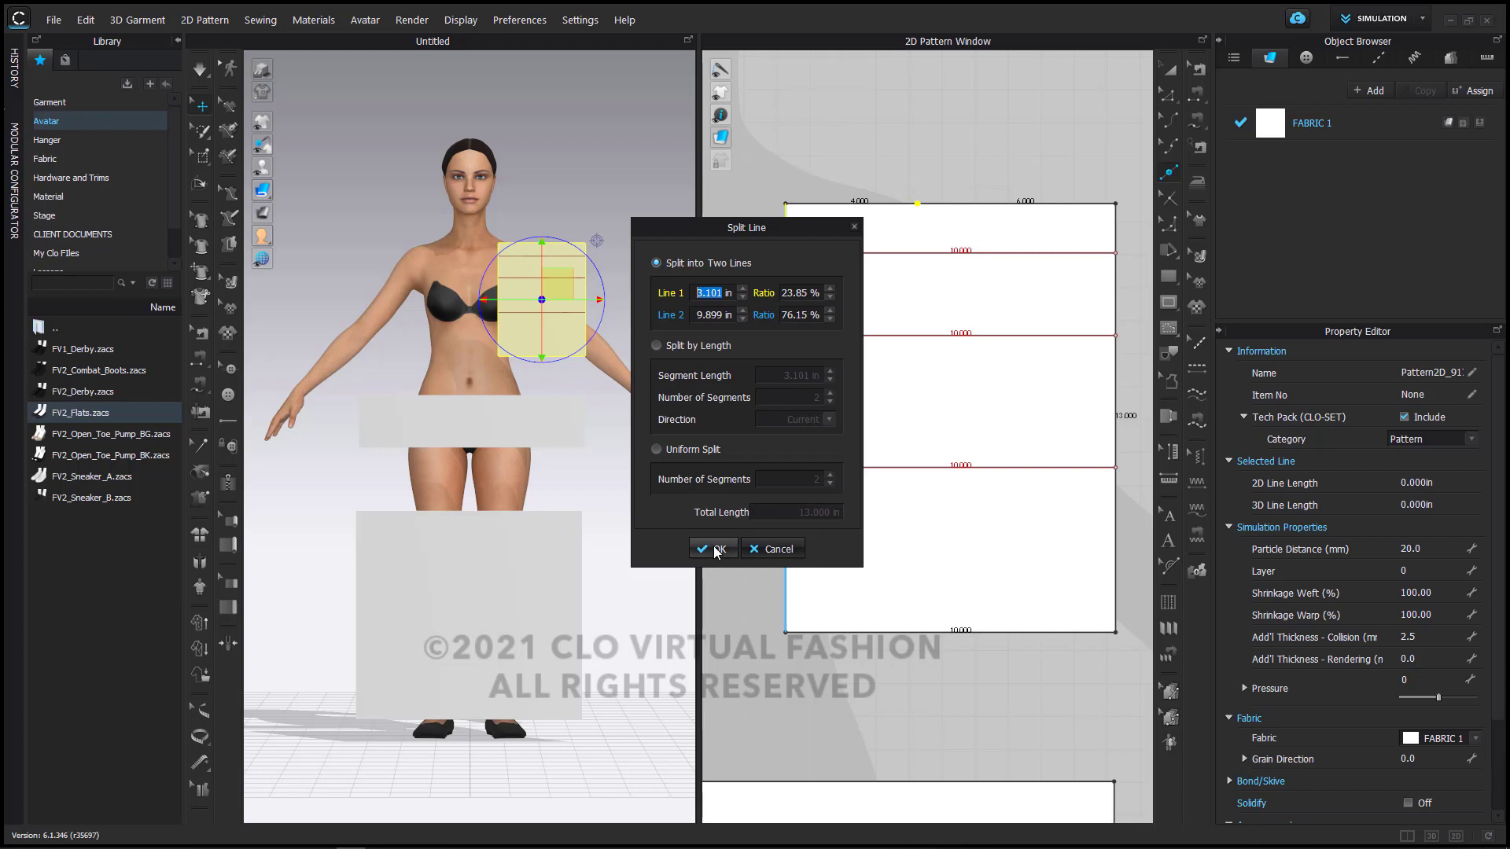
drag(715, 227, 542, 248)
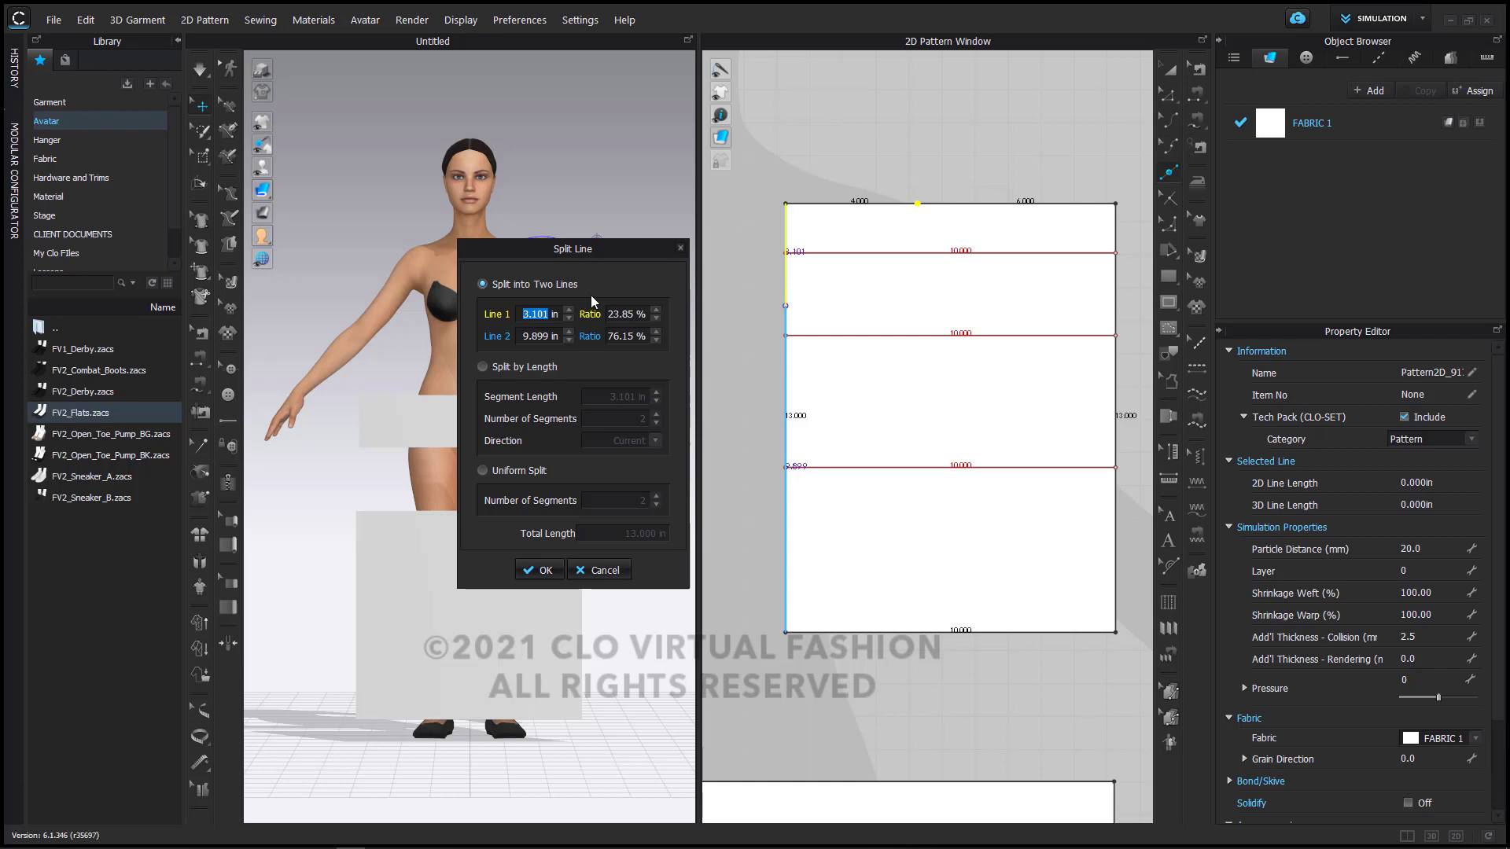
text(4.5)
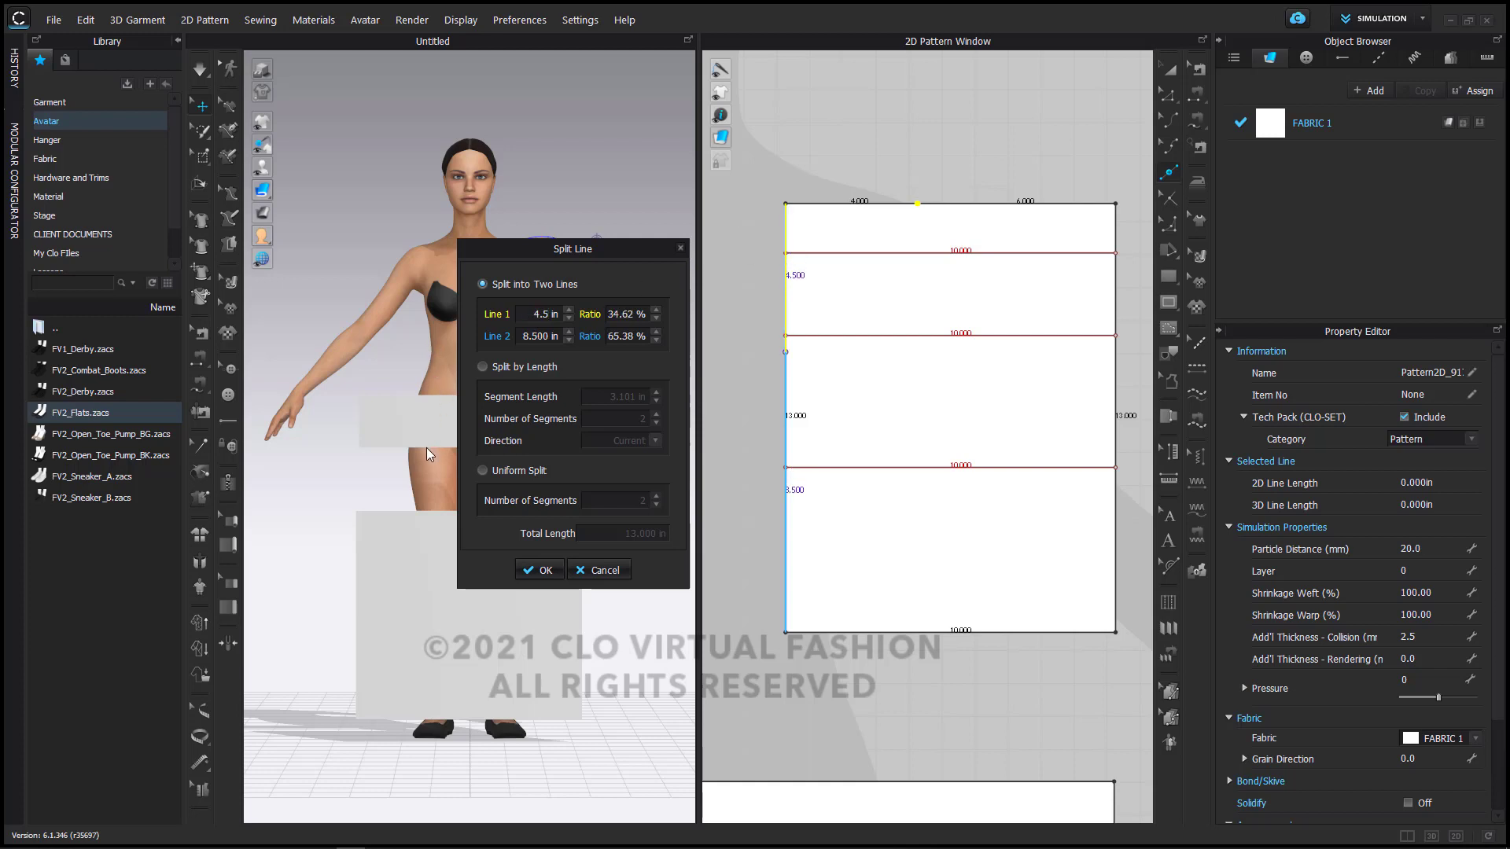
click(543, 571)
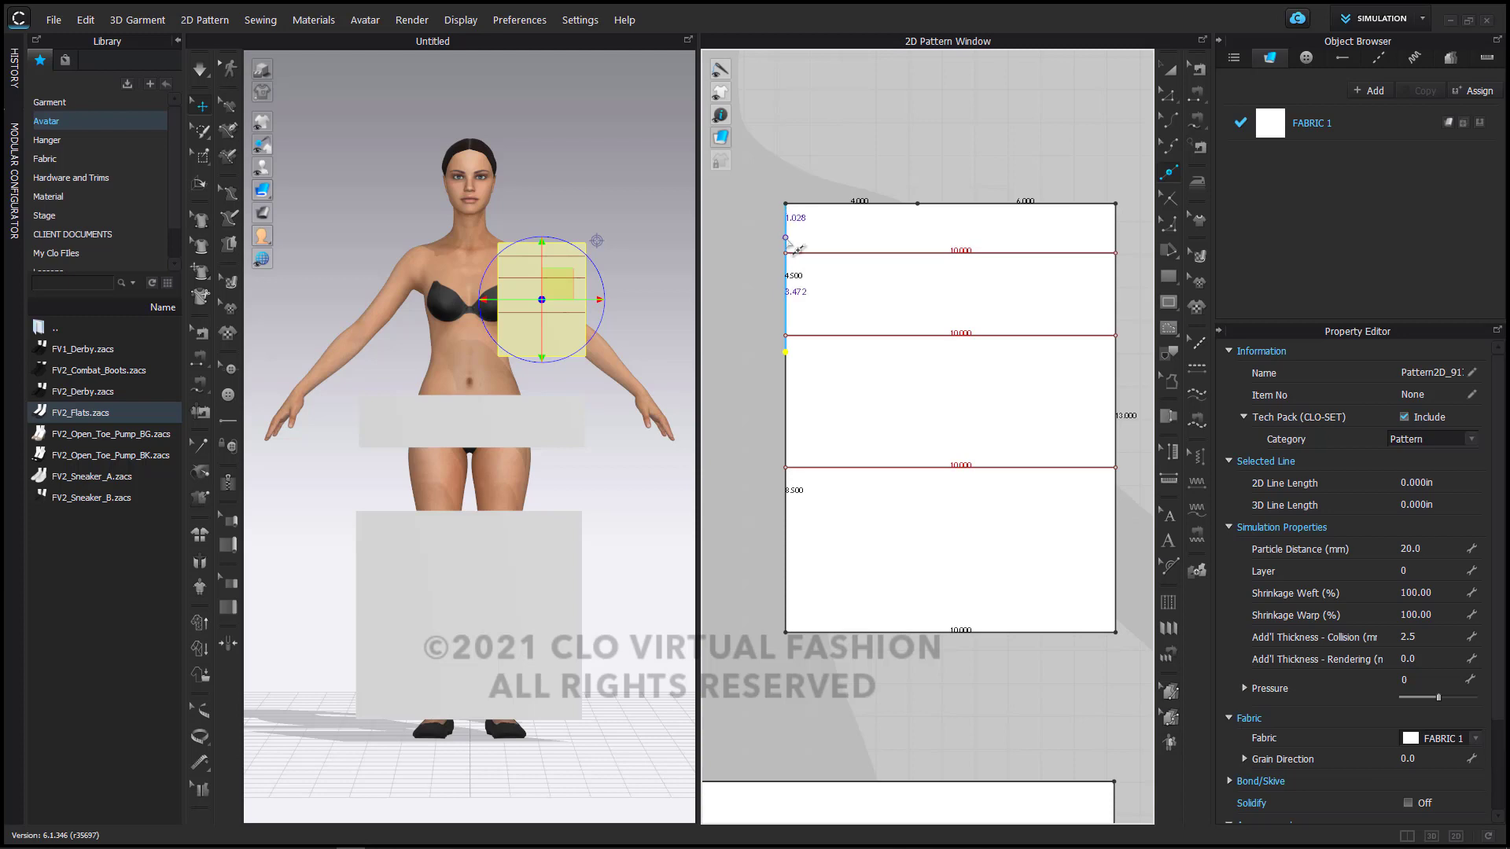
Step: Split the left edge of the 10 by 13 in piece with a point 1 in below its top corner
right_click(792, 245)
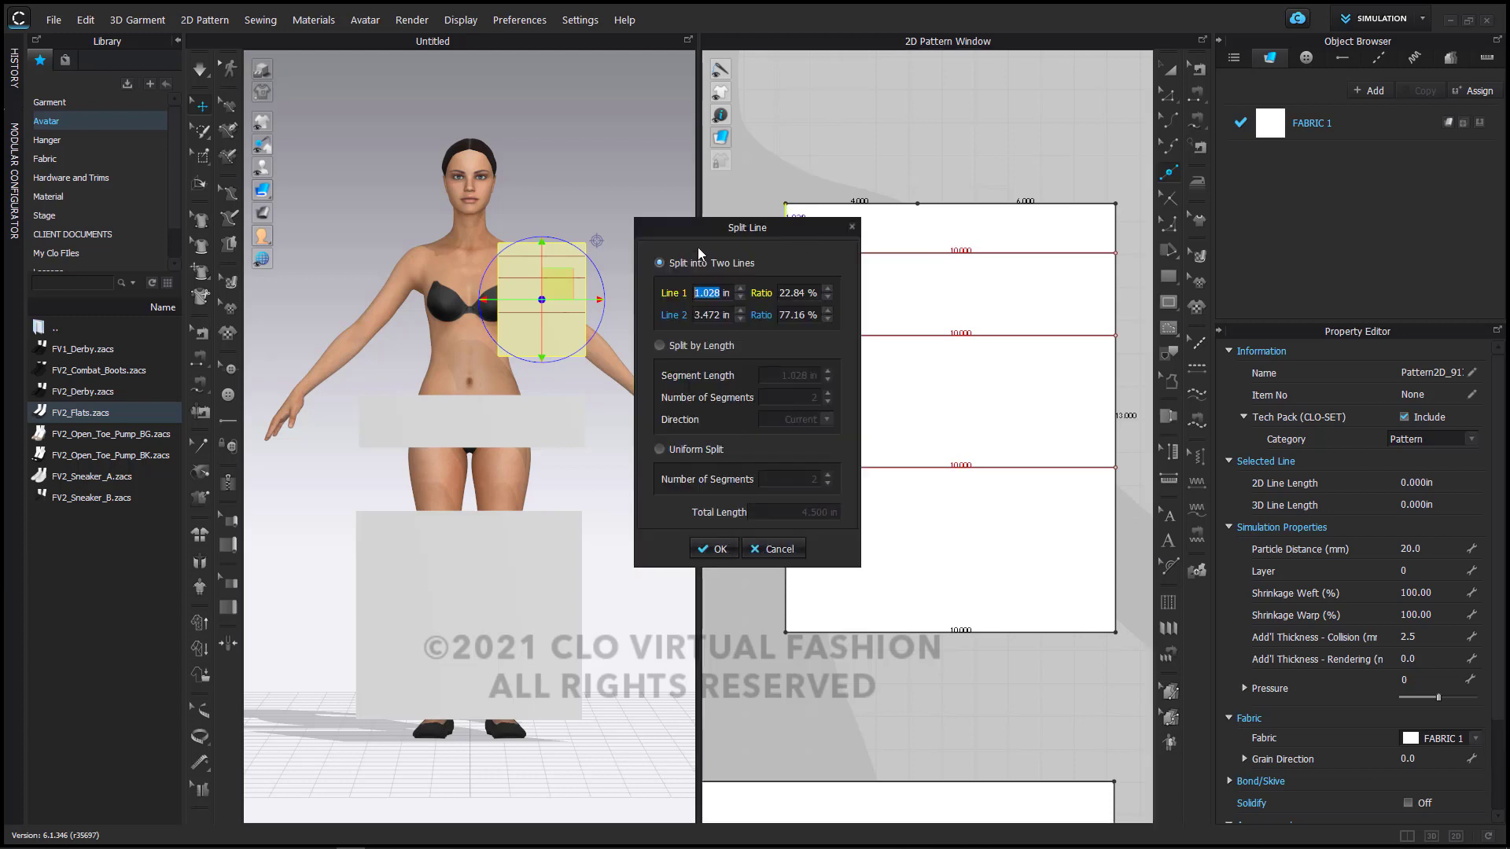
drag(642, 236, 448, 261)
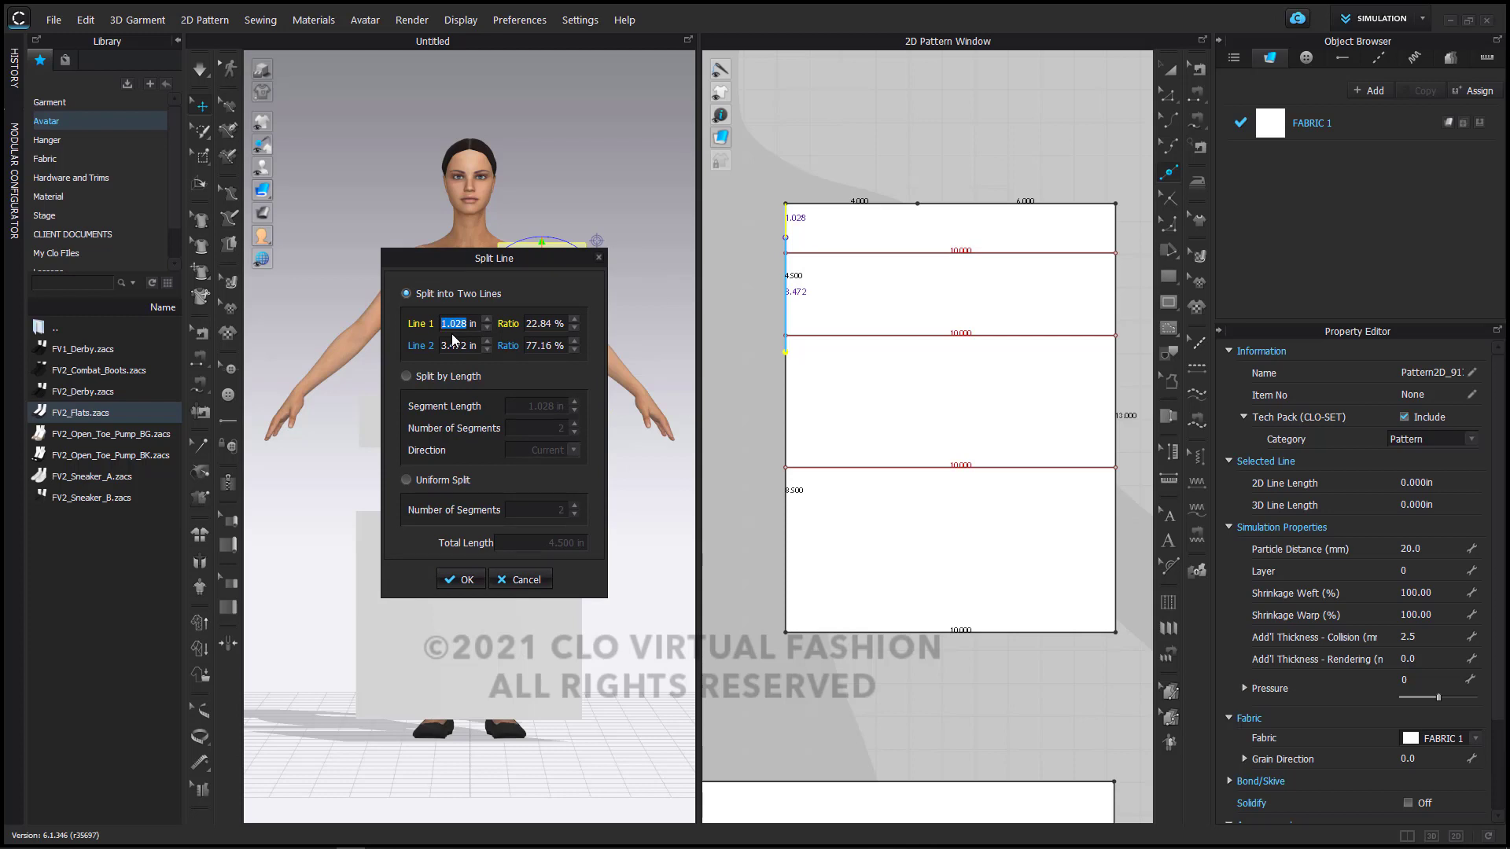
text(1)
click(458, 580)
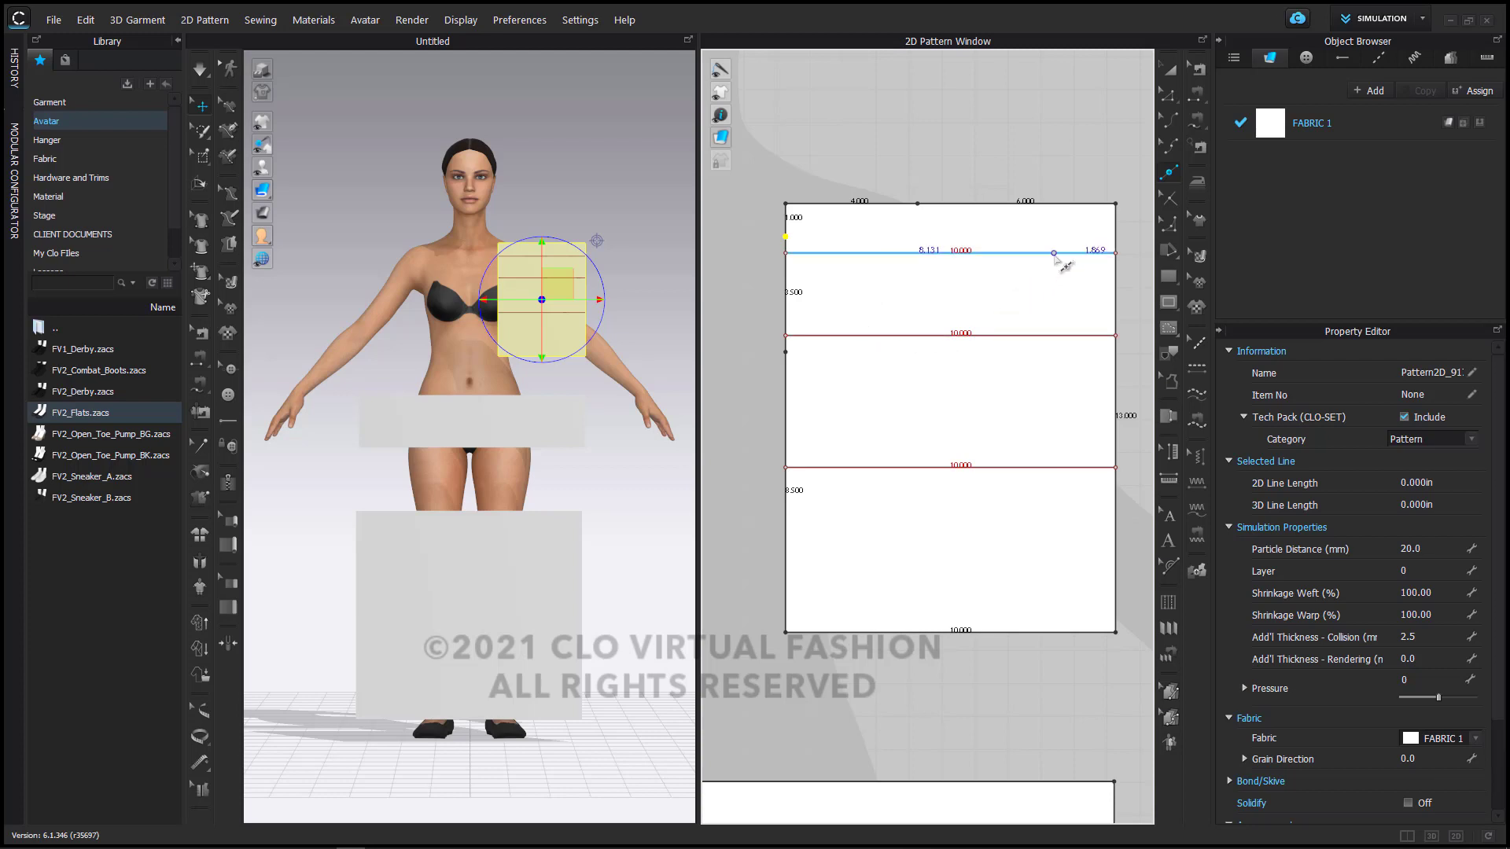
Step: Split the uppermost internal line of the 10 by 13 in piece with a point 8.5 in from its left end
click(1054, 253)
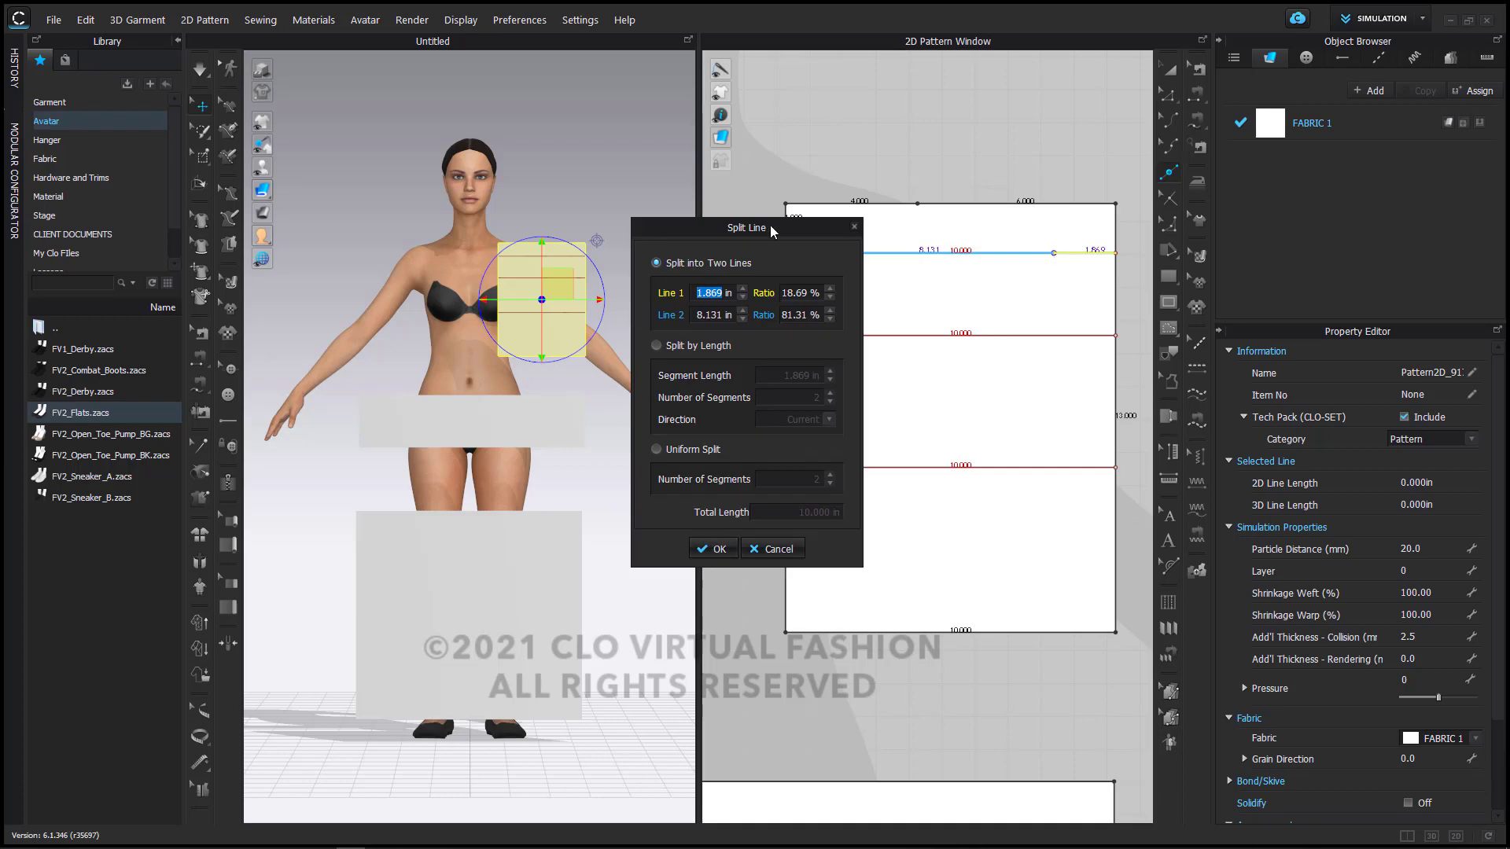
drag(772, 230, 576, 257)
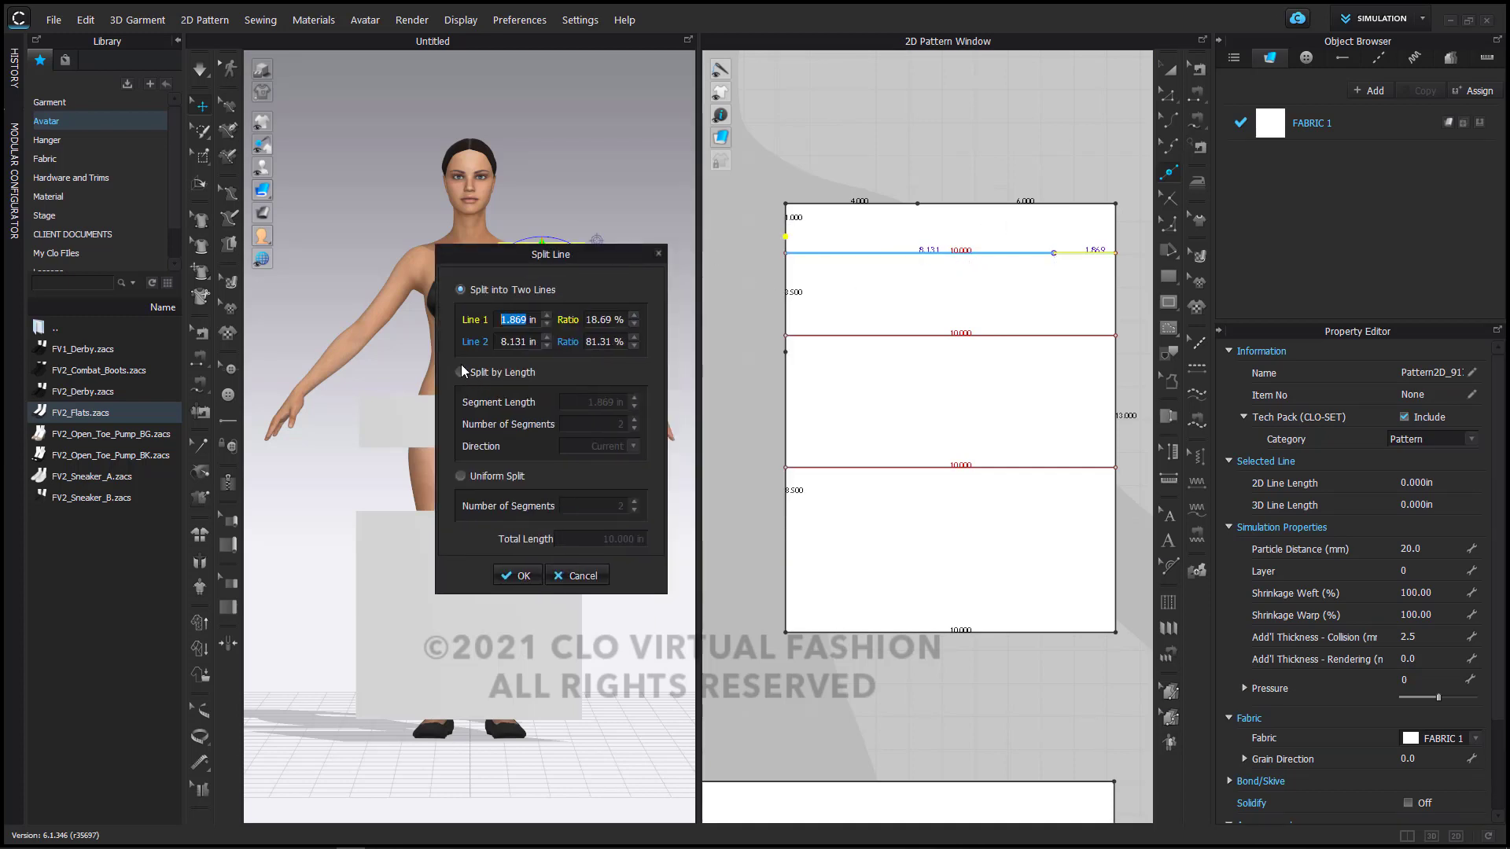
click(502, 345)
text(8.5)
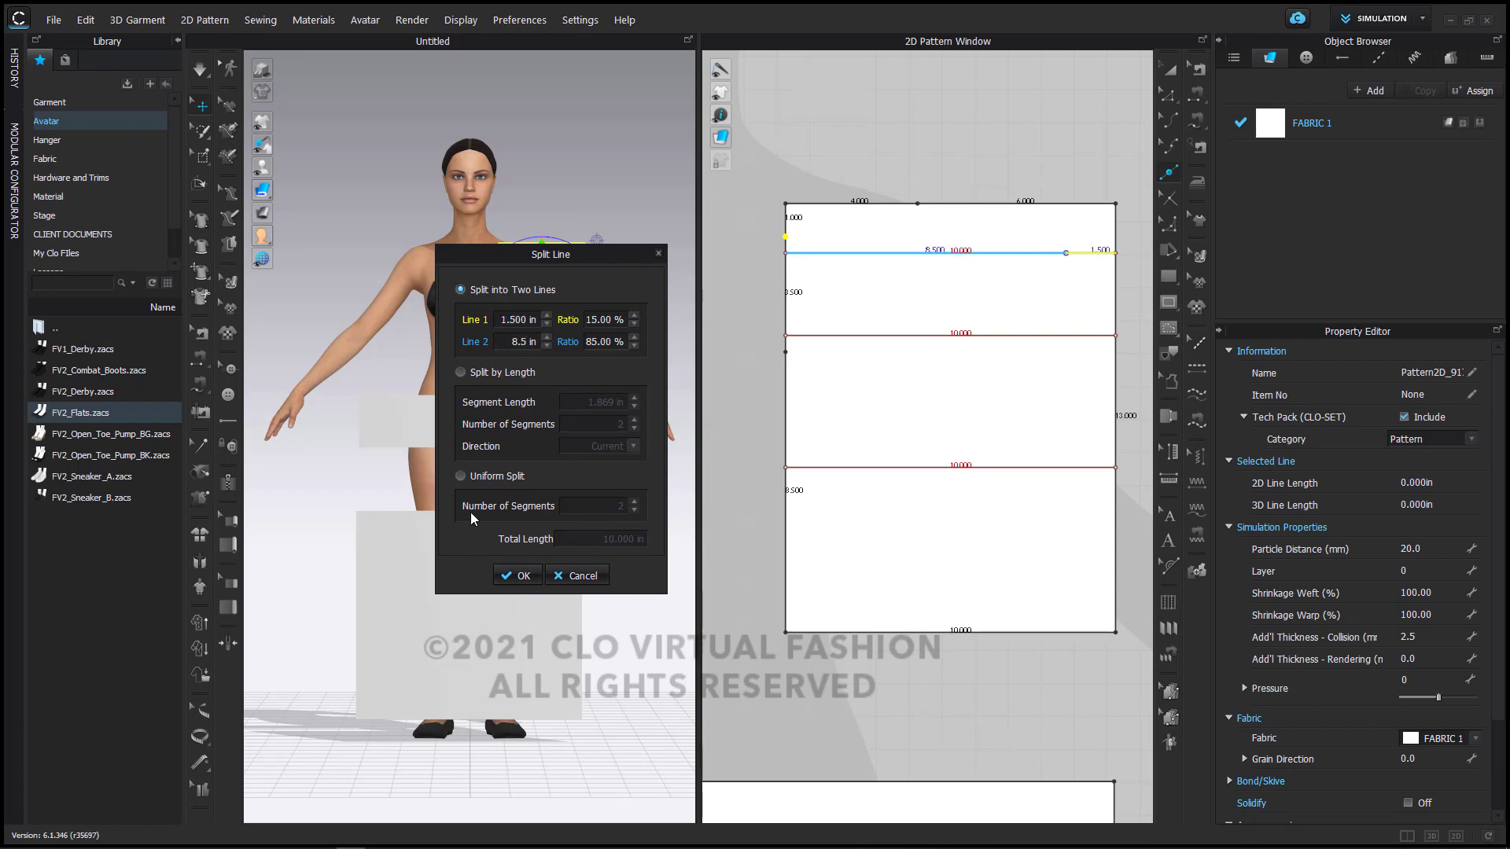
click(518, 575)
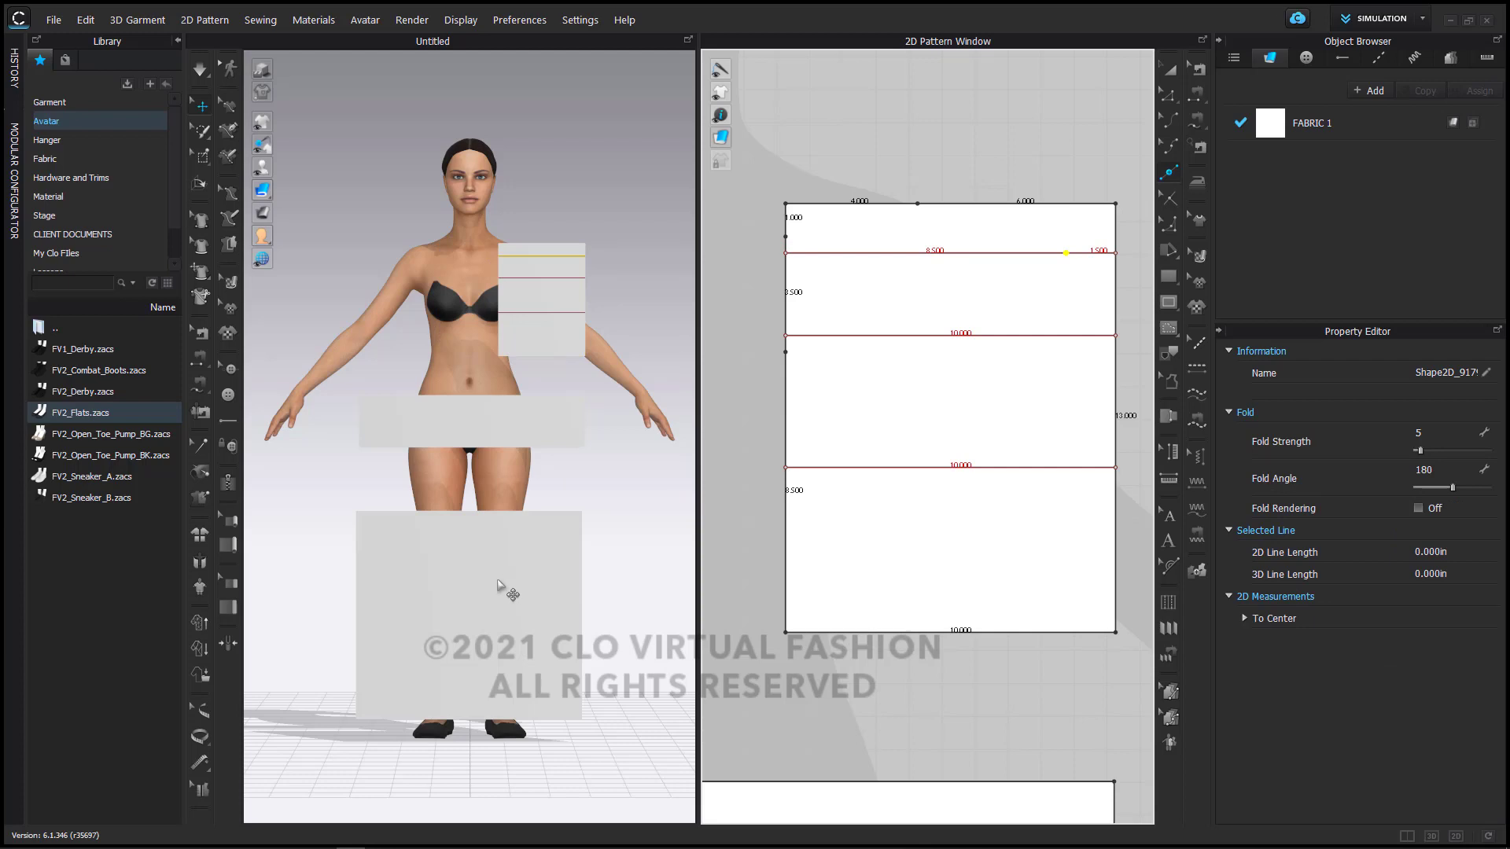
Step: Split the middle internal line of the 10 by 13 in piece with a point 8 in from its left end
click(1063, 336)
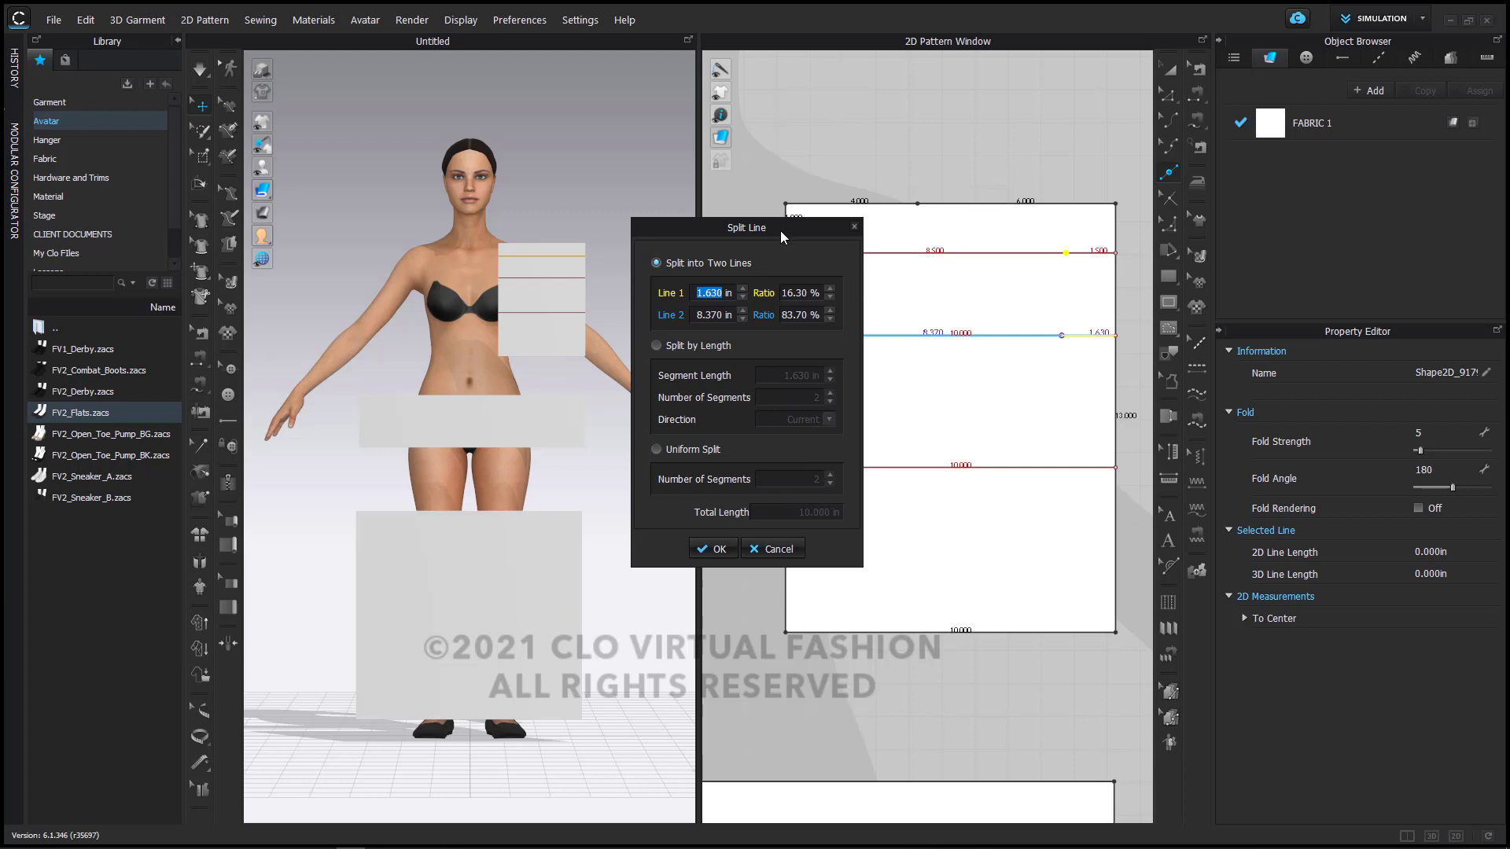
drag(780, 230, 617, 266)
click(545, 353)
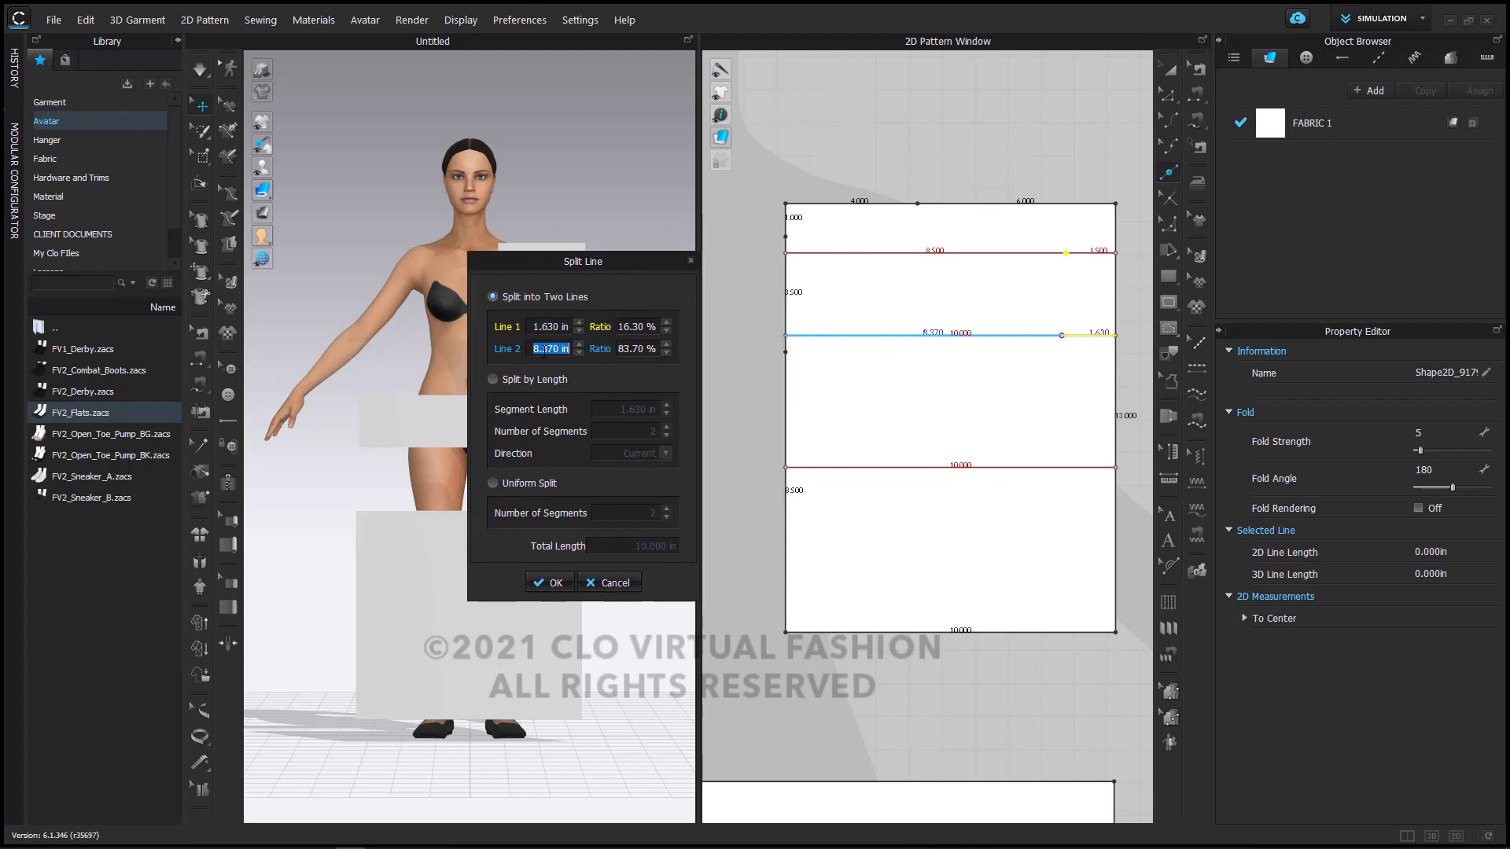
text(8)
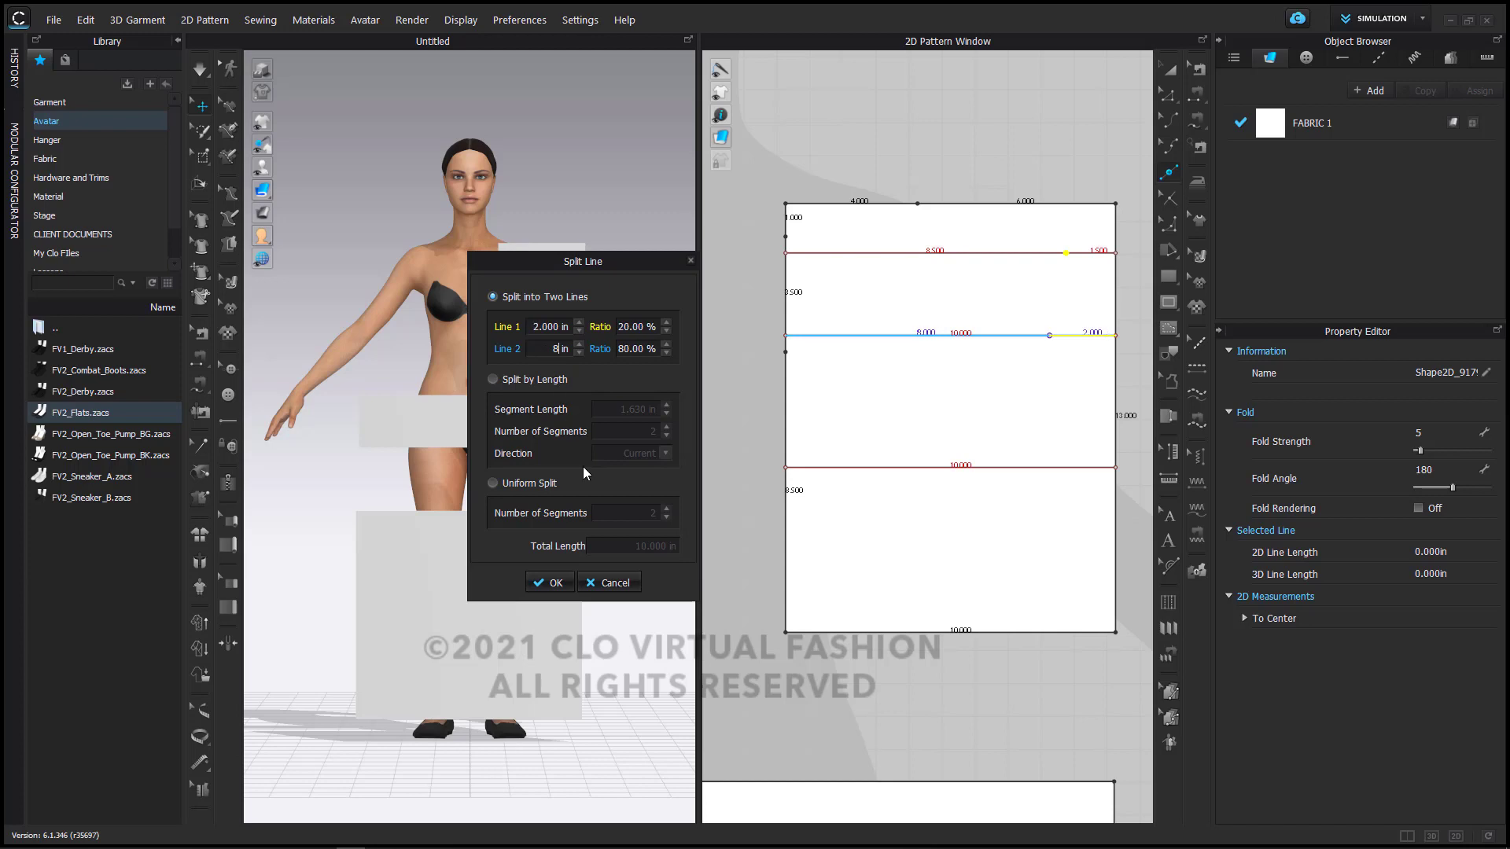
click(556, 585)
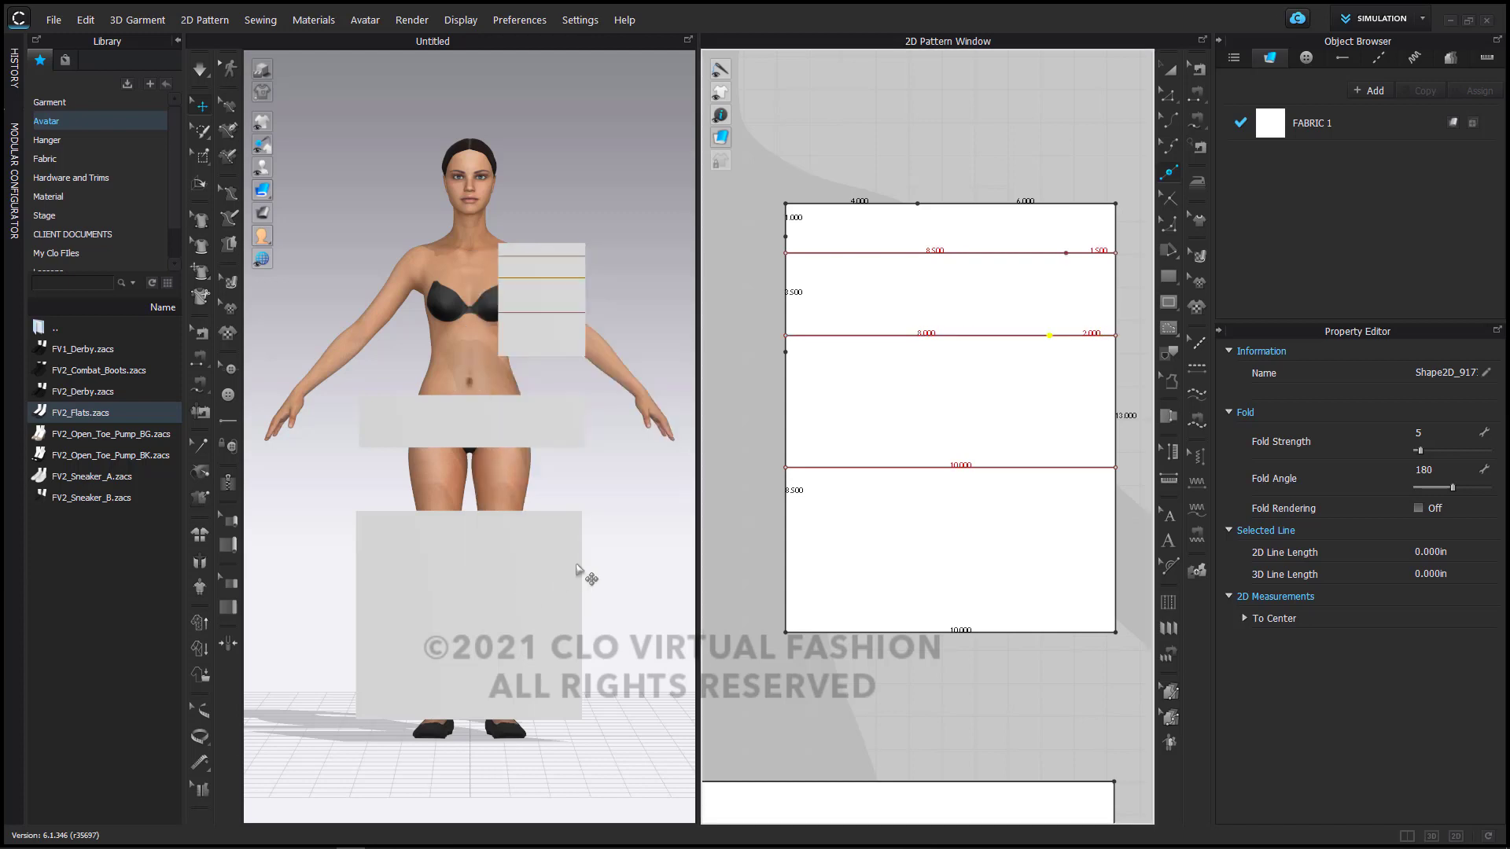
Step: Split the middle internal line again with a point 7.5 in from its left end
click(1020, 338)
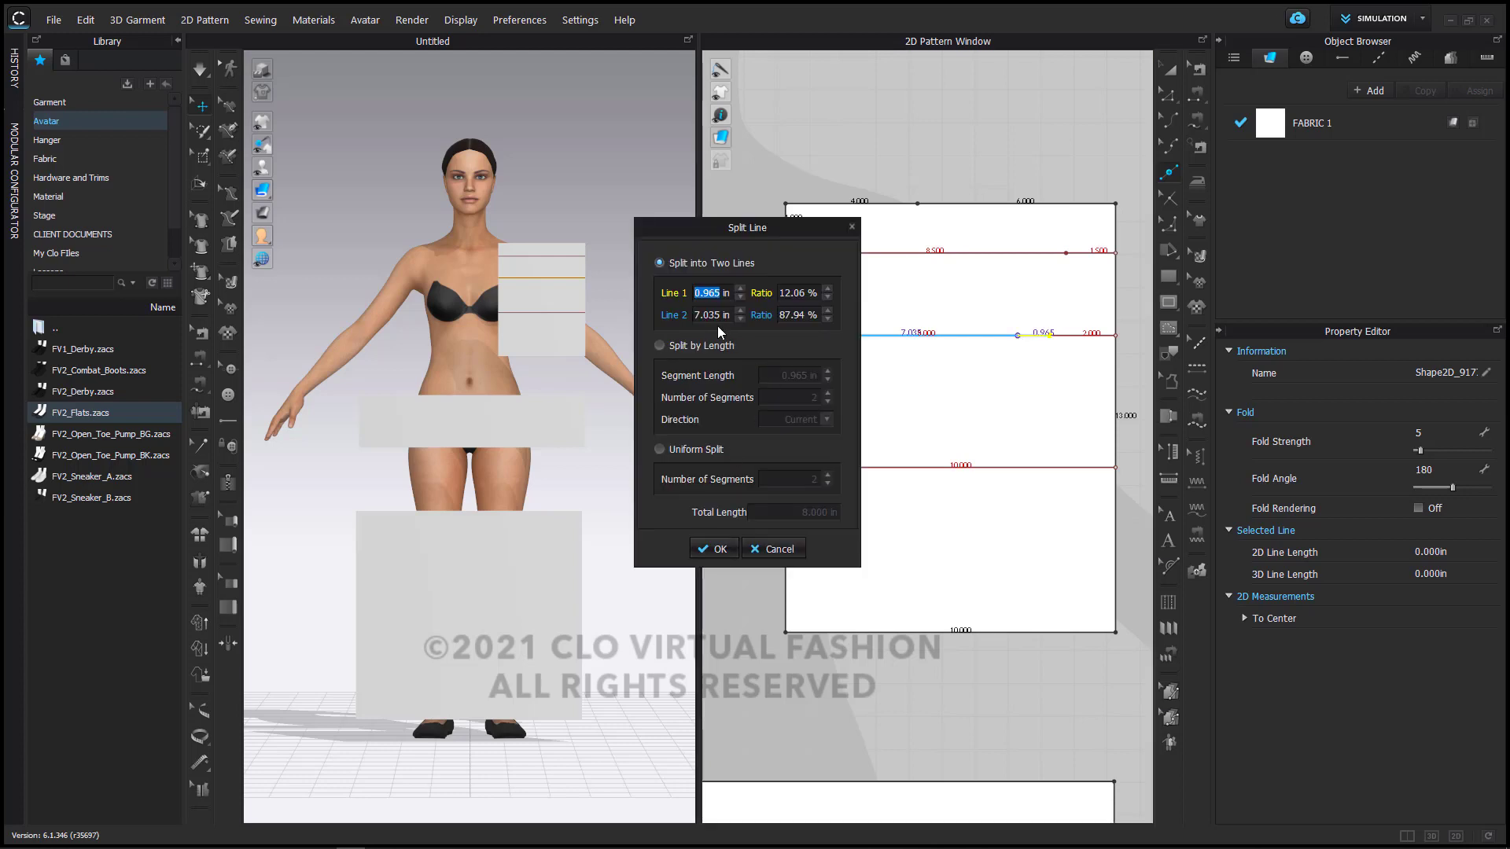
key(Tab)
text(7.5)
click(716, 550)
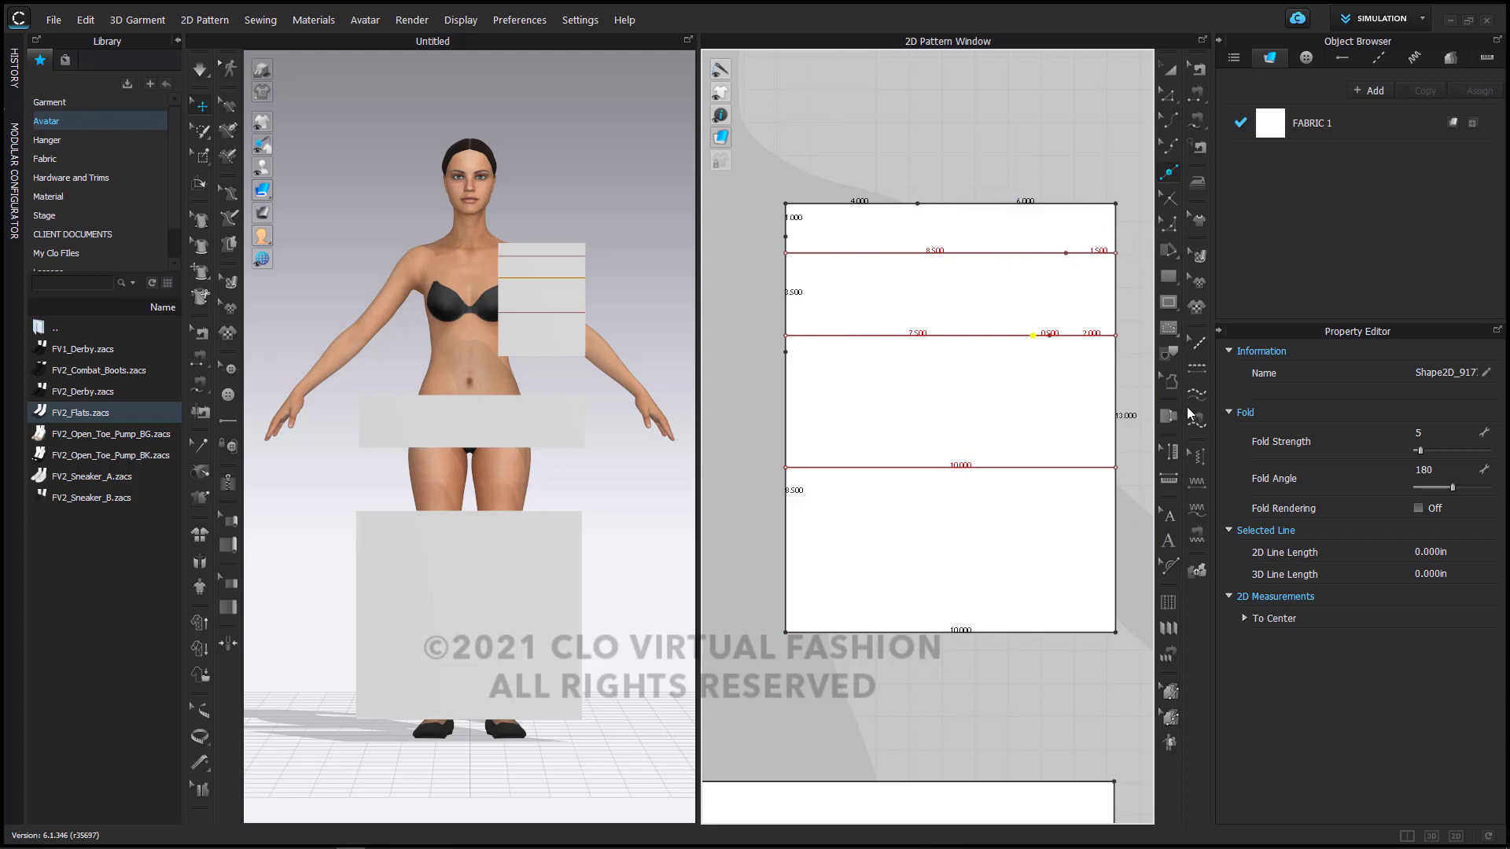
Step: Draw a vertical 4 in baseline from the middle line's 7.5 in split point down to the lowest internal line
click(1166, 328)
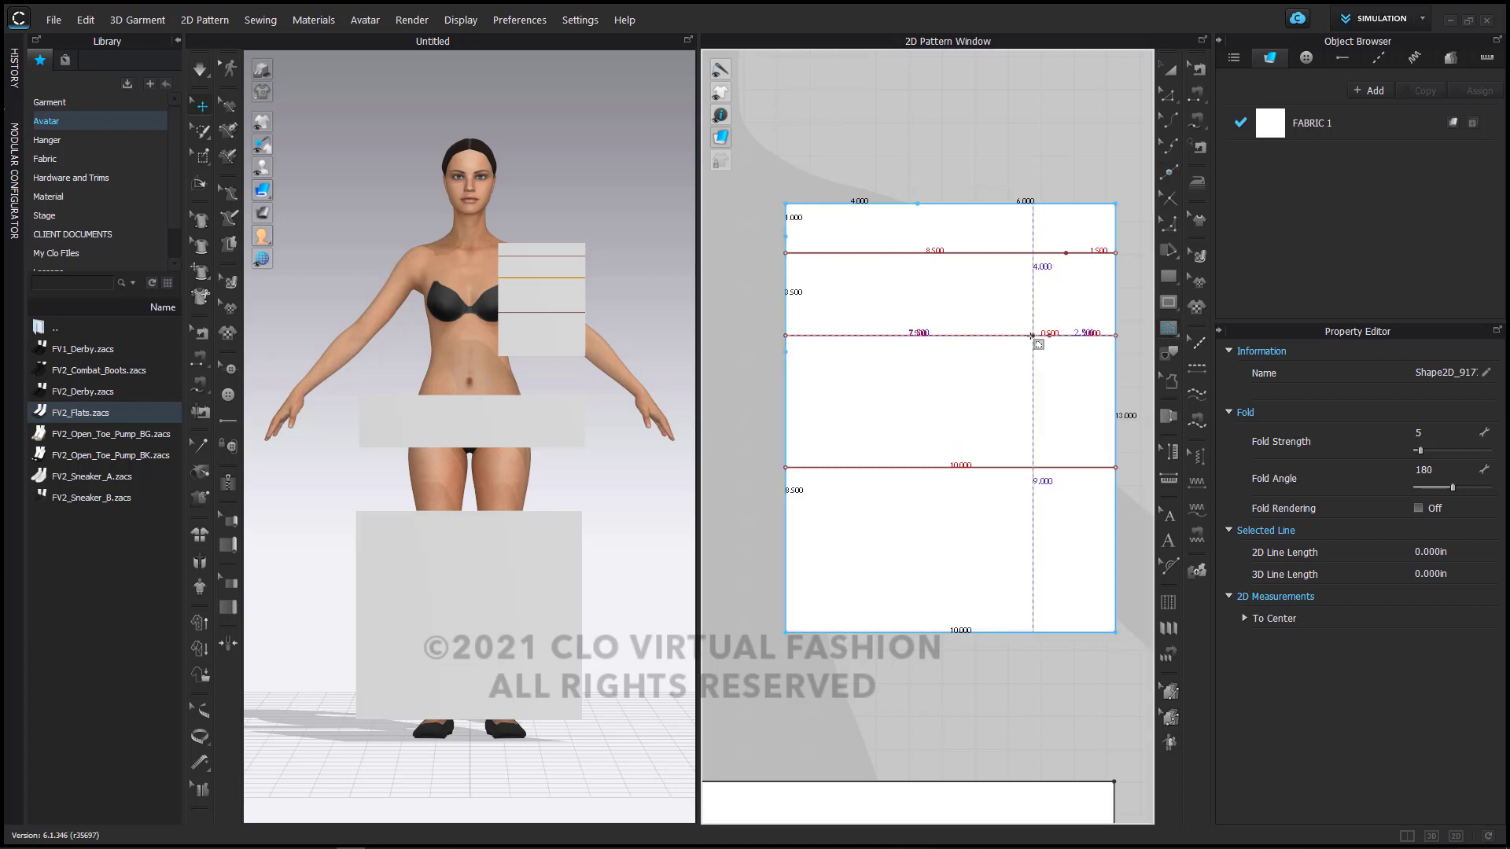
click(1033, 336)
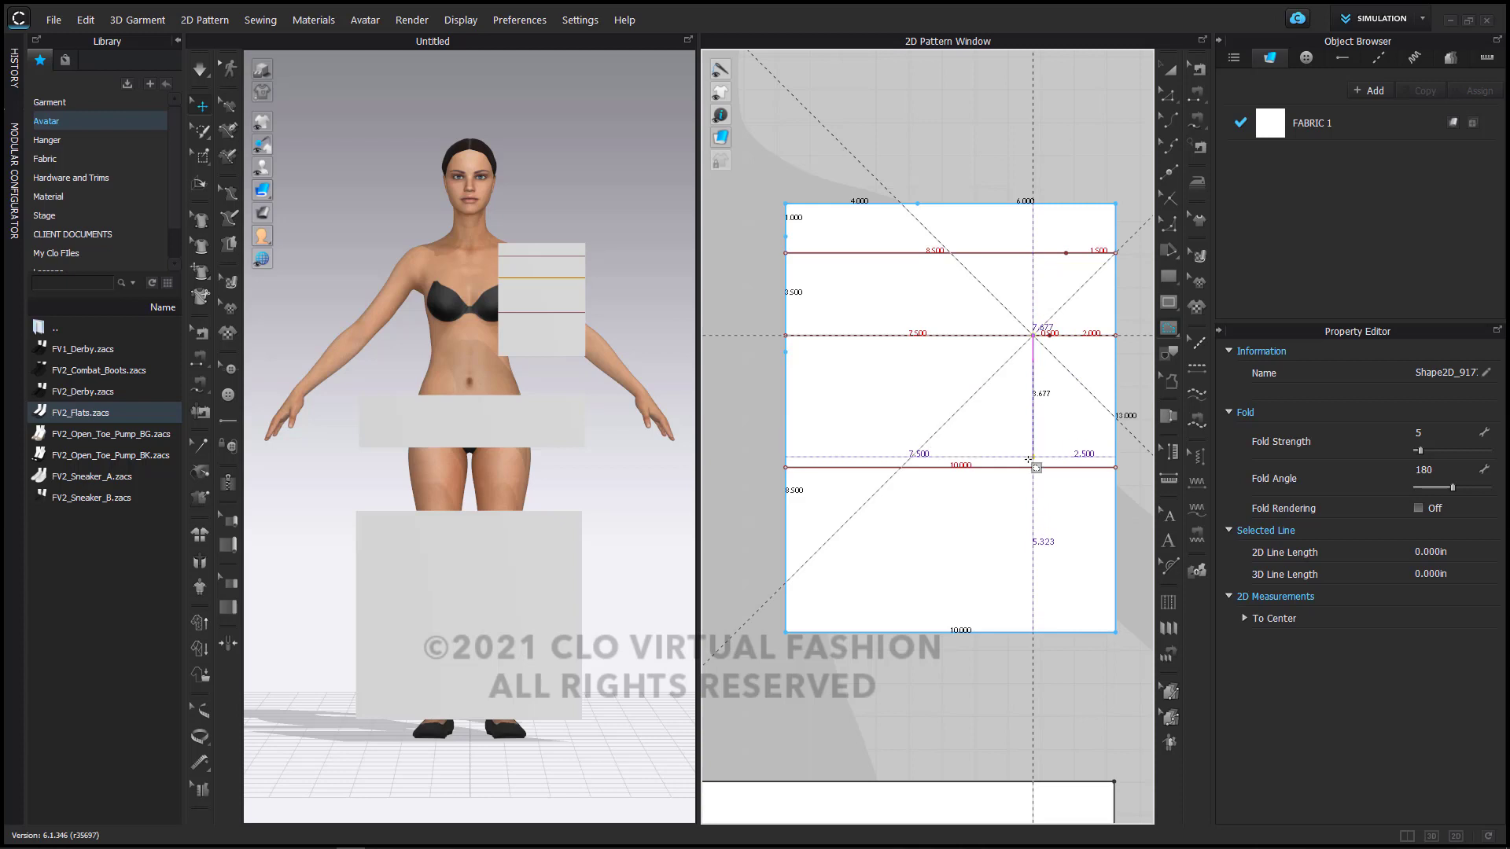
click(1030, 467)
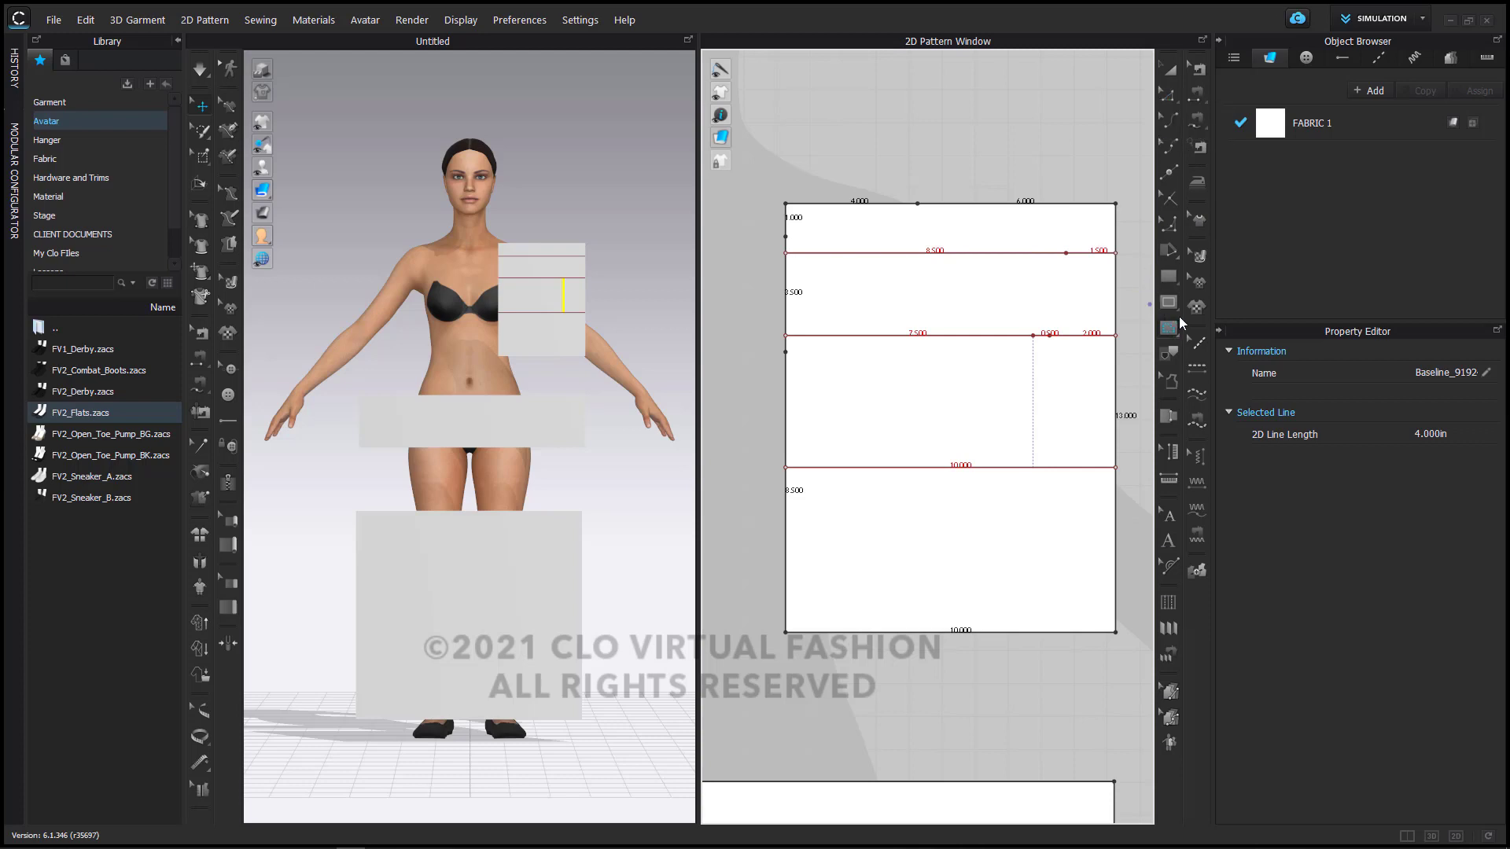
Step: Draw an internal polyline from the left edge's 4.5 in point through the top edge point and 8.5 in point to the lowest guide line's right end
click(1173, 304)
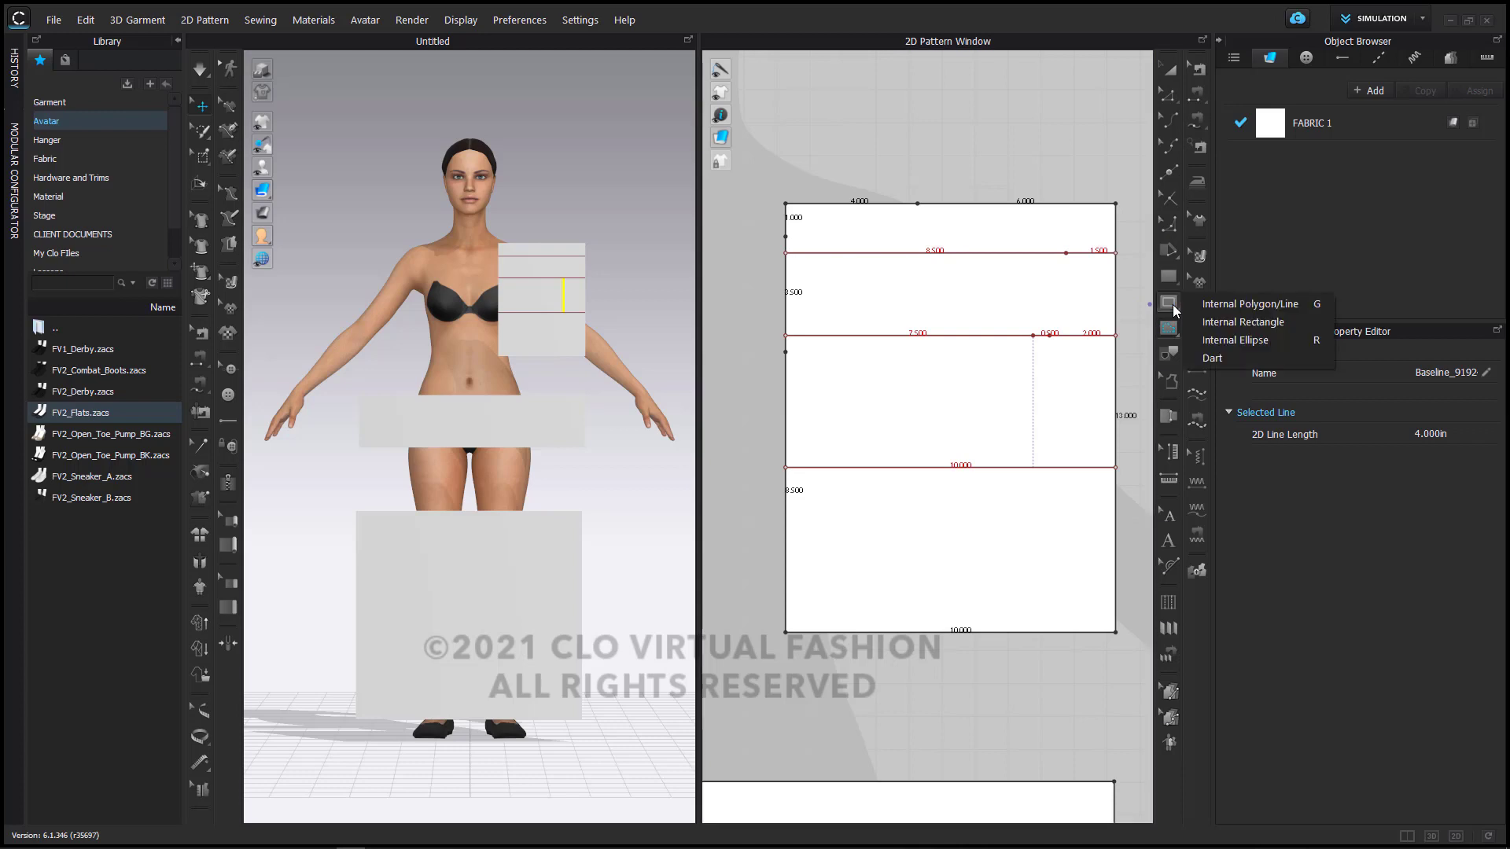
click(1230, 307)
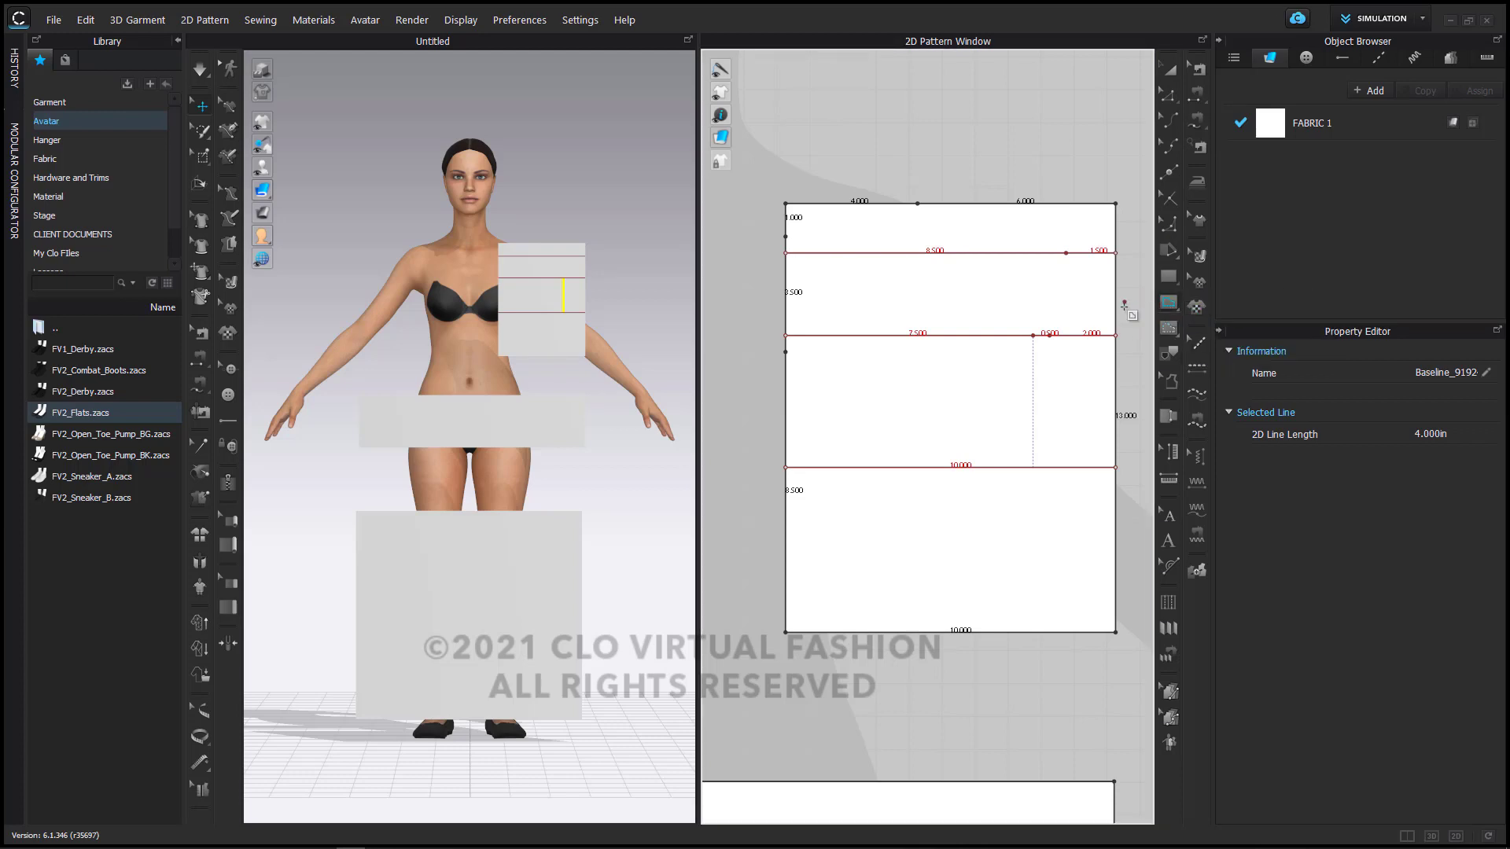
click(787, 352)
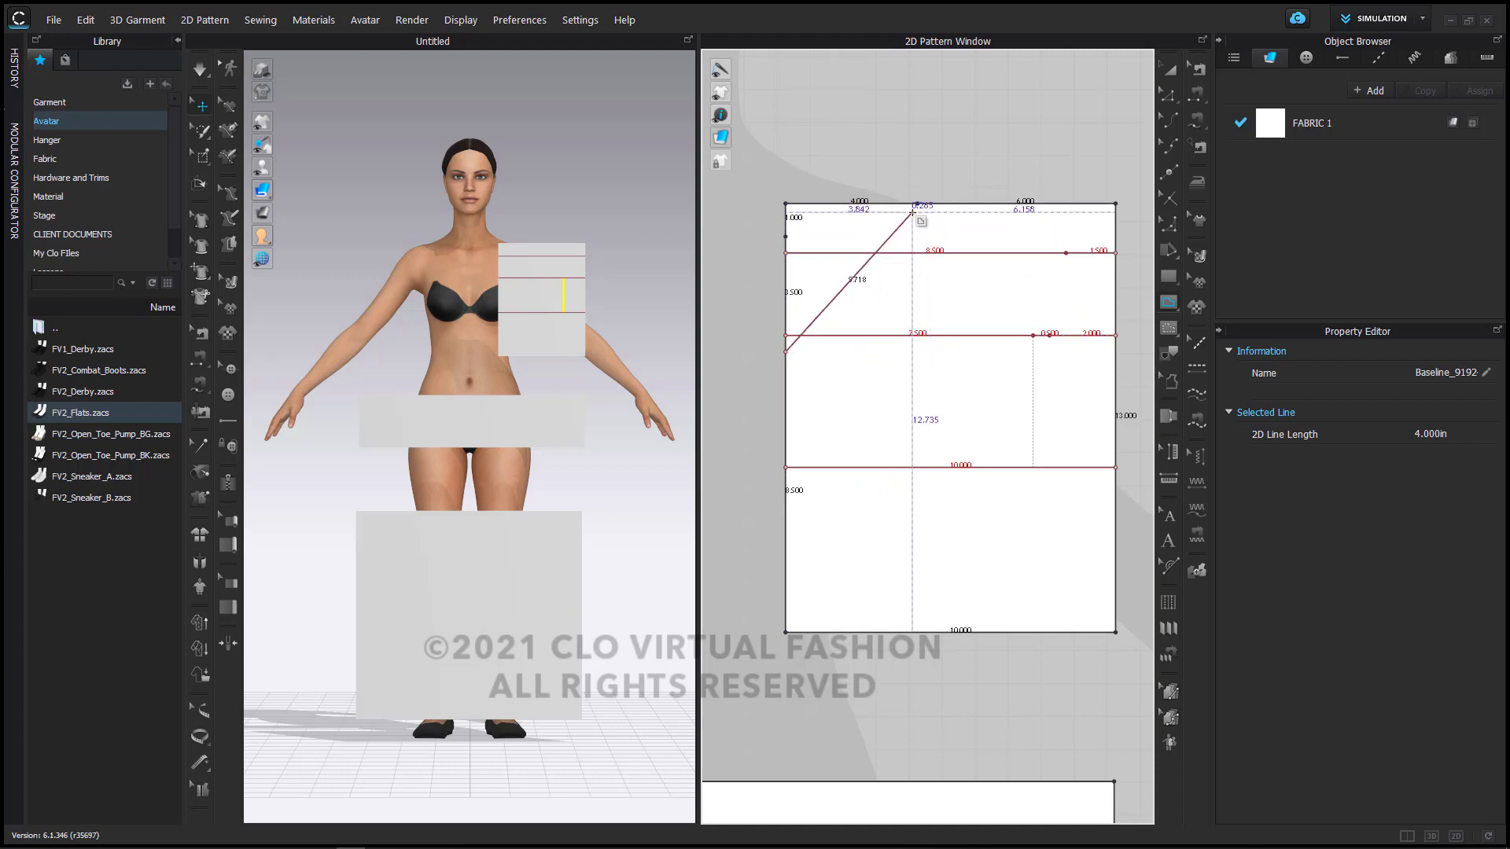
click(917, 205)
click(1065, 252)
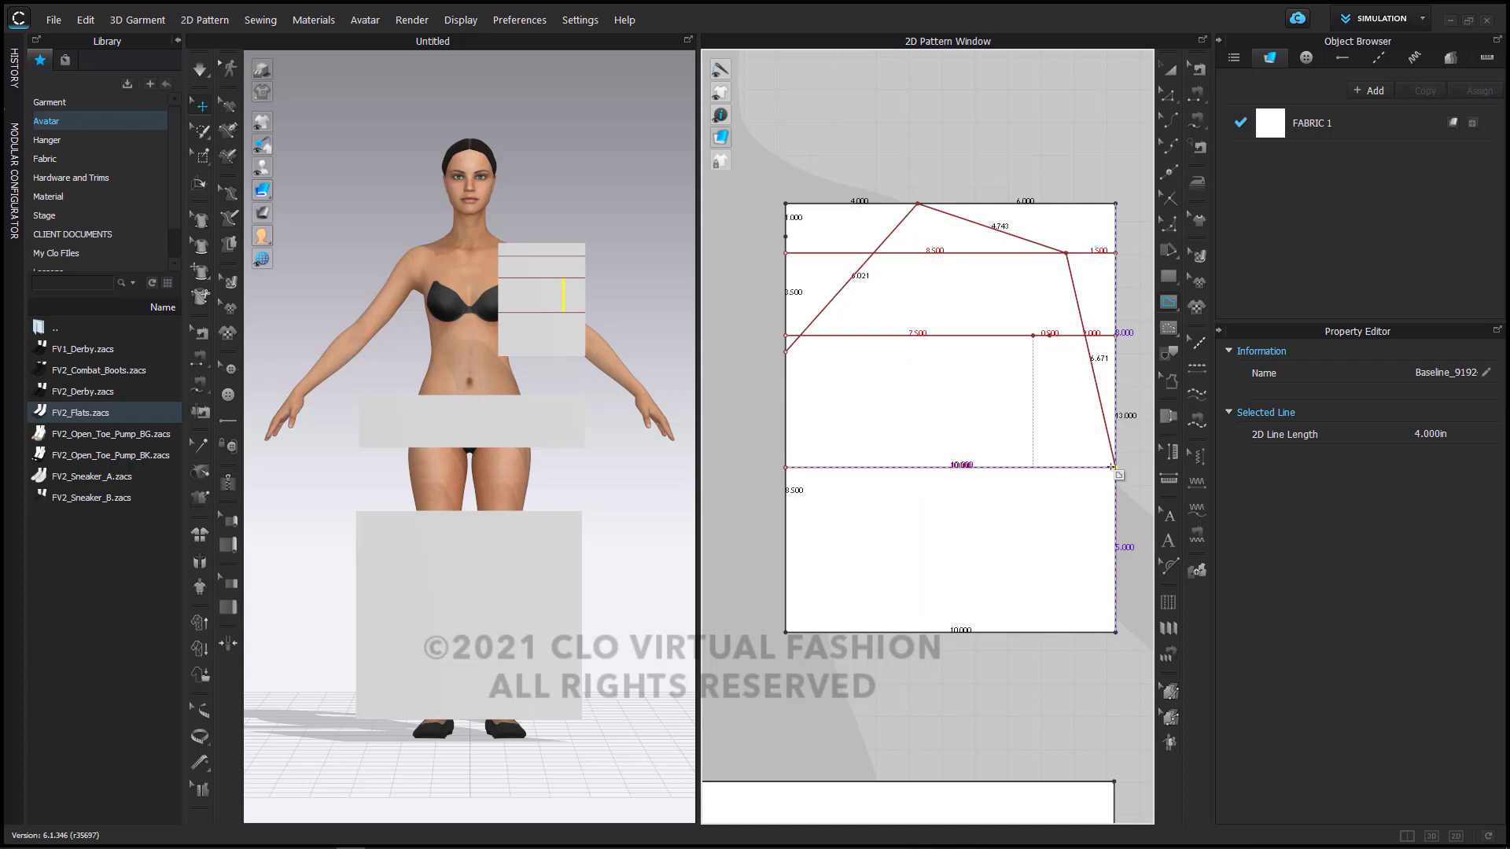
double_click(1113, 466)
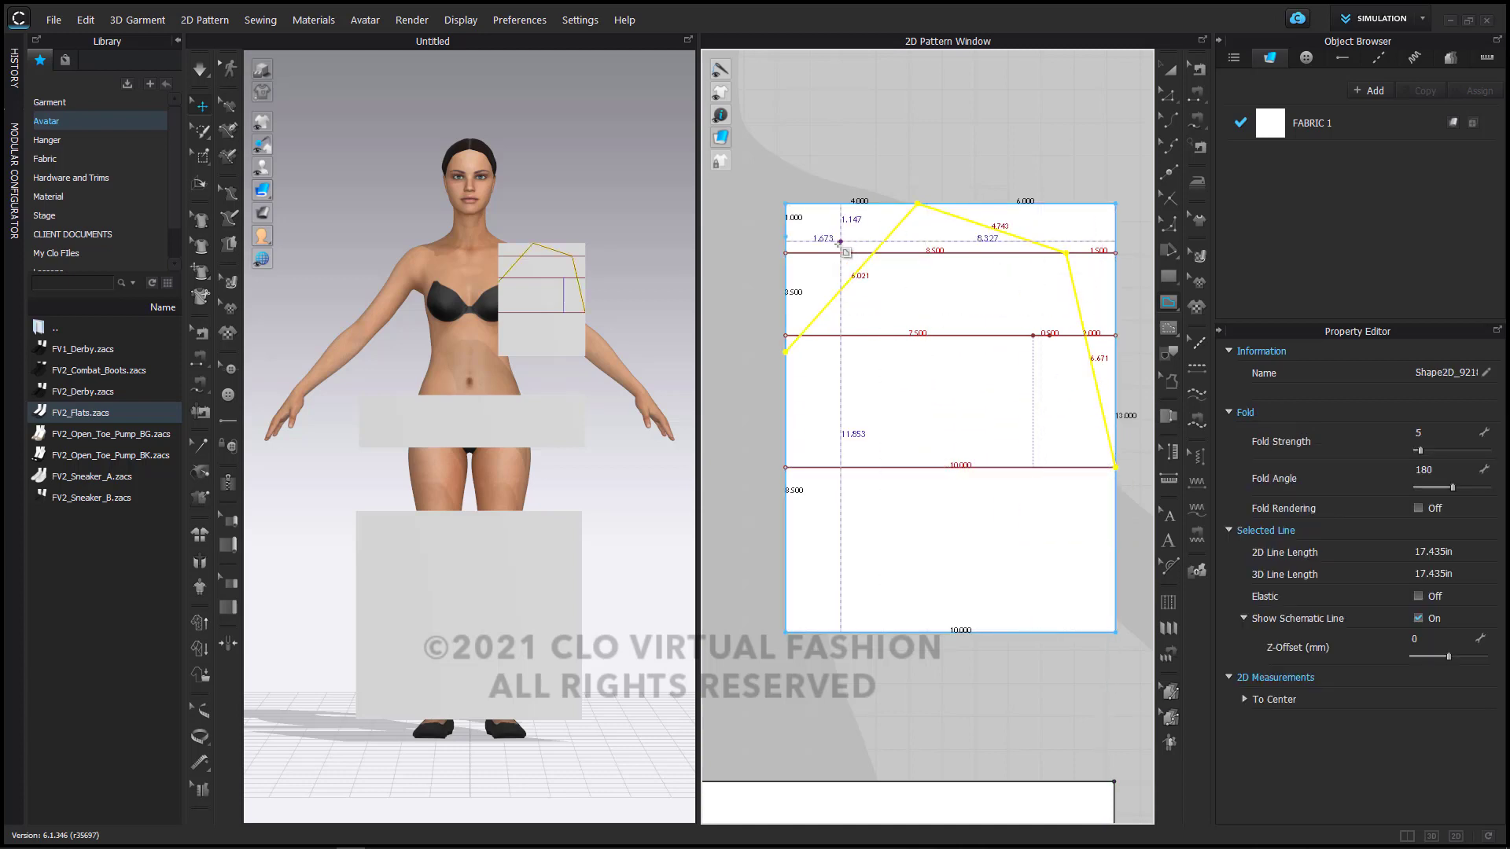
Step: Draw an internal line from the left edge's 1 in point to the split point on the top edge
click(786, 235)
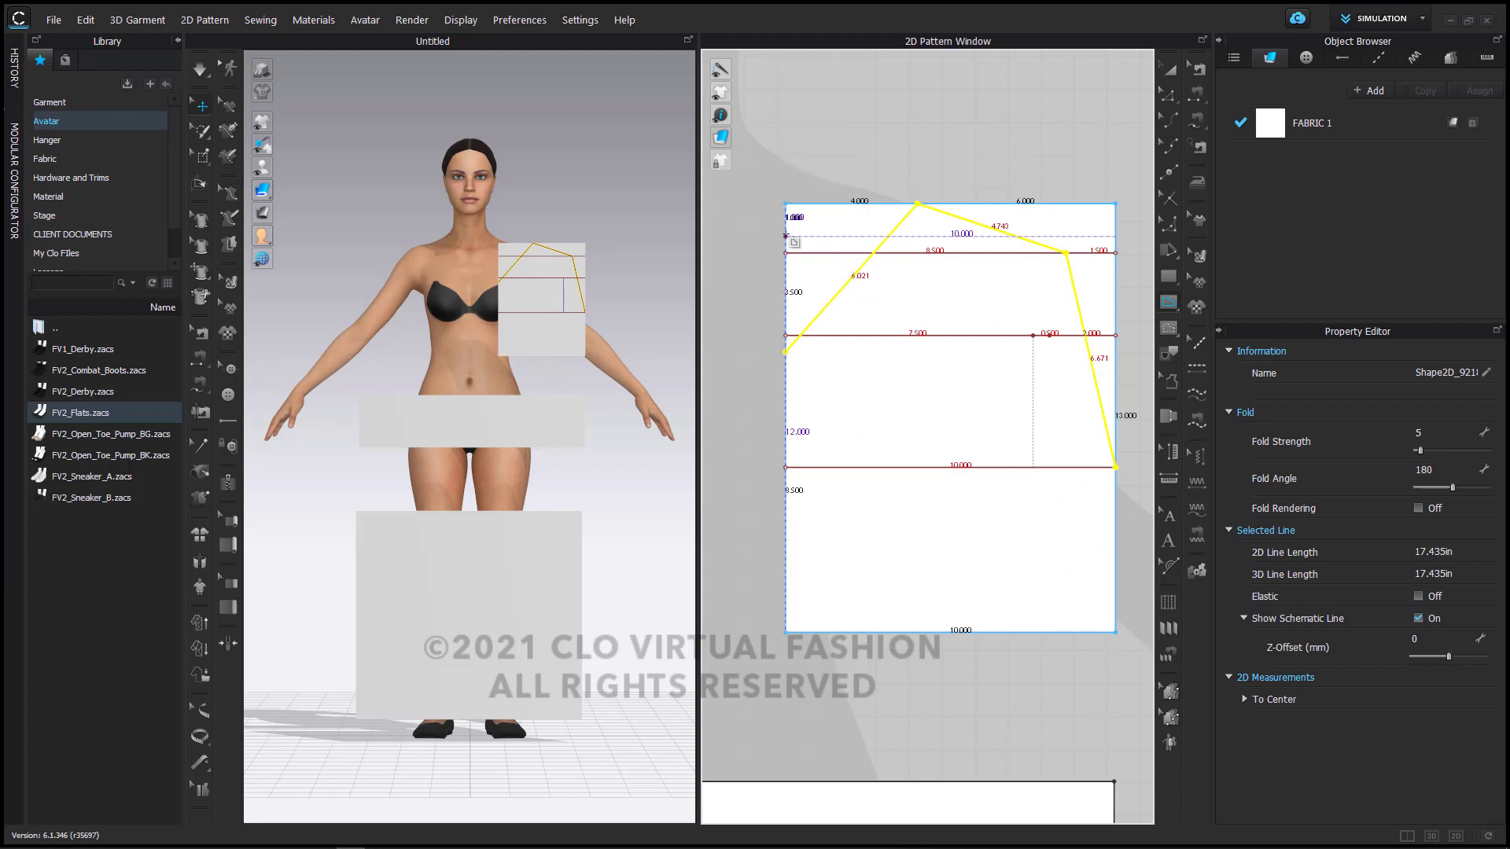
double_click(917, 203)
Step: Place a copy of the 10 by 13 in piece, including its internal lines, above the avatar silhouette
click(1169, 71)
scroll(865, 354, down, 5)
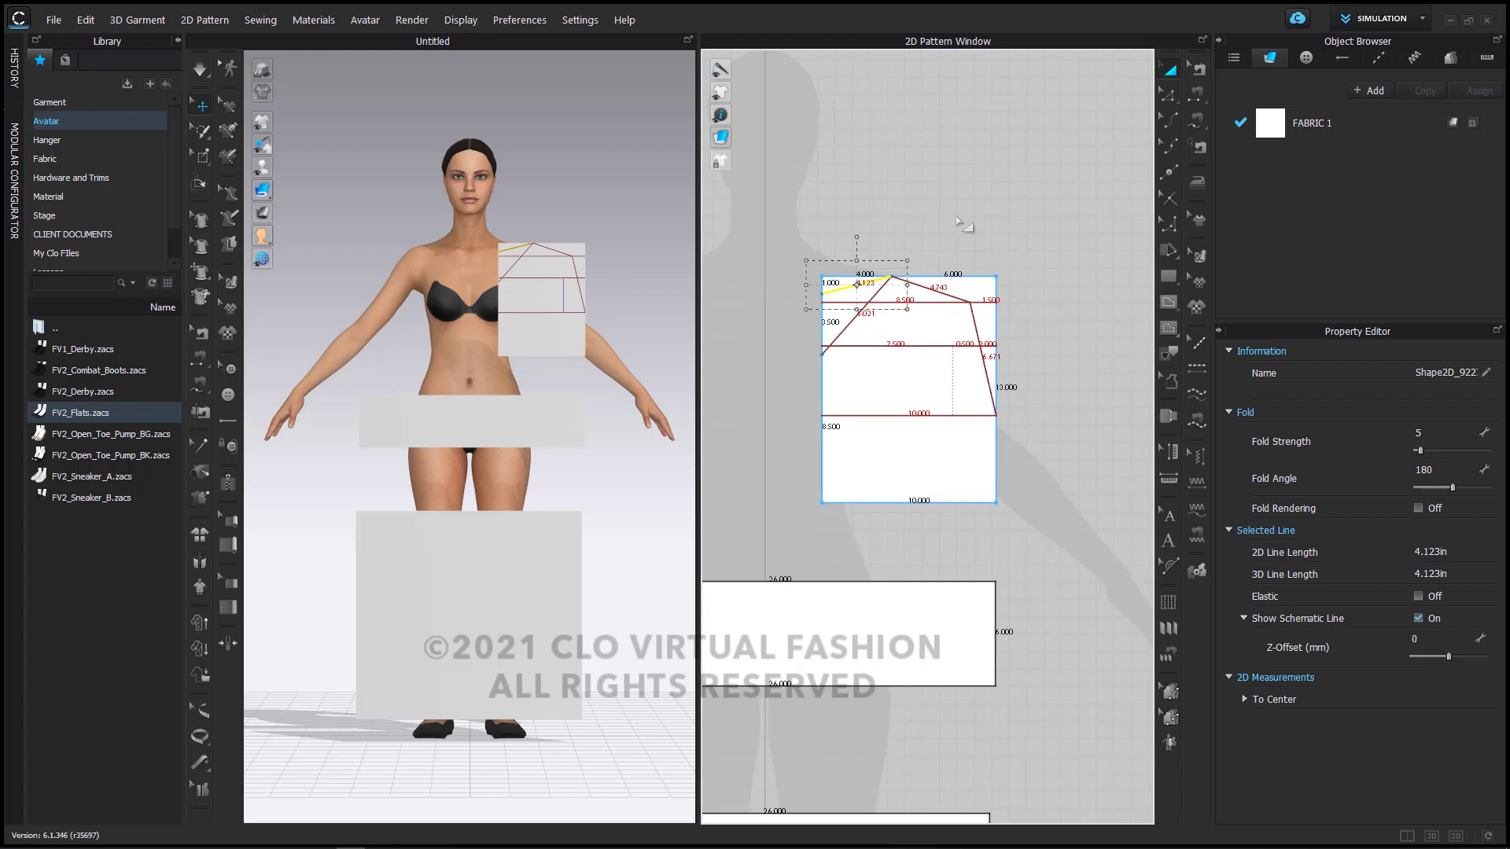
click(957, 221)
click(989, 289)
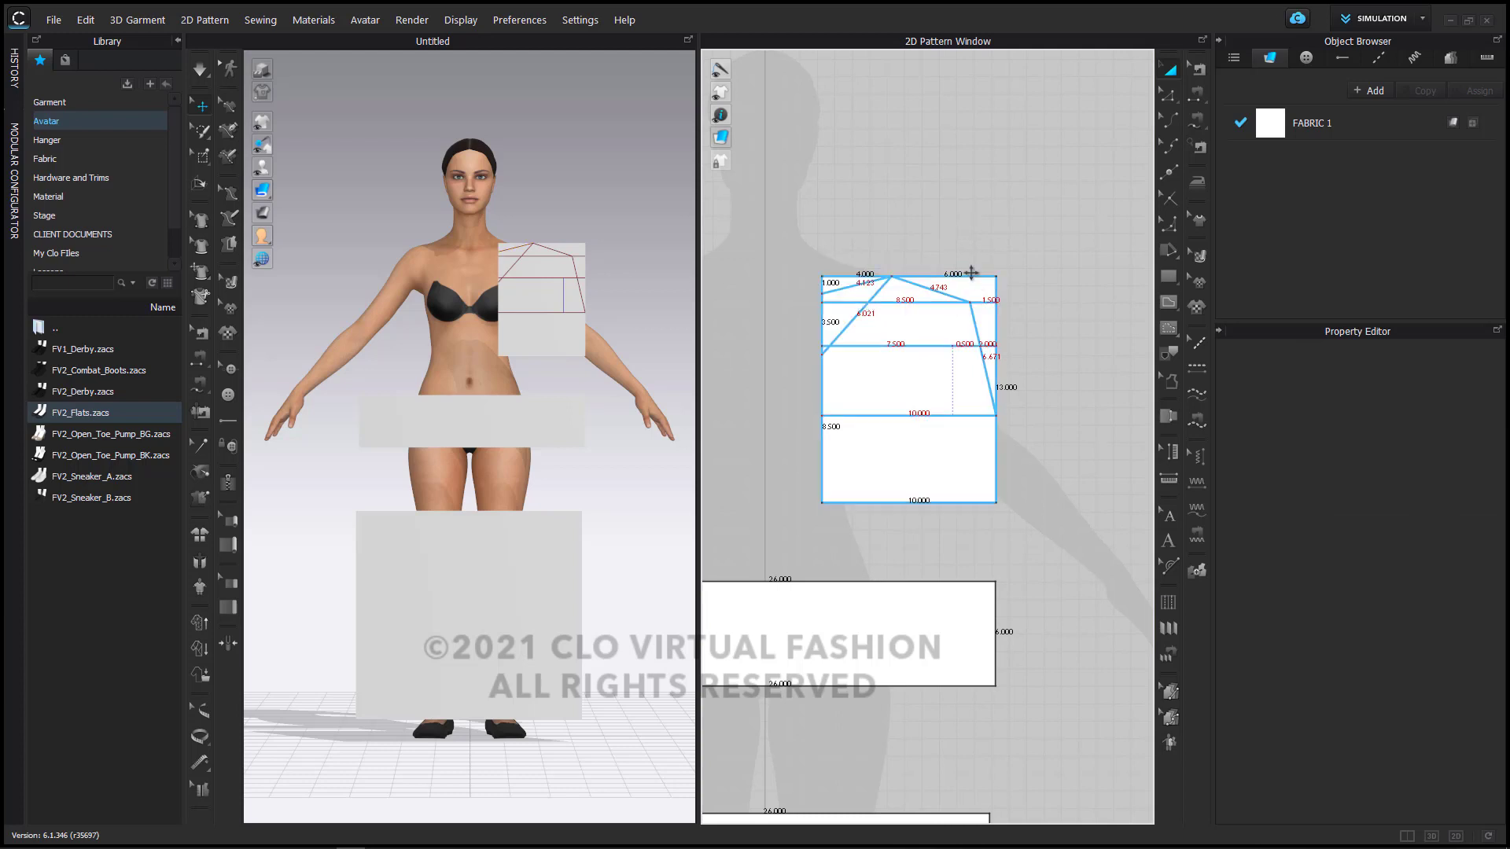
scroll(1007, 293, down, 2)
scroll(1007, 293, down, 3)
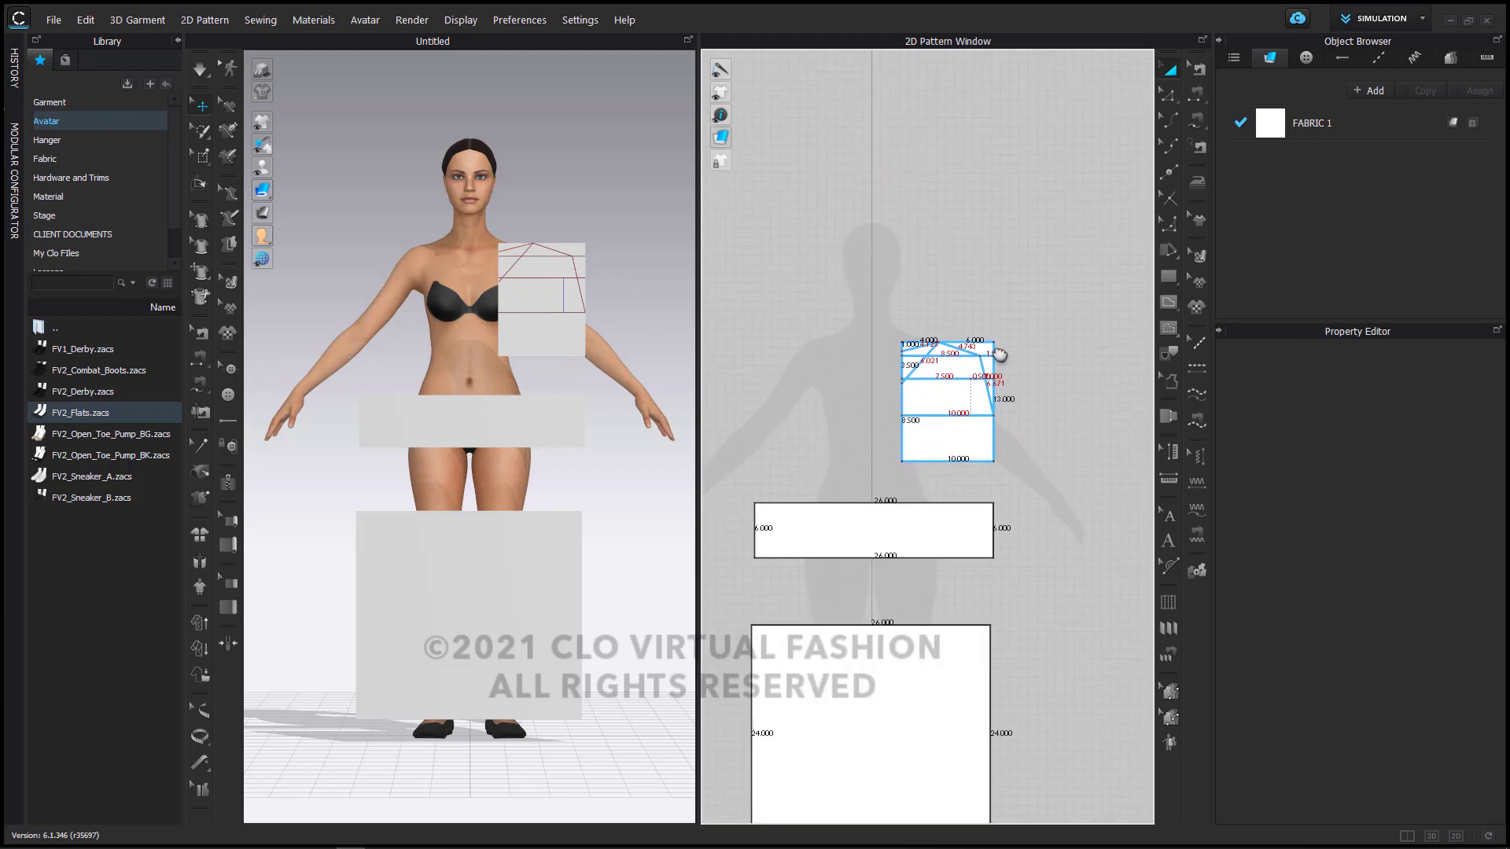
click(964, 444)
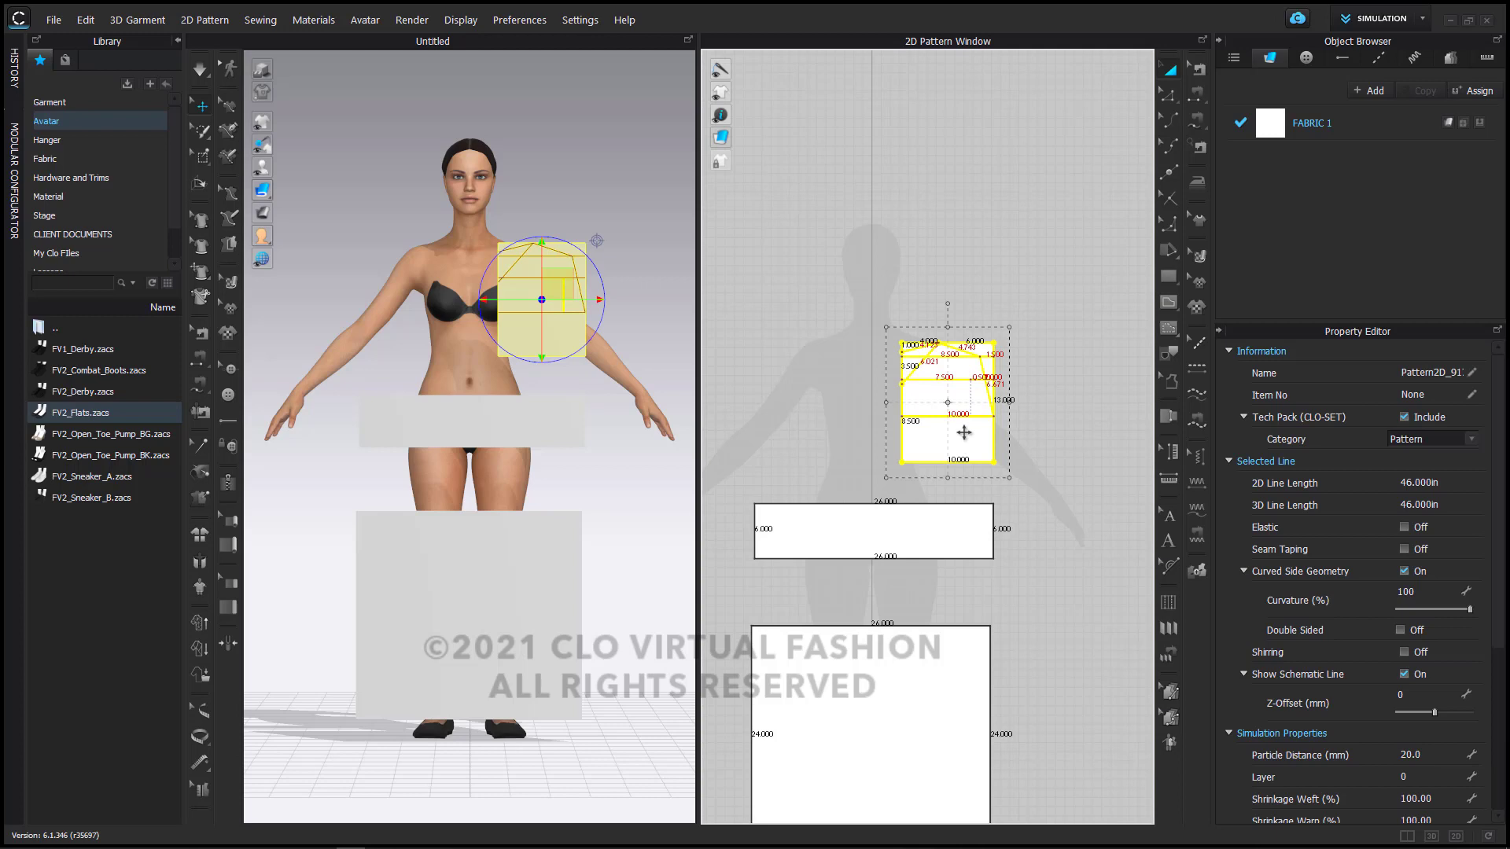
drag(961, 408, 983, 158)
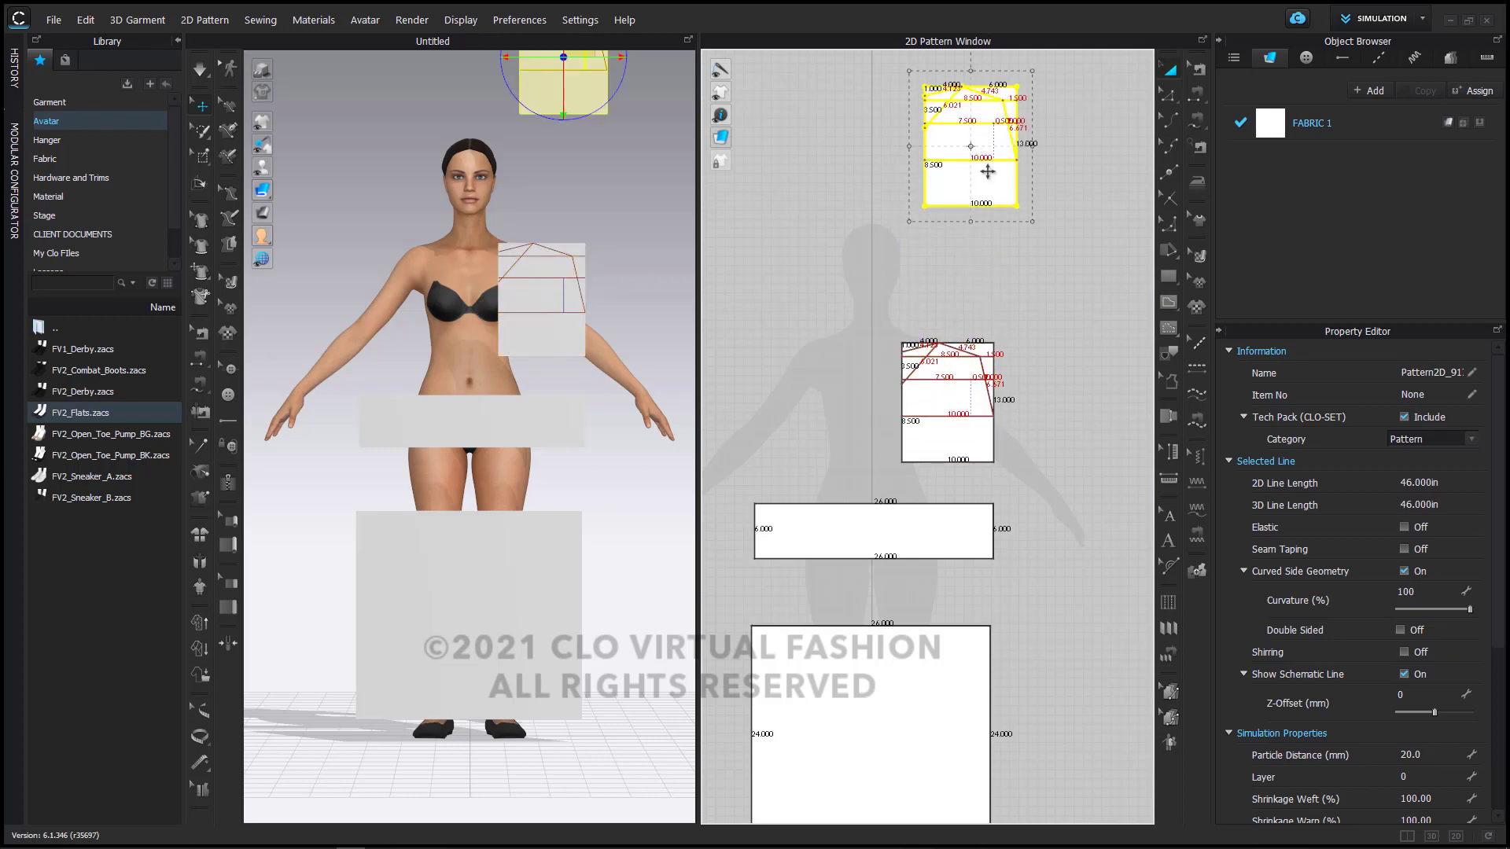
Step: Move the copied piece farther up, away from the other patterns, and archive it
scroll(986, 175, down, 2)
middle_drag(986, 175, 972, 460)
drag(972, 460, 1033, 147)
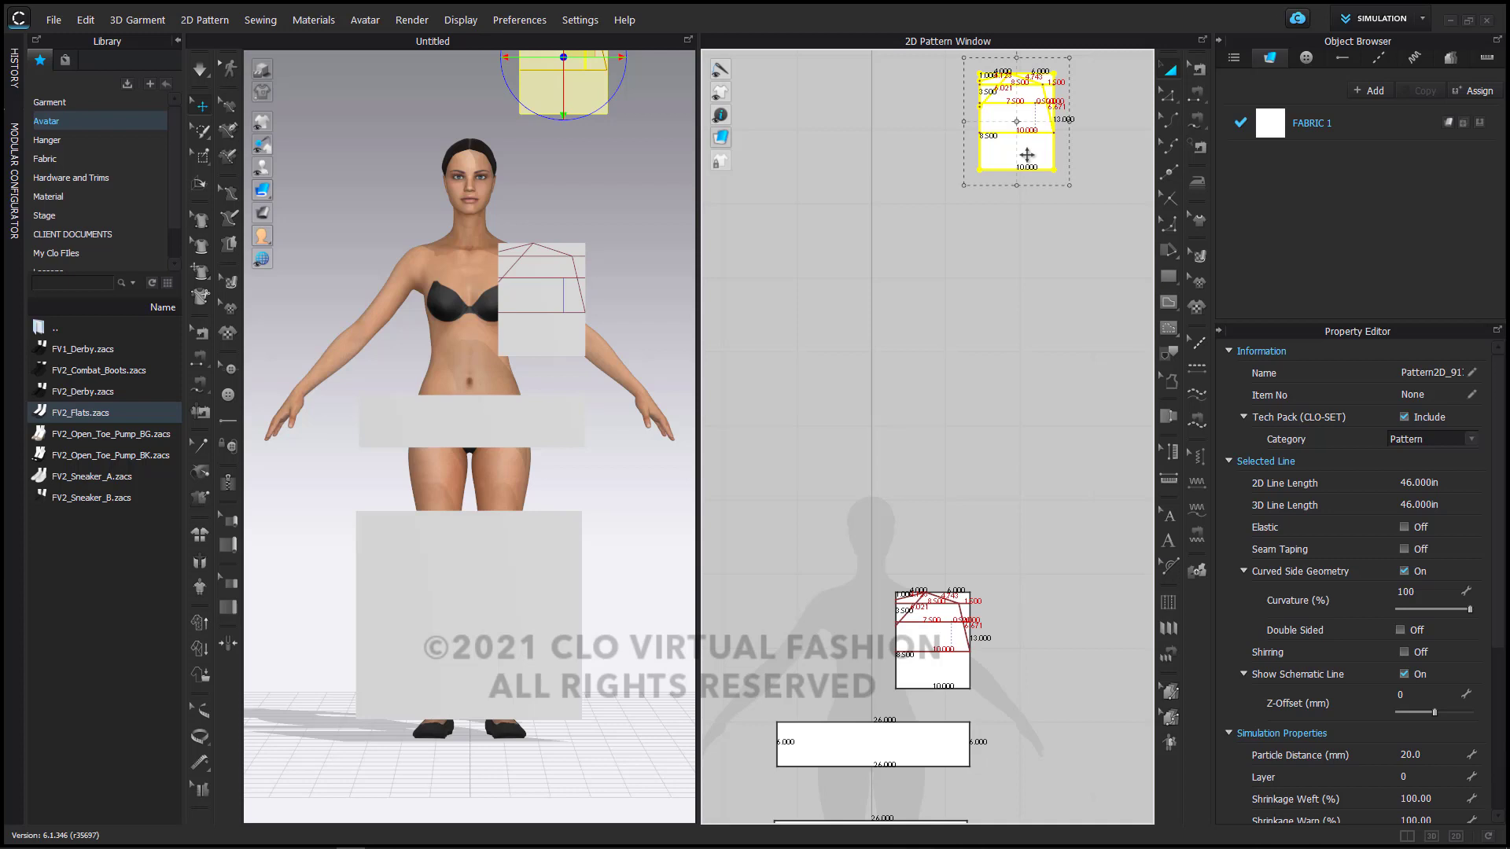
right_click(1027, 155)
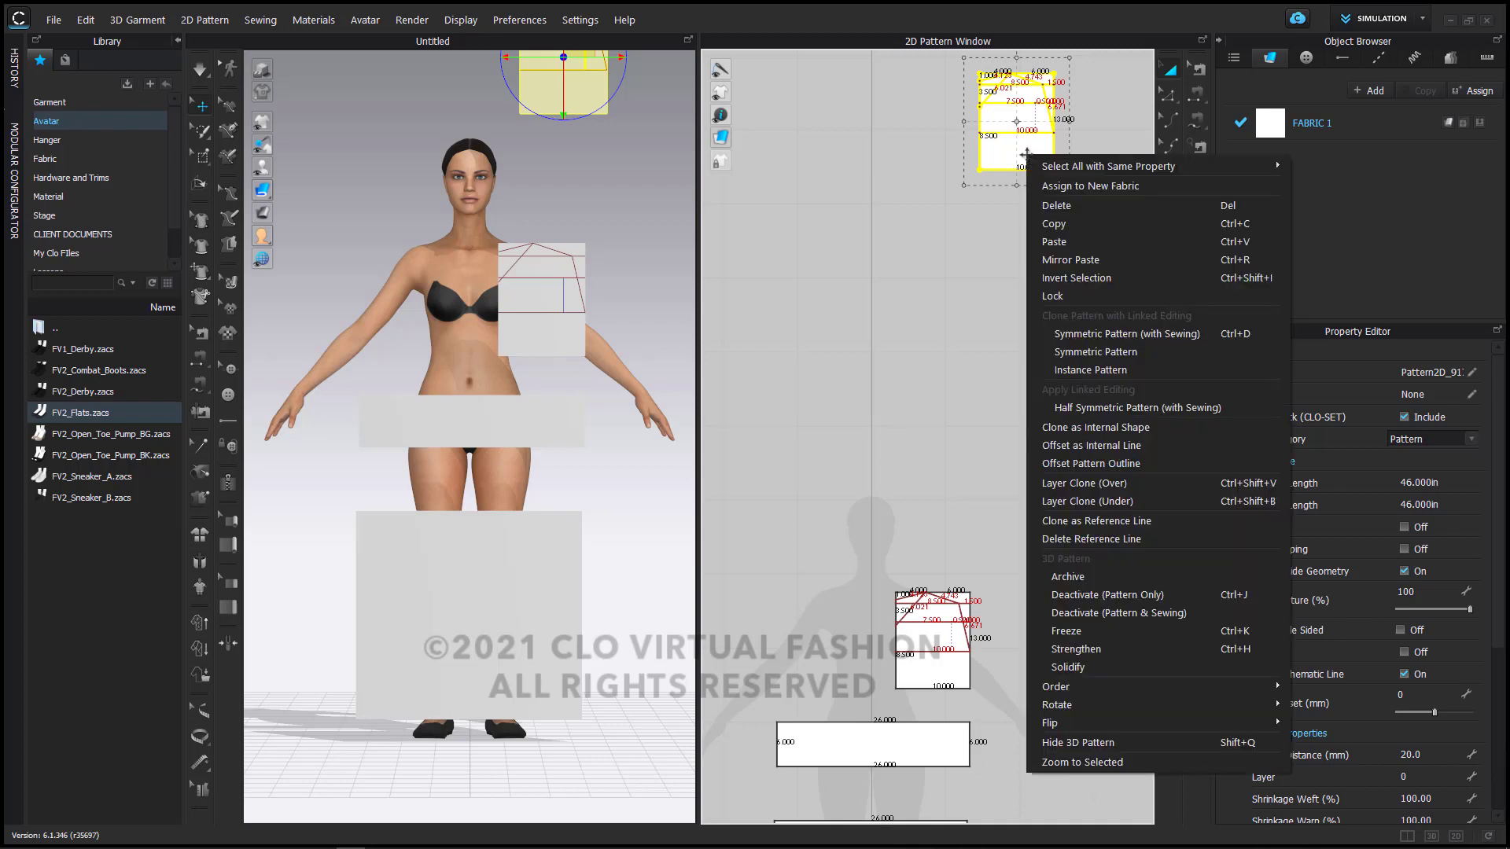
click(1077, 574)
Step: Copy the original 10 by 13 in piece and mirror paste it level with the original, just to its right
scroll(967, 460, up, 3)
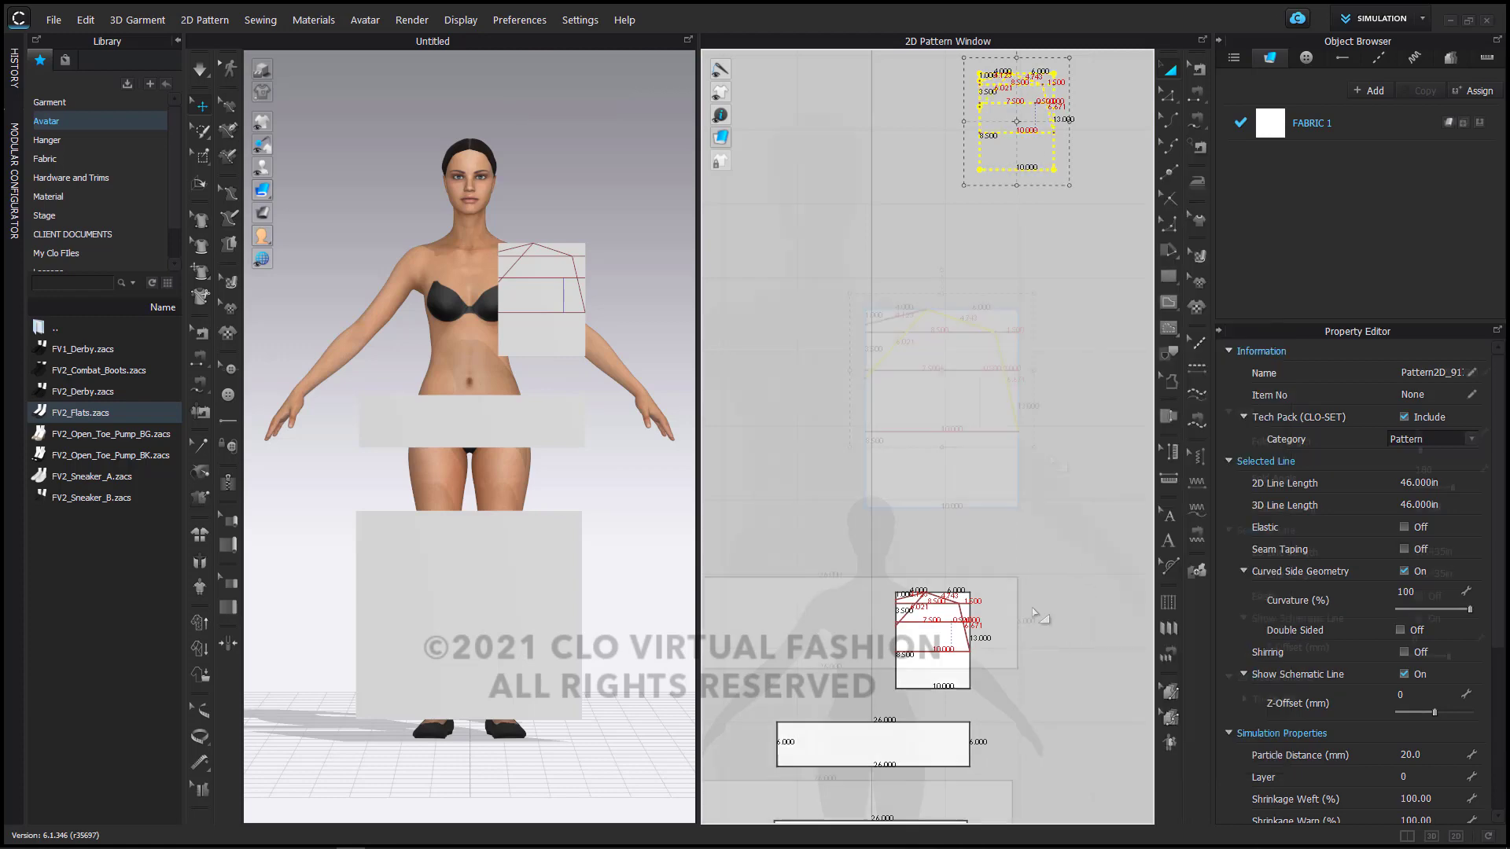
click(966, 460)
scroll(905, 444, down, 3)
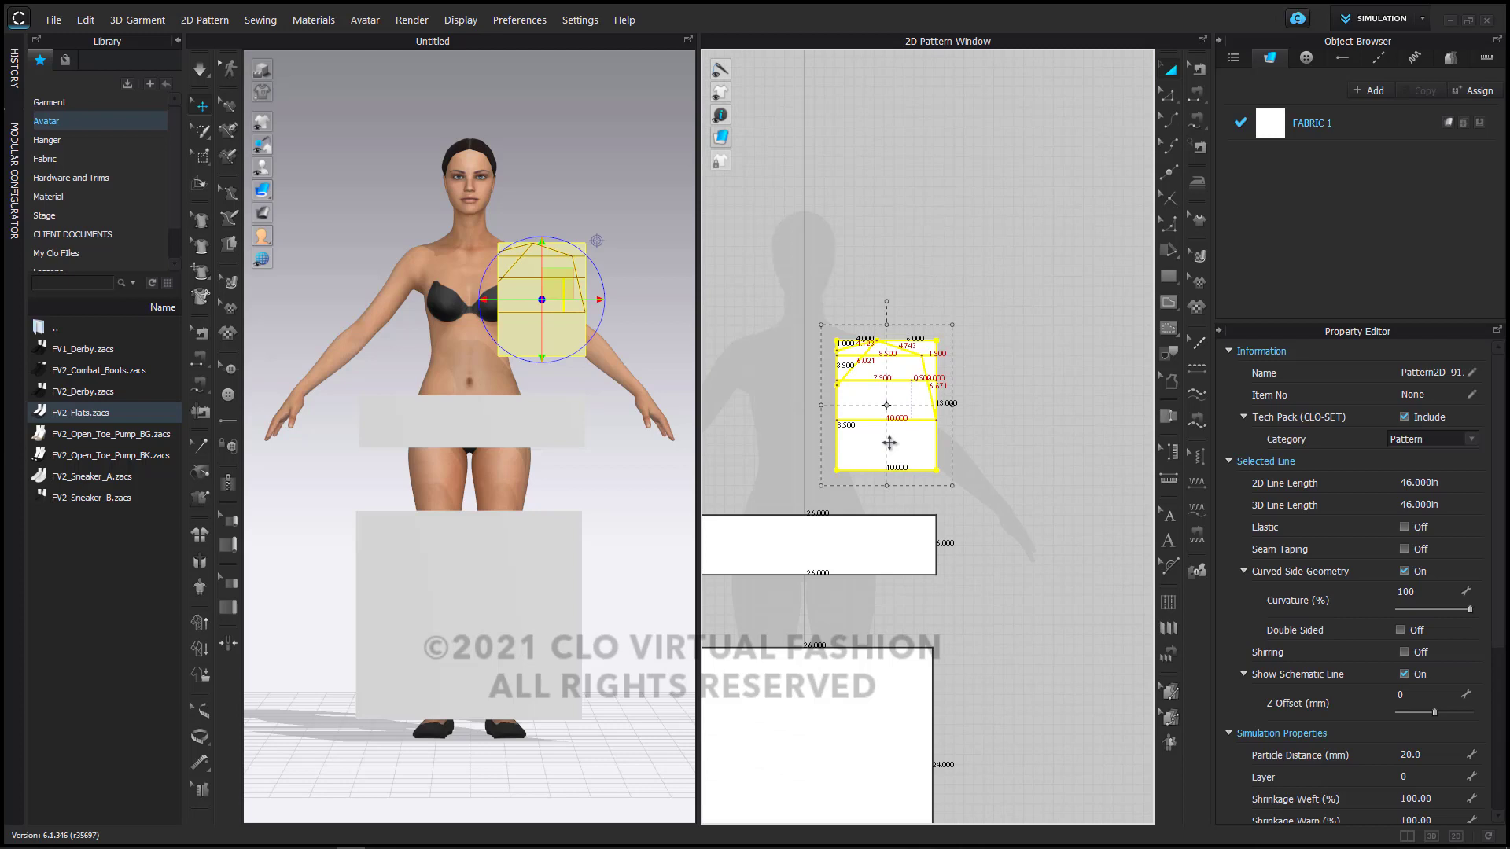
right_click(888, 443)
click(985, 77)
click(1016, 408)
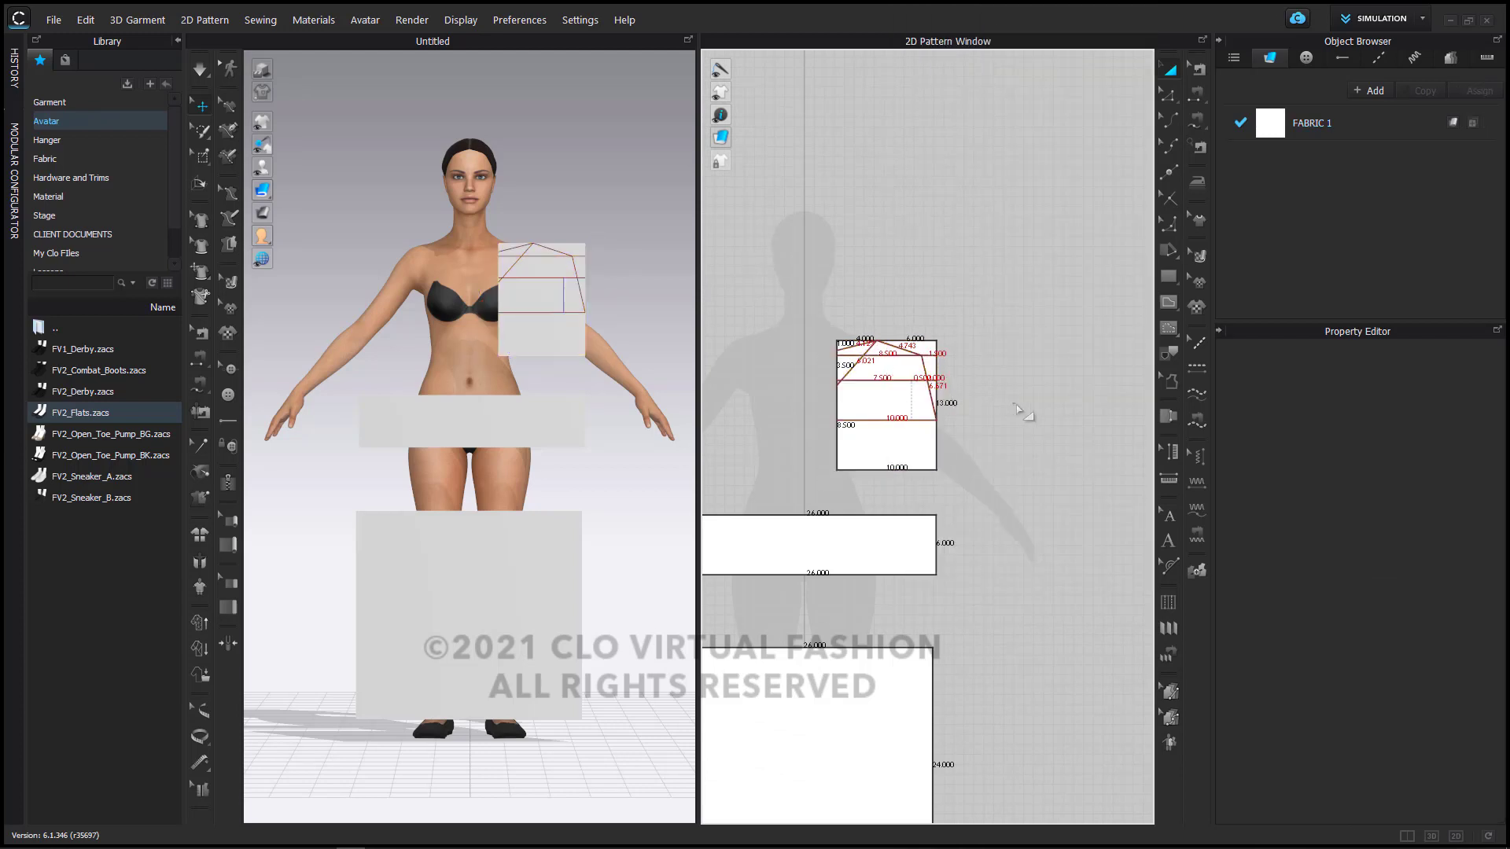
right_click(1017, 406)
click(1069, 430)
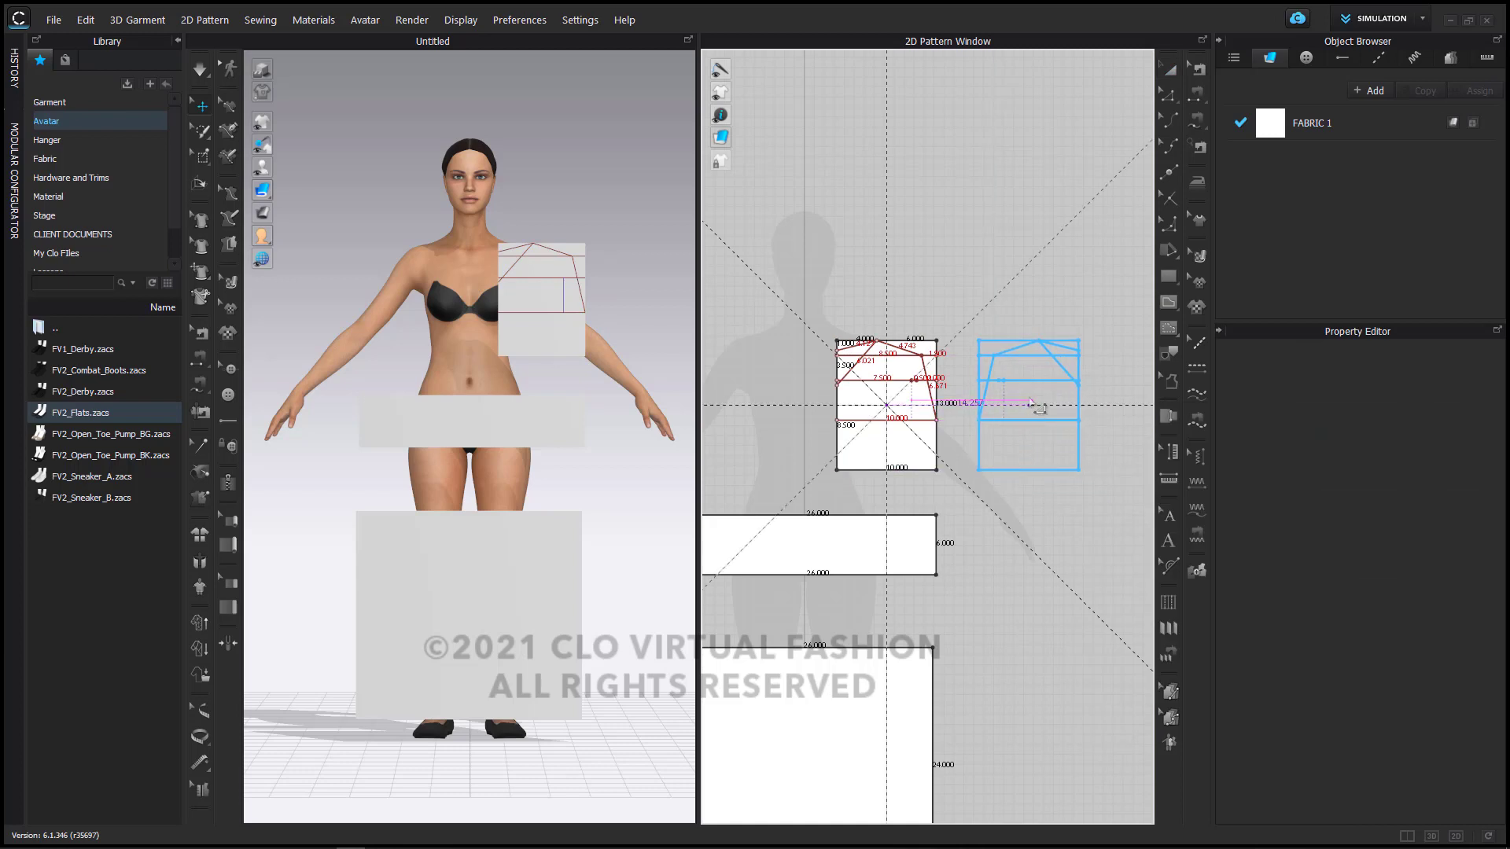
click(1051, 421)
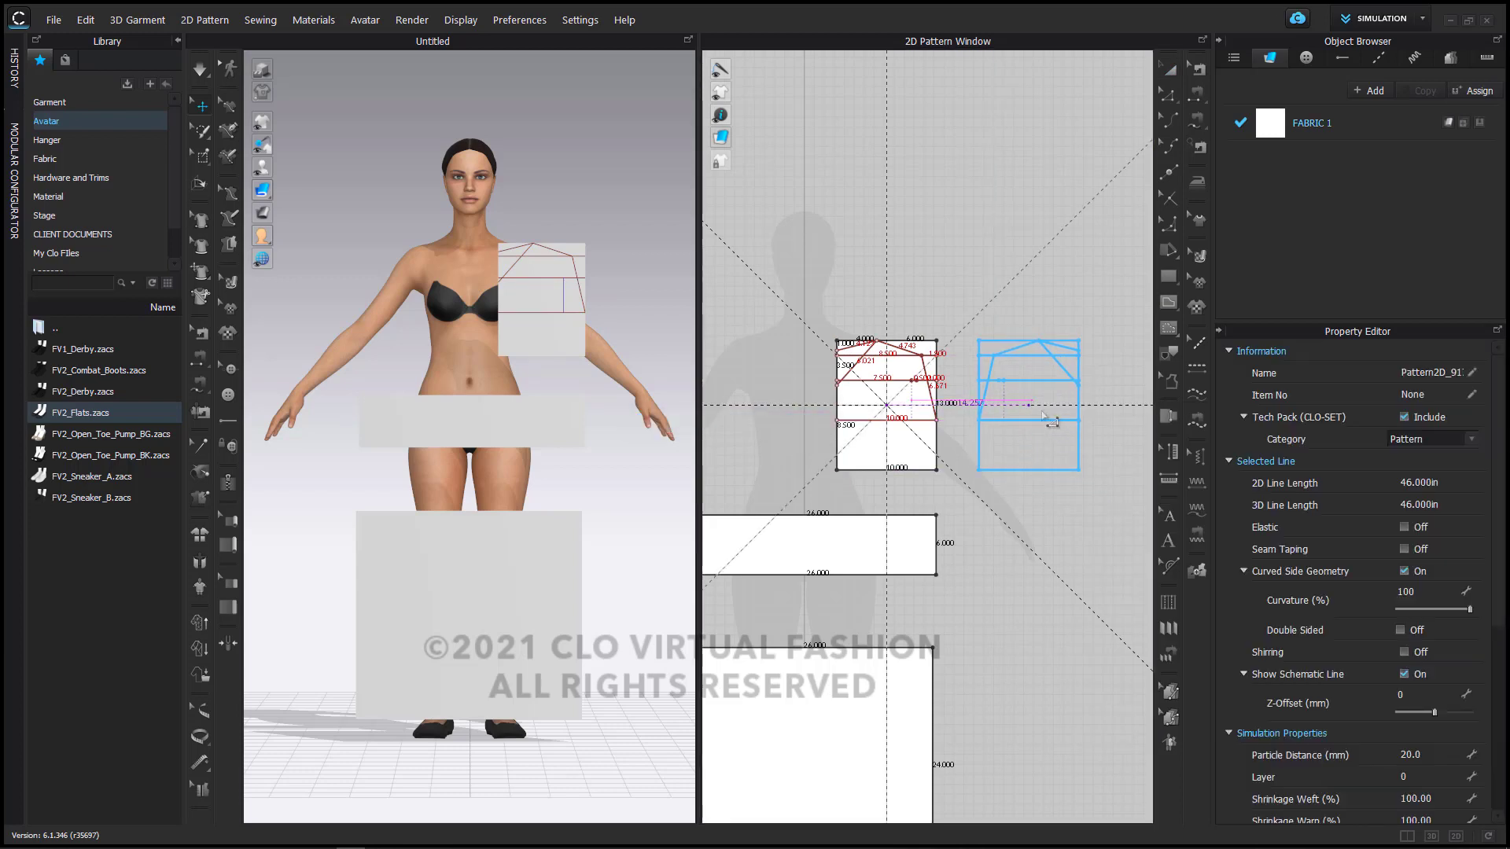
click(1035, 406)
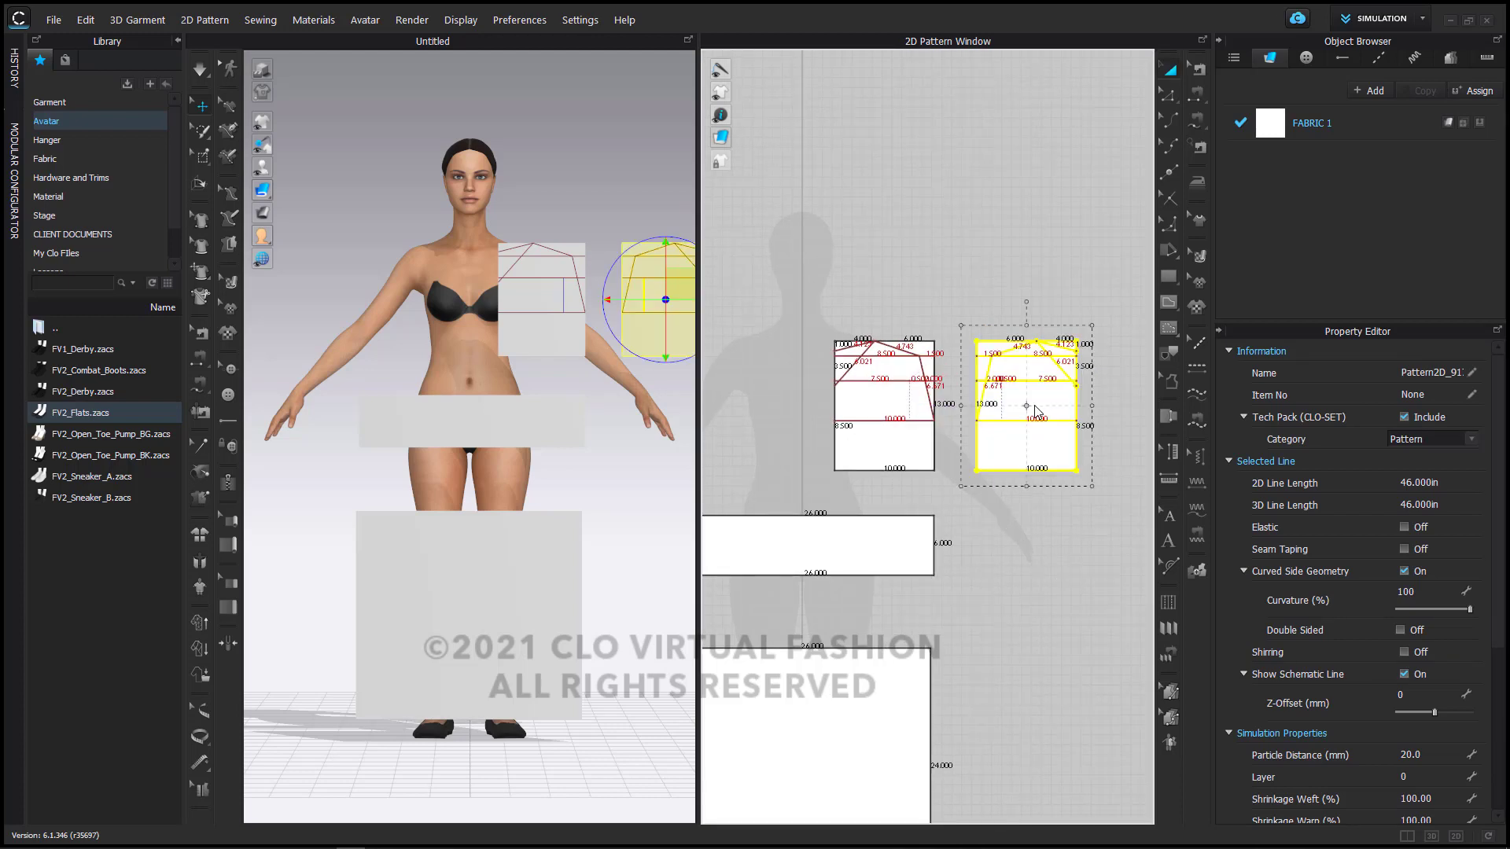
Step: Cut the mirrored piece along its slanted 4.123 in internal line at the upper corner
scroll(1035, 409, up, 5)
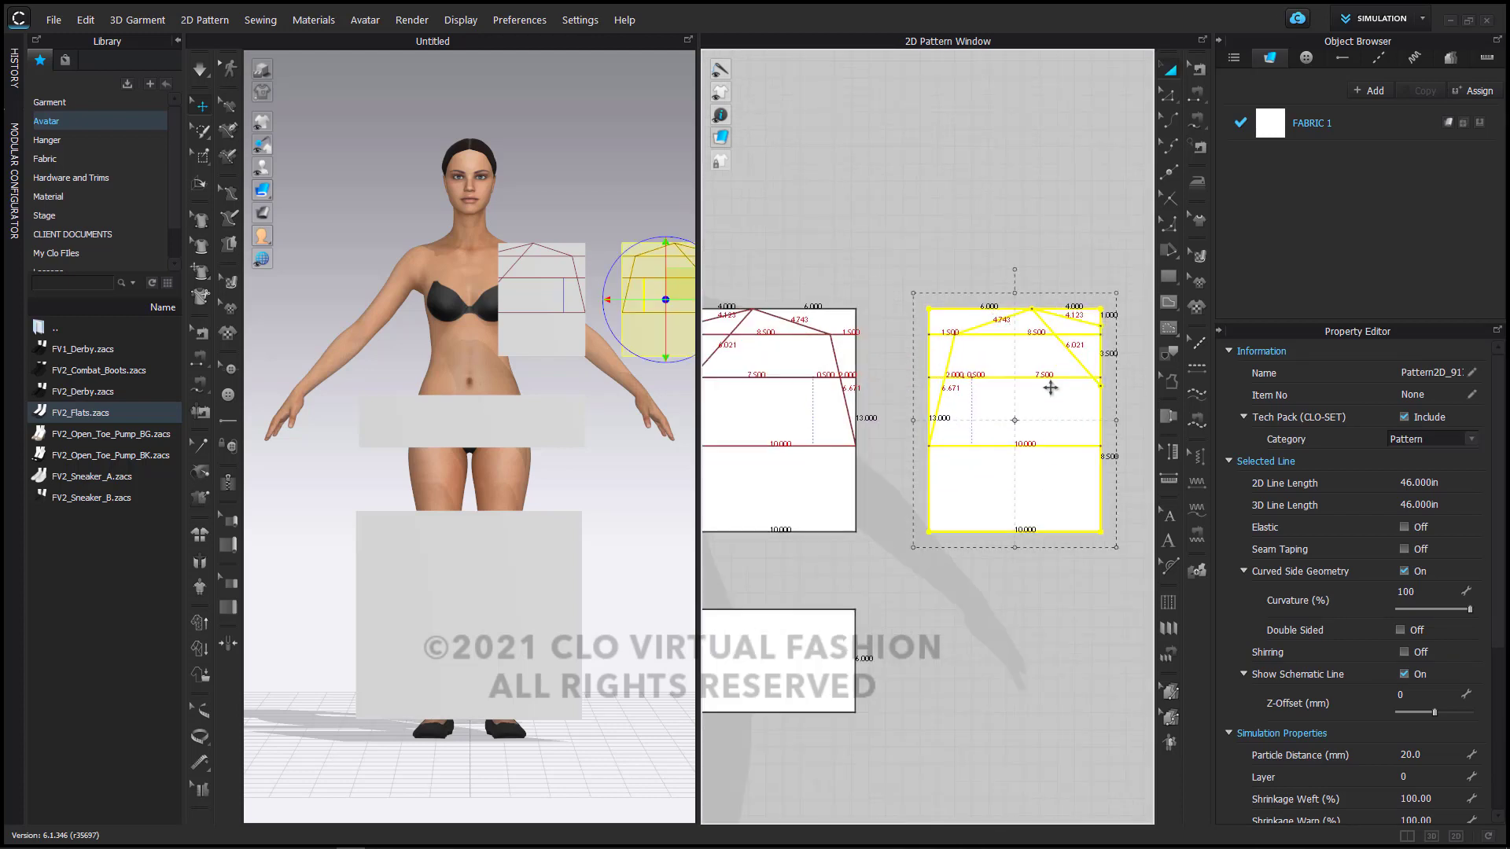
click(1032, 163)
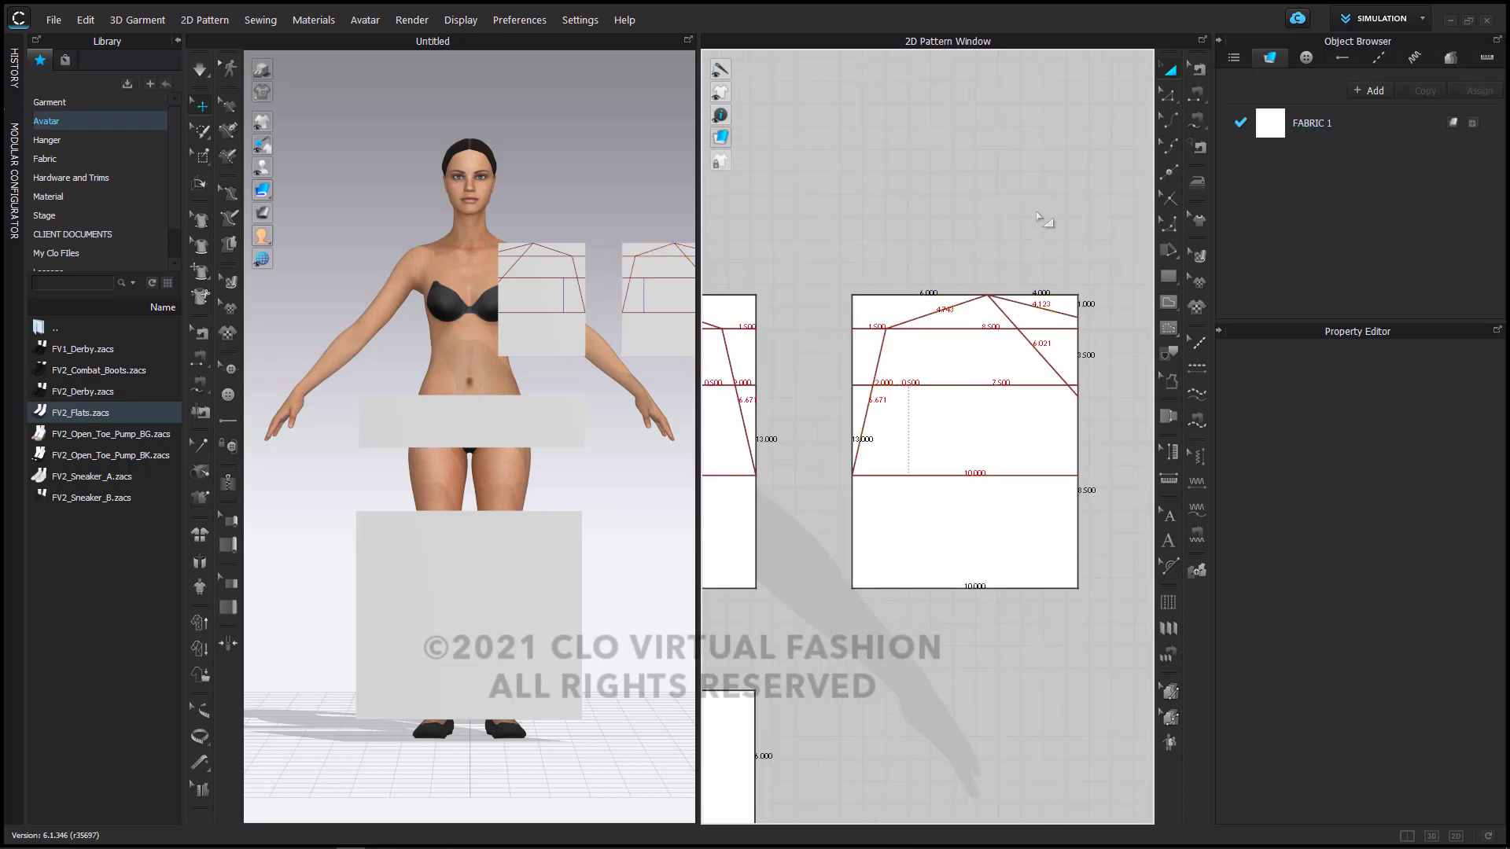
click(1053, 314)
right_click(1052, 312)
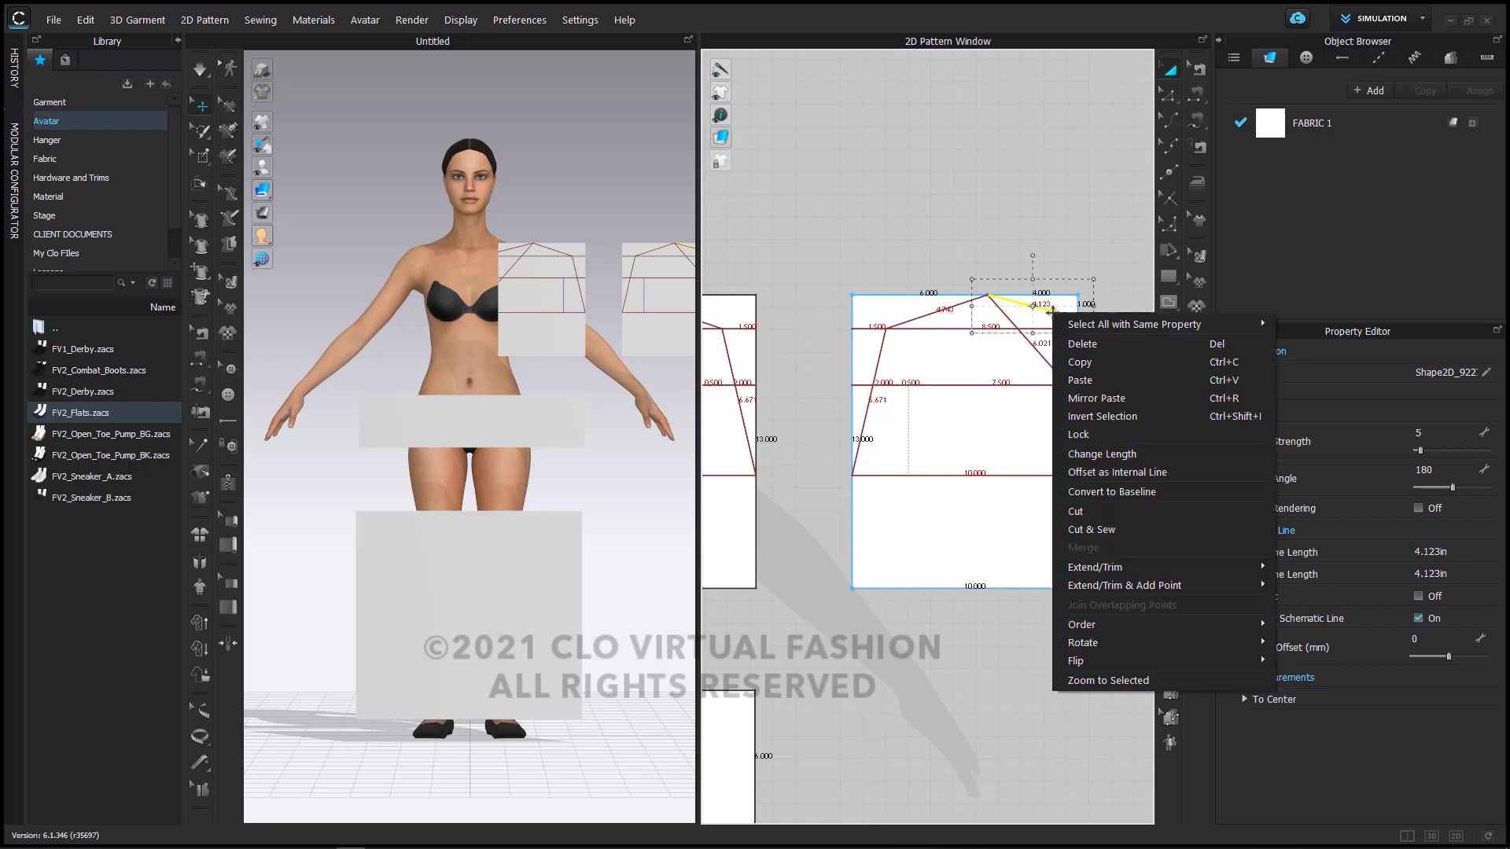
click(1090, 510)
key(z)
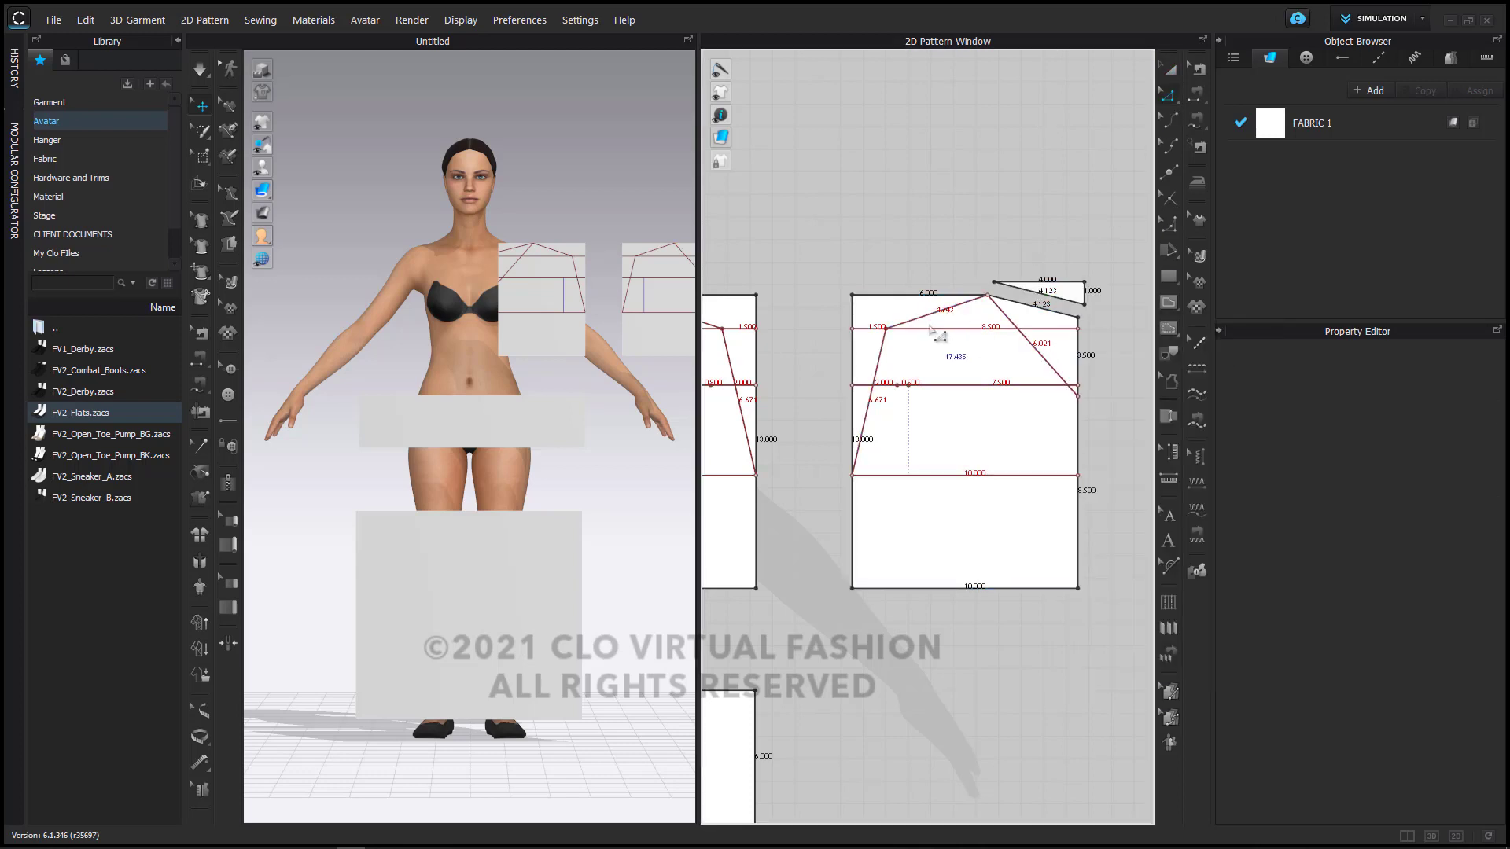
Step: Cut the mirrored piece along its connected shoulder and armhole internal lines
click(936, 313)
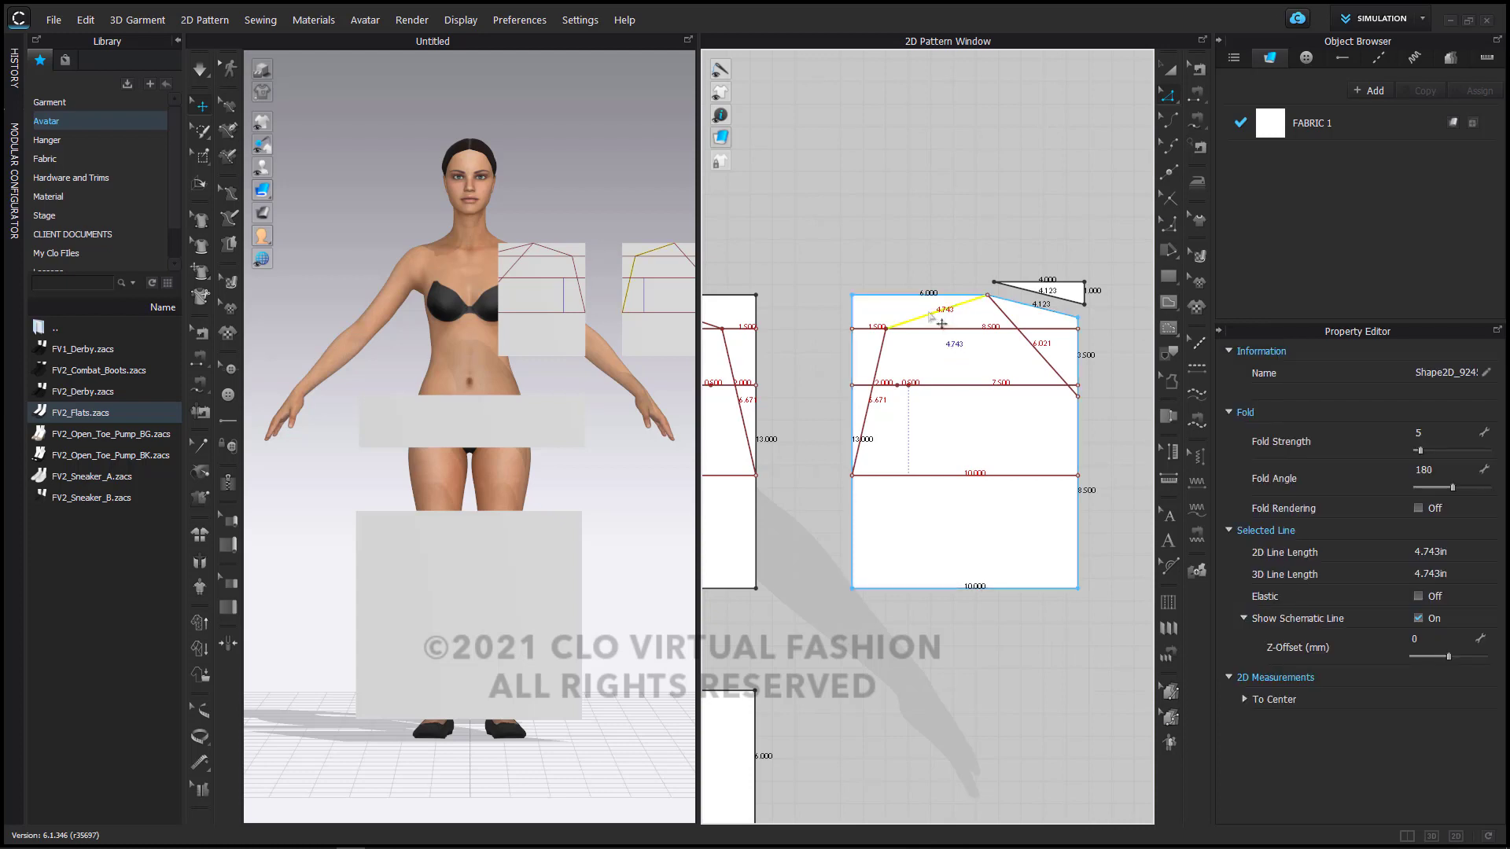
shift+click(877, 373)
right_click(878, 371)
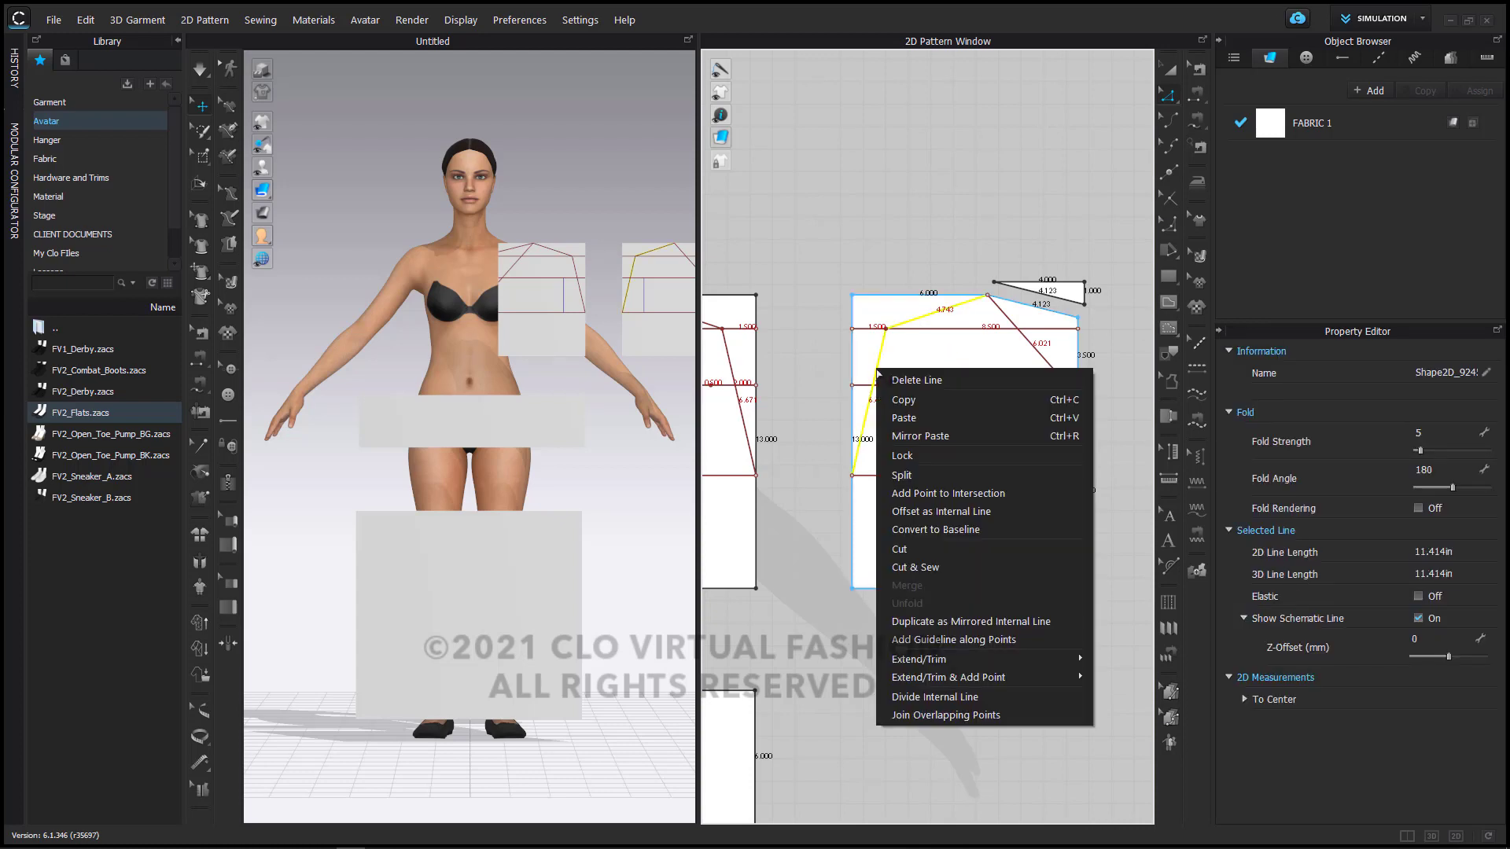
click(924, 550)
Step: Delete the cut-off shoulder/armhole and neckline scraps and the remaining 6.021 in diagonal internal line from the mirrored piece
click(1170, 70)
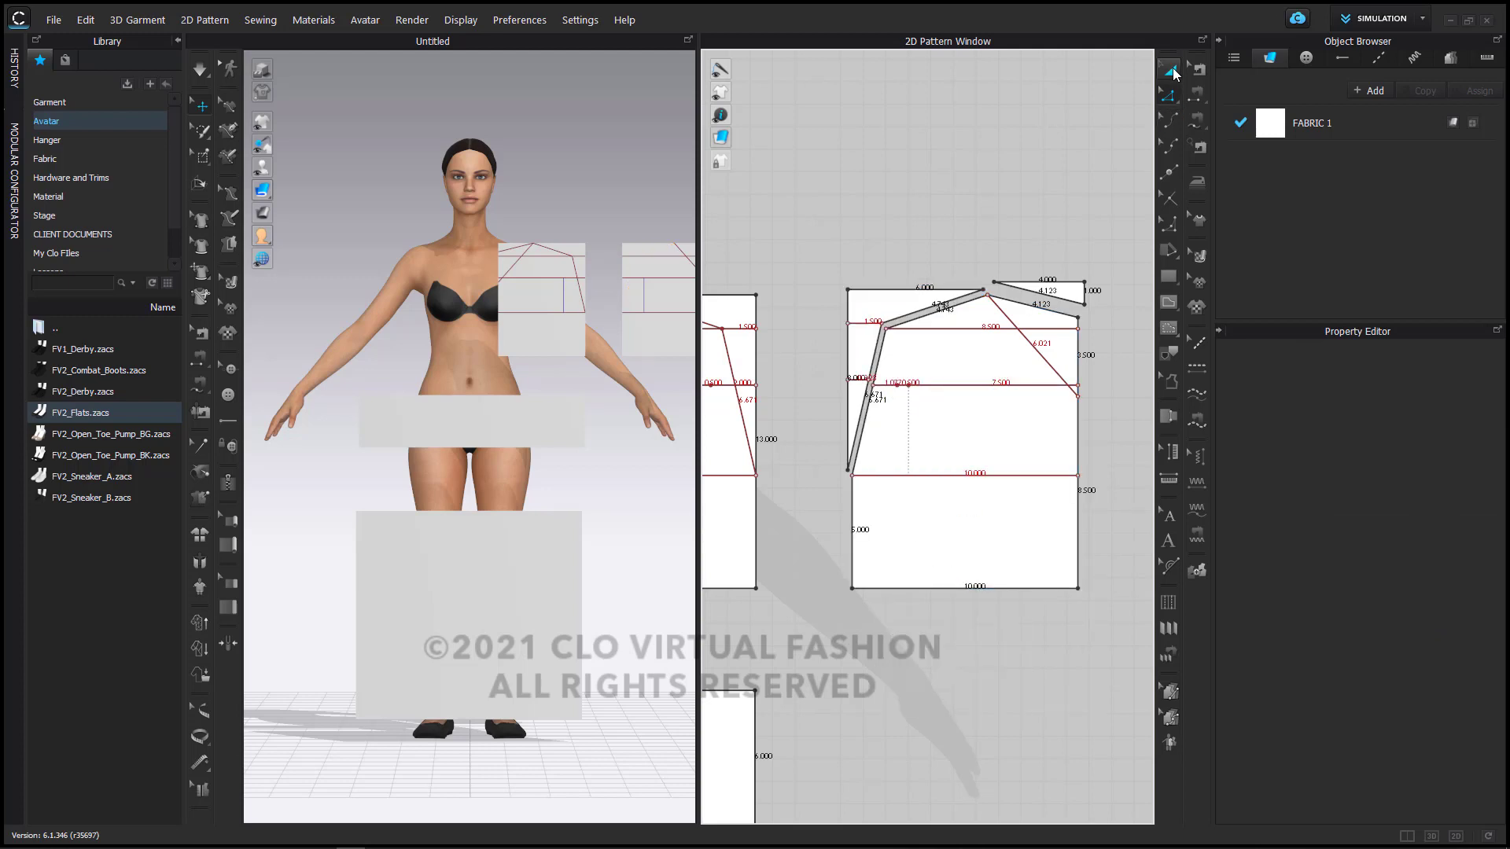
click(908, 297)
shift+click(1051, 278)
key(Delete)
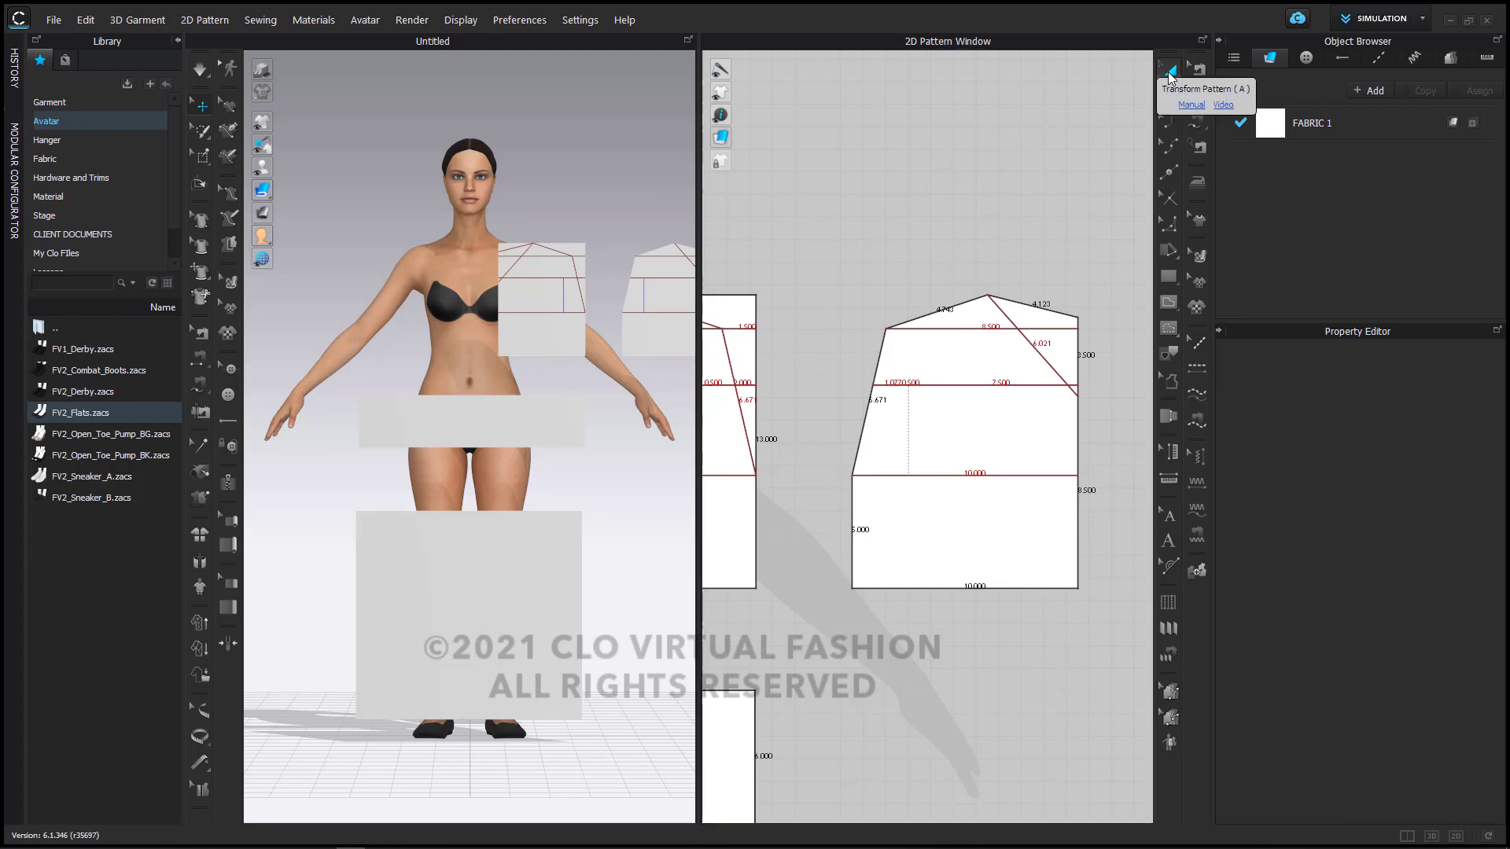
click(1052, 361)
key(Delete)
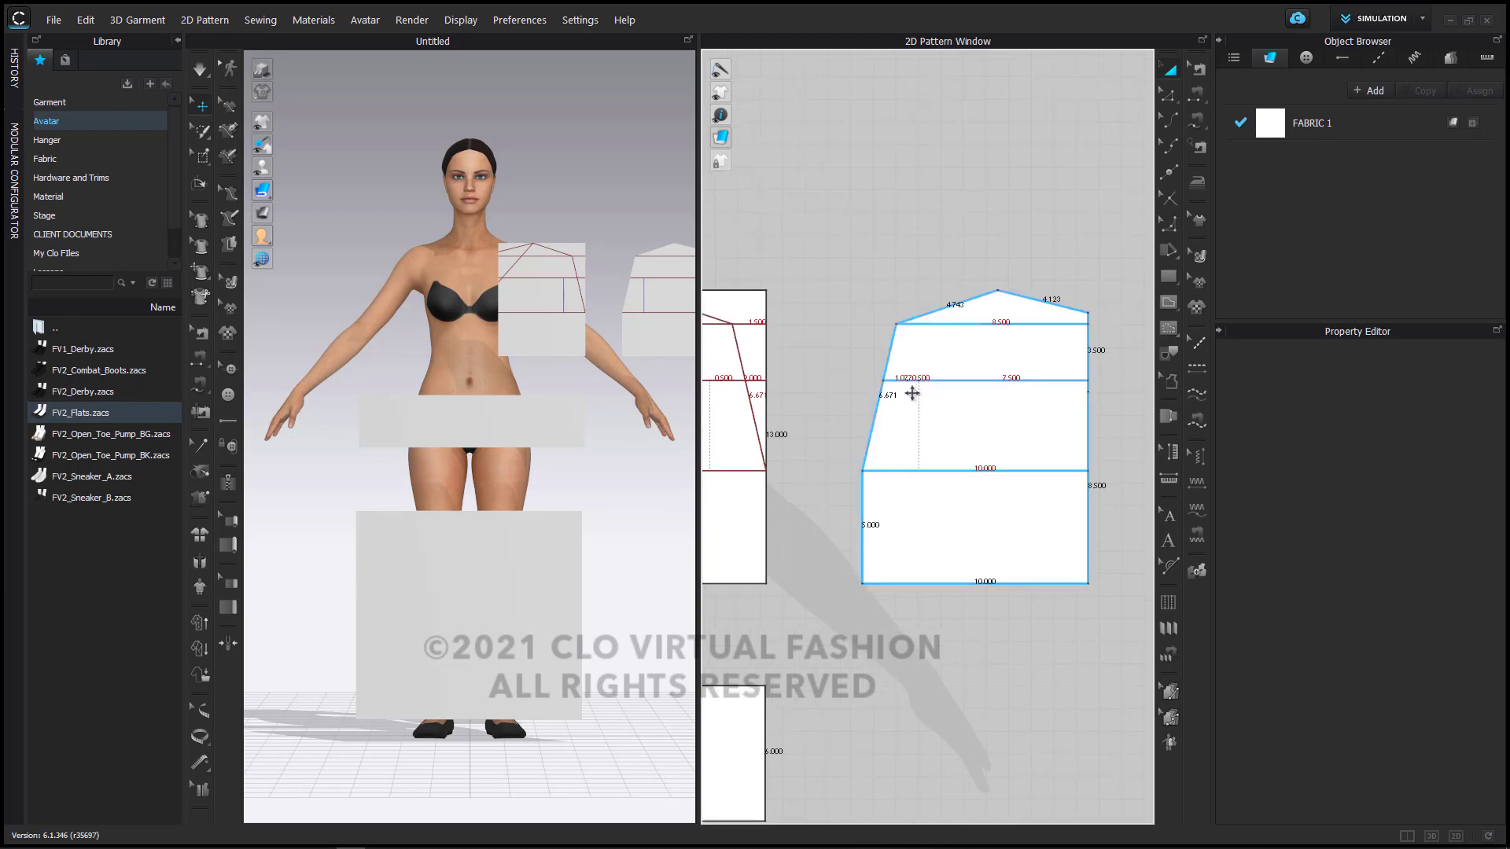
Step: Cut the original upper-body piece along its 6.021 in neckline diagonal, shoulder line and armhole line together
middle_drag(883, 394, 1137, 415)
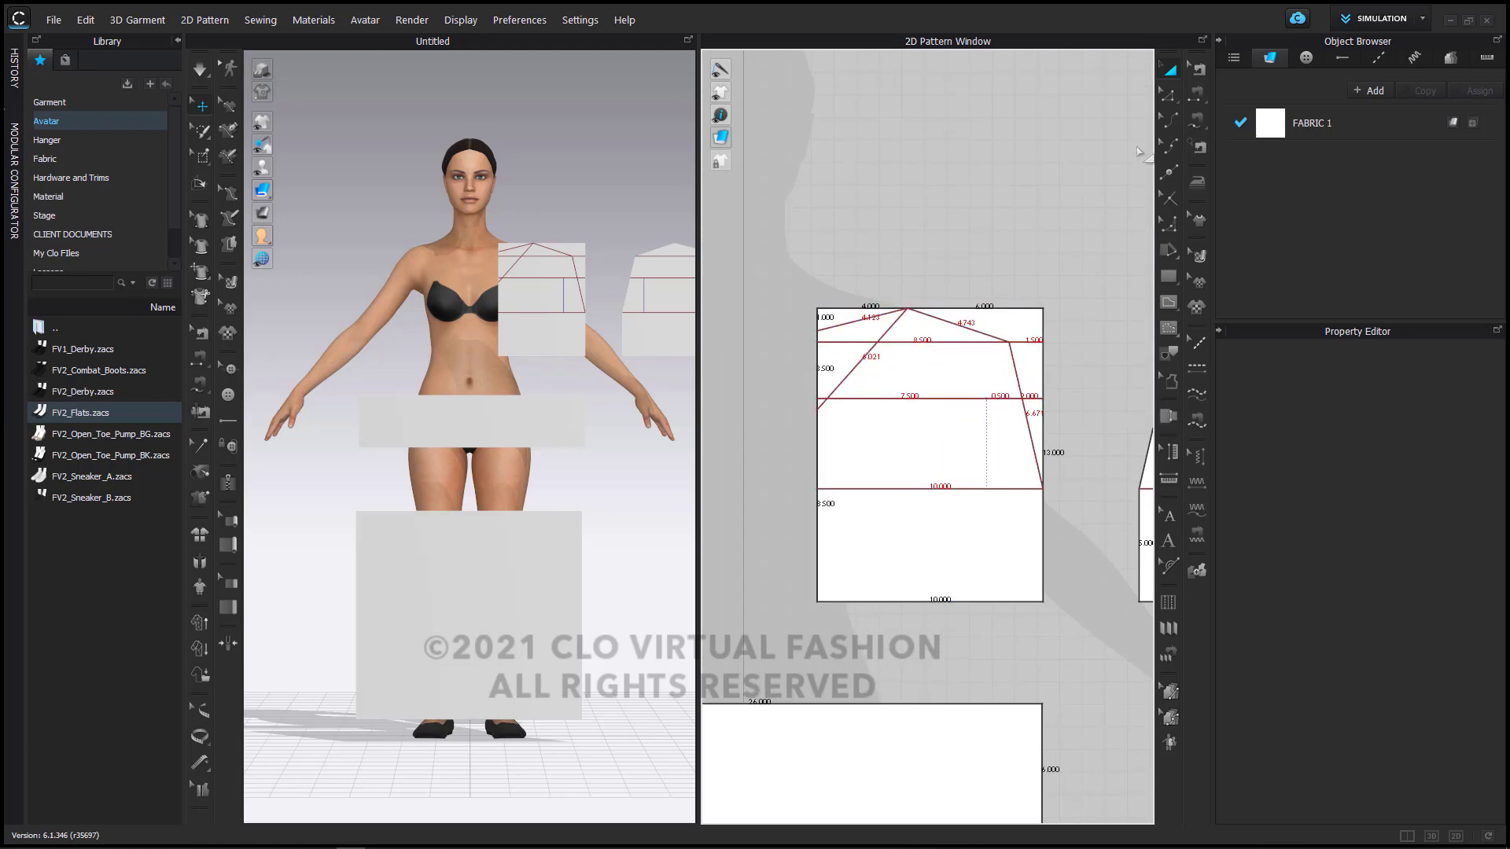
click(1169, 94)
click(855, 391)
shift+click(959, 325)
shift+click(1026, 417)
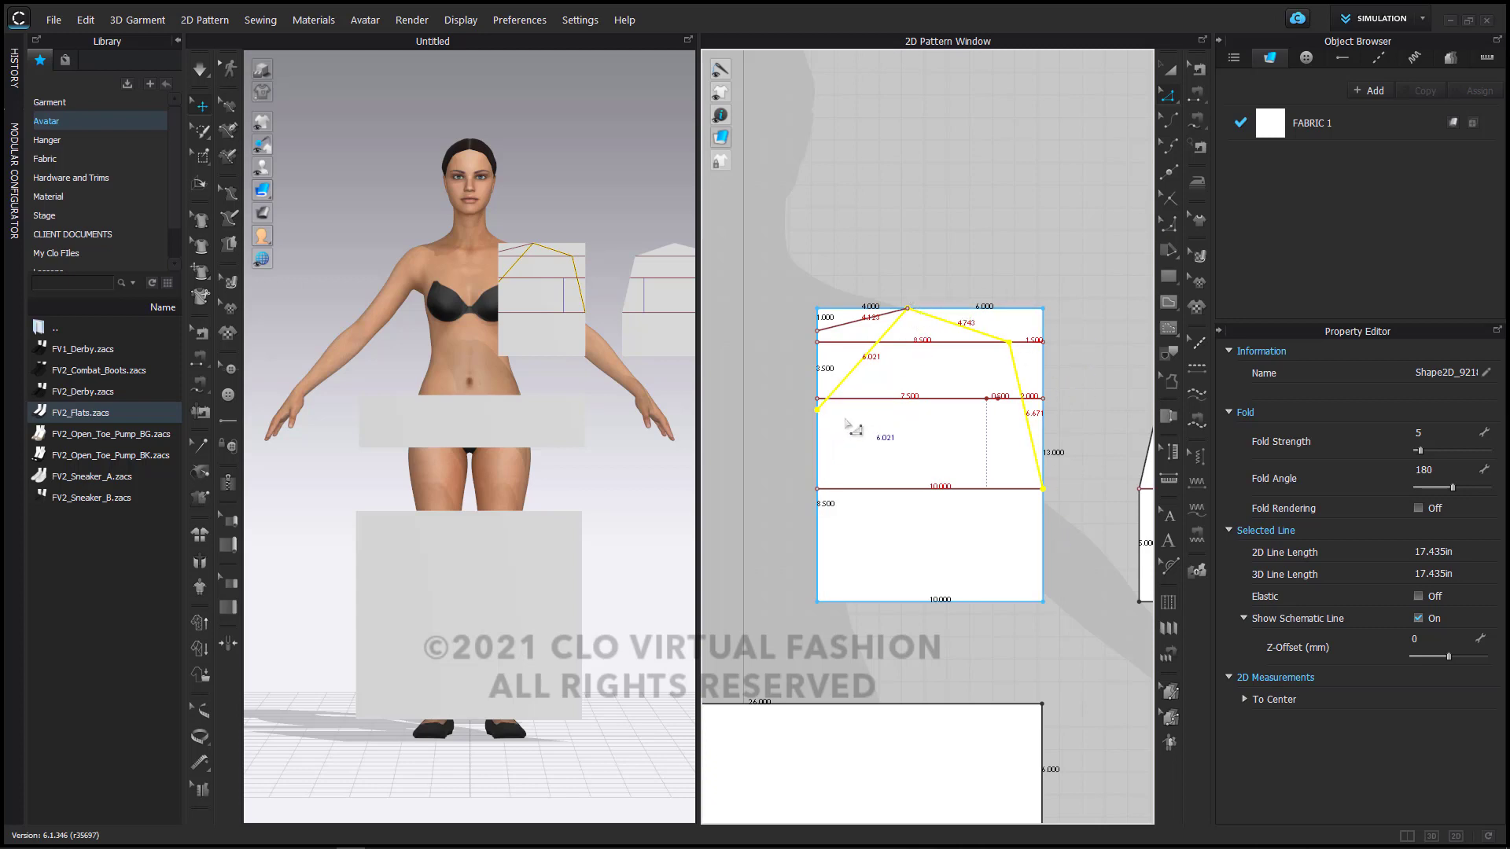
right_click(1018, 379)
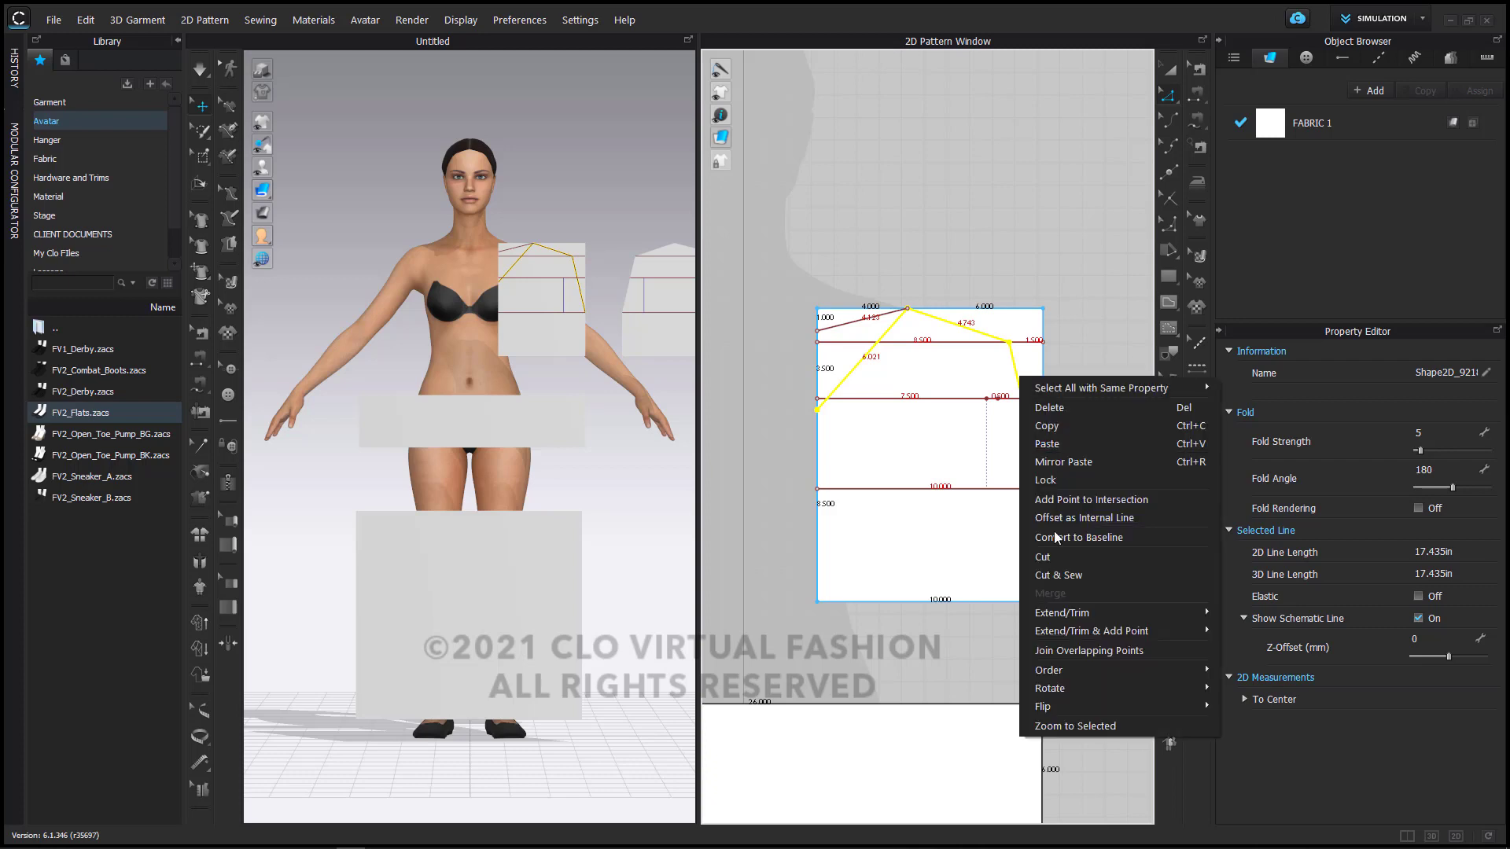
click(1052, 556)
Step: Delete the neckline and shoulder/armhole scraps cut from the original upper-body piece
click(1171, 71)
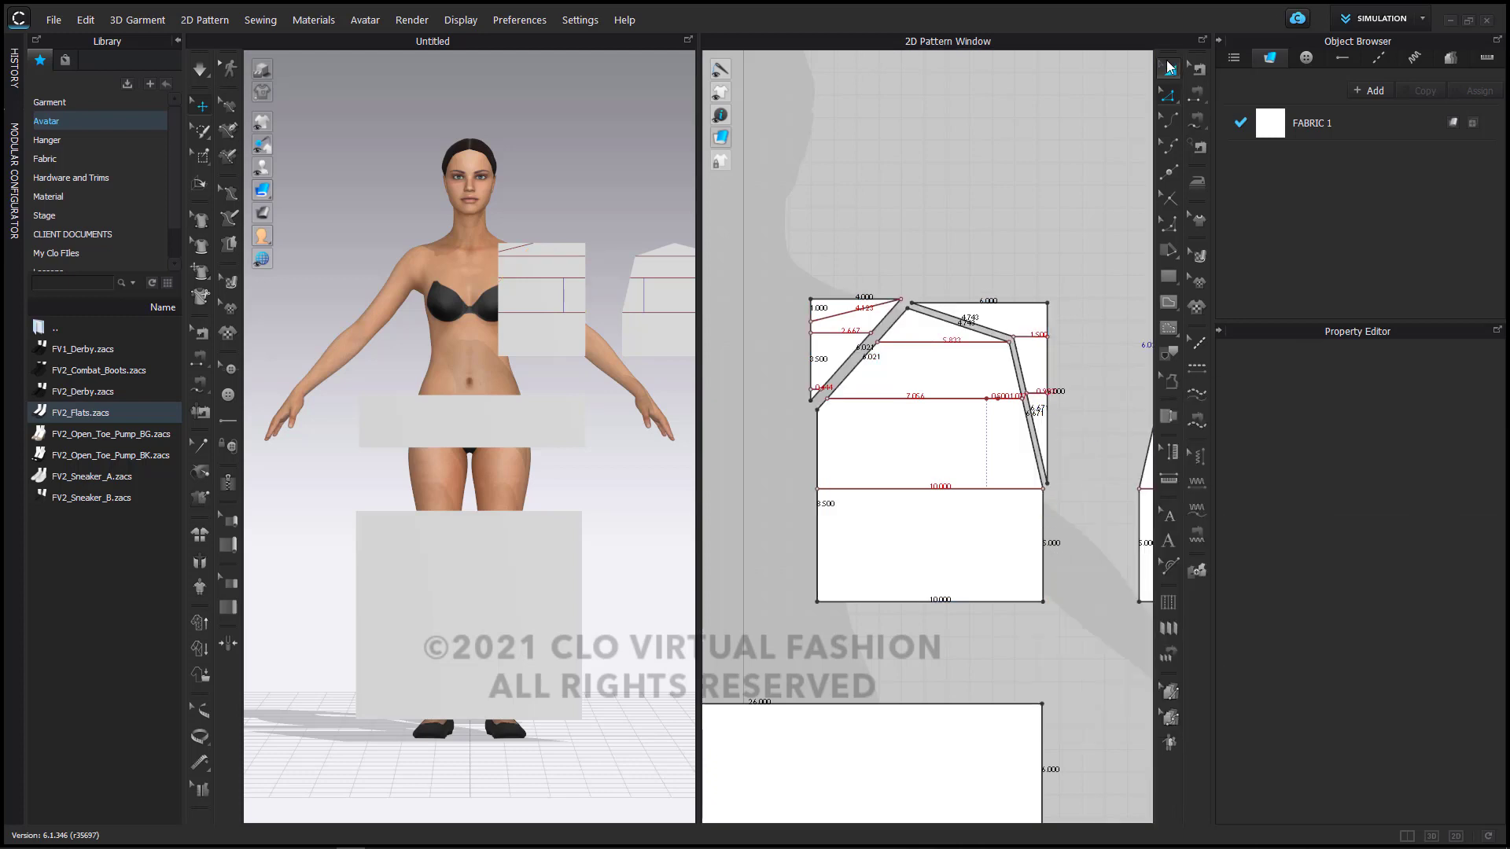
click(1046, 315)
shift+click(845, 304)
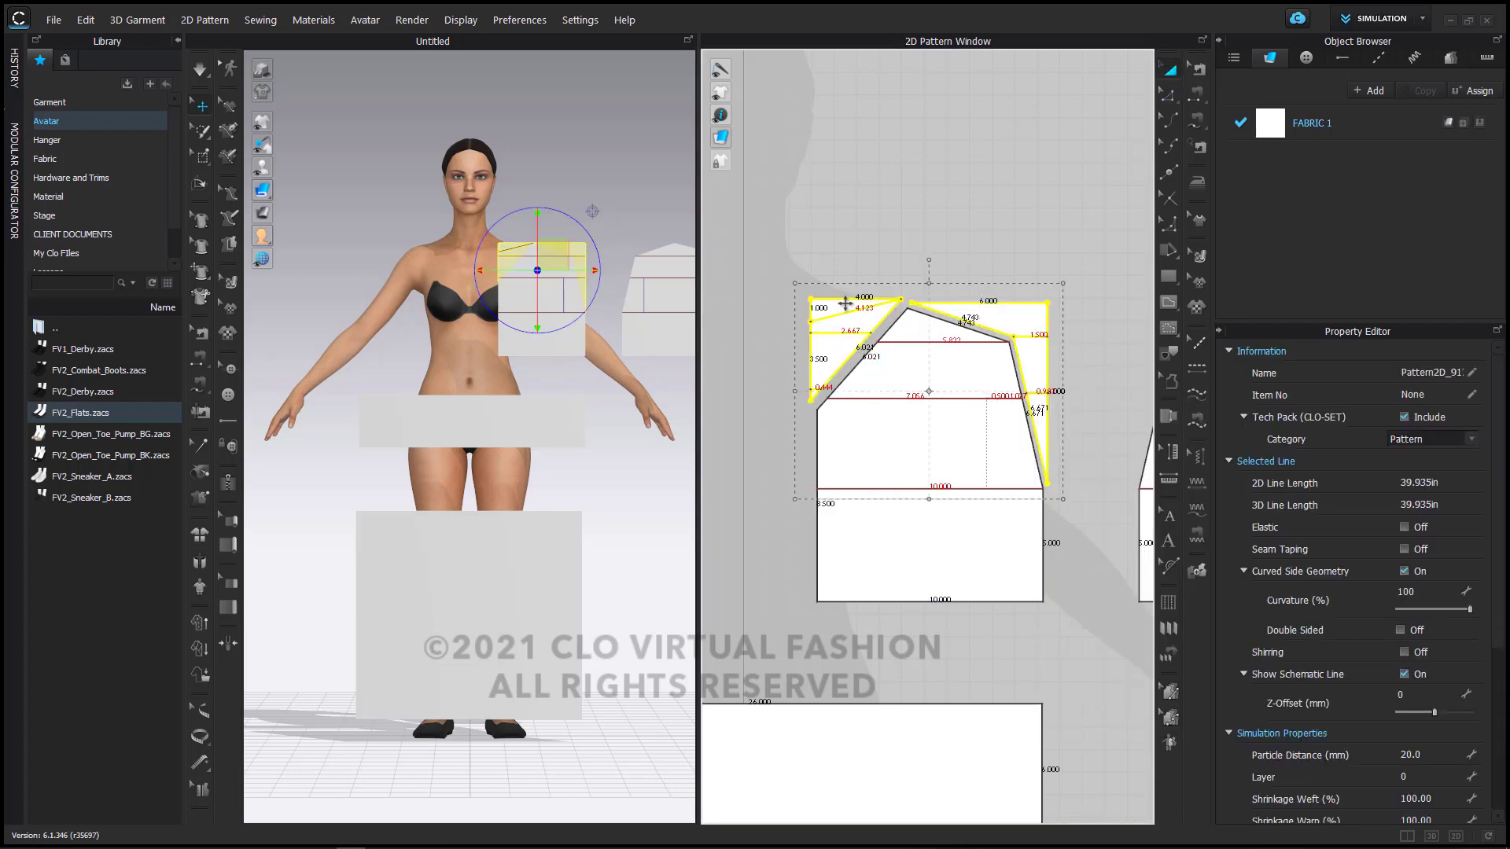
key(Delete)
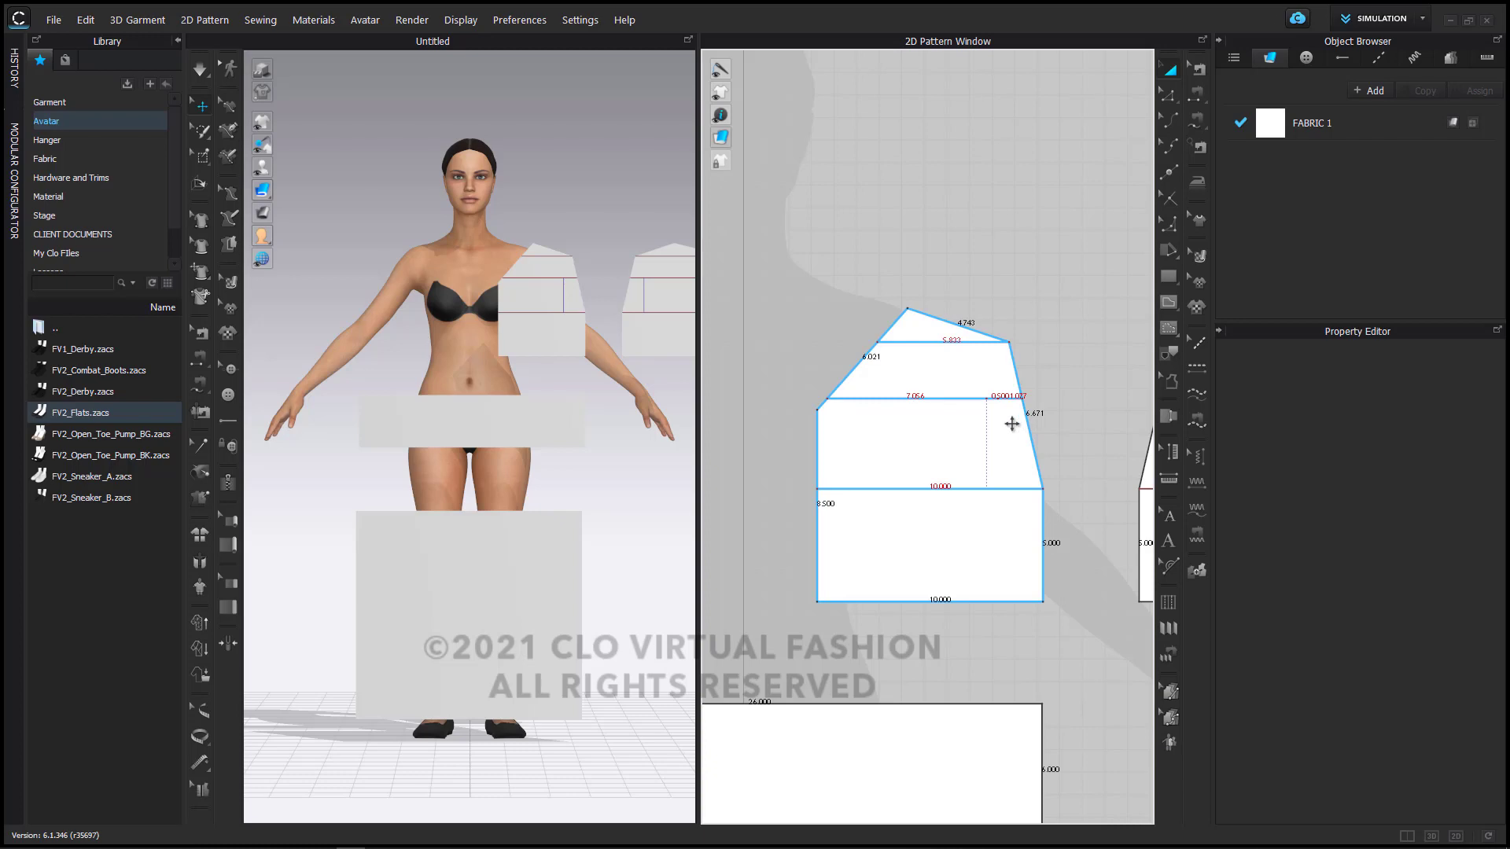
Step: Curve the original piece's diagonal neckline edge inward with two curve points into a scooped neckline about 6.7 in long
scroll(1029, 443, down, 2)
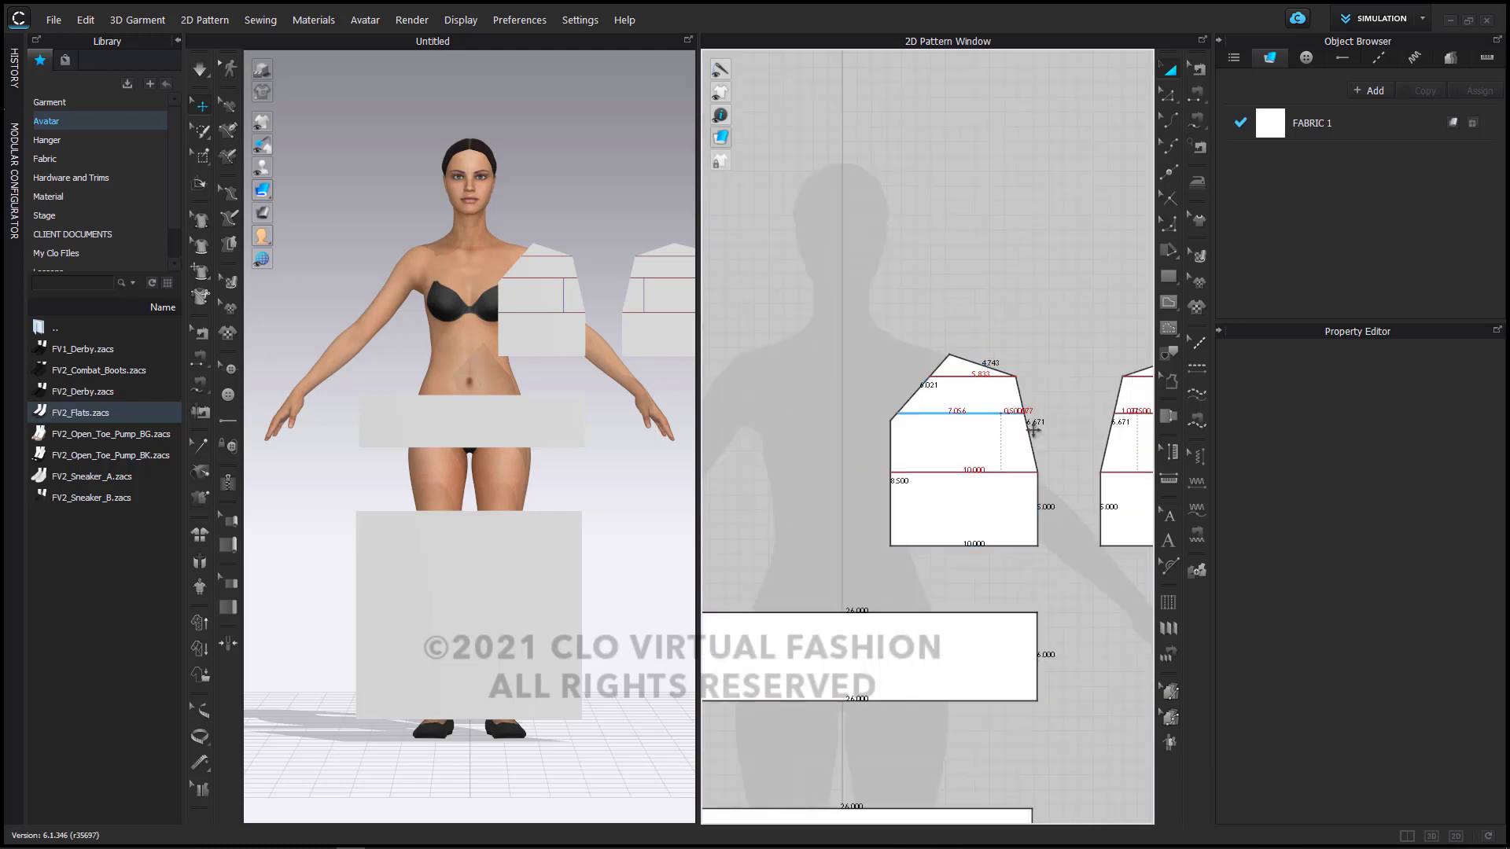
scroll(936, 401, up, 3)
scroll(900, 389, up, 2)
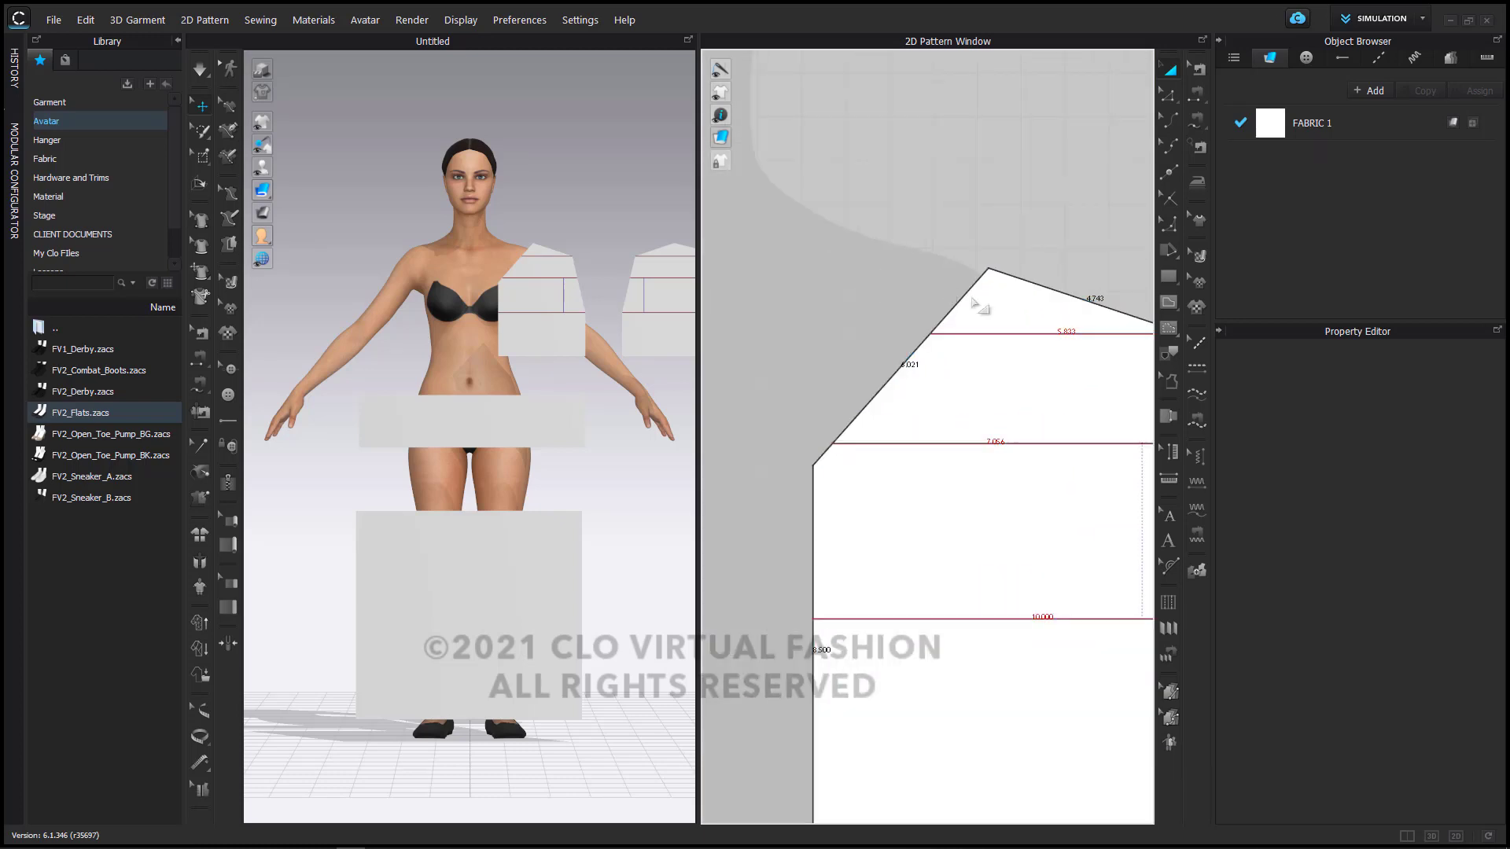
click(1169, 145)
drag(850, 424, 870, 453)
drag(943, 384, 975, 360)
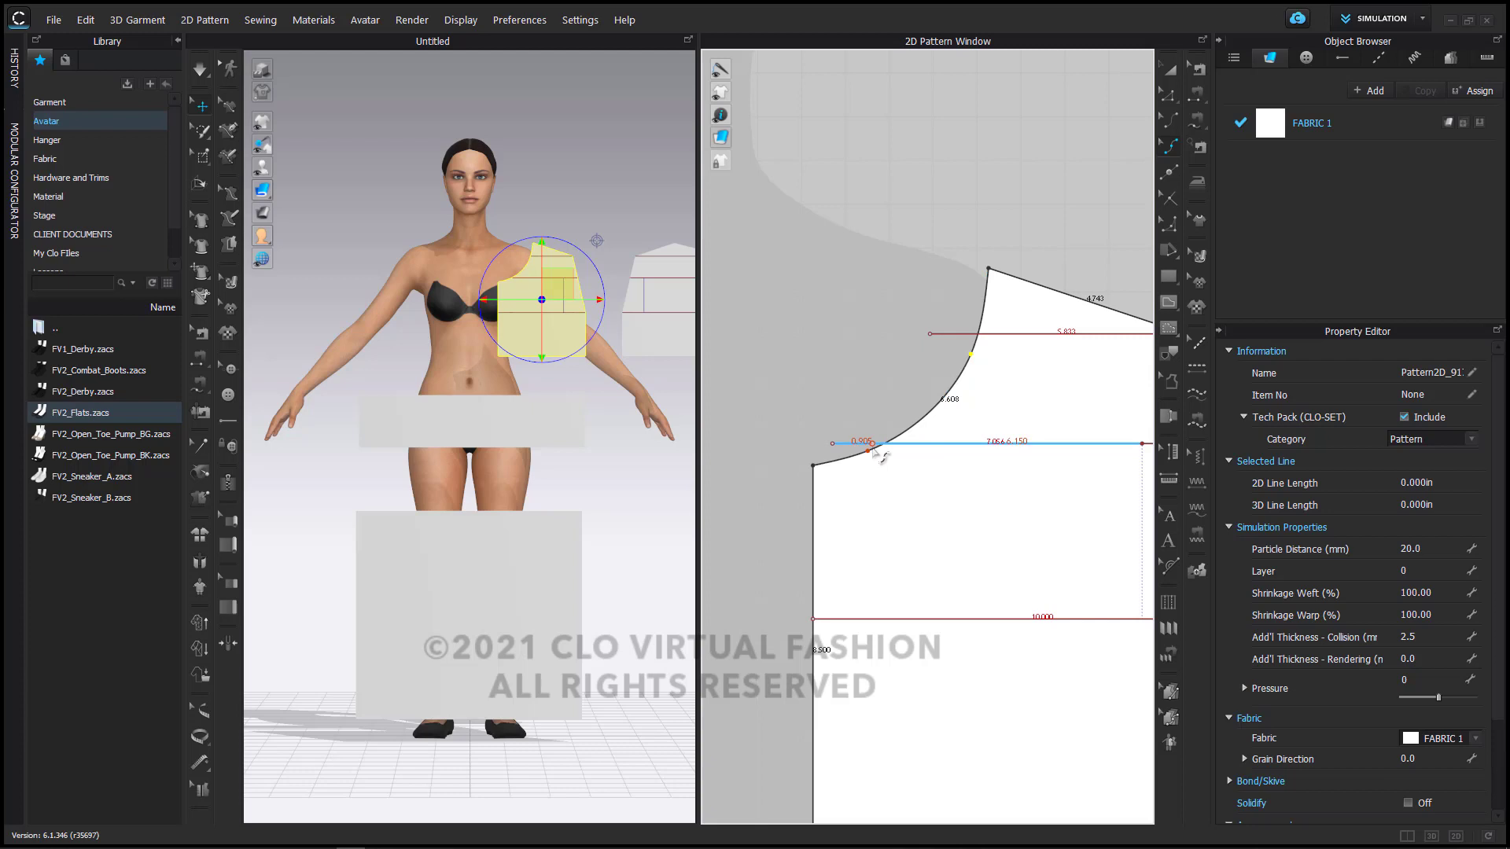
drag(868, 454, 882, 464)
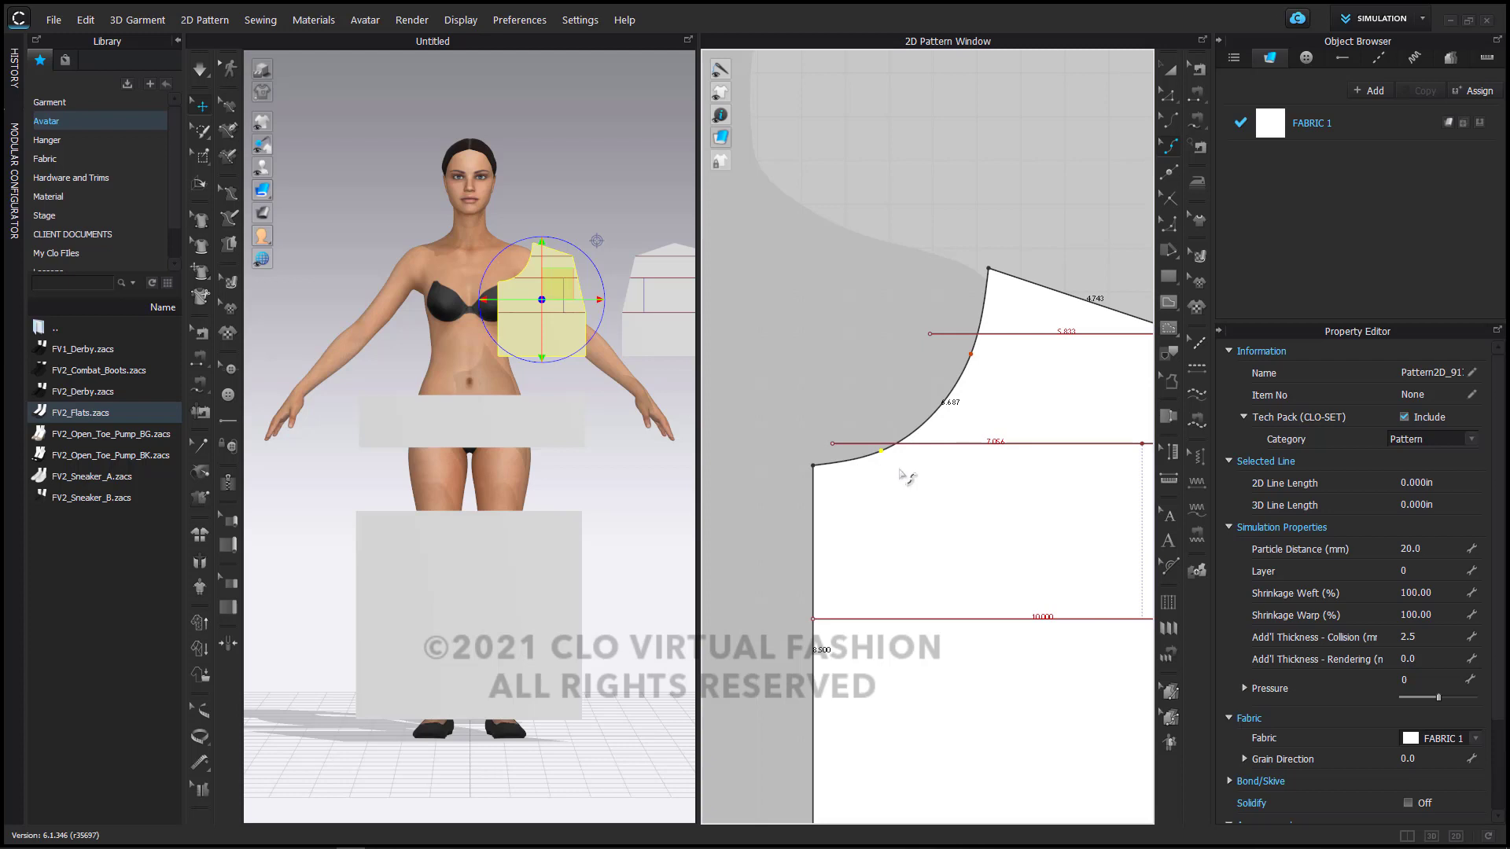
Step: Curve the original piece's slanted side edge inward to the vertical guide, forming an armhole about 8.2 in long
right_drag(963, 496, 751, 402)
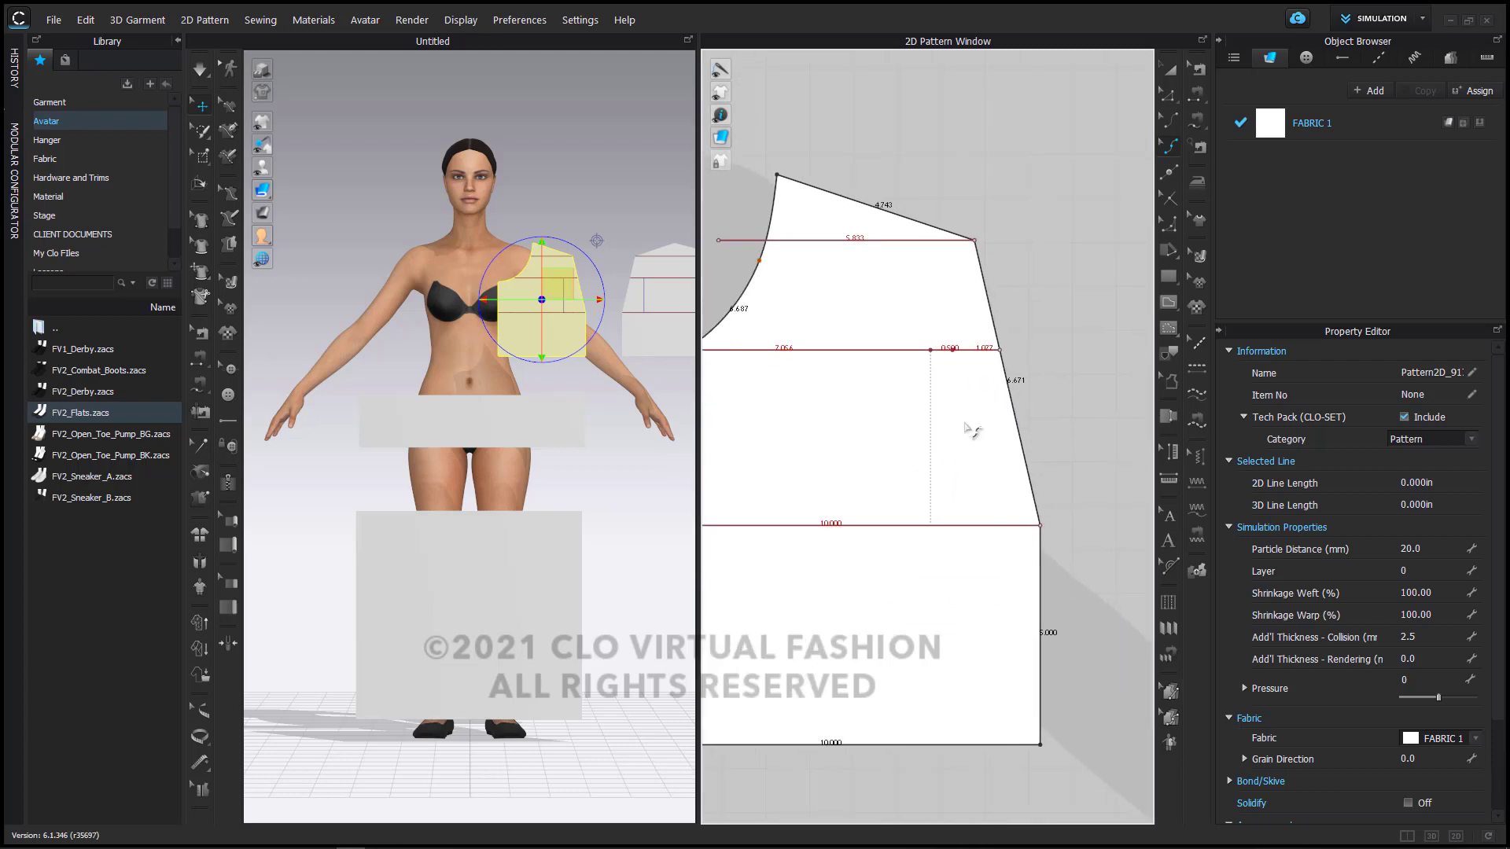
drag(1024, 464, 983, 517)
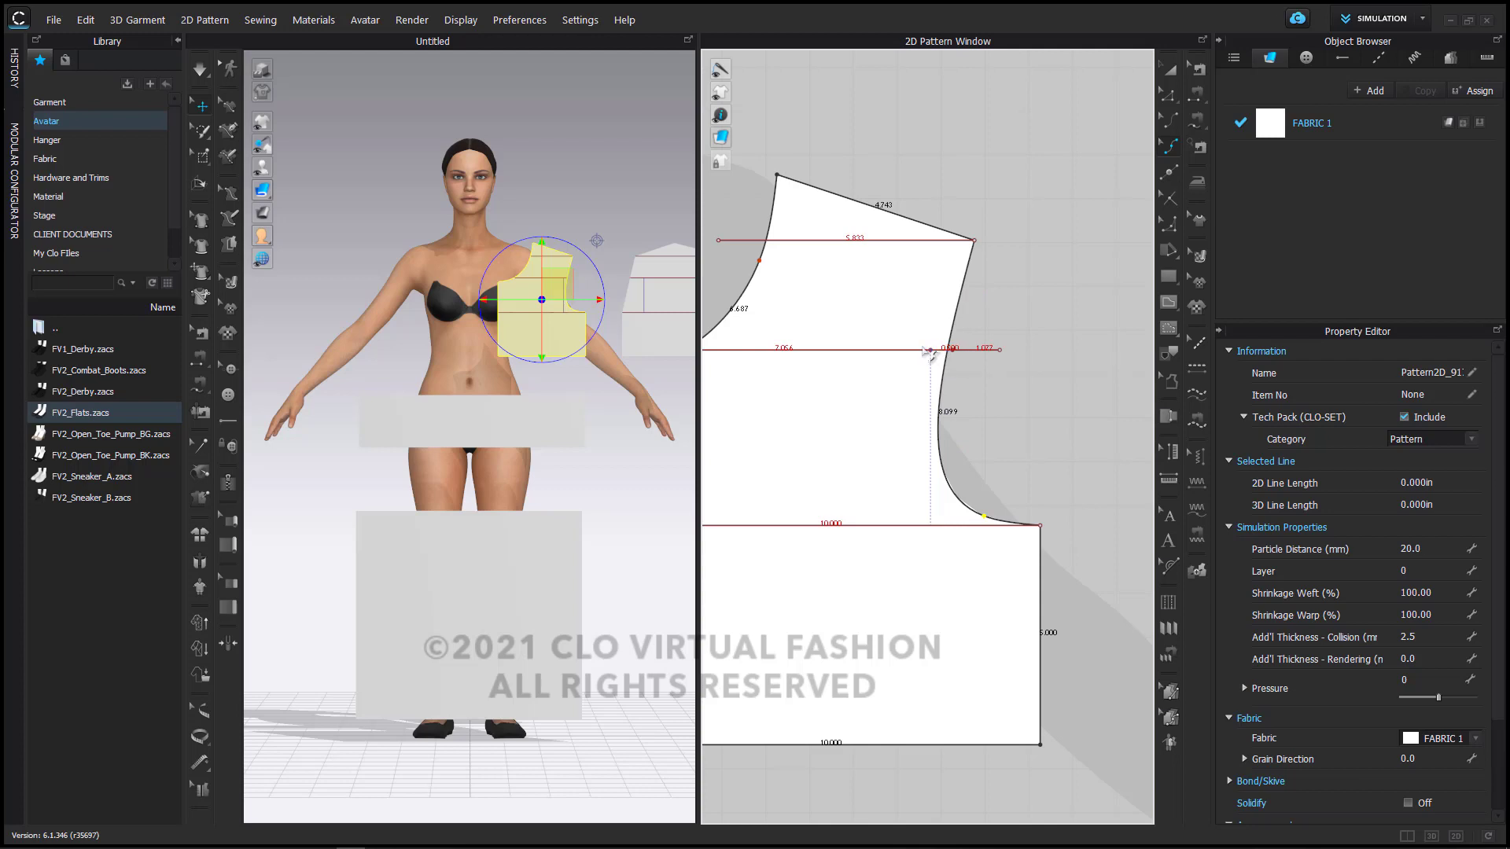
scroll(943, 358, up, 1)
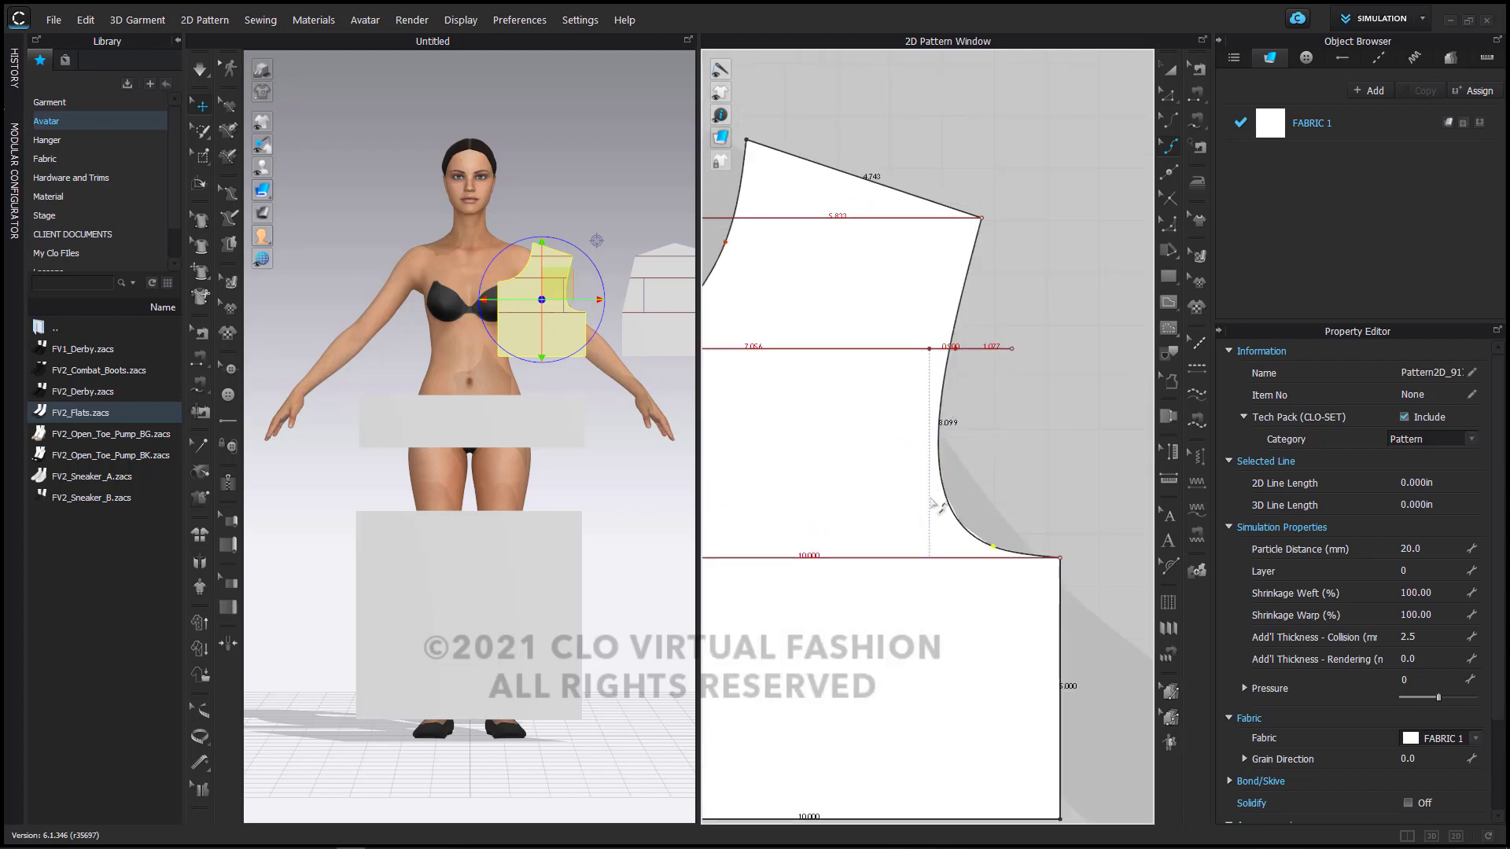
scroll(952, 416, up, 3)
drag(977, 224, 952, 227)
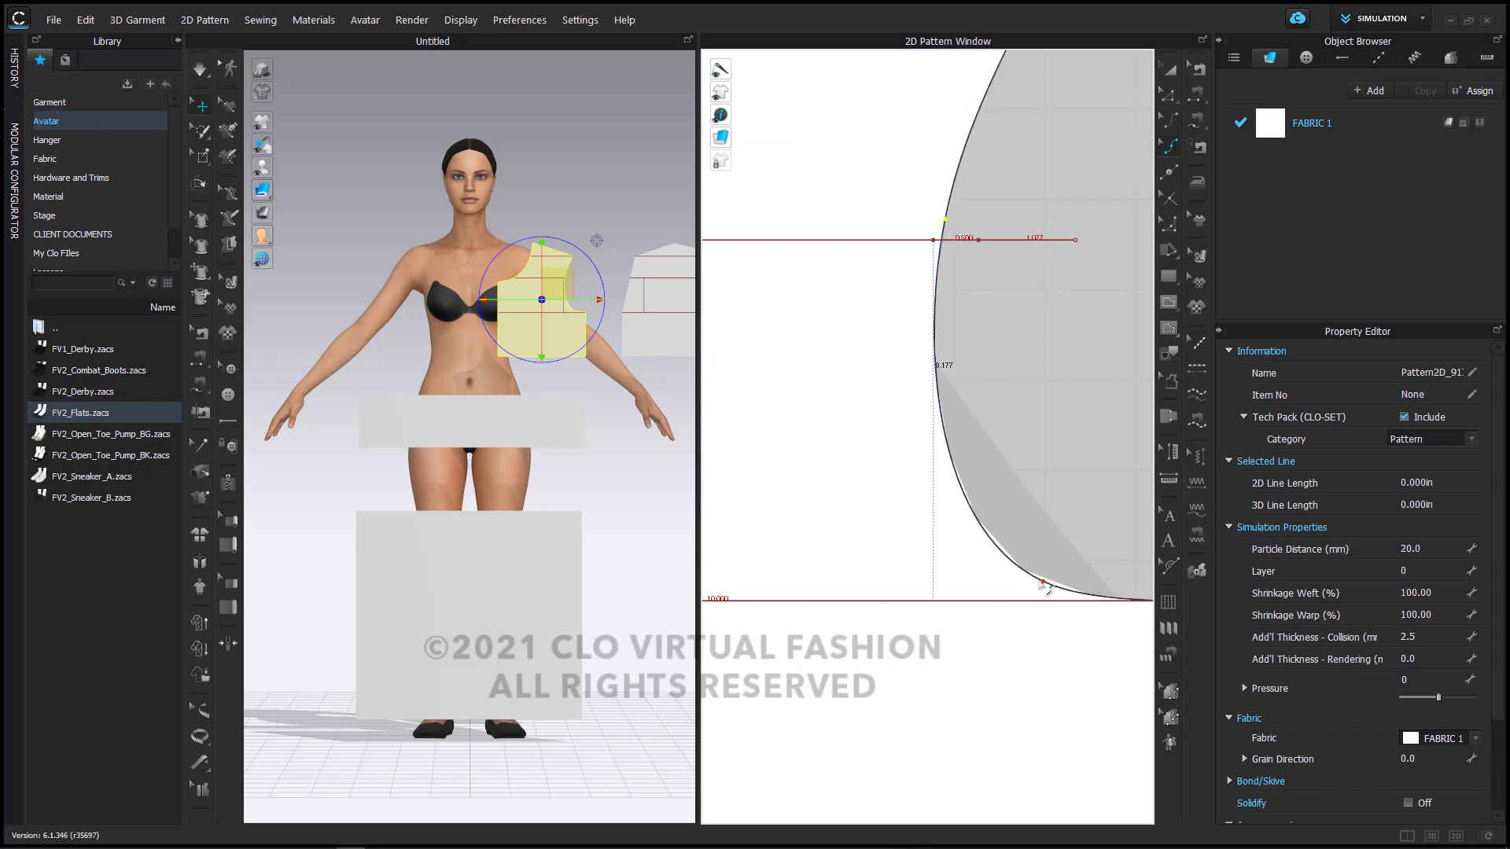
scroll(1046, 586, down, 3)
scroll(985, 501, down, 2)
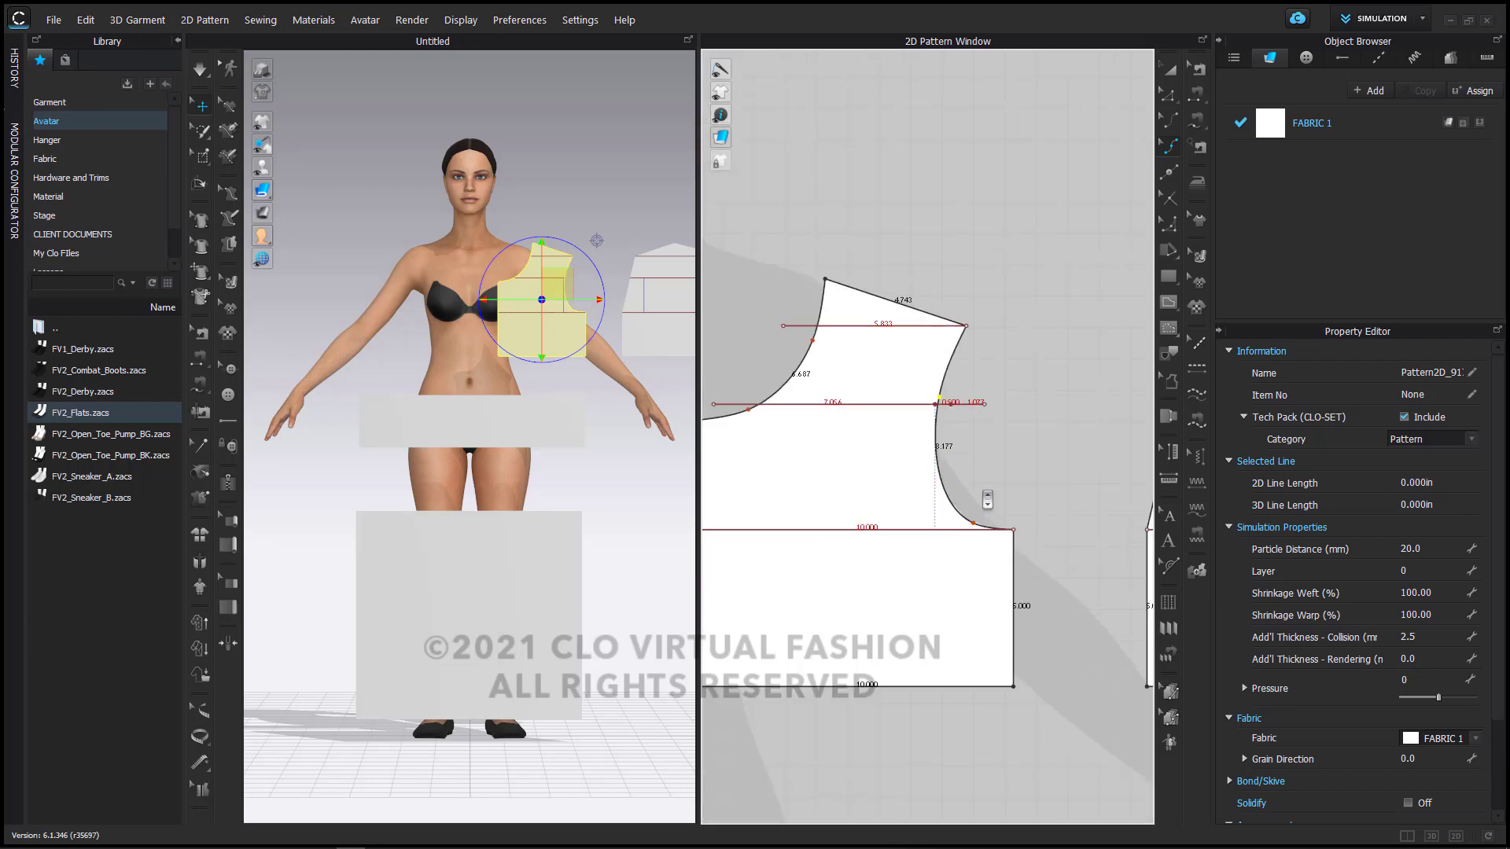
Step: Curve the mirrored piece's slanted neckline edge slightly inward to a length of about 4.15 in
middle_drag(991, 500, 792, 438)
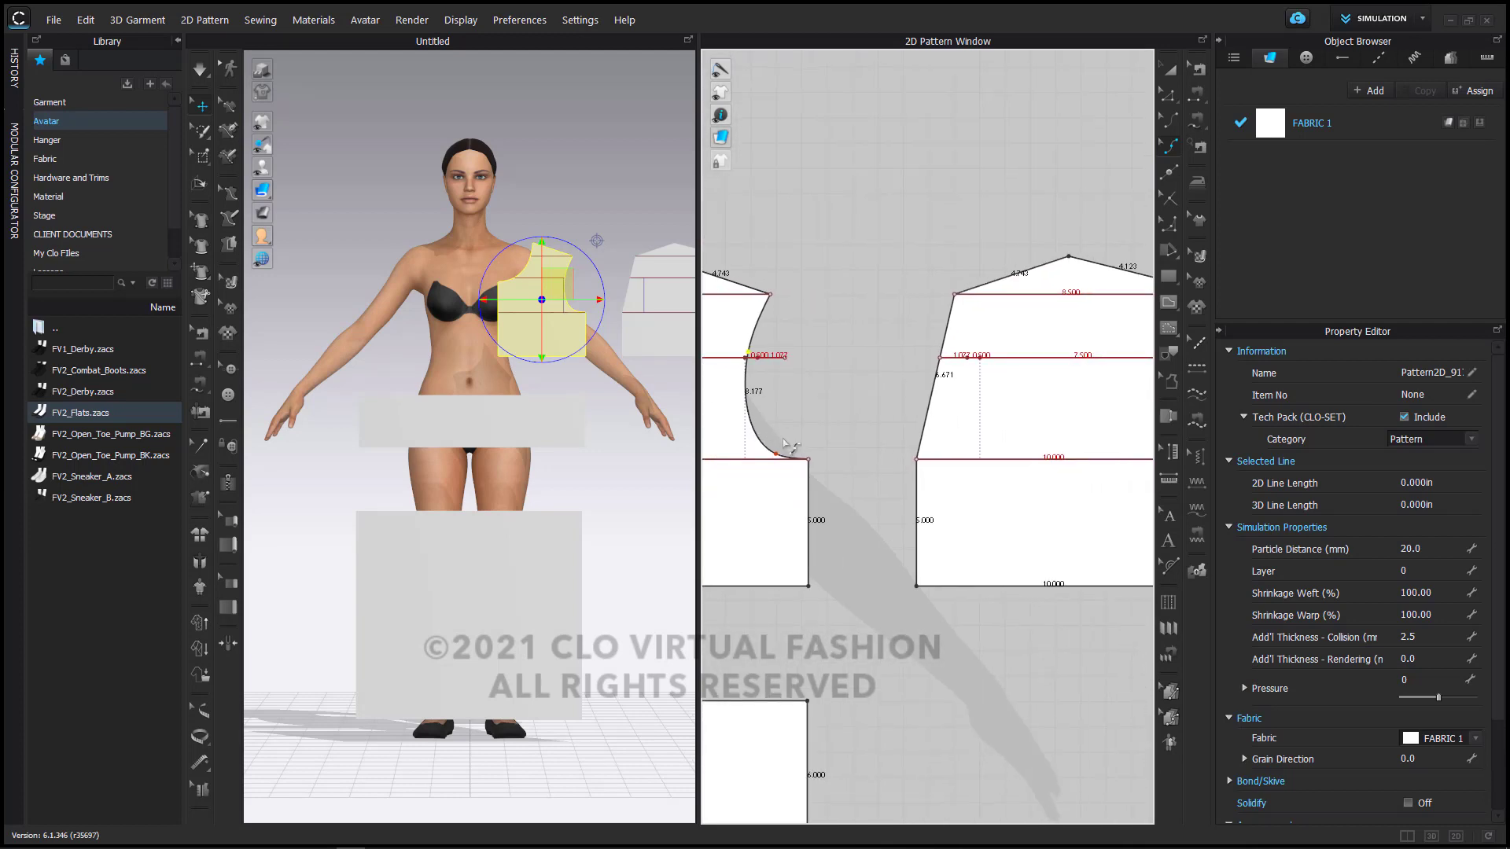
scroll(991, 413, up, 5)
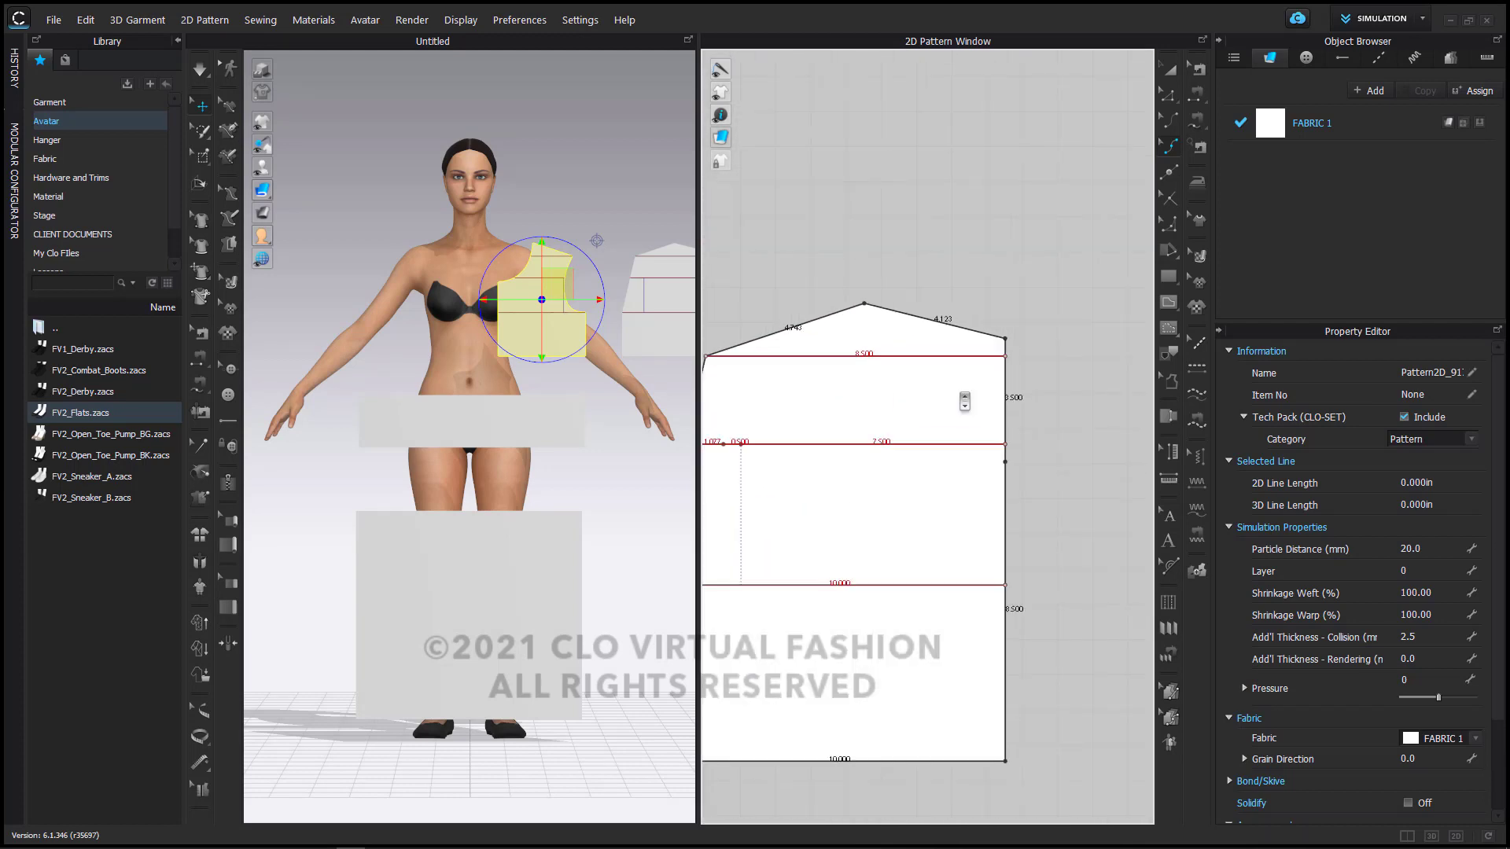
scroll(958, 375, up, 3)
scroll(960, 394, down, 2)
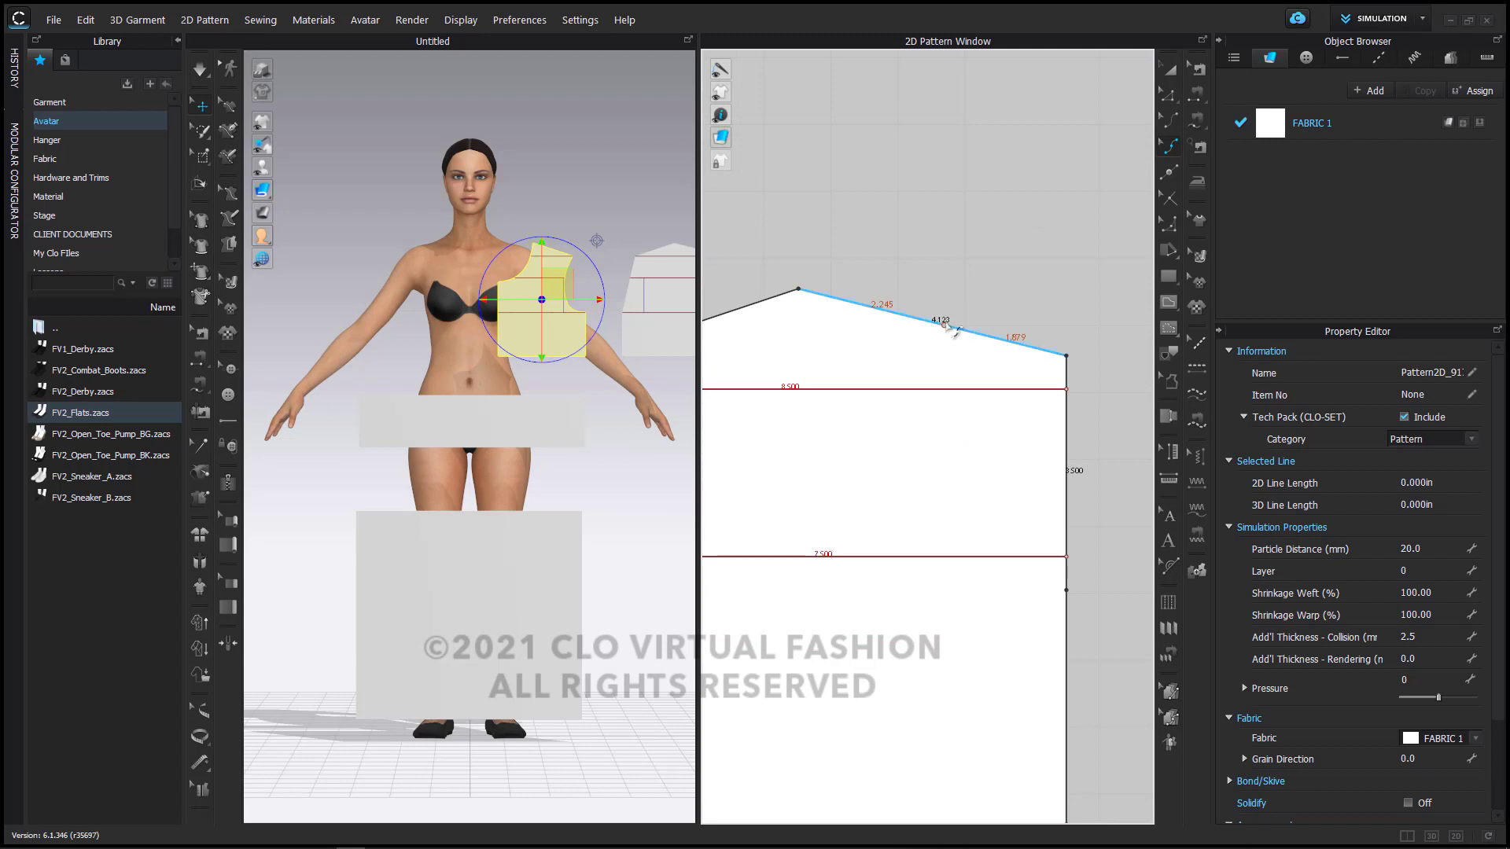
drag(946, 326, 941, 344)
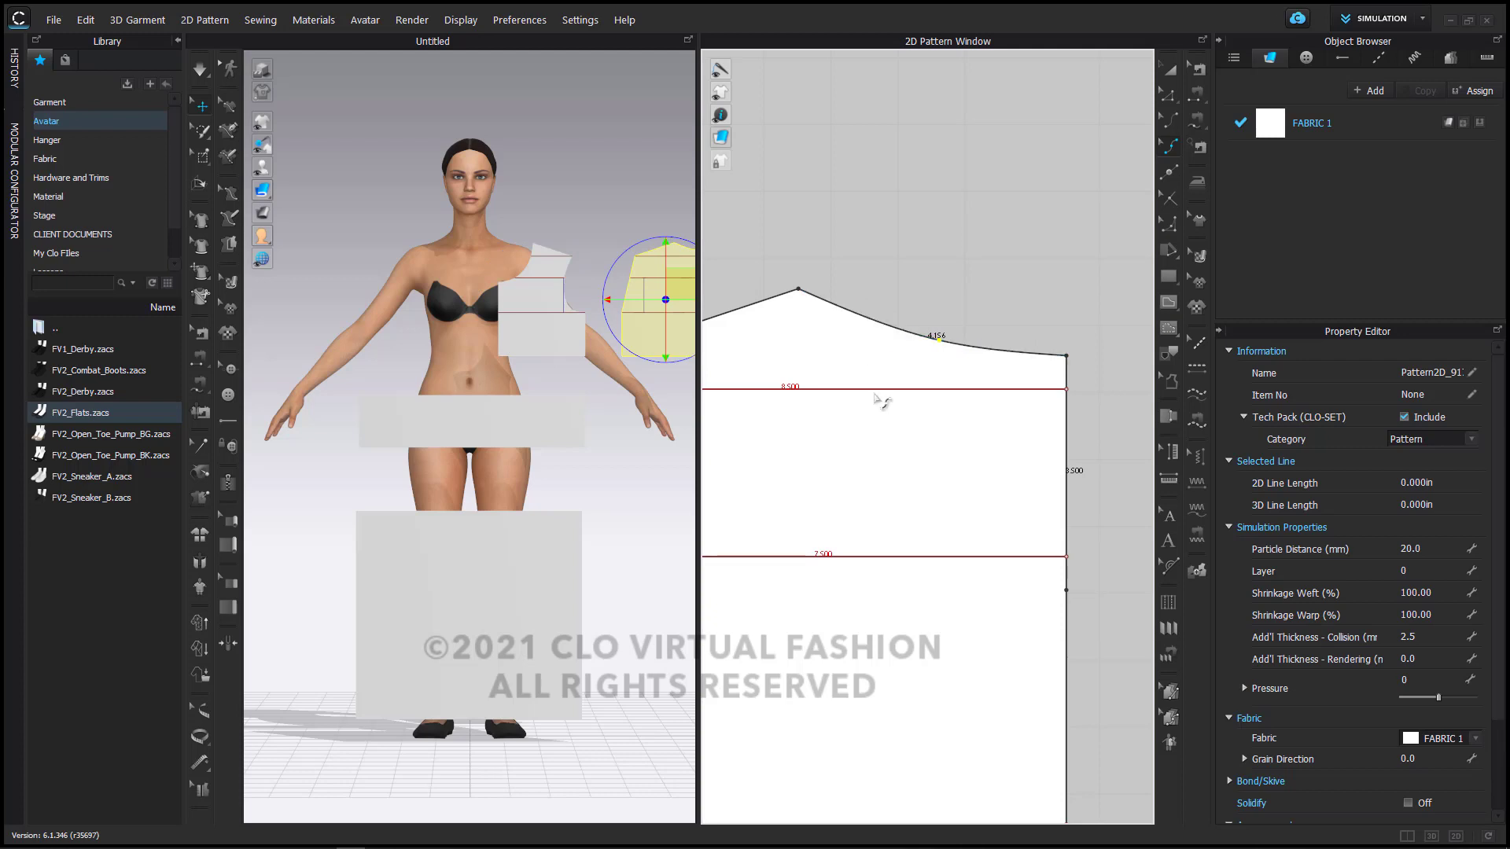
Step: Curve the mirrored piece's slanted side edge inward with two curve points, forming an armhole about 7.3 in long
scroll(879, 421, down, 2)
scroll(879, 421, up, 3)
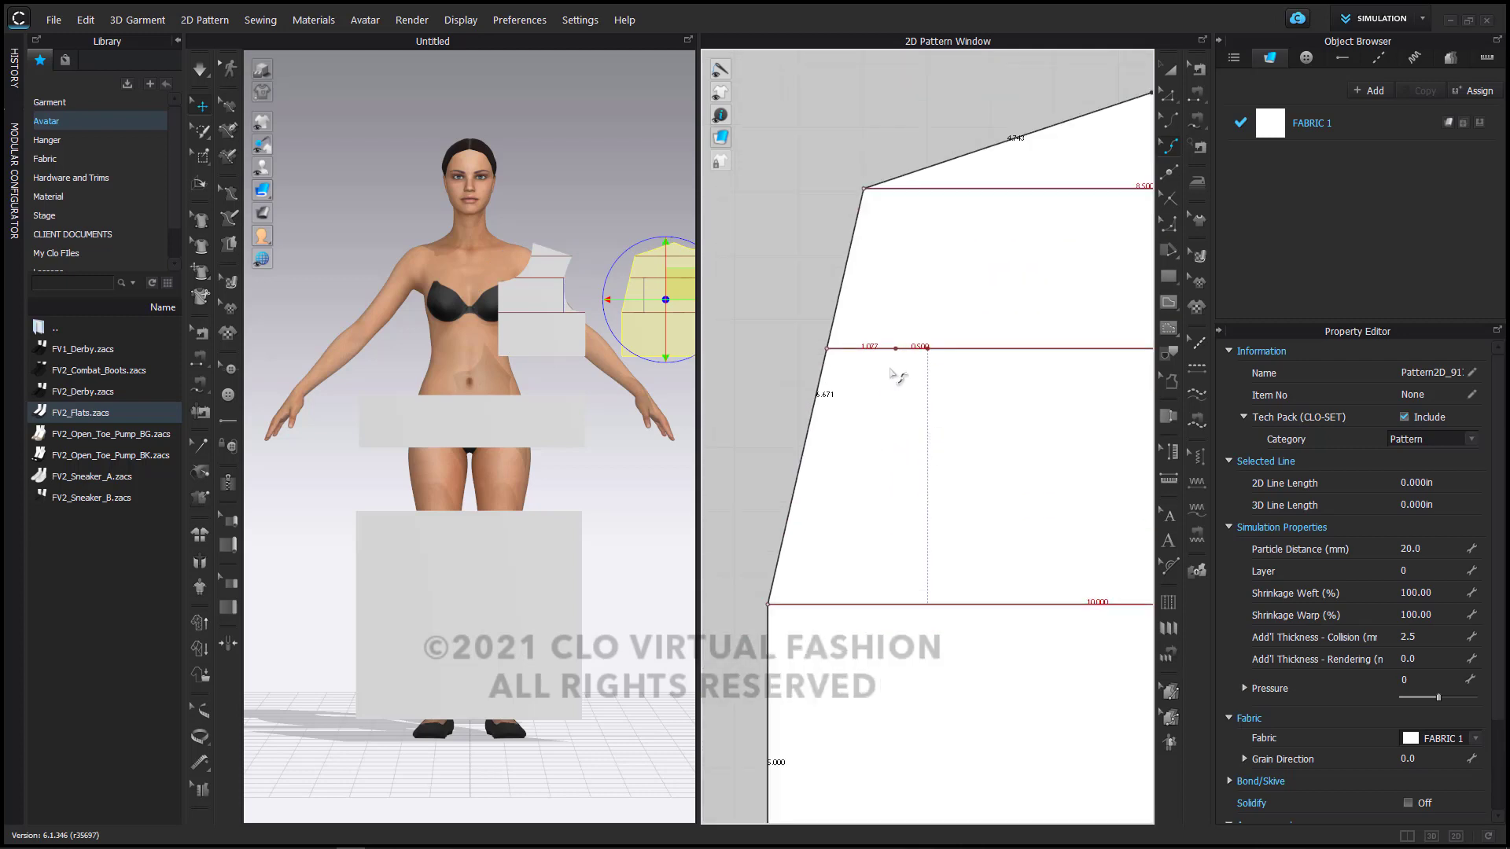
click(896, 348)
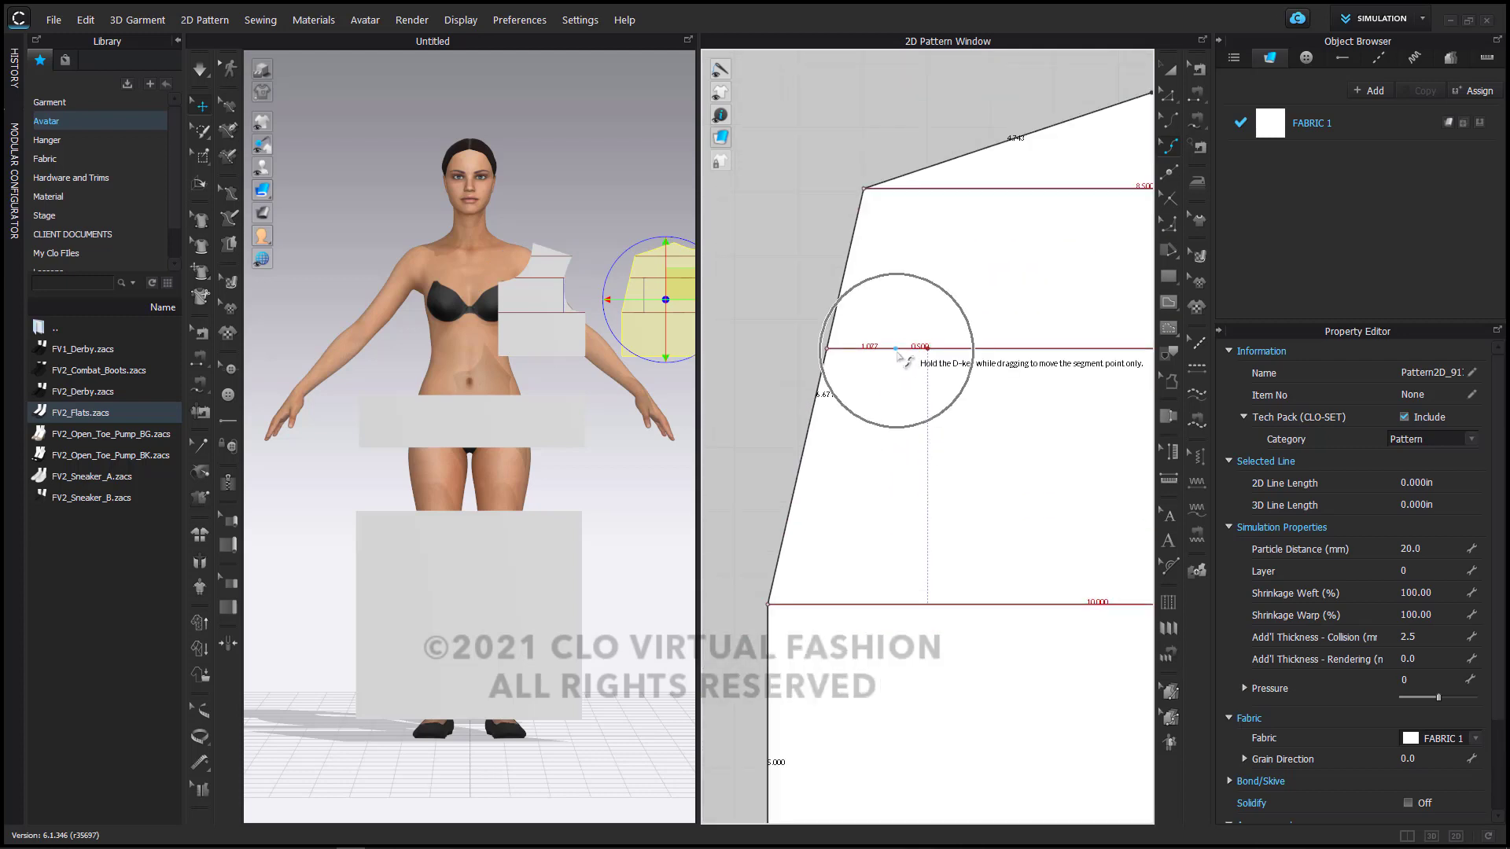
drag(818, 403, 899, 415)
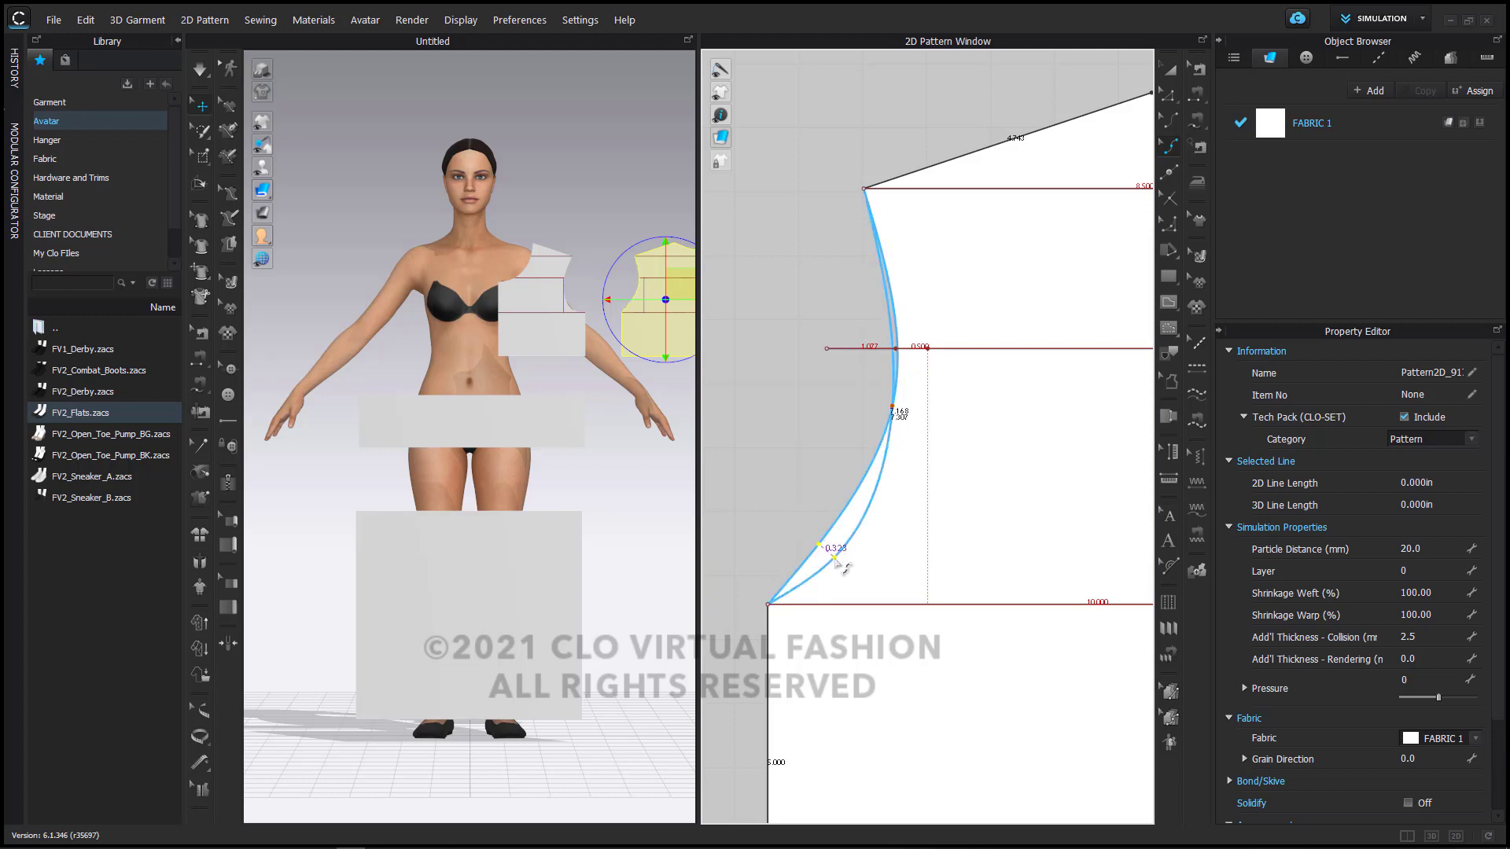
scroll(998, 441, down, 8)
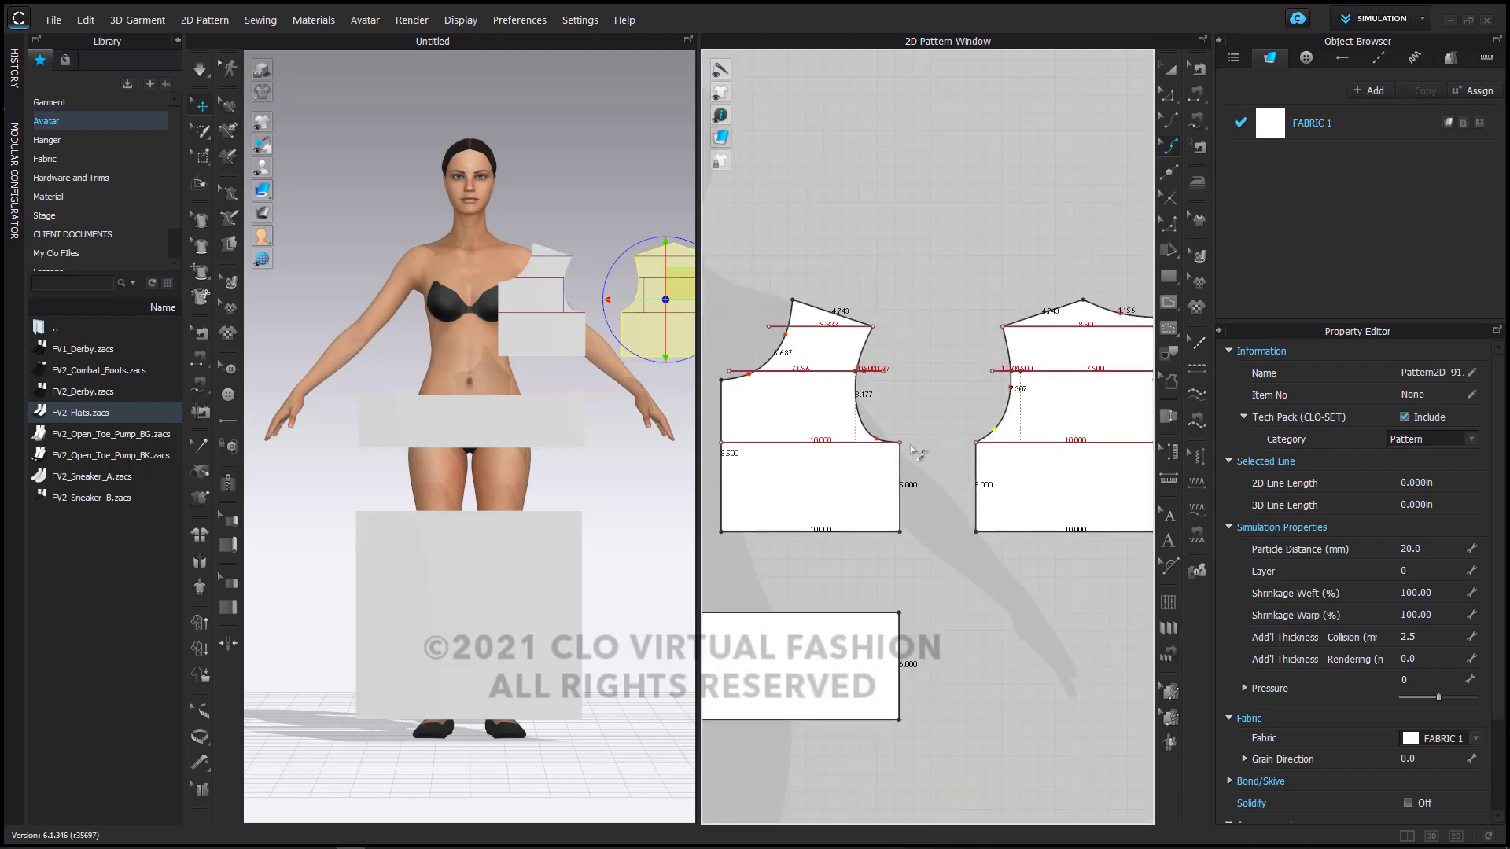
Step: Lock the outlines of all pattern pieces
scroll(999, 440, down, 2)
scroll(926, 333, up, 1)
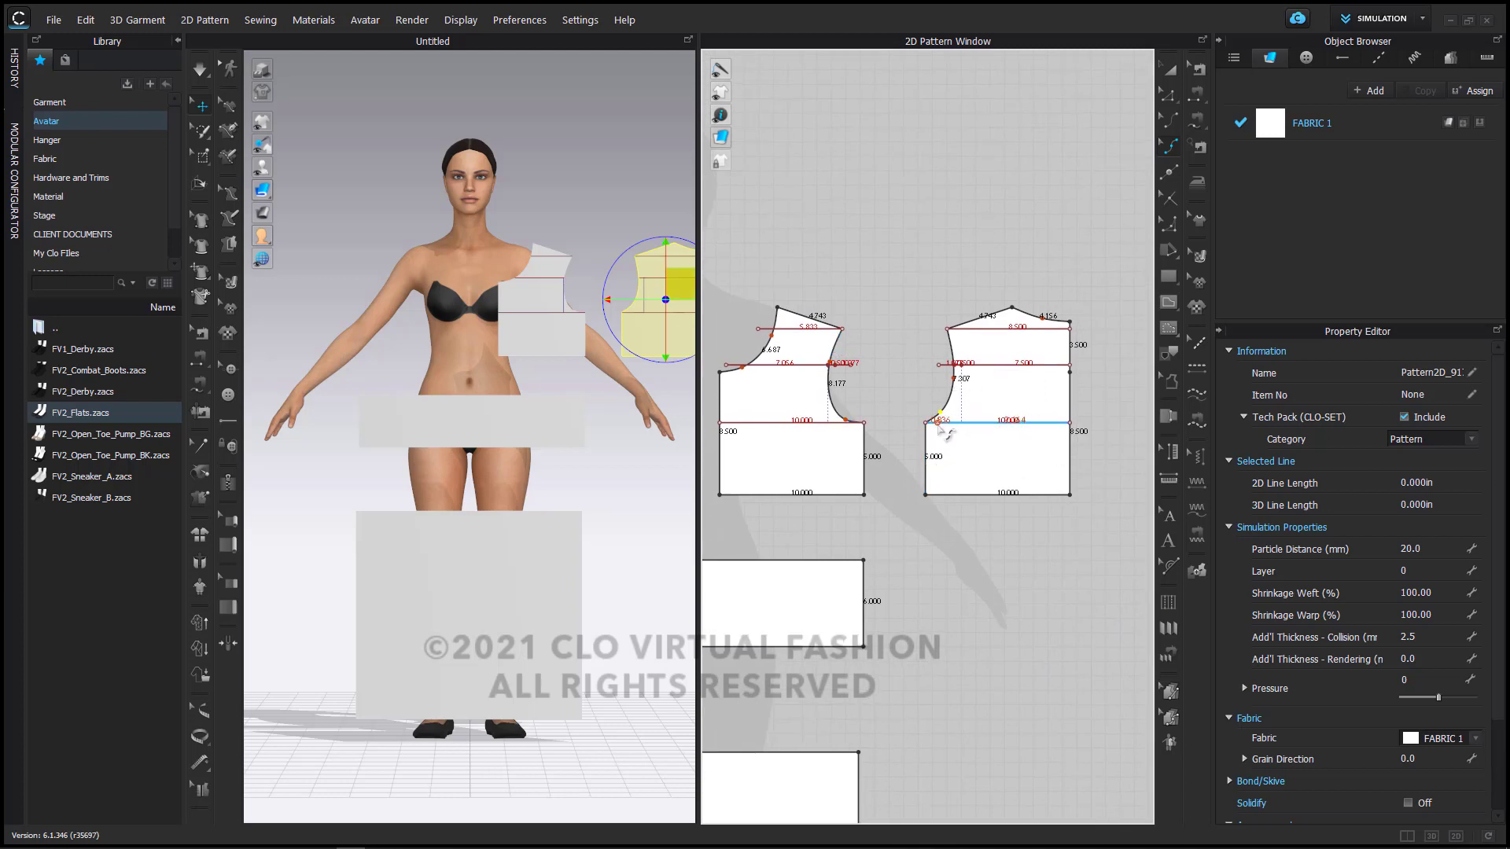
middle_drag(927, 320, 932, 279)
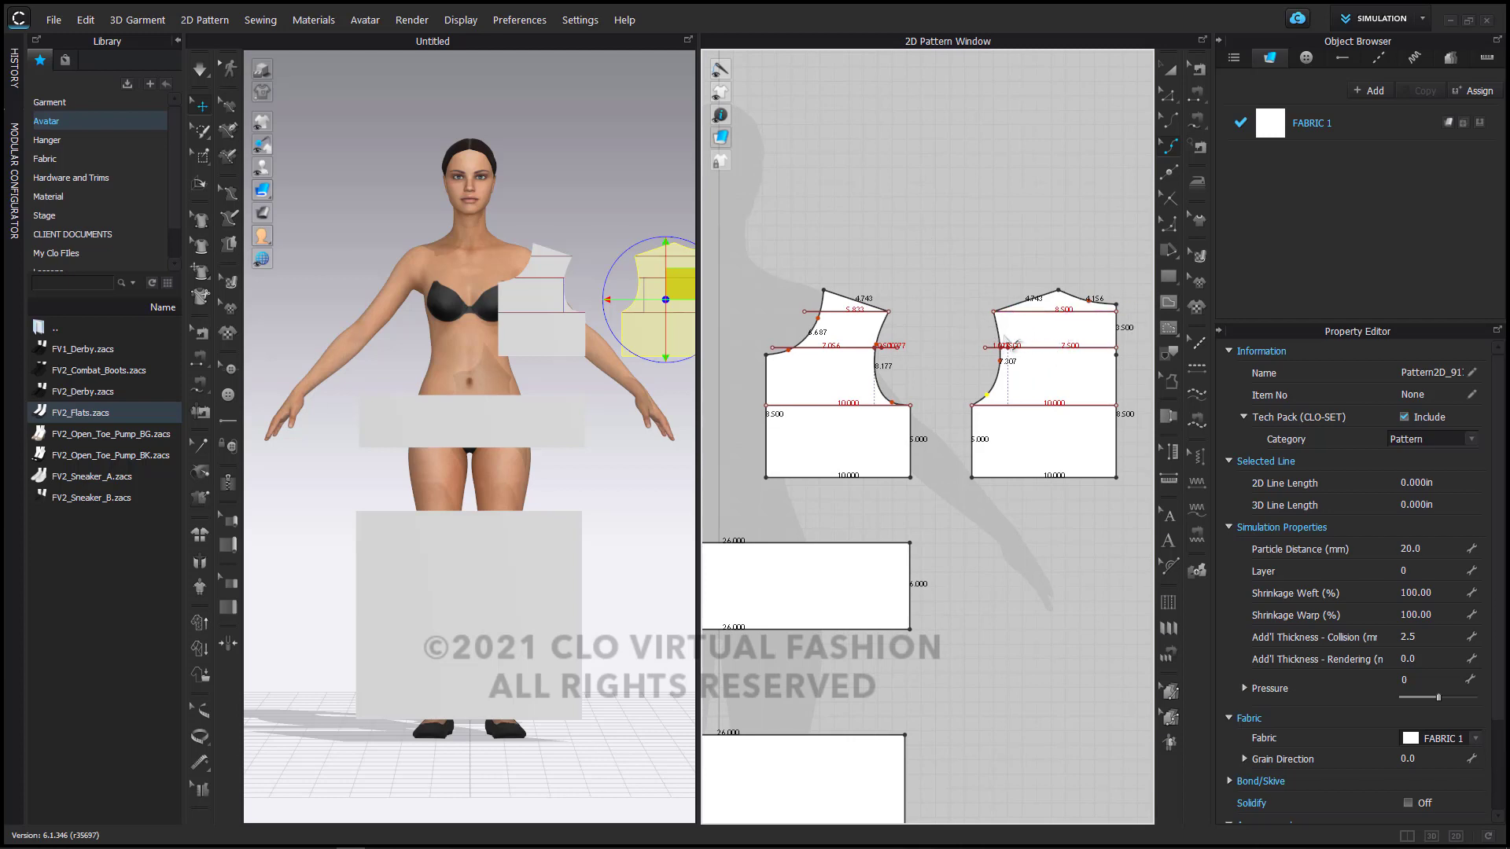
right_click(919, 251)
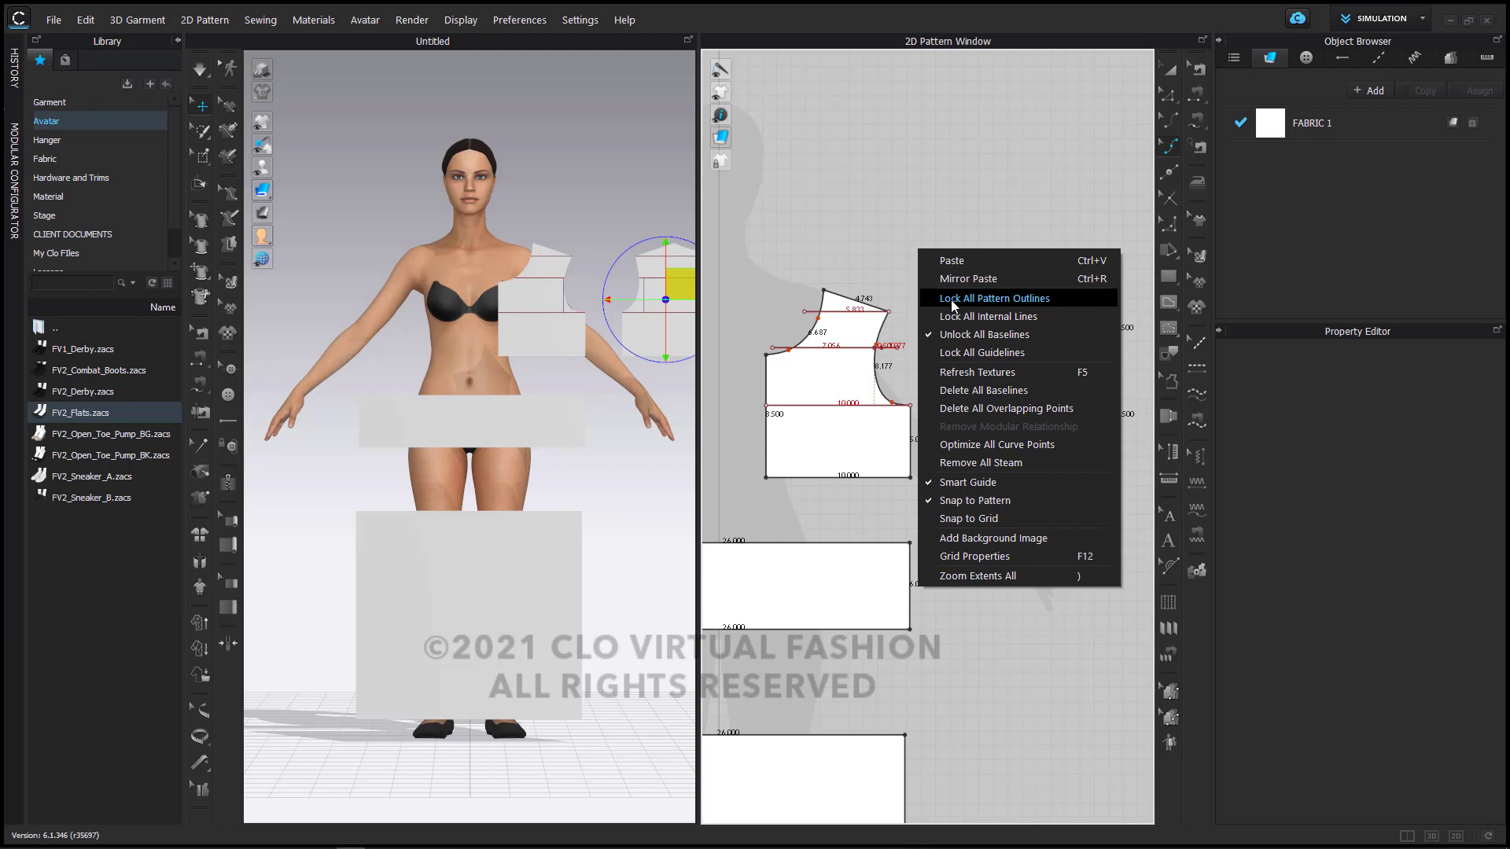
click(954, 300)
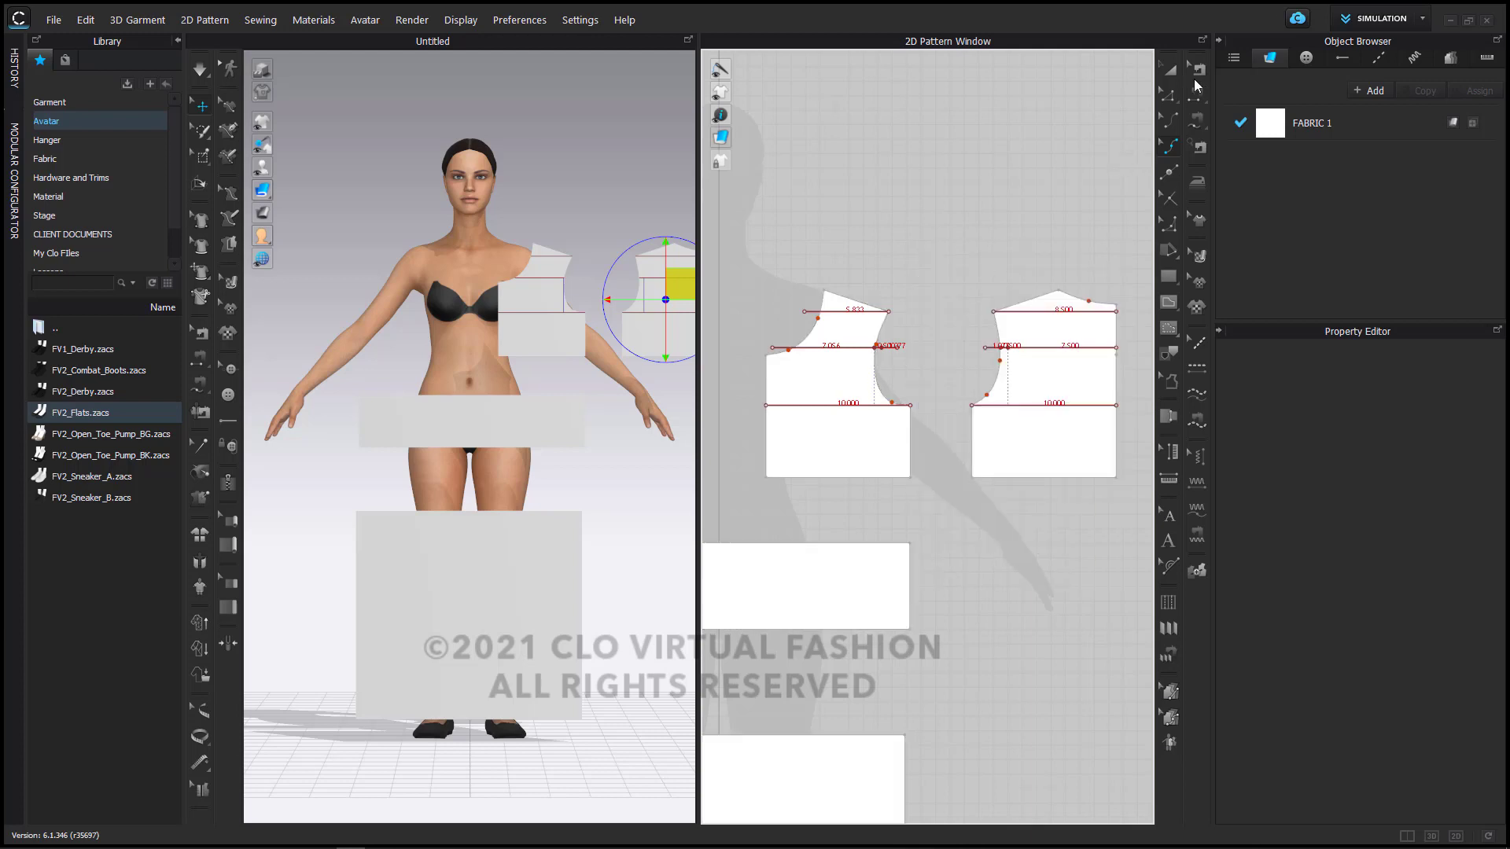
Step: Delete all horizontal internal lines from the two upper-body pieces and unlock all pattern outlines
click(1170, 95)
key(ctrl+a)
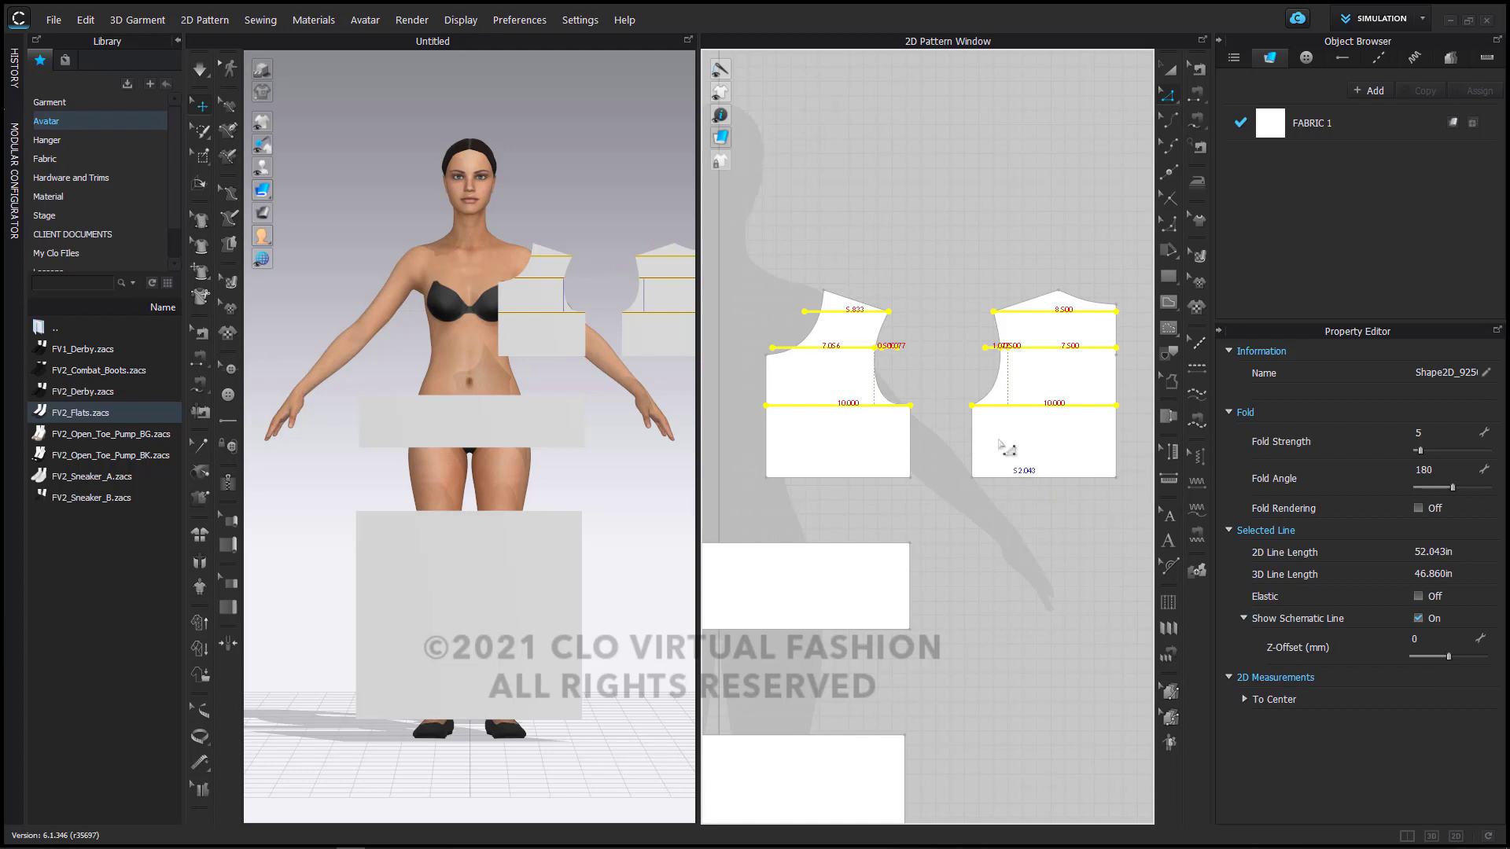
key(Delete)
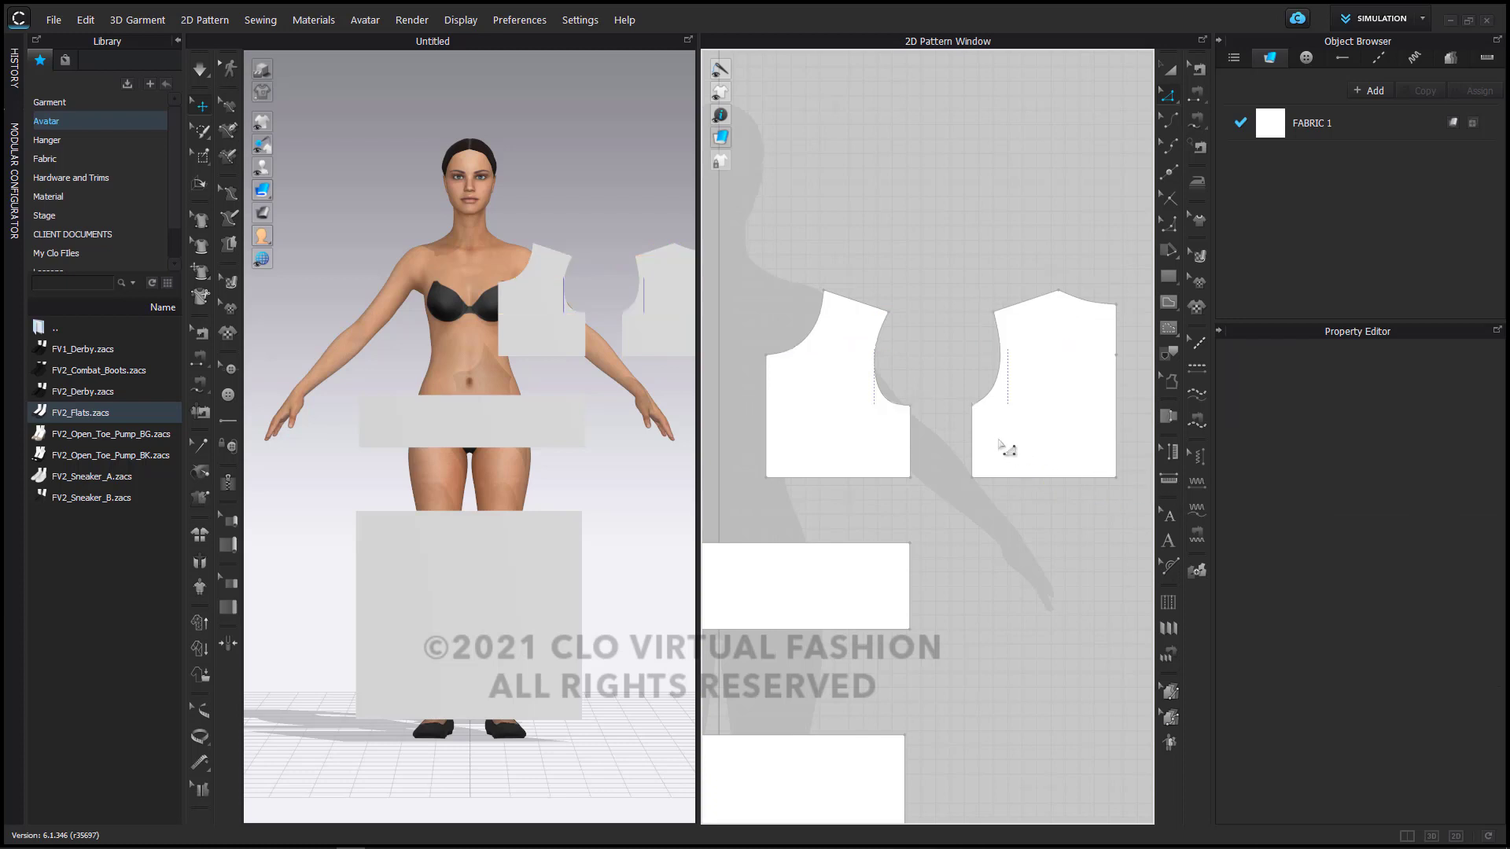
right_click(1057, 180)
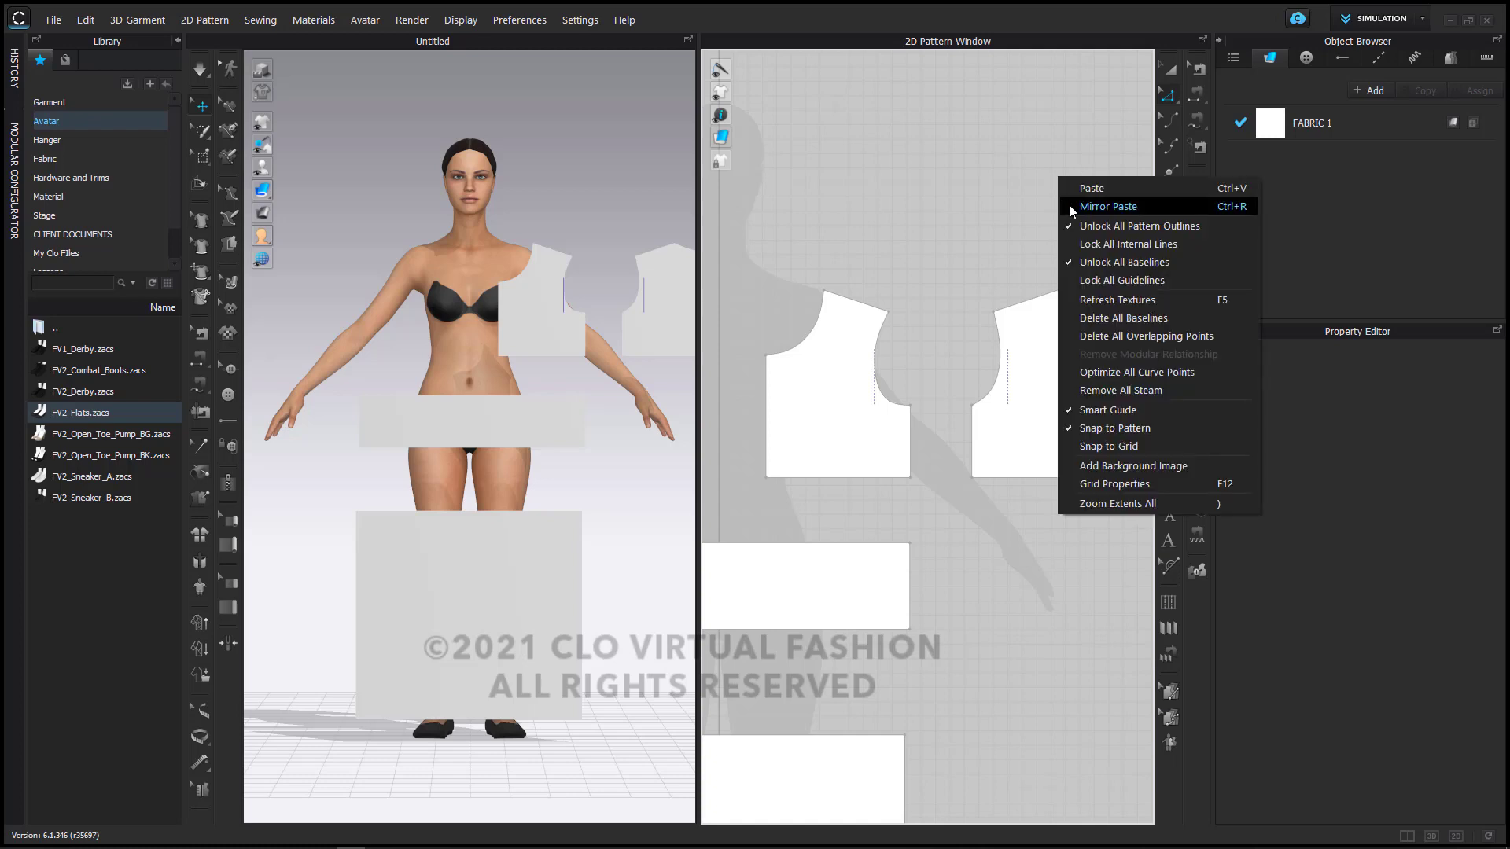
click(1113, 226)
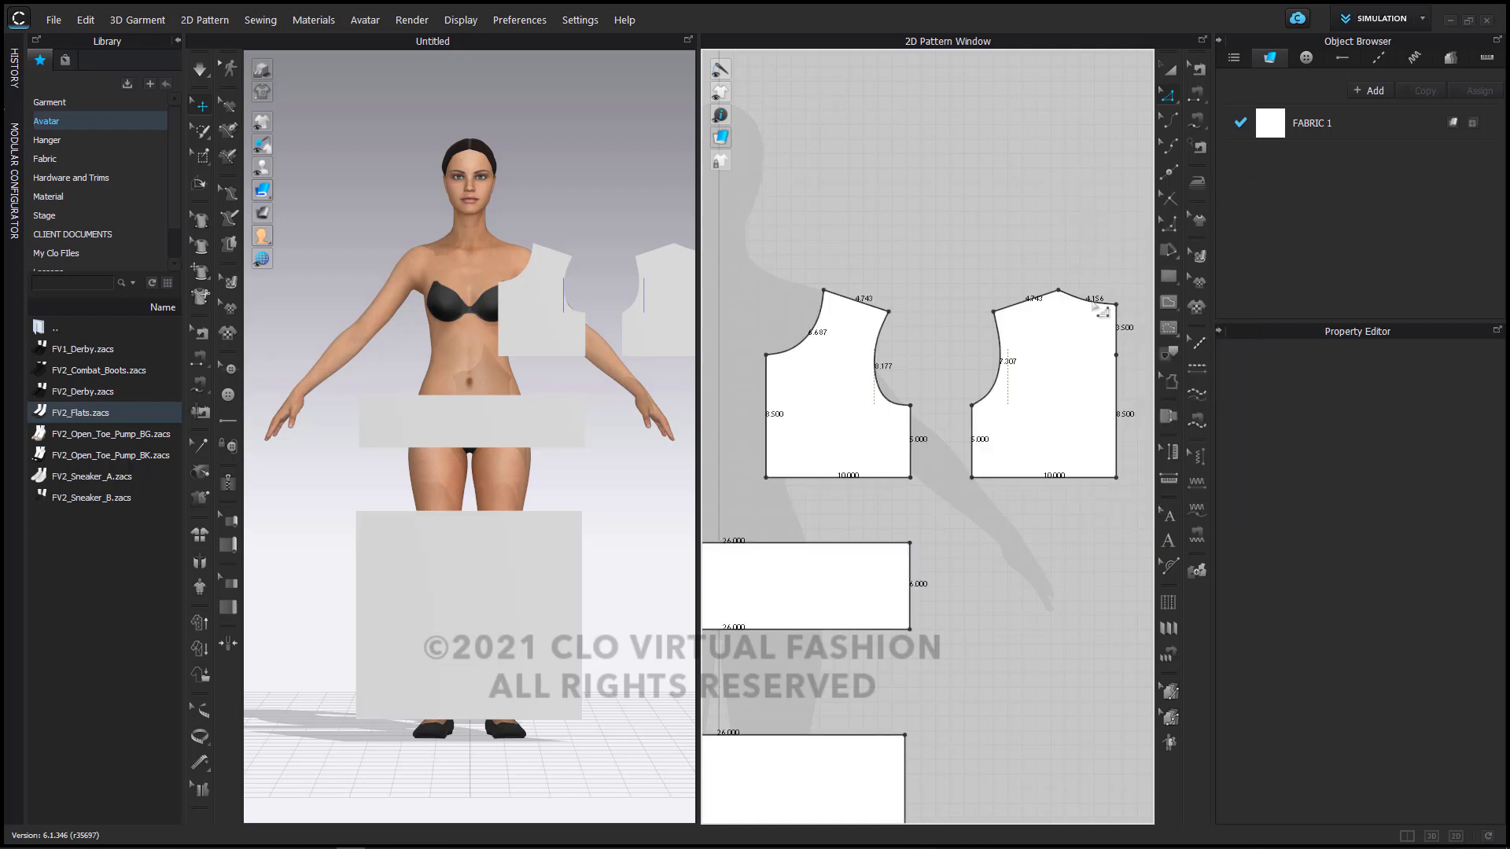
Step: Delete the extra point on the mirrored upper-body piece's long straight vertical edge
scroll(1101, 310, up, 3)
click(1058, 384)
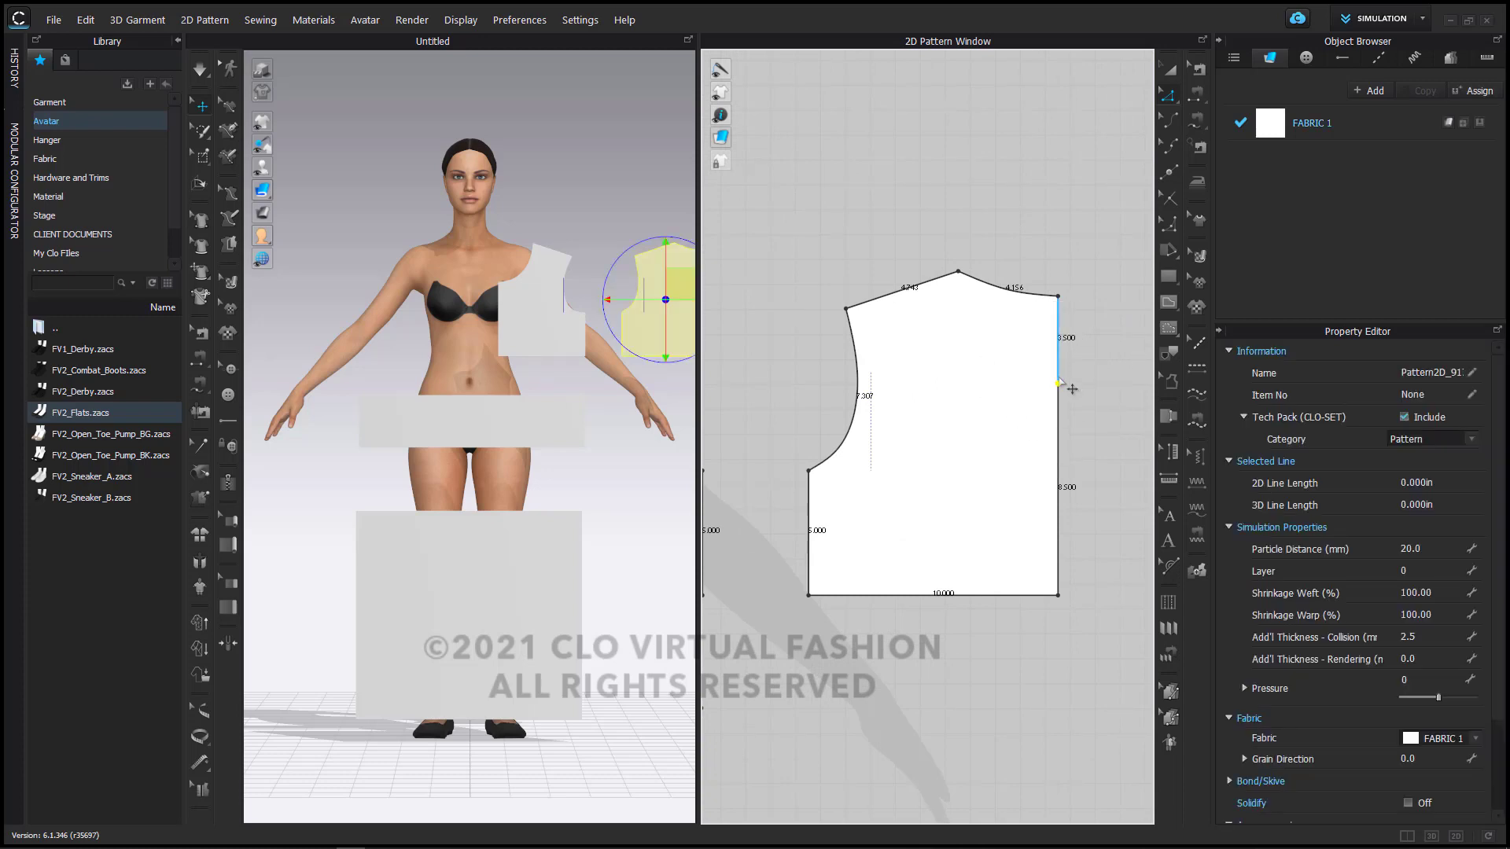
click(1073, 389)
scroll(1082, 414, down, 3)
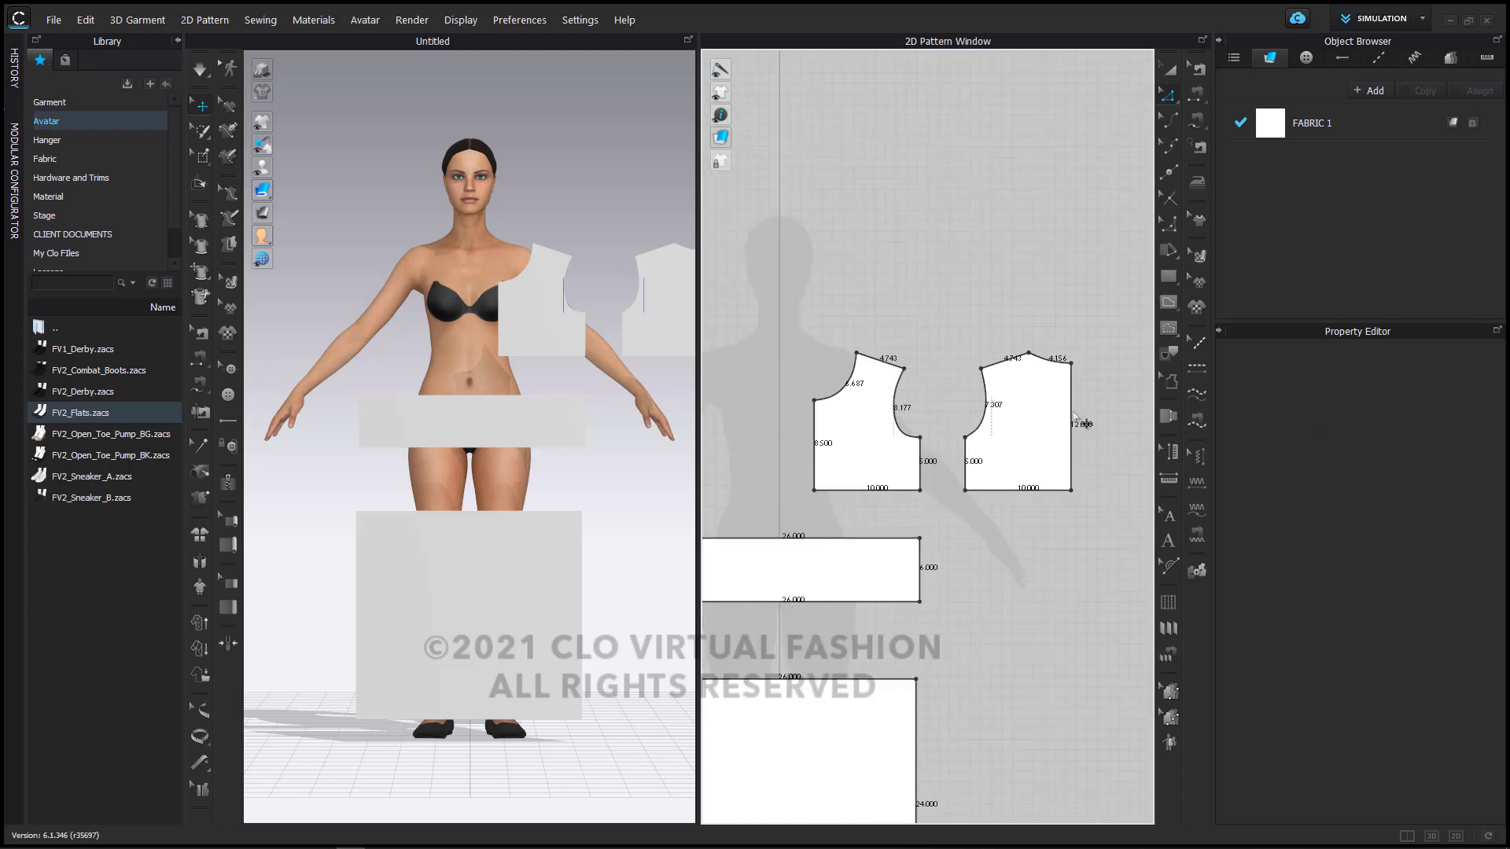
Step: Clone the mirrored upper-body piece as a symmetric pattern with sewing and place the clone on the other side of the avatar silhouette
click(1169, 70)
scroll(1046, 354, down, 2)
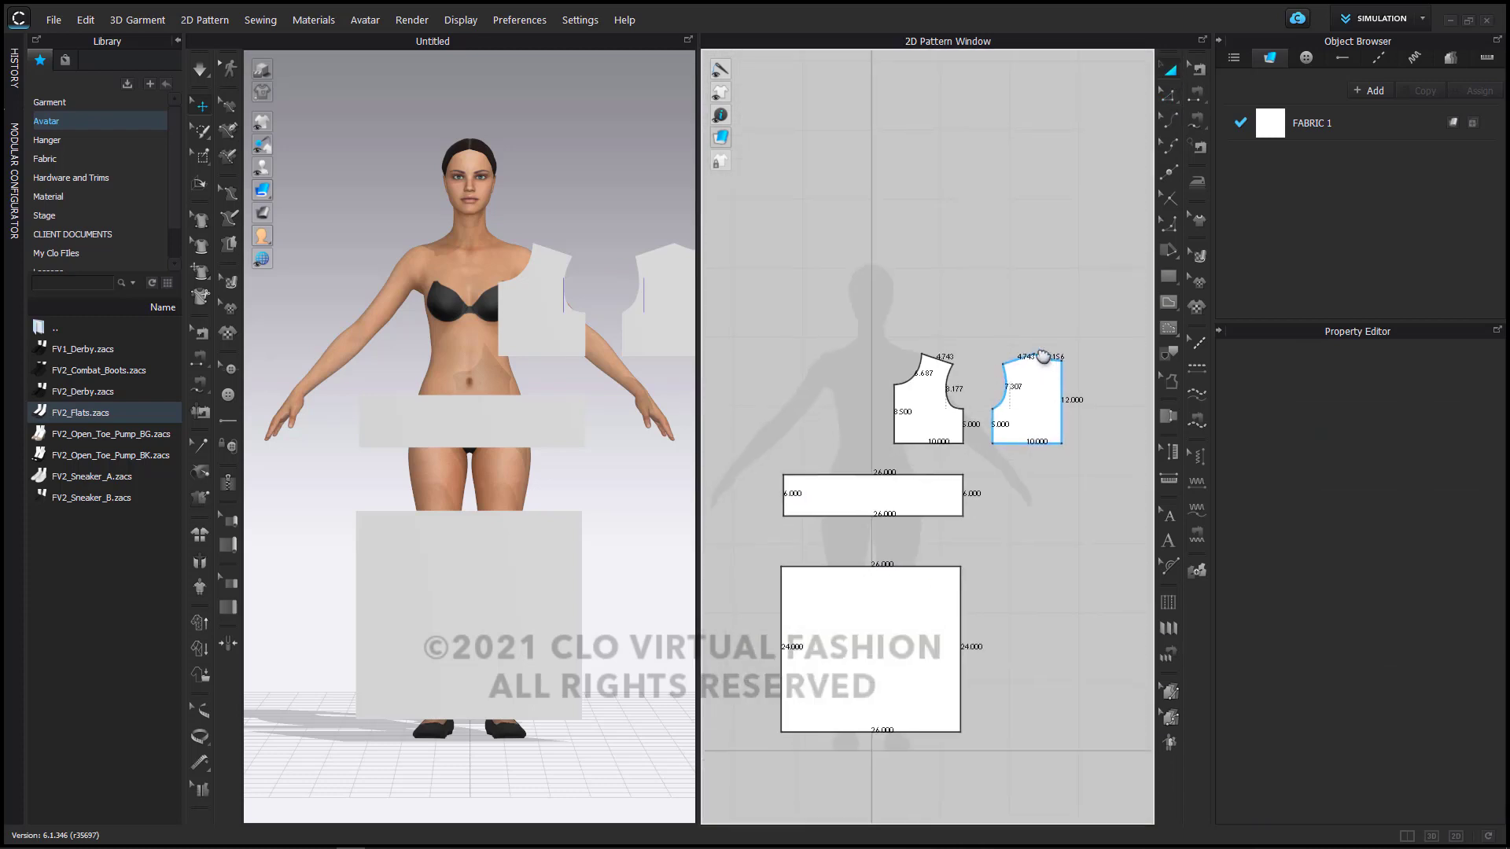
click(1041, 353)
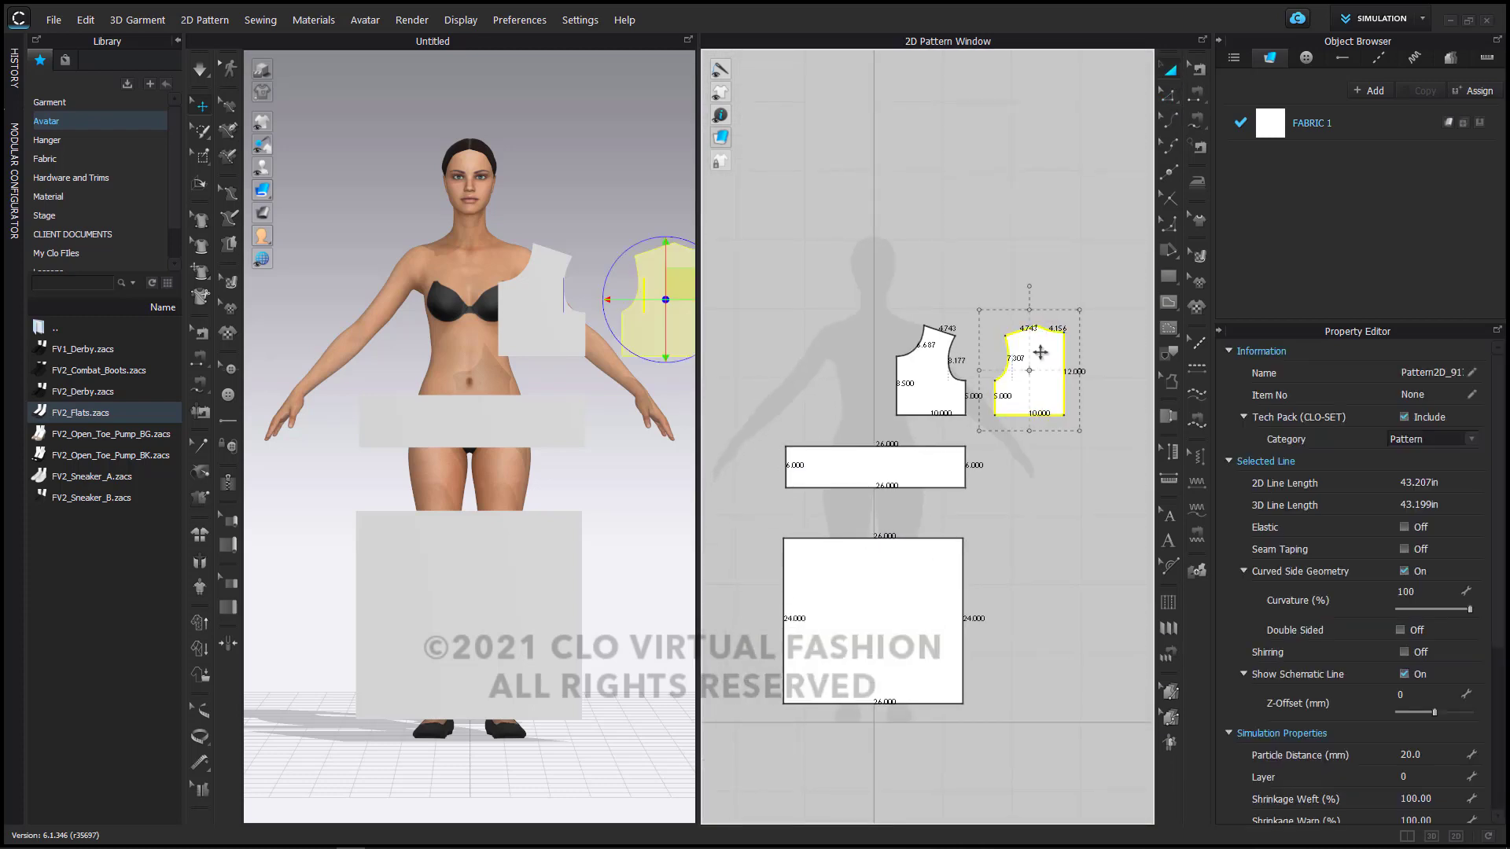
right_click(1040, 402)
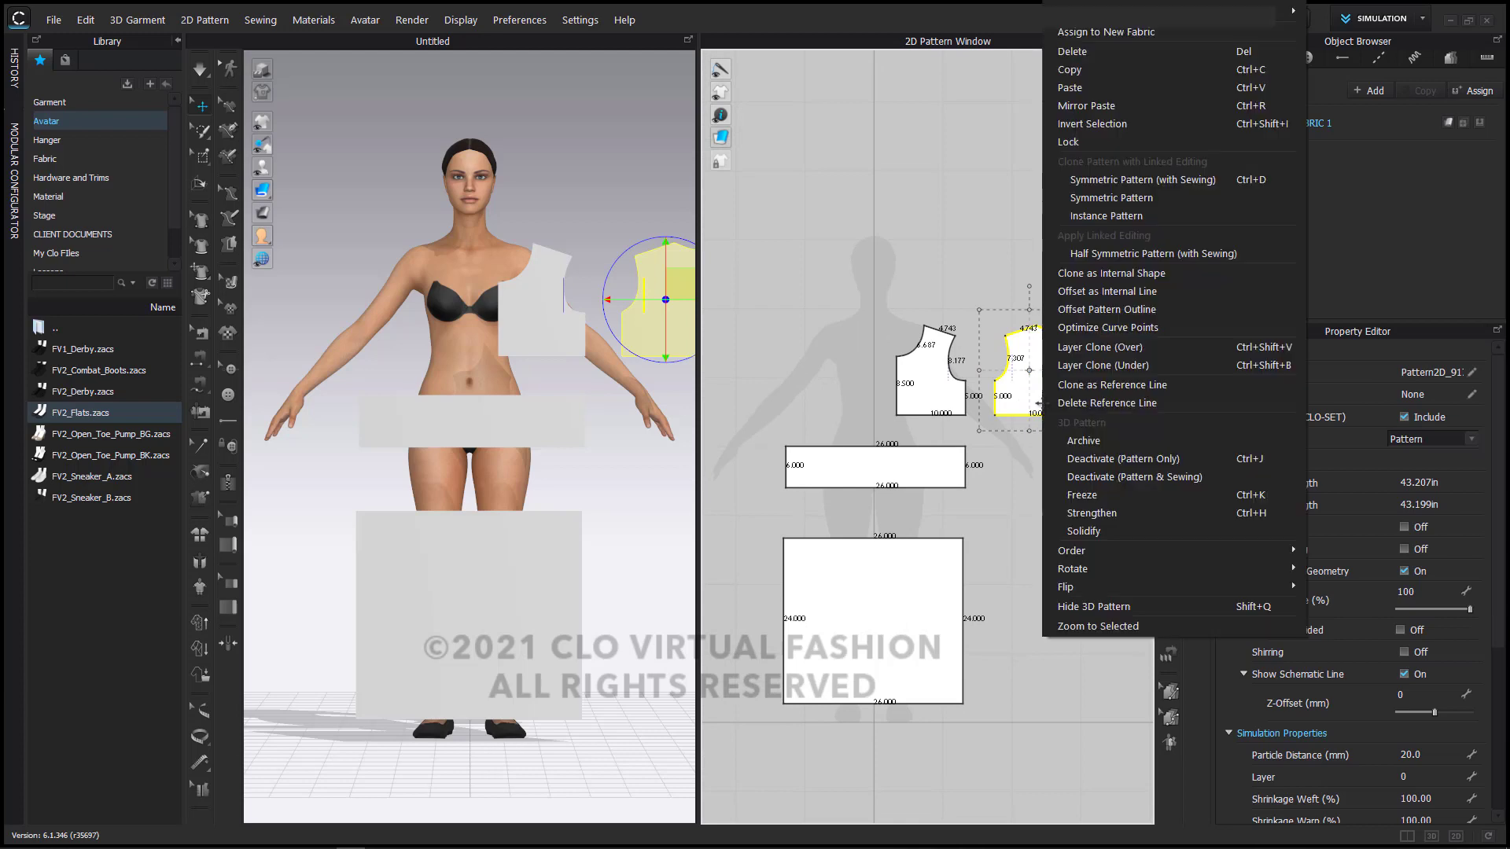
click(1150, 180)
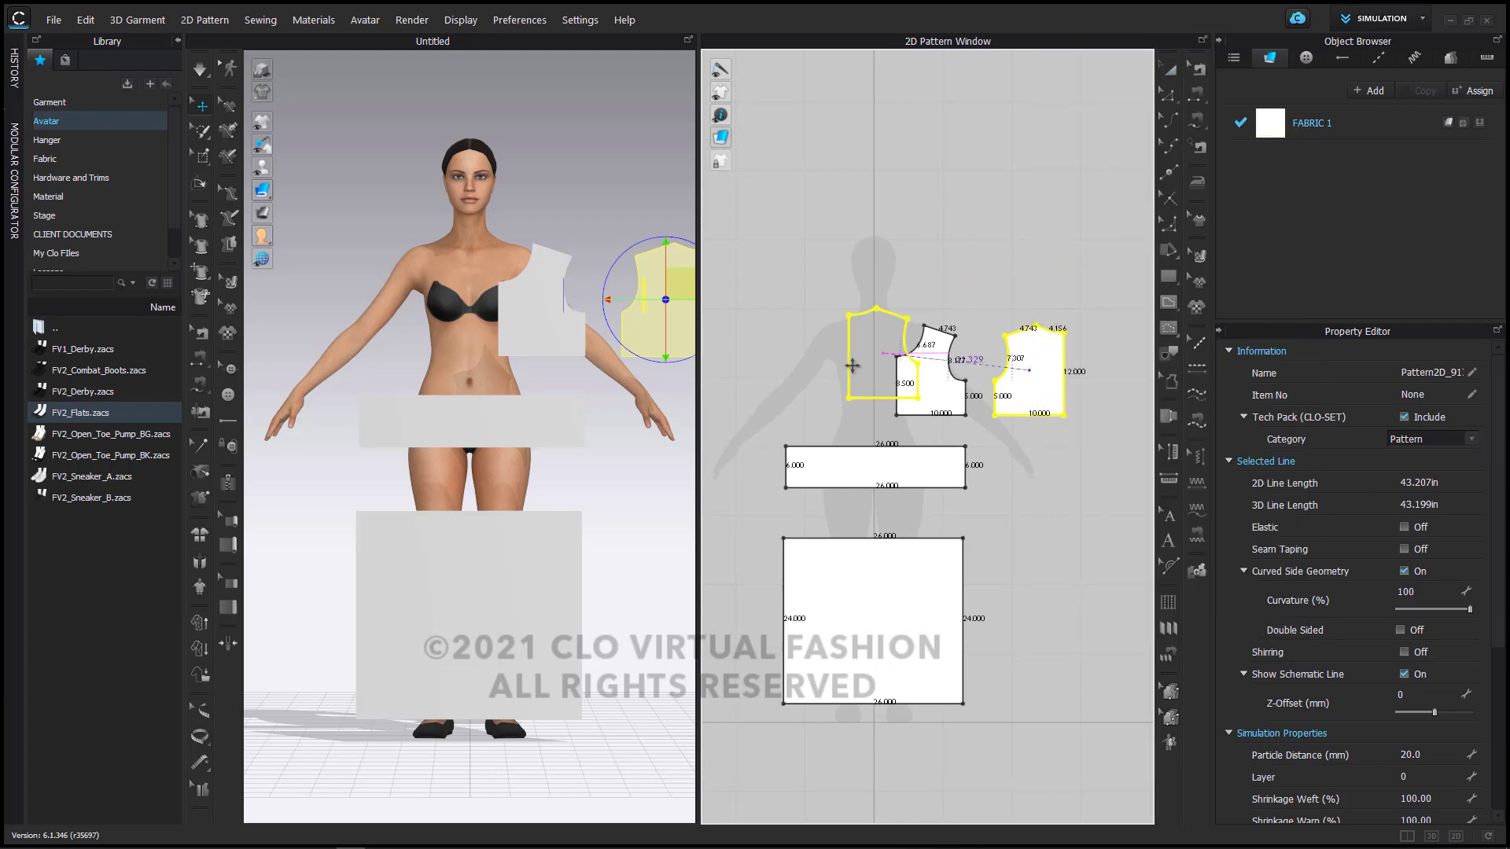
click(776, 371)
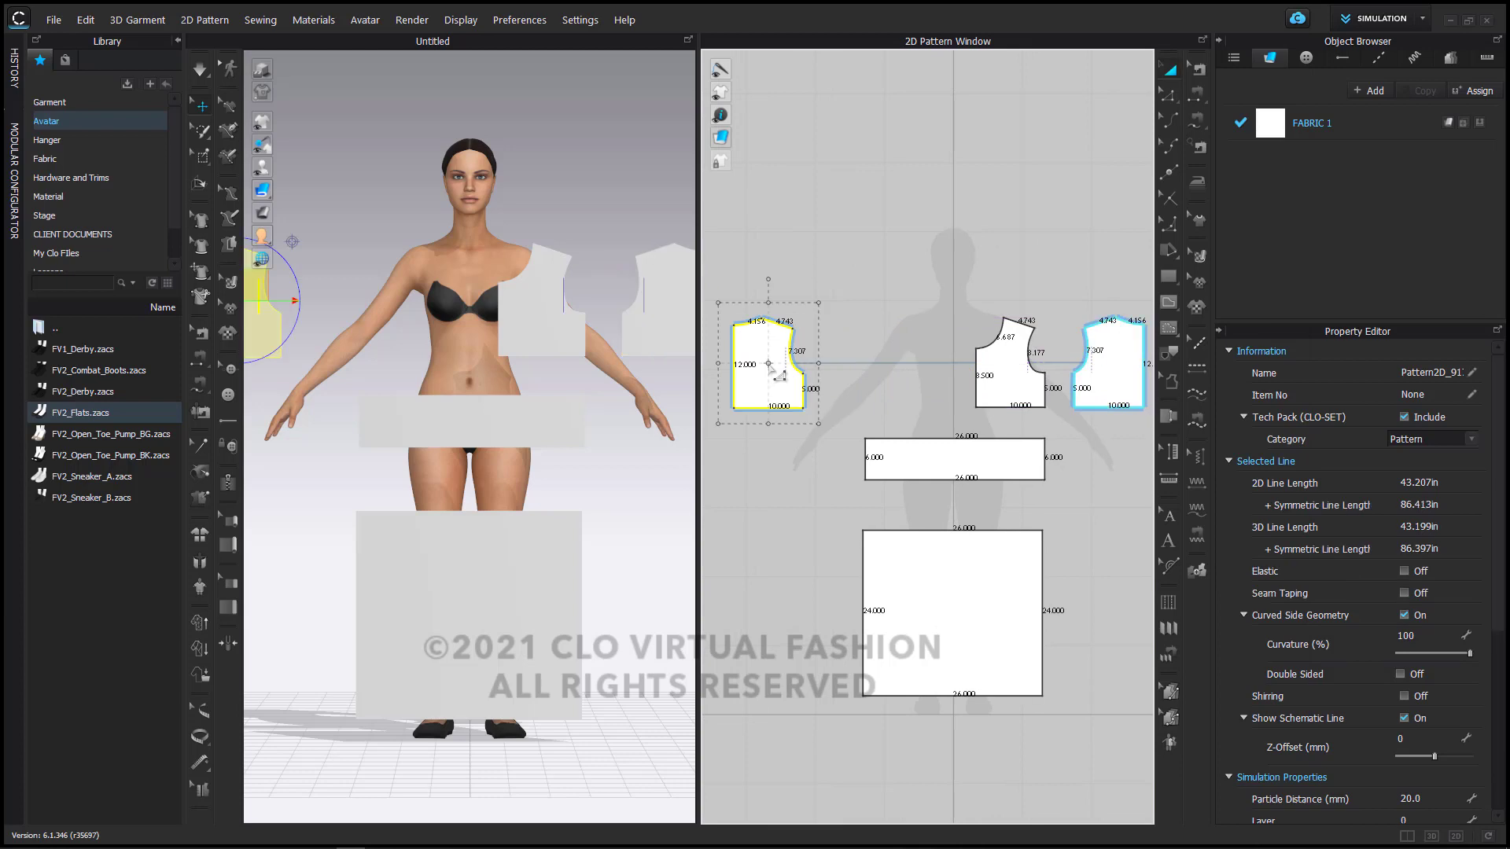
Step: Unfold the original upper-body piece along its vertical centre edge with symmetric editing and sewing
scroll(995, 376, up, 5)
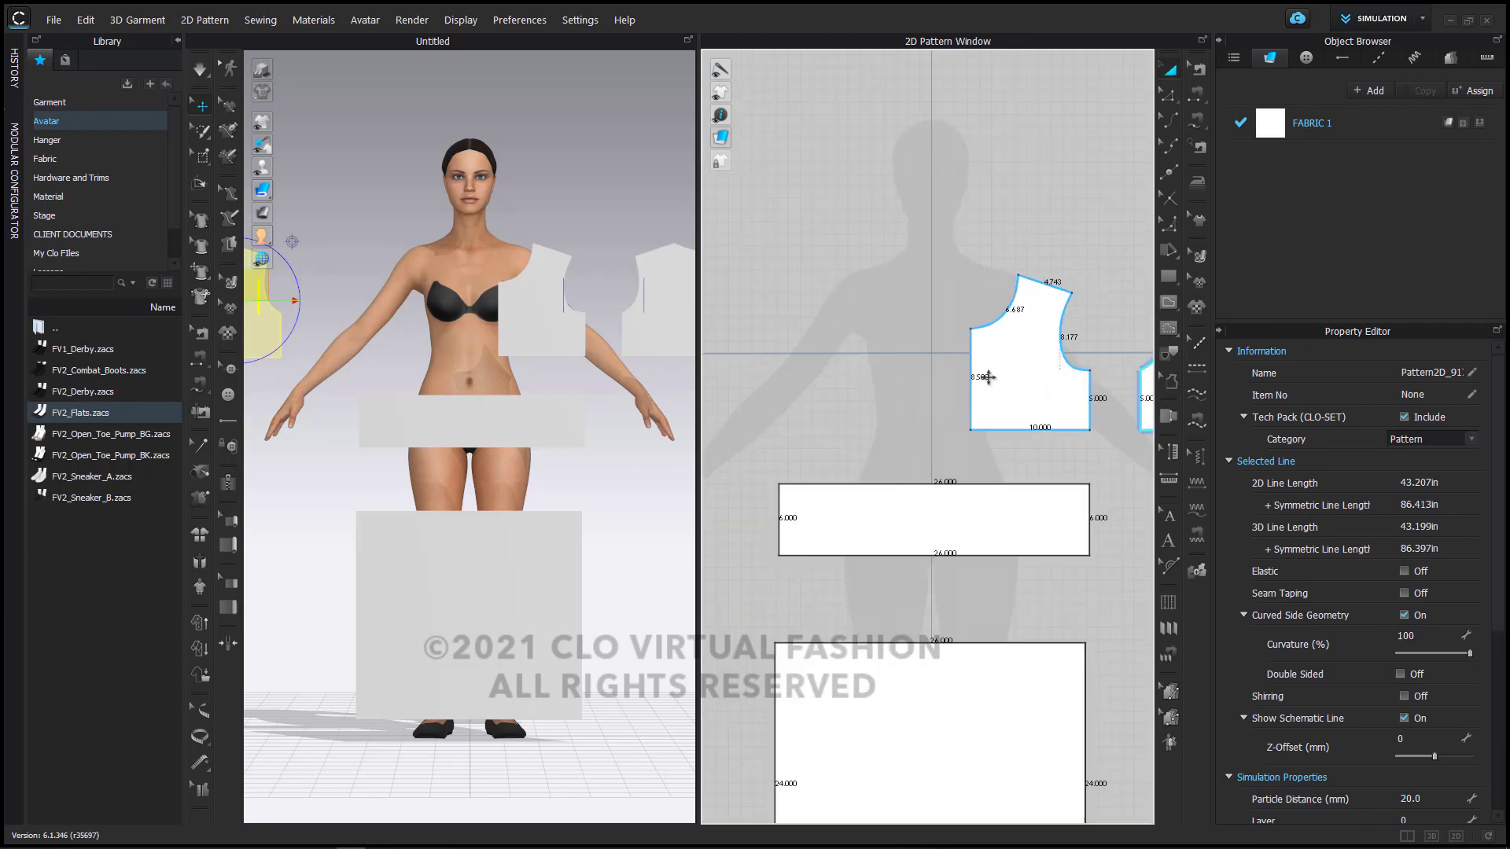
drag(1011, 371, 949, 361)
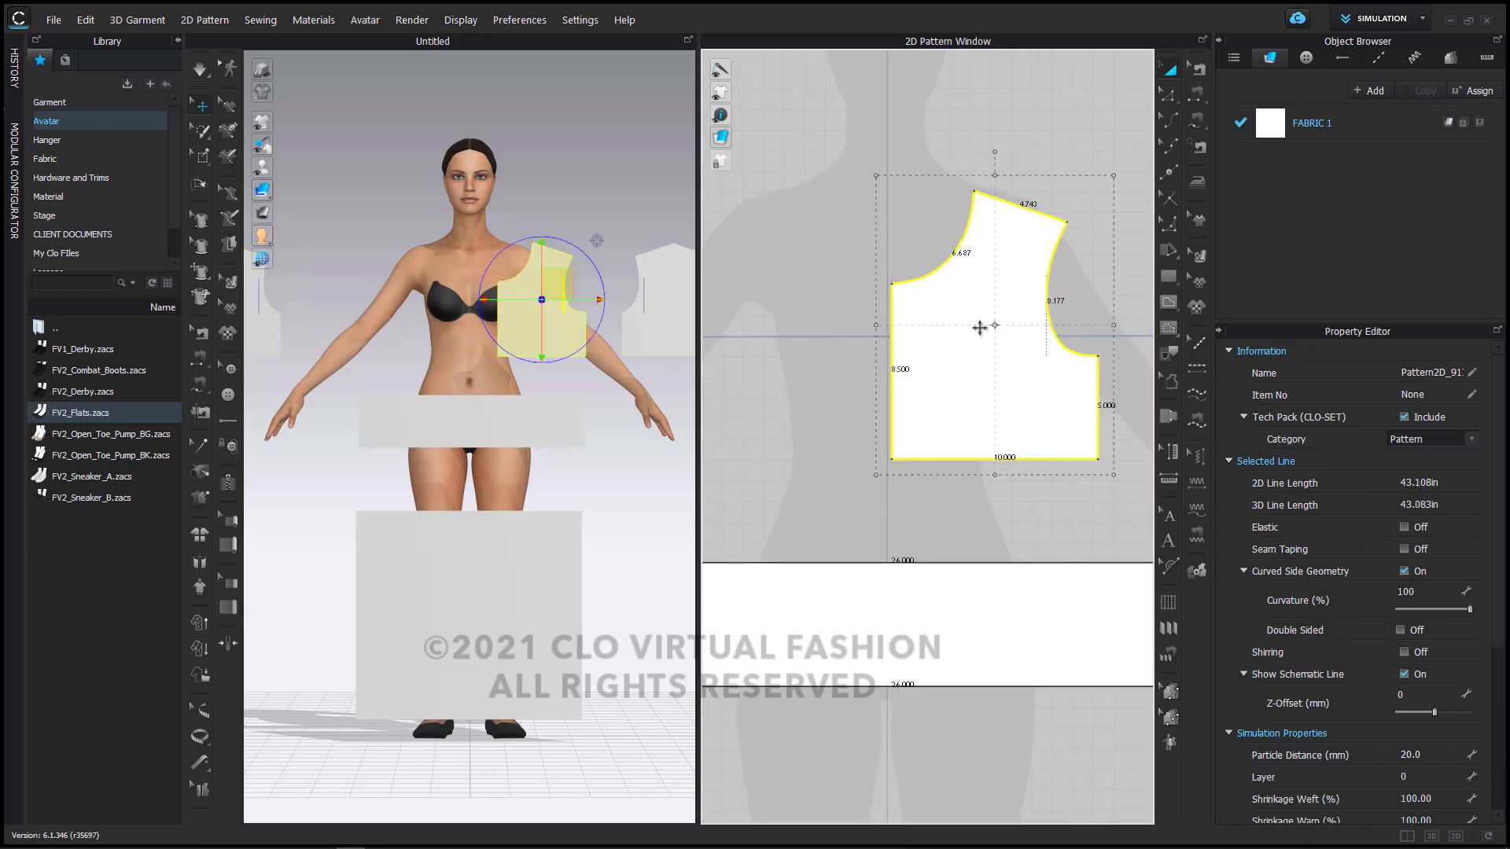
click(1168, 94)
click(894, 221)
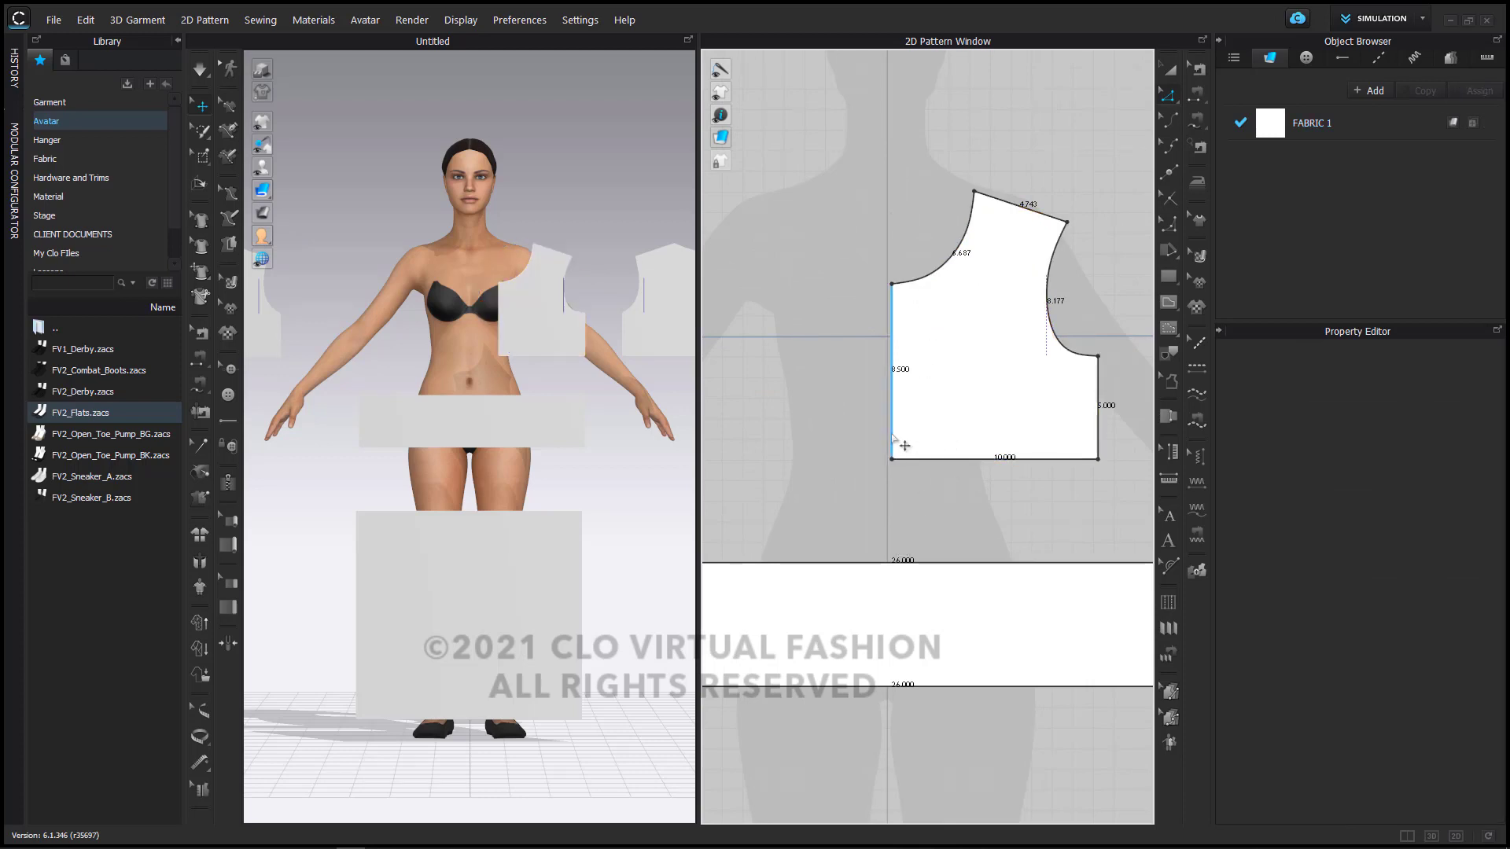
click(894, 441)
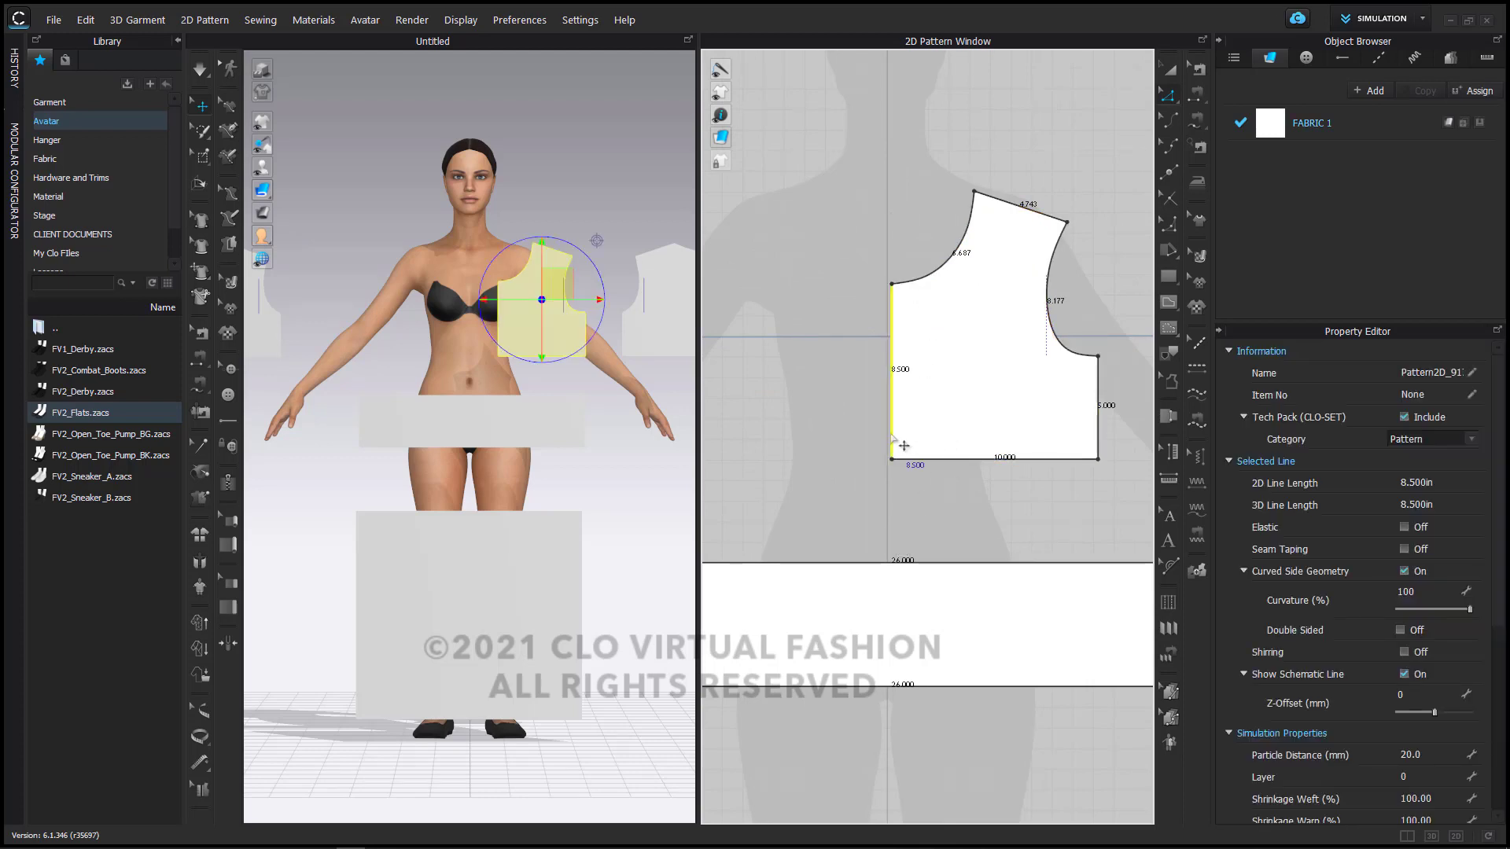
right_click(892, 437)
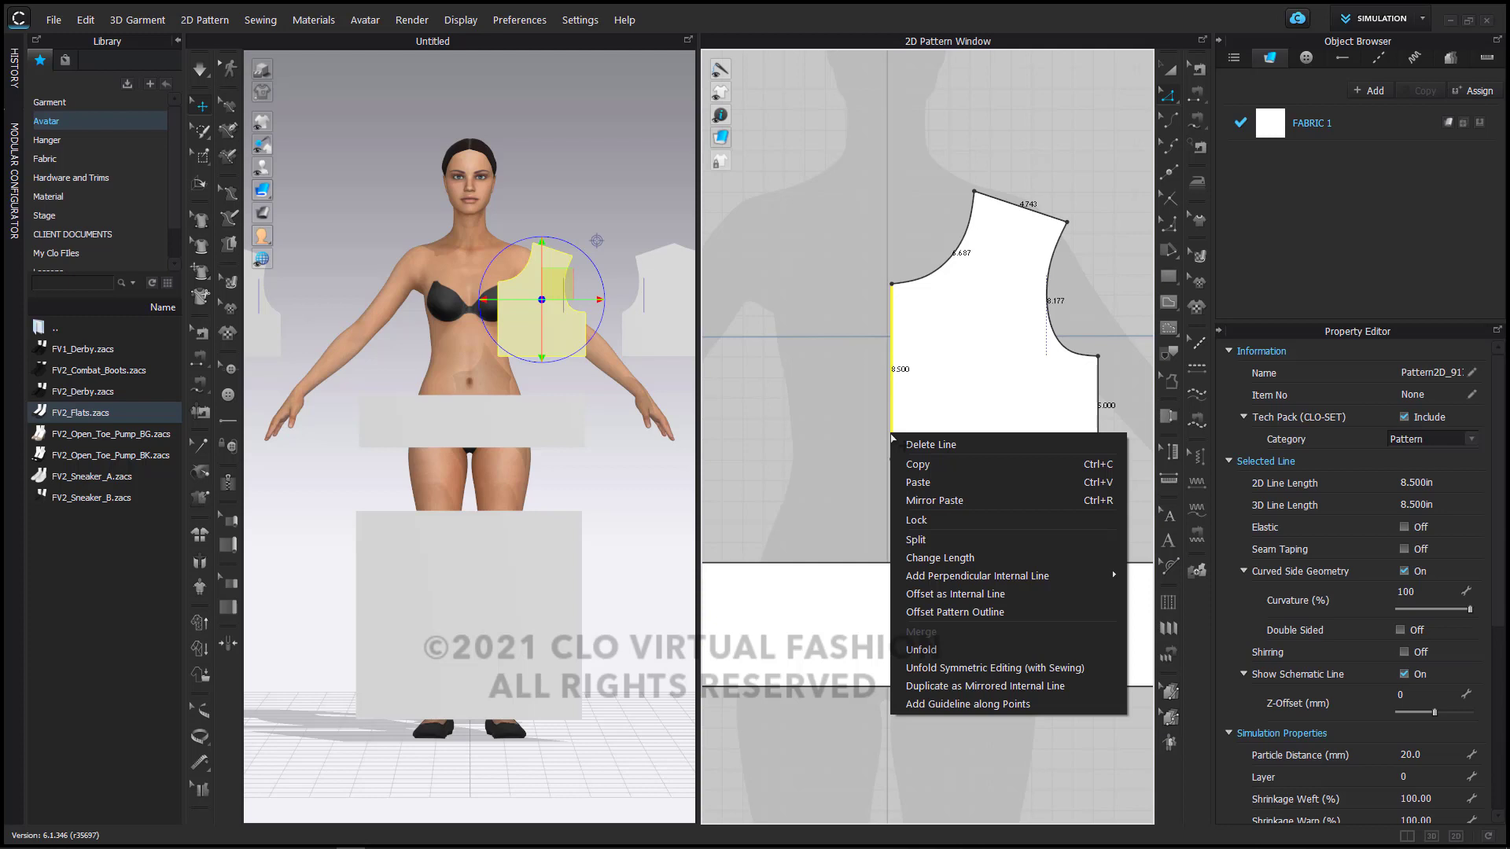
click(975, 670)
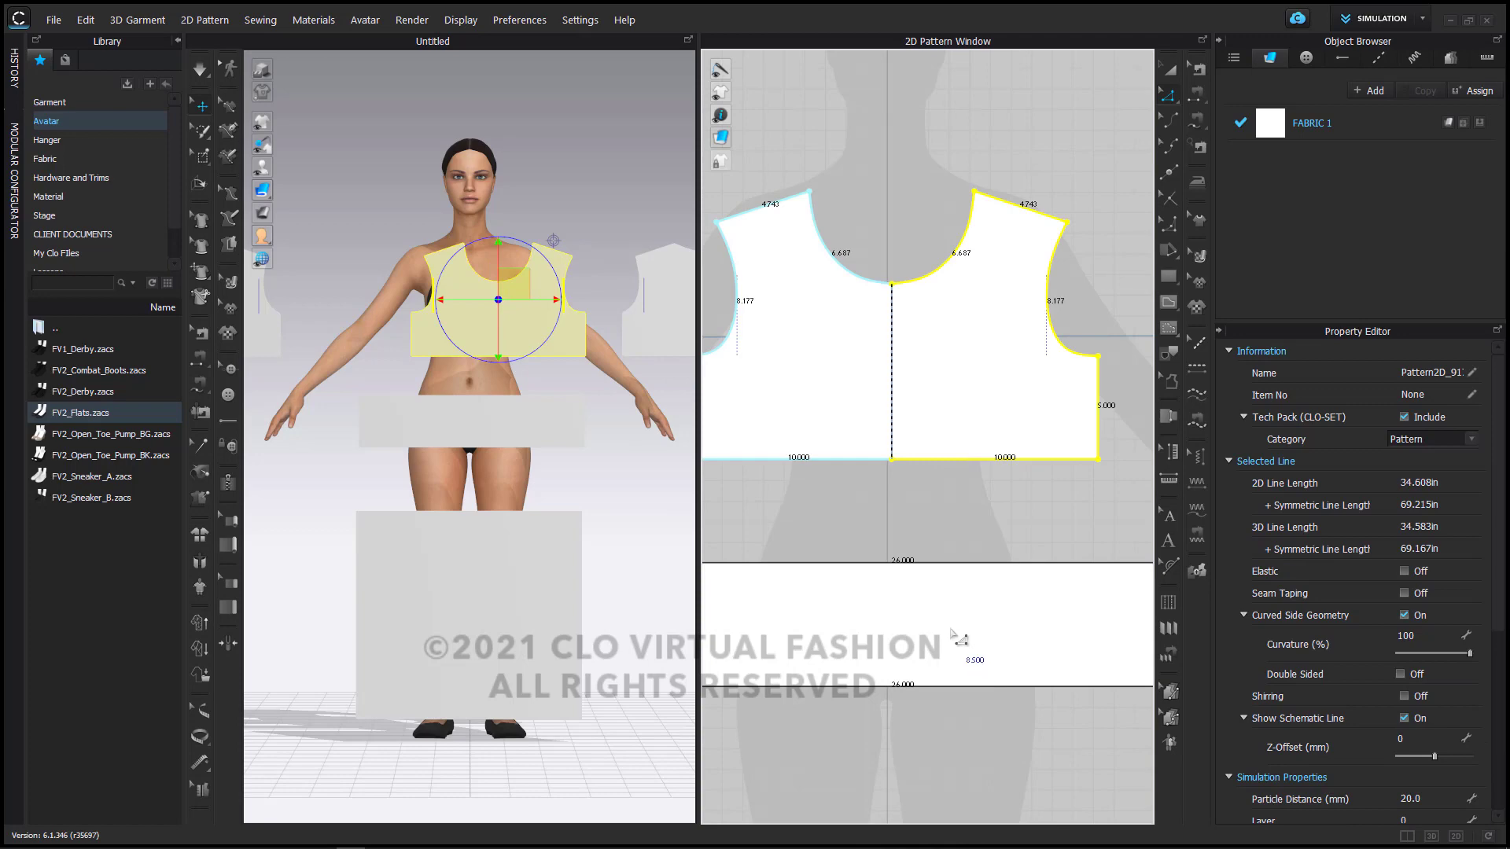
Step: Move the cloned symmetric upper-body piece closer to the unfolded centre piece
scroll(827, 480, down, 2)
scroll(828, 480, down, 3)
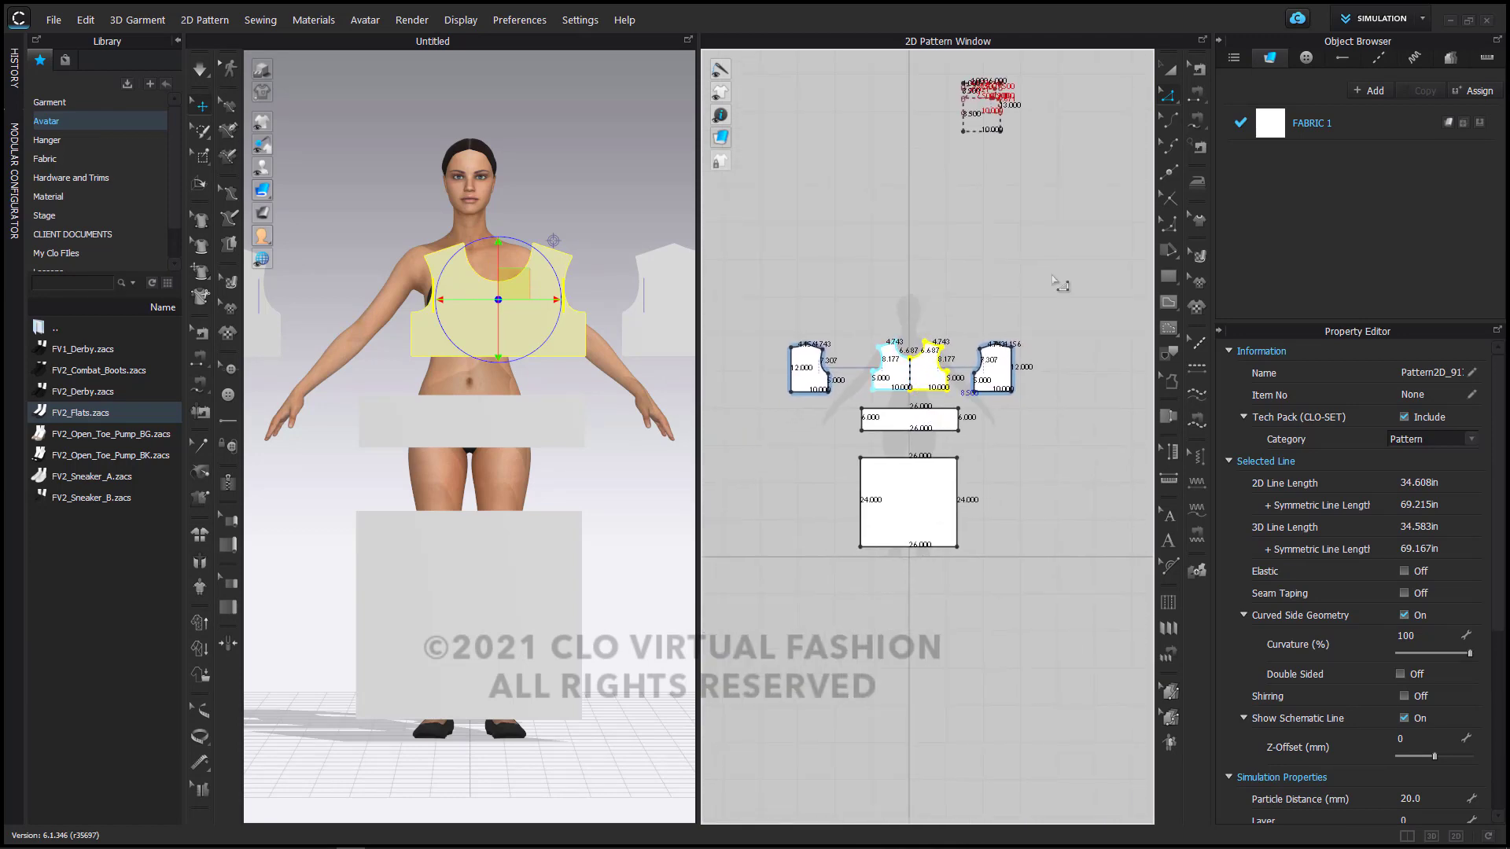
click(1170, 69)
click(894, 282)
scroll(904, 357, up, 2)
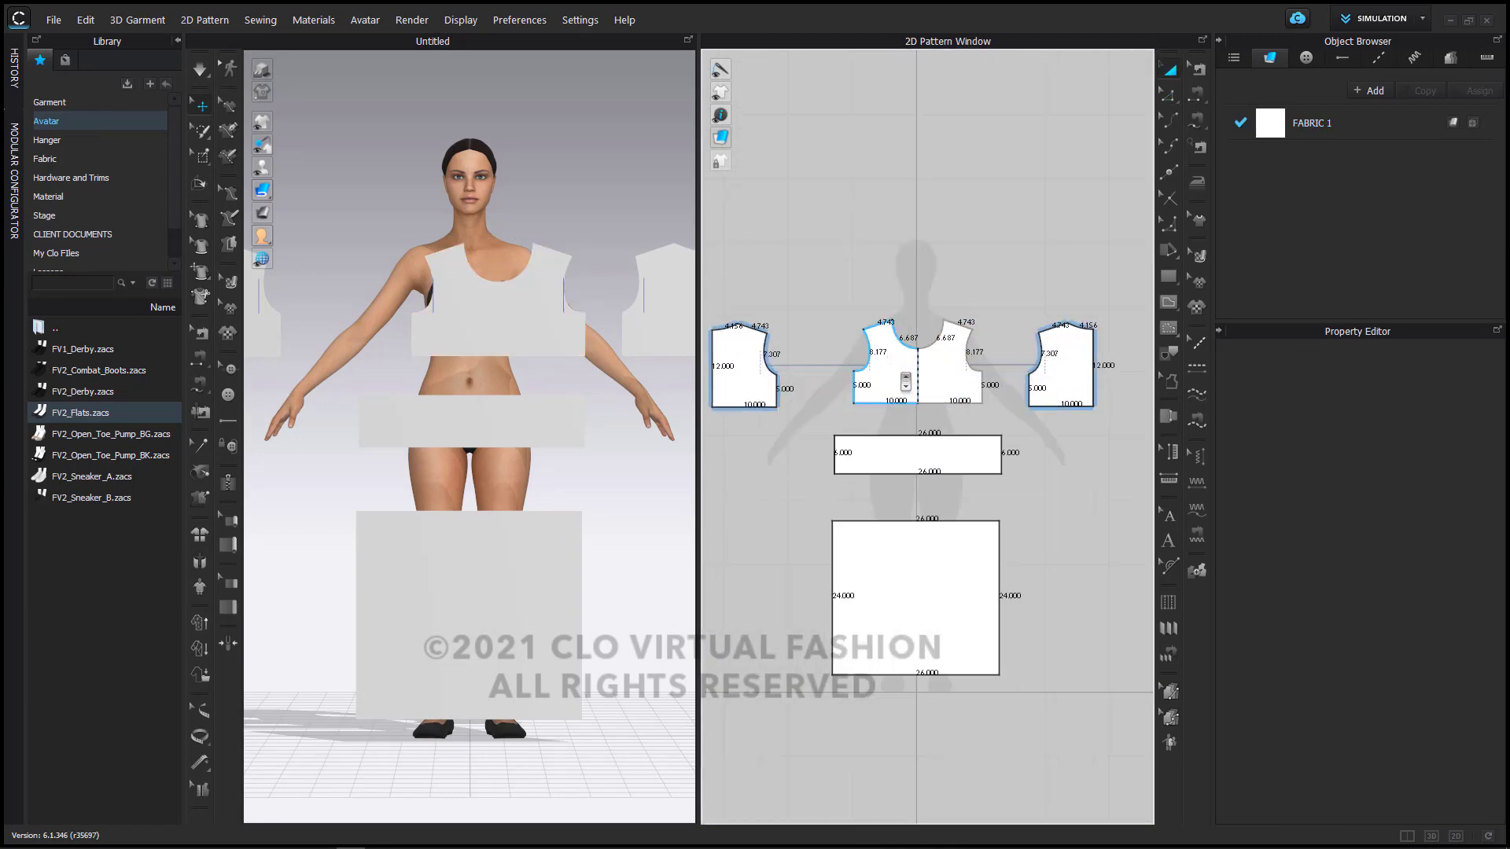
click(784, 385)
drag(784, 385, 783, 378)
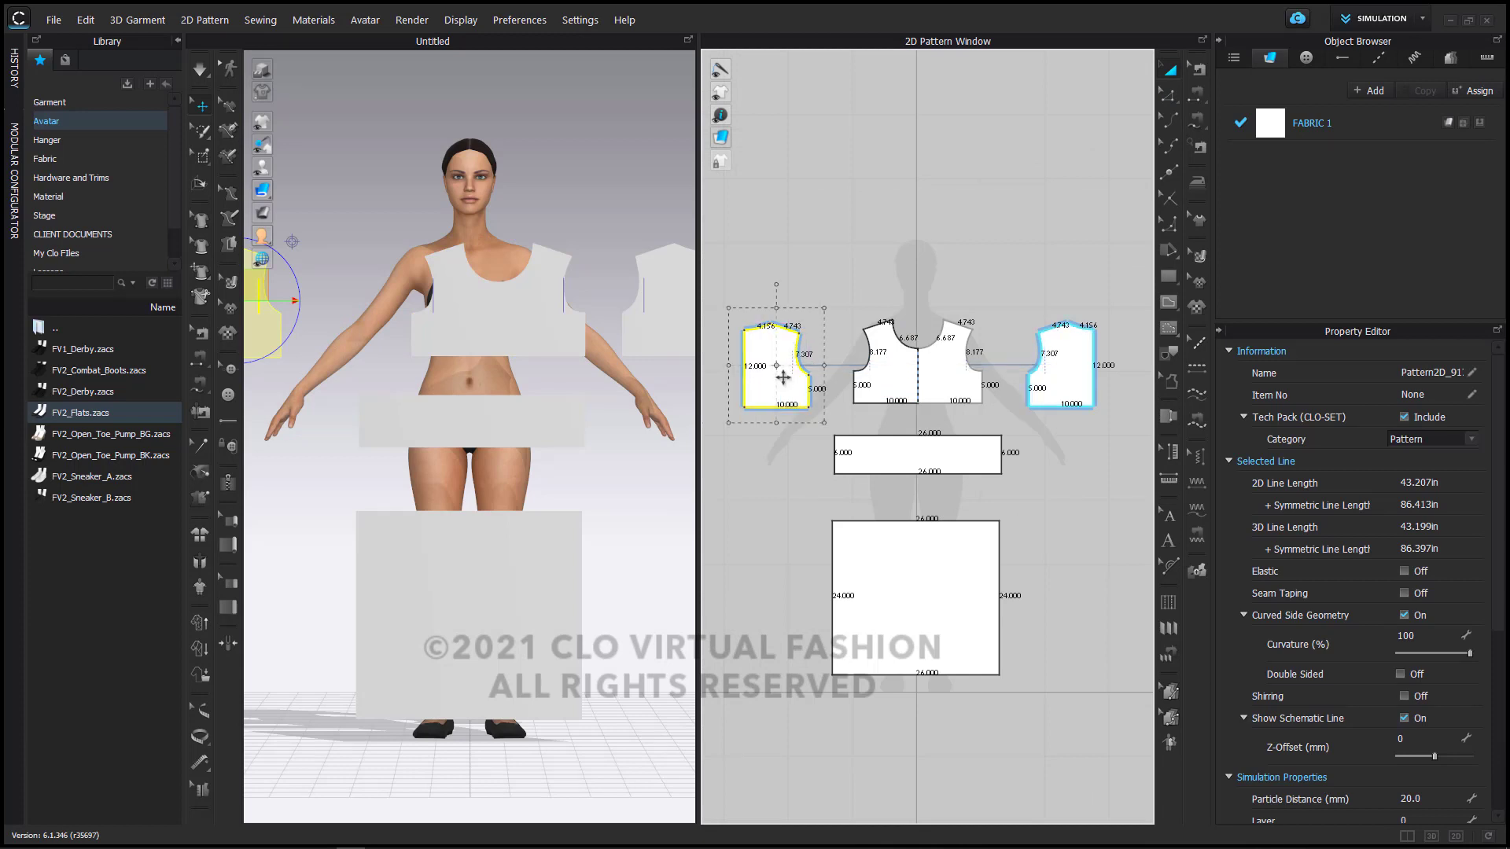
Step: Move the large 26 by 24 in rectangle straight down, widening the gap below the narrow strip
middle_drag(908, 553, 904, 482)
click(897, 500)
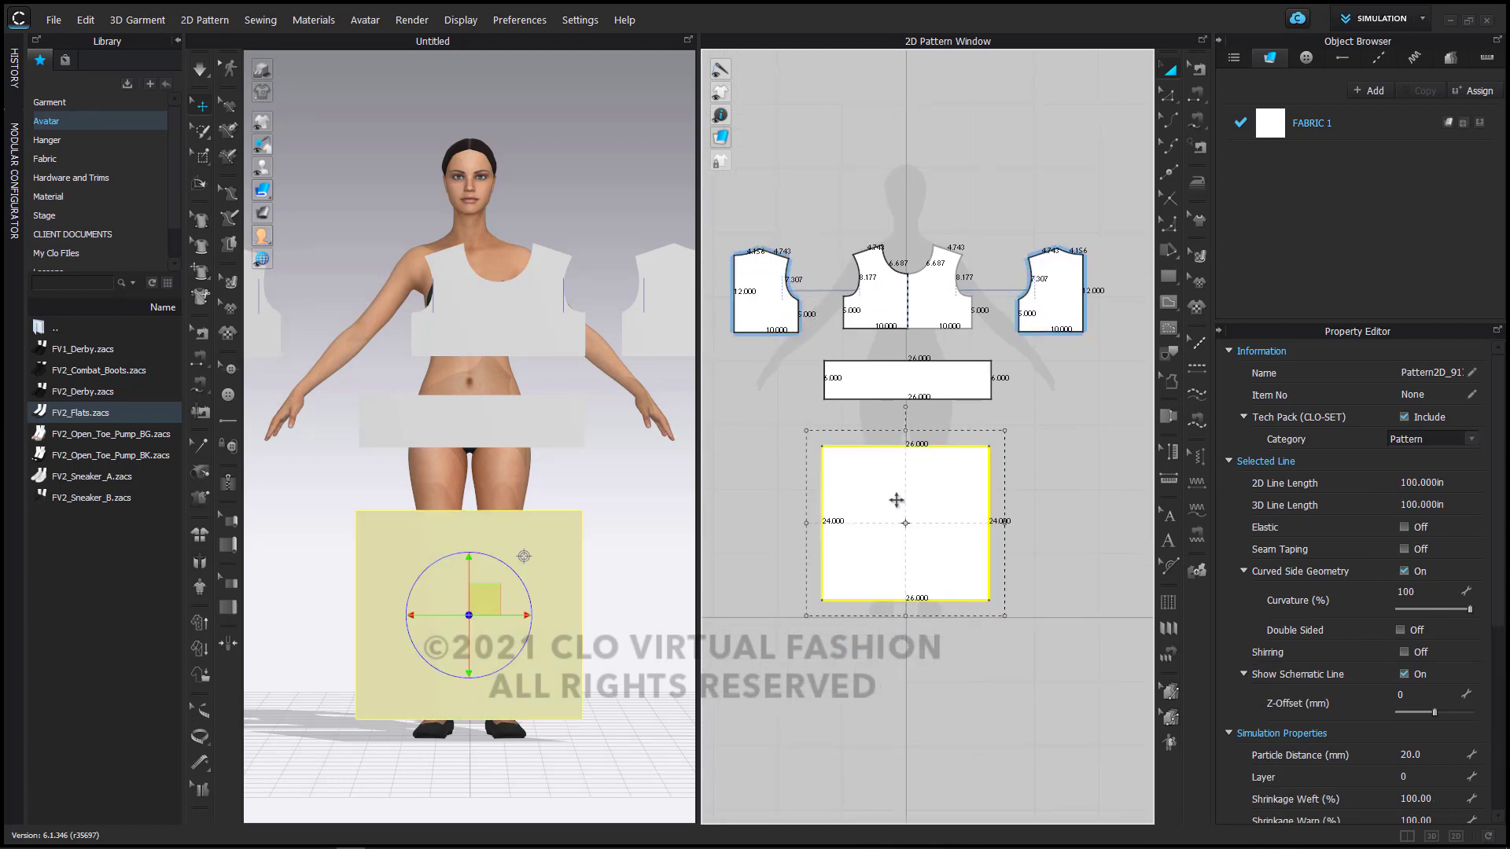
drag(897, 486, 897, 547)
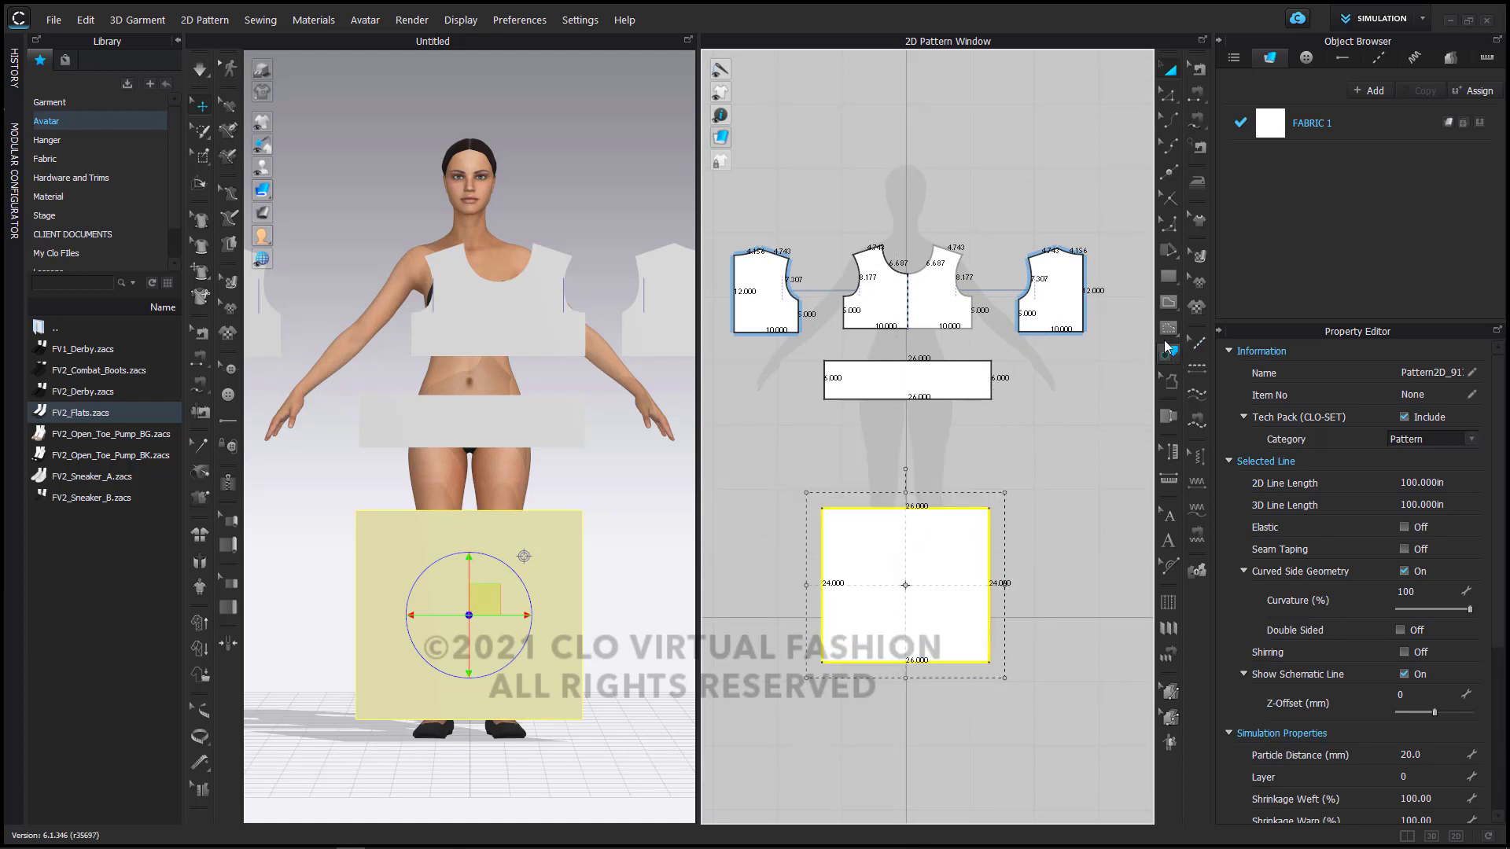
Step: Using Fullness (Line) on the large rectangle, define its bottom edge as the fullness line and its top edge as the slash line
mouse_move(1174, 252)
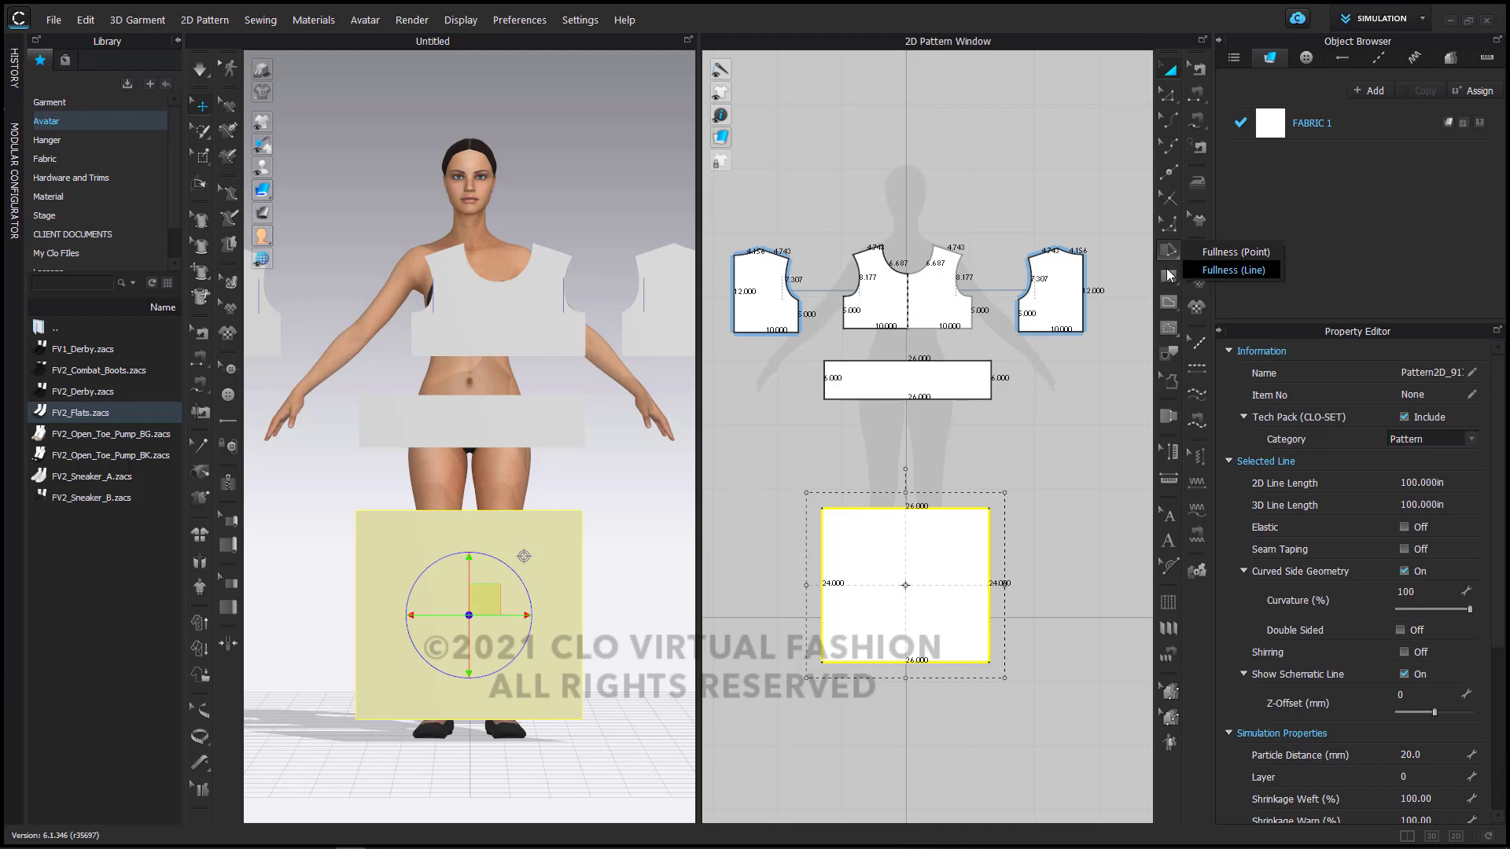
click(1234, 270)
mouse_move(1167, 261)
click(1220, 270)
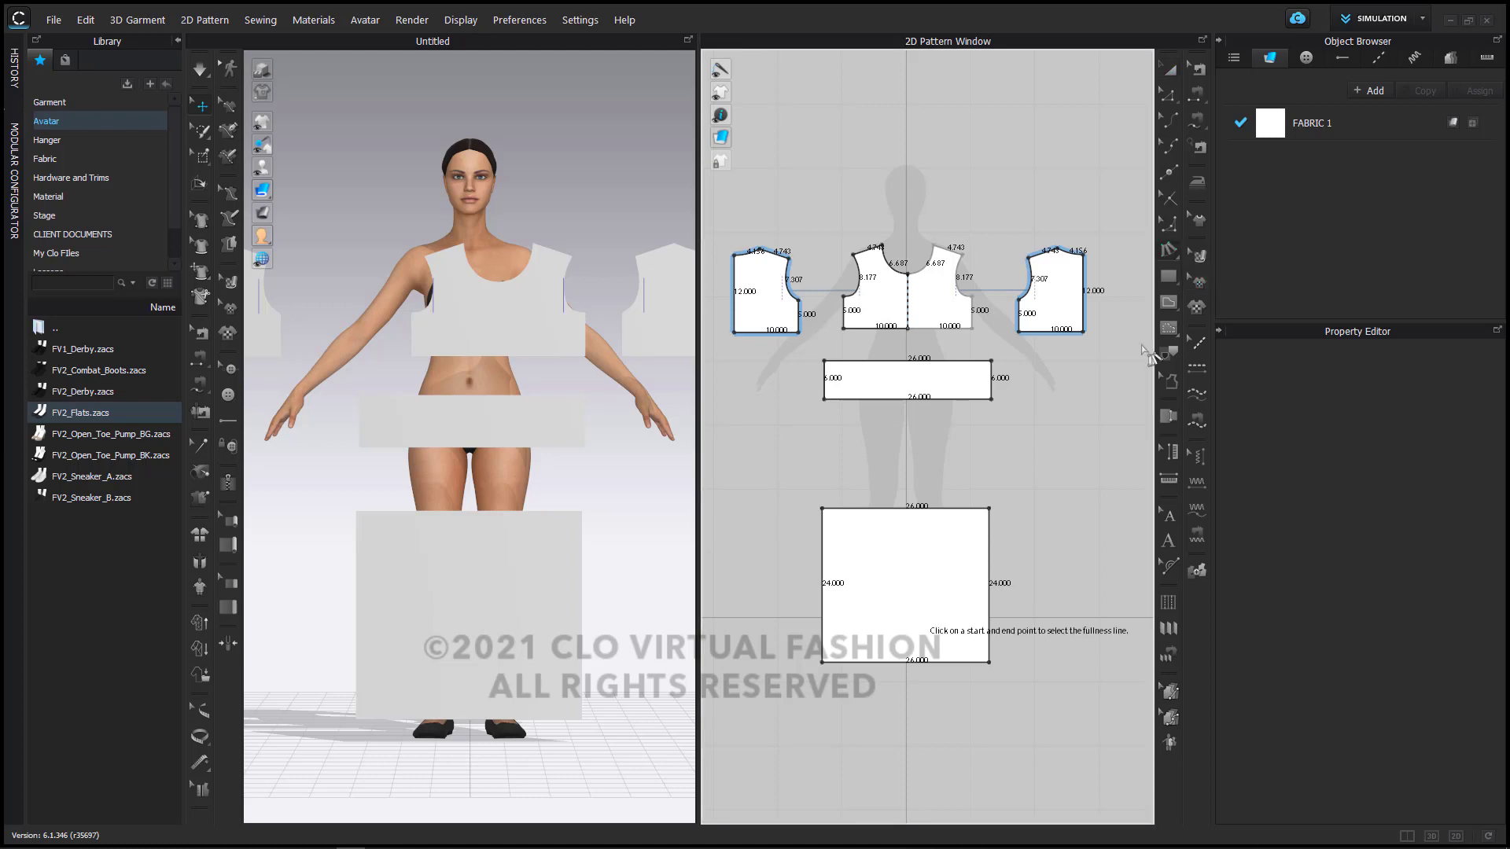
click(822, 663)
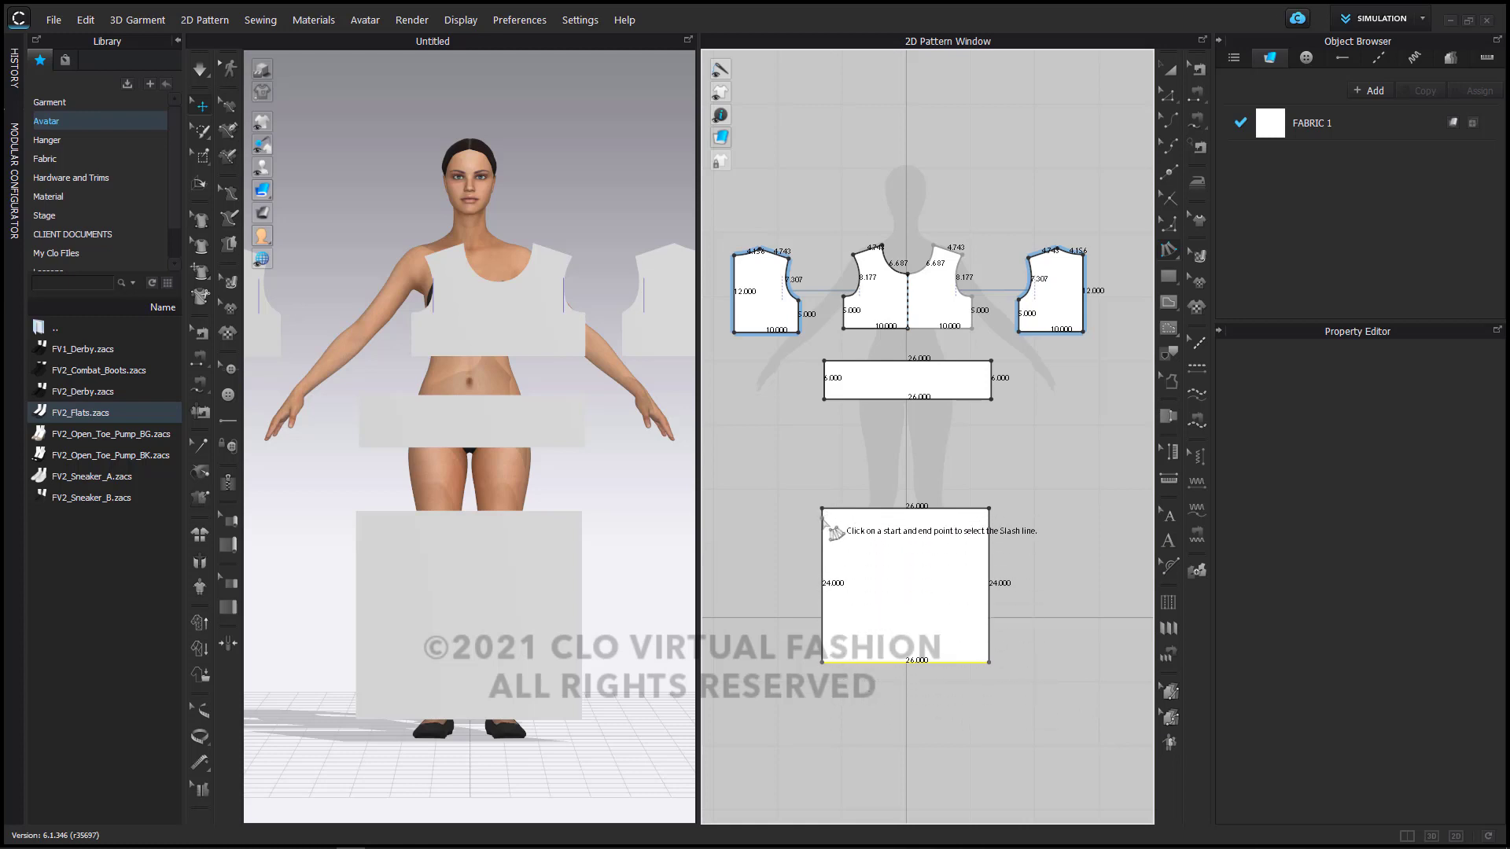
click(823, 508)
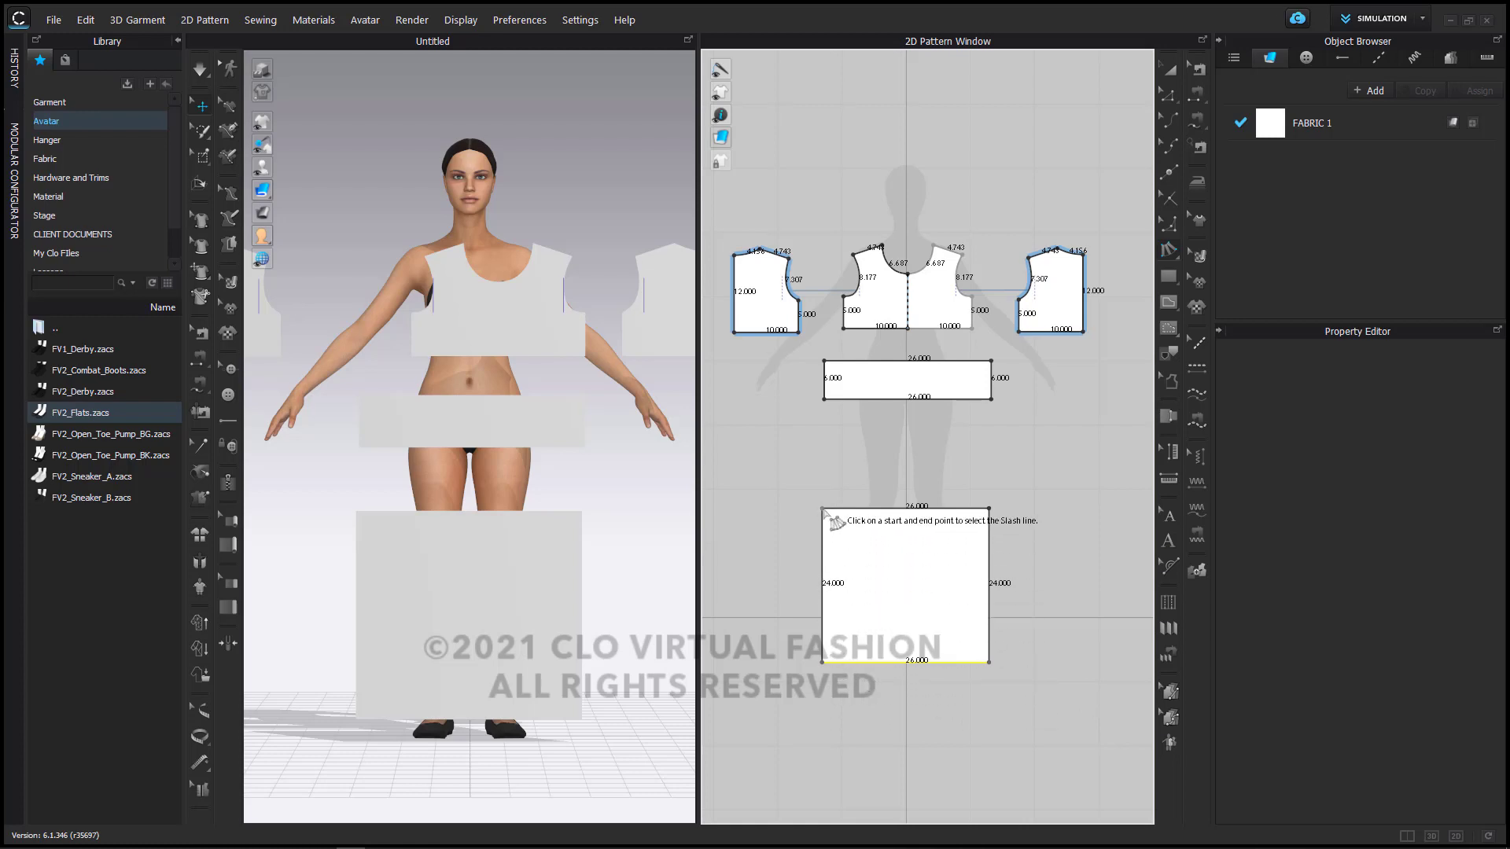
click(989, 509)
click(989, 662)
click(823, 663)
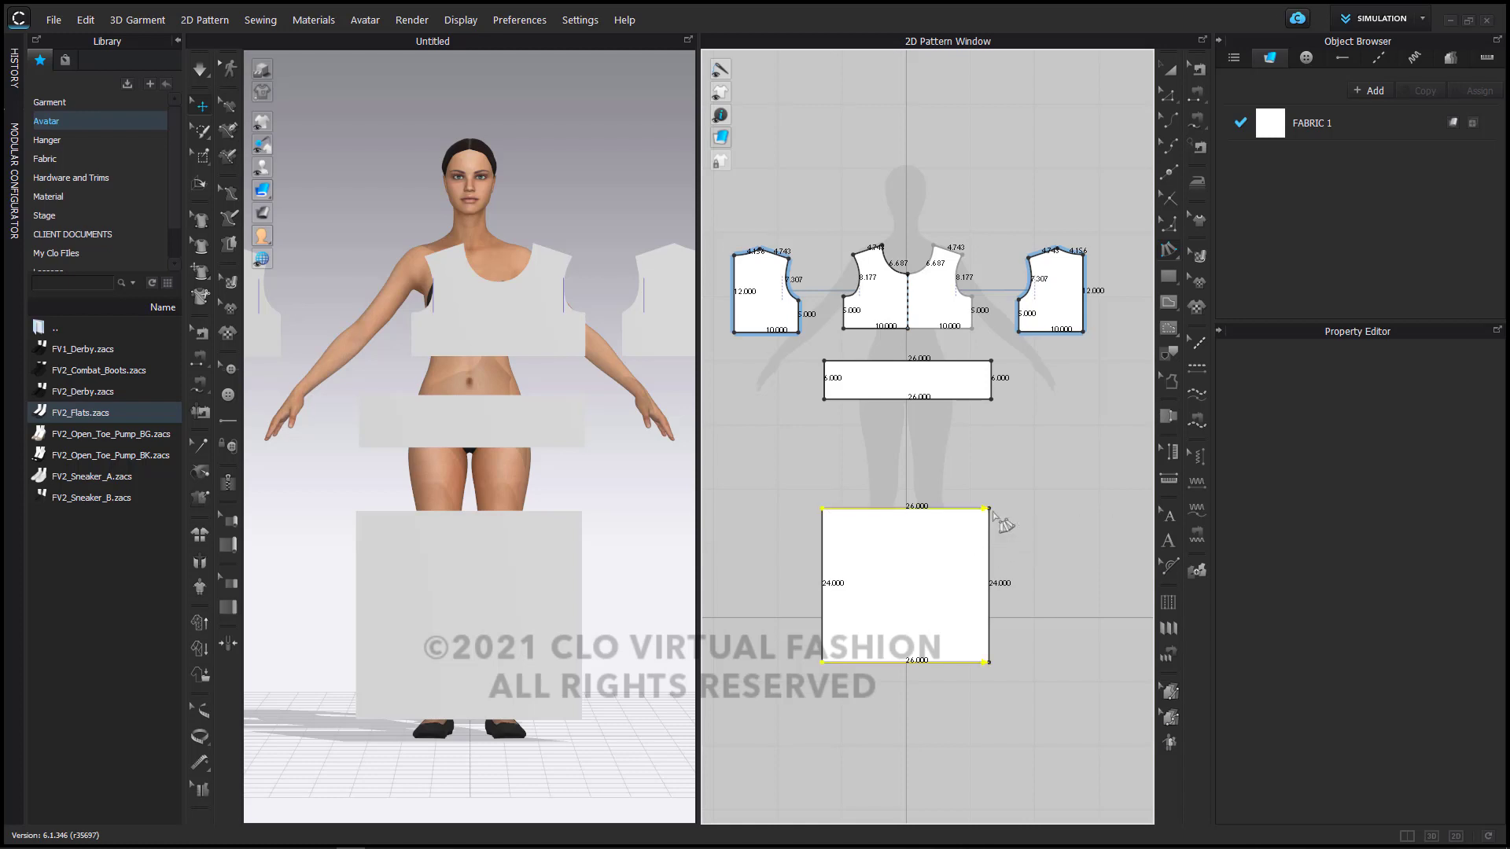
drag(757, 264, 622, 283)
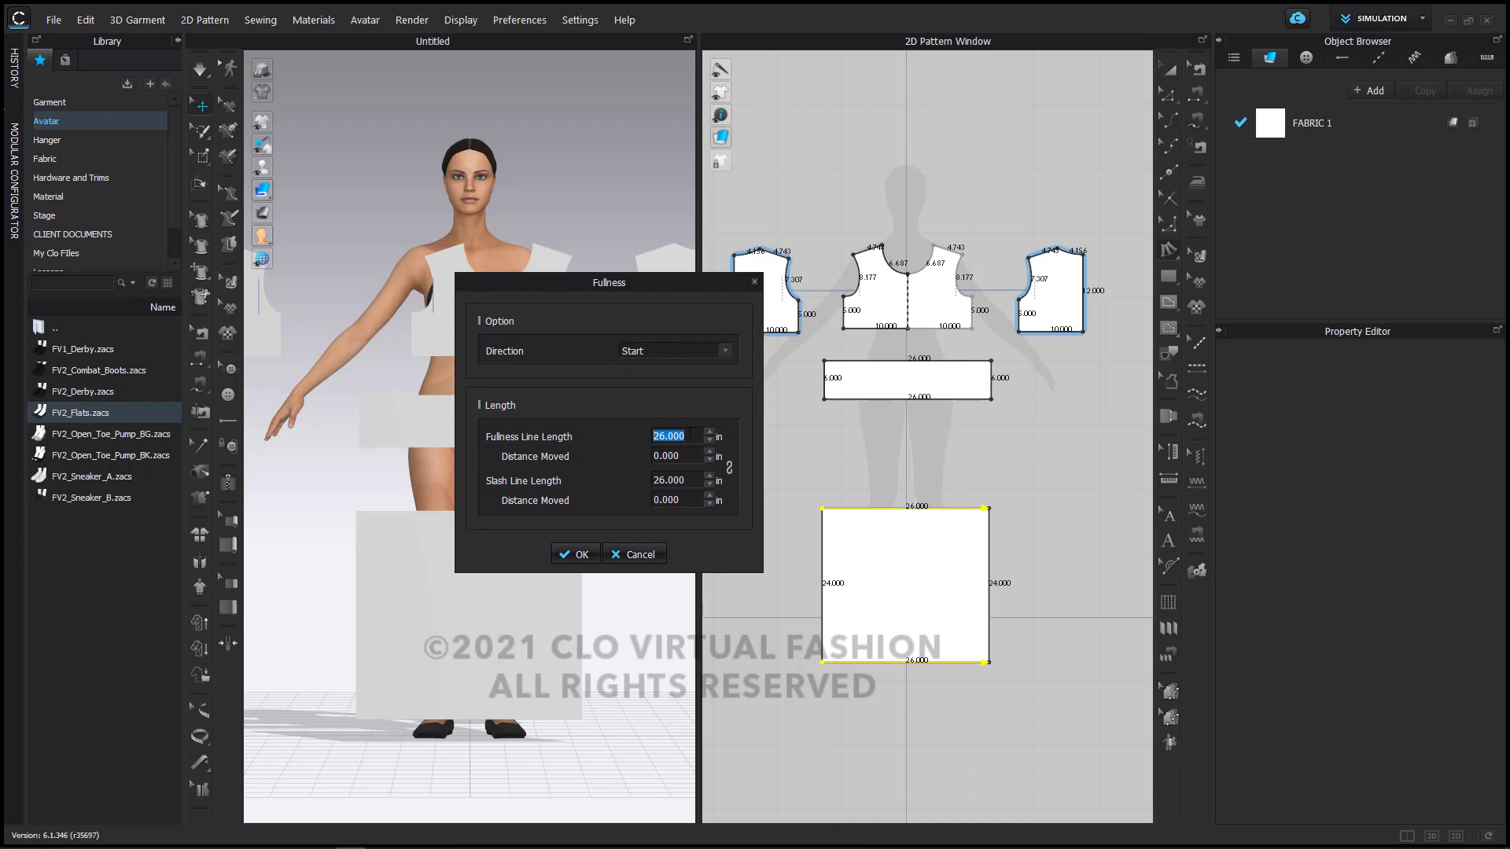
text(80)
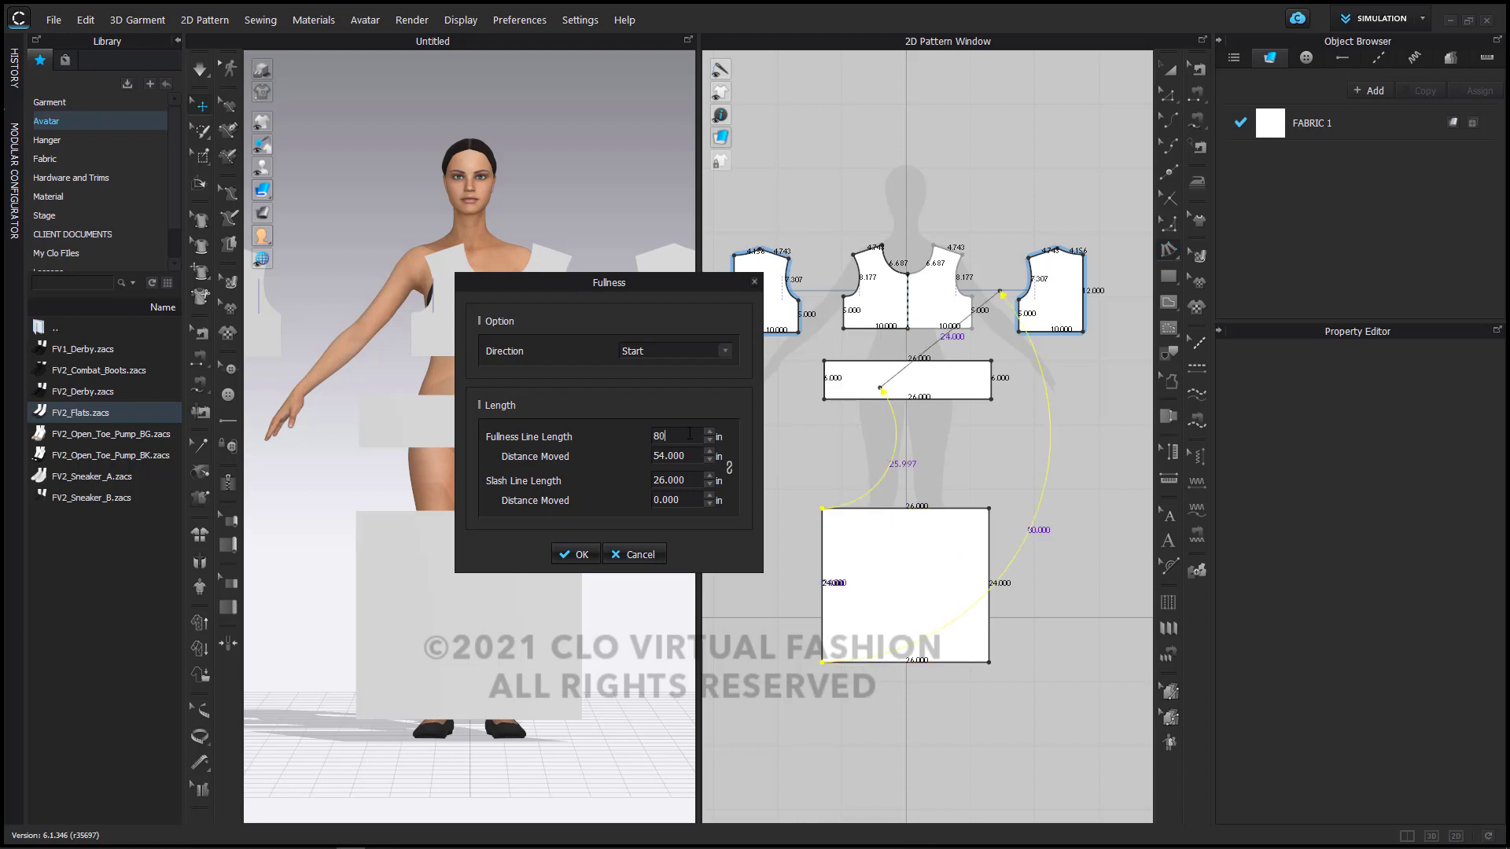
key(BackSpace)
text(10)
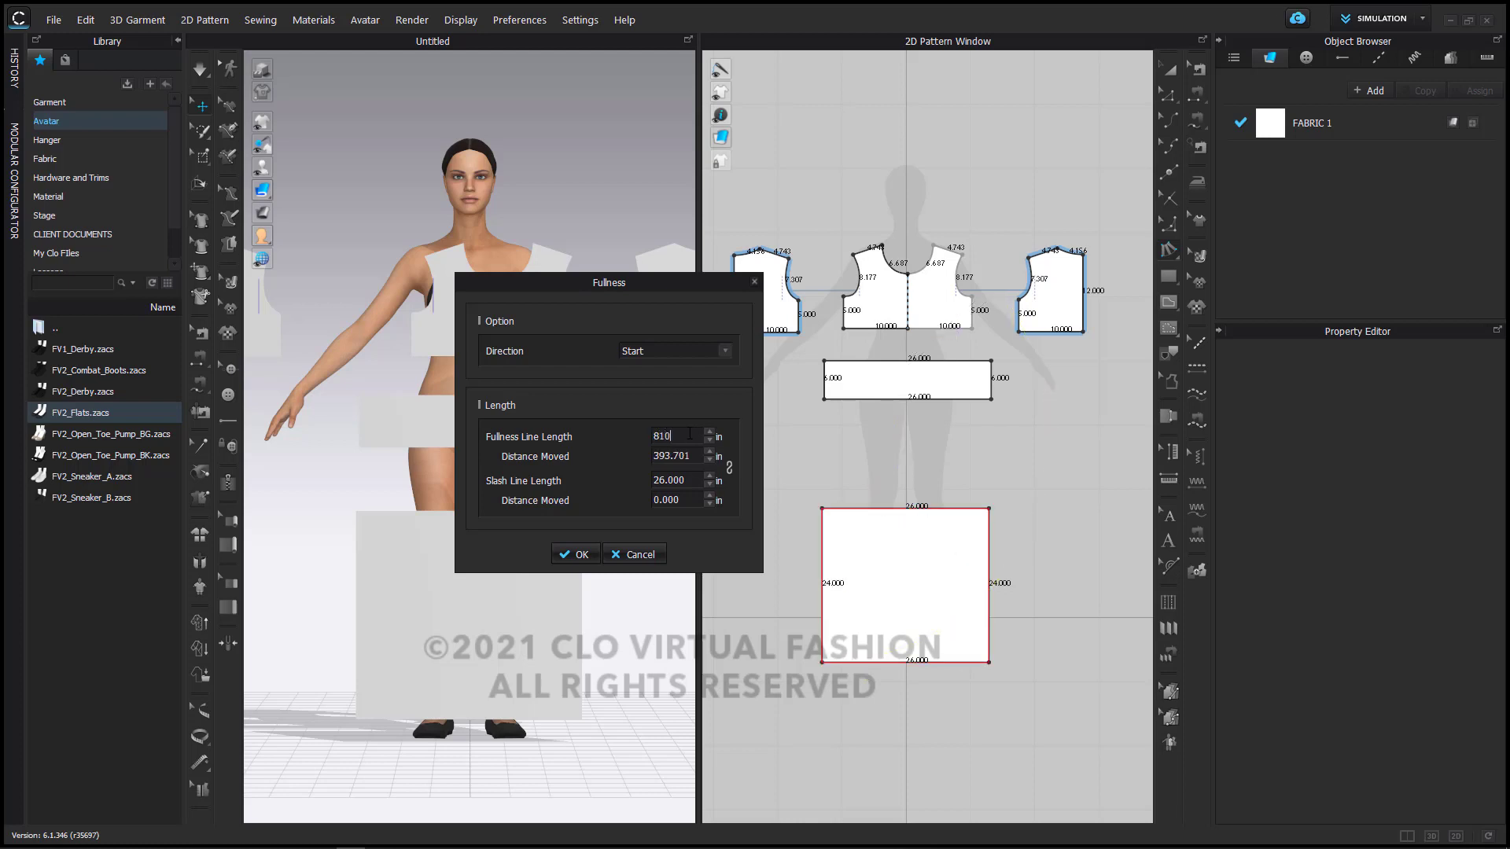
key(BackSpace)
key(BackSpace)
key(BackSpace)
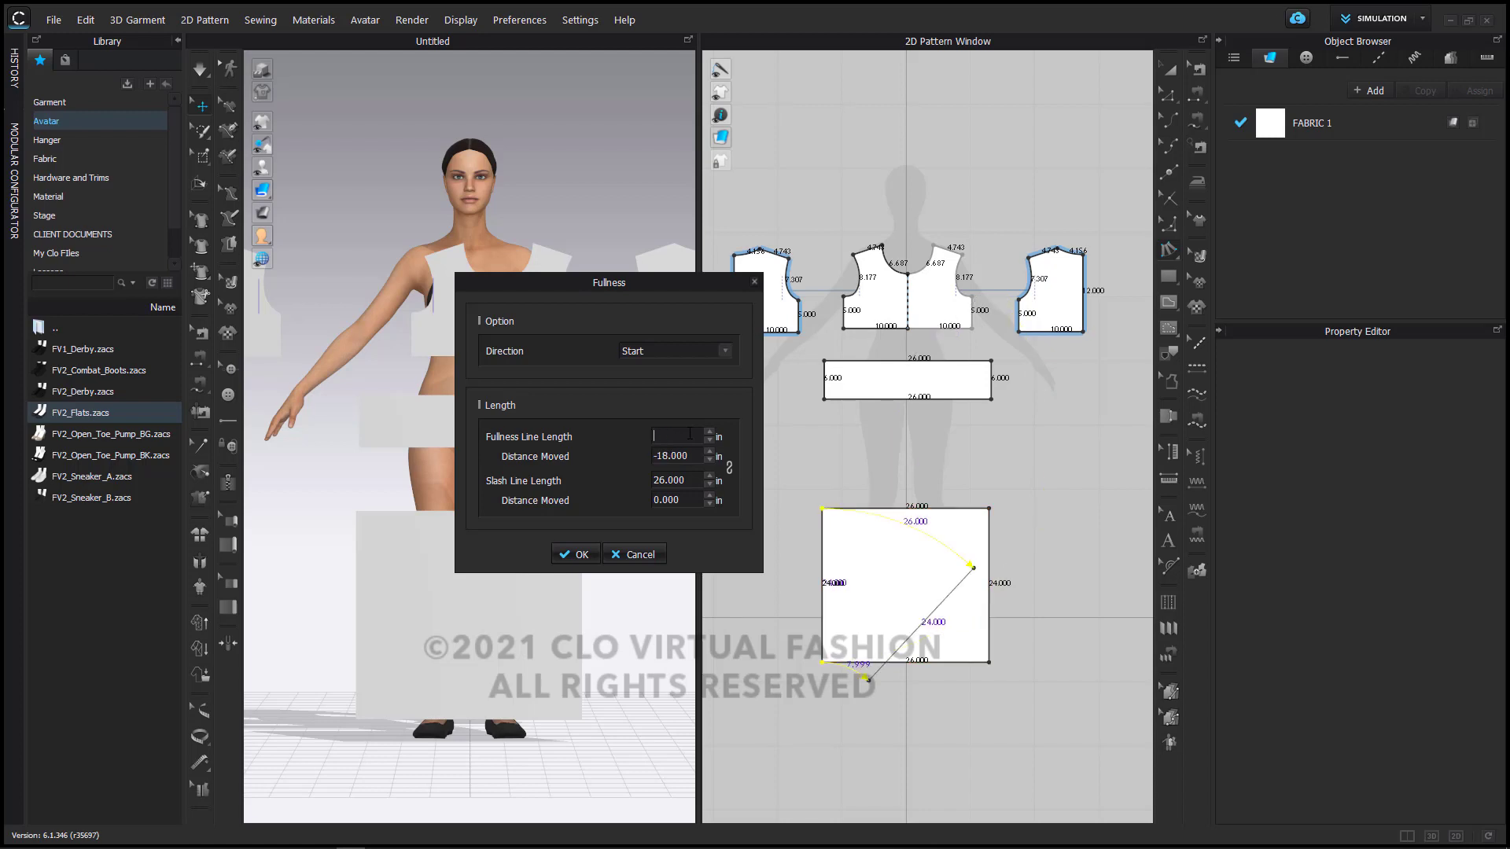
Step: Set the large rectangle's fullness line length to 100 in and spread the fullness in both directions
text(100)
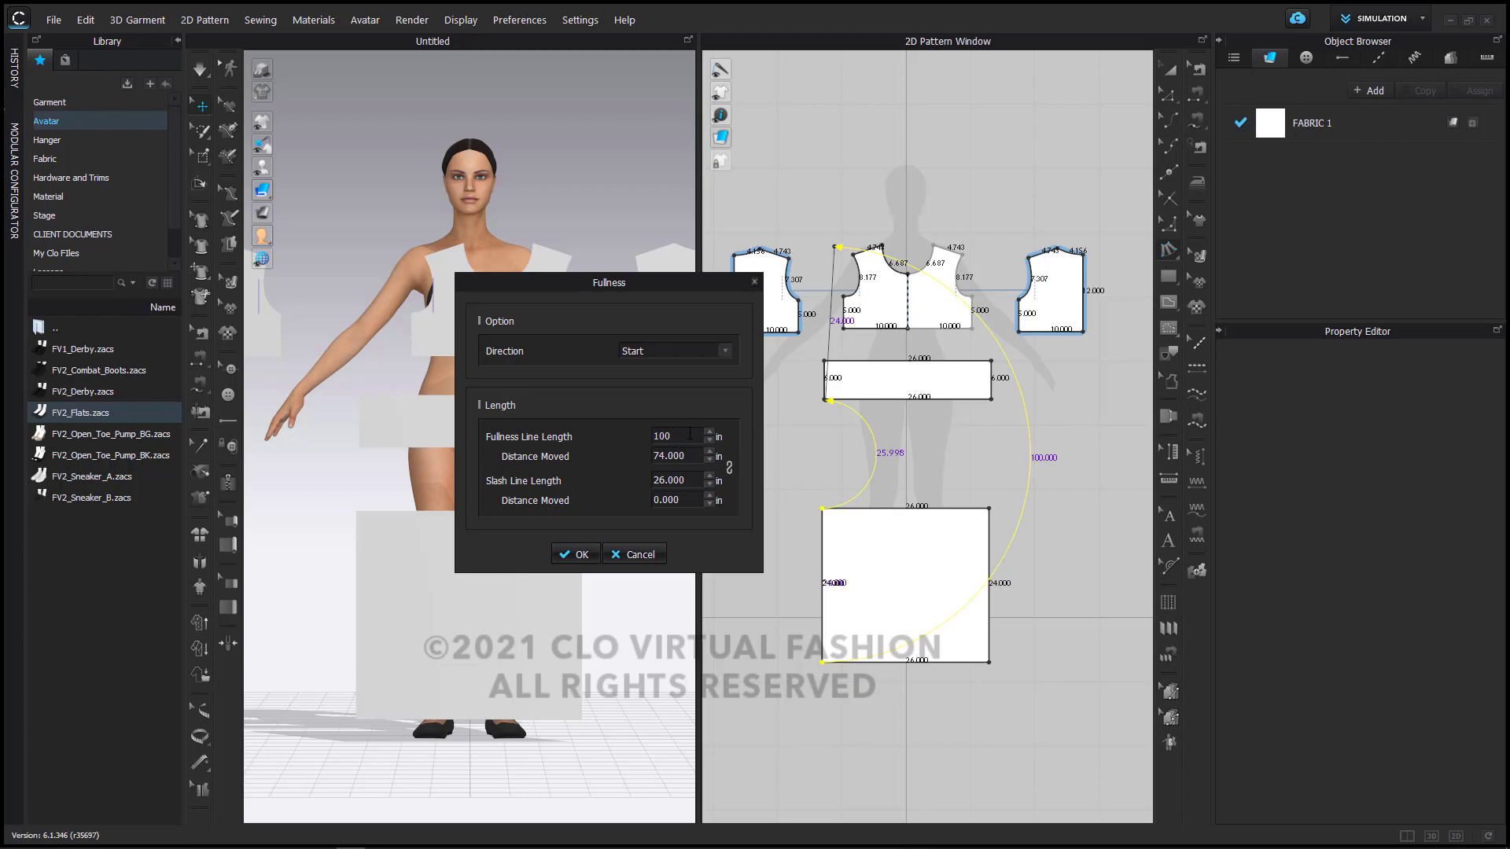
click(653, 350)
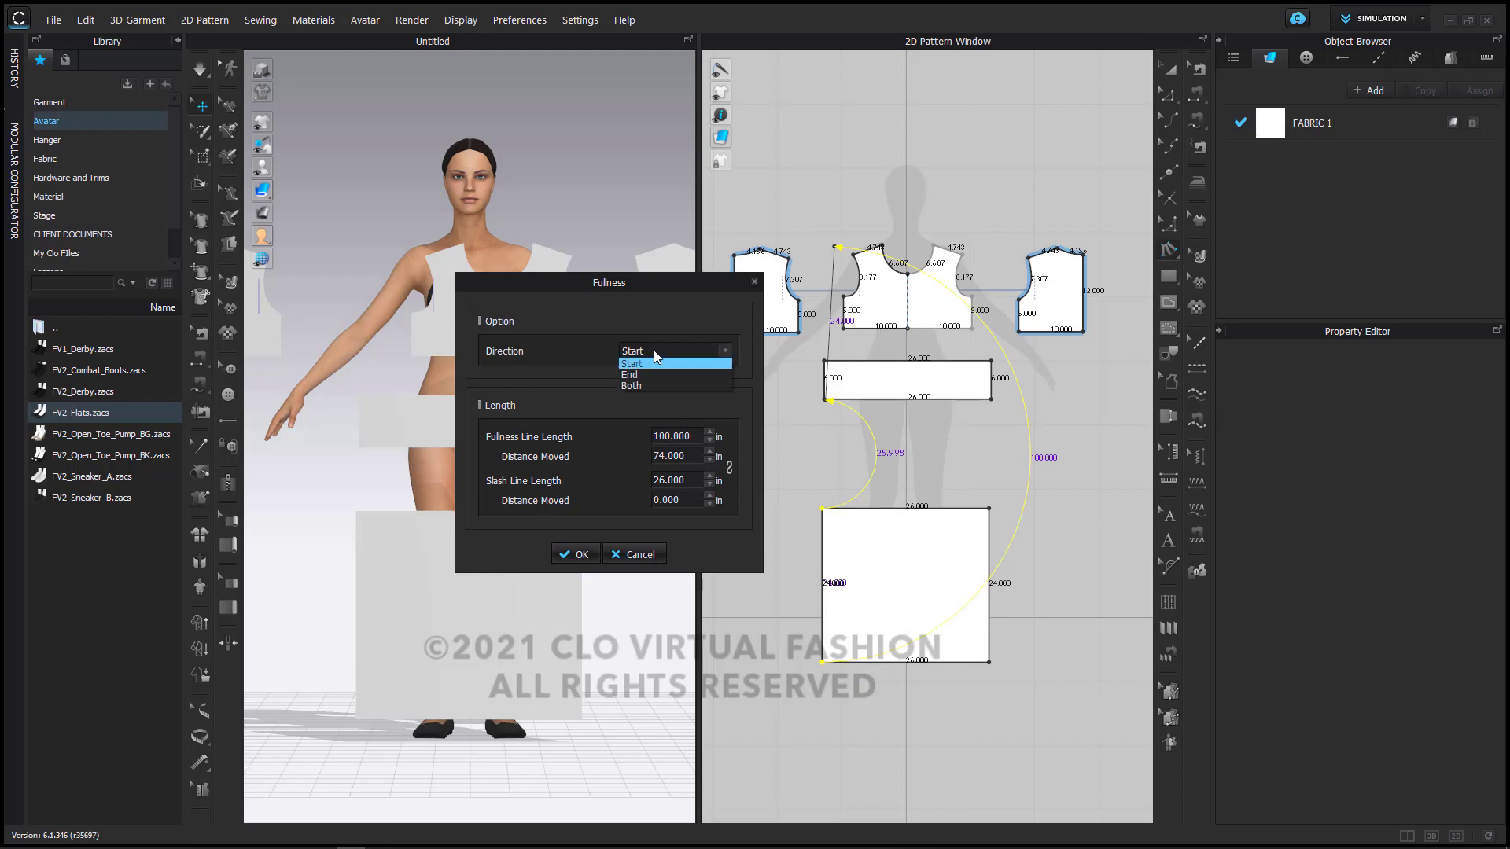
click(648, 385)
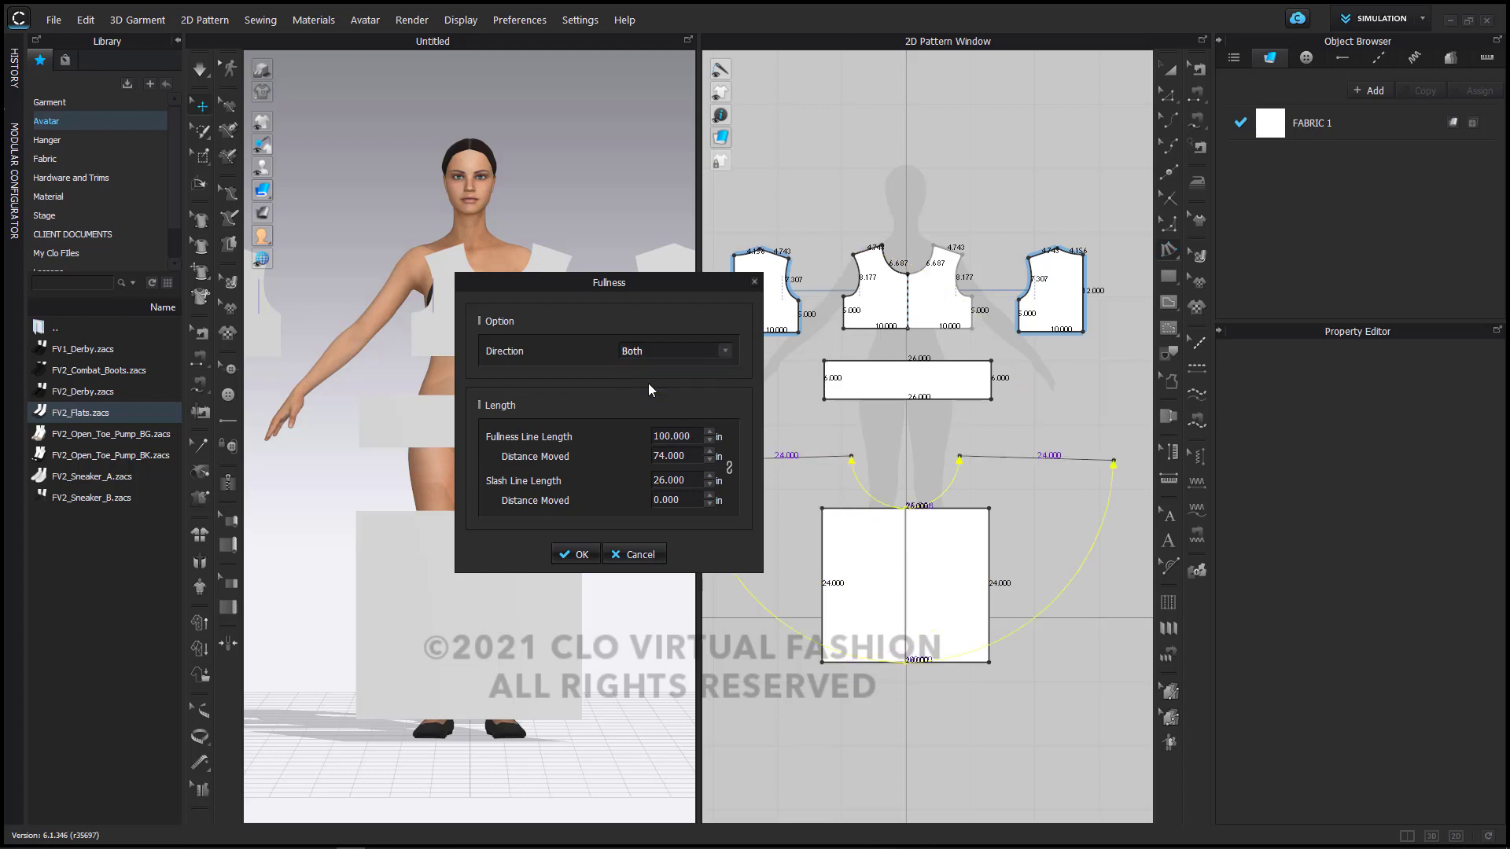
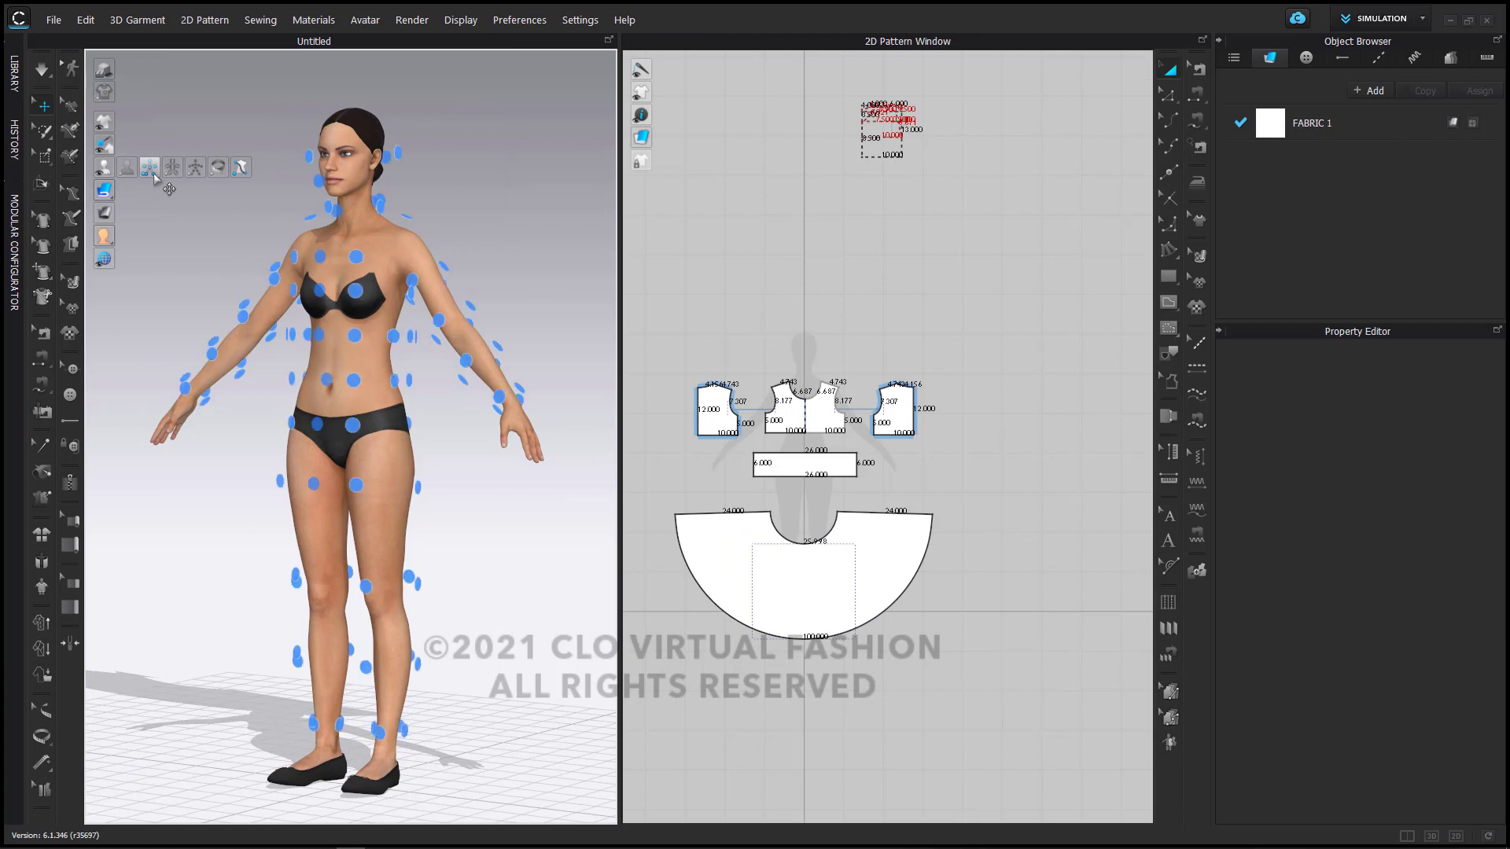
Step: Arrange the centre upper-body piece on the avatar's front chest and the outer symmetric pair on the upper back
click(819, 415)
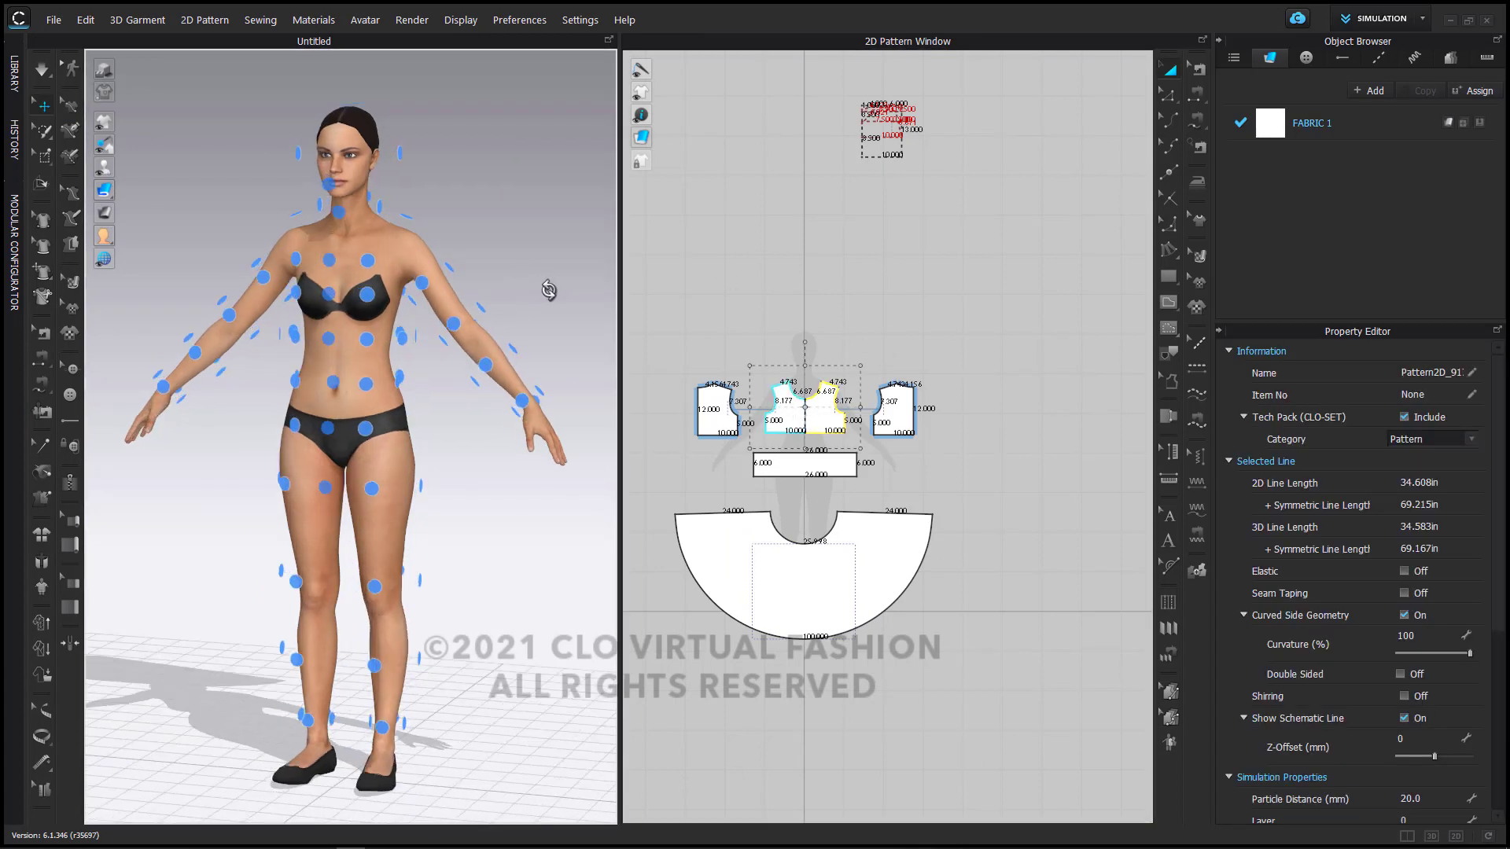
click(340, 305)
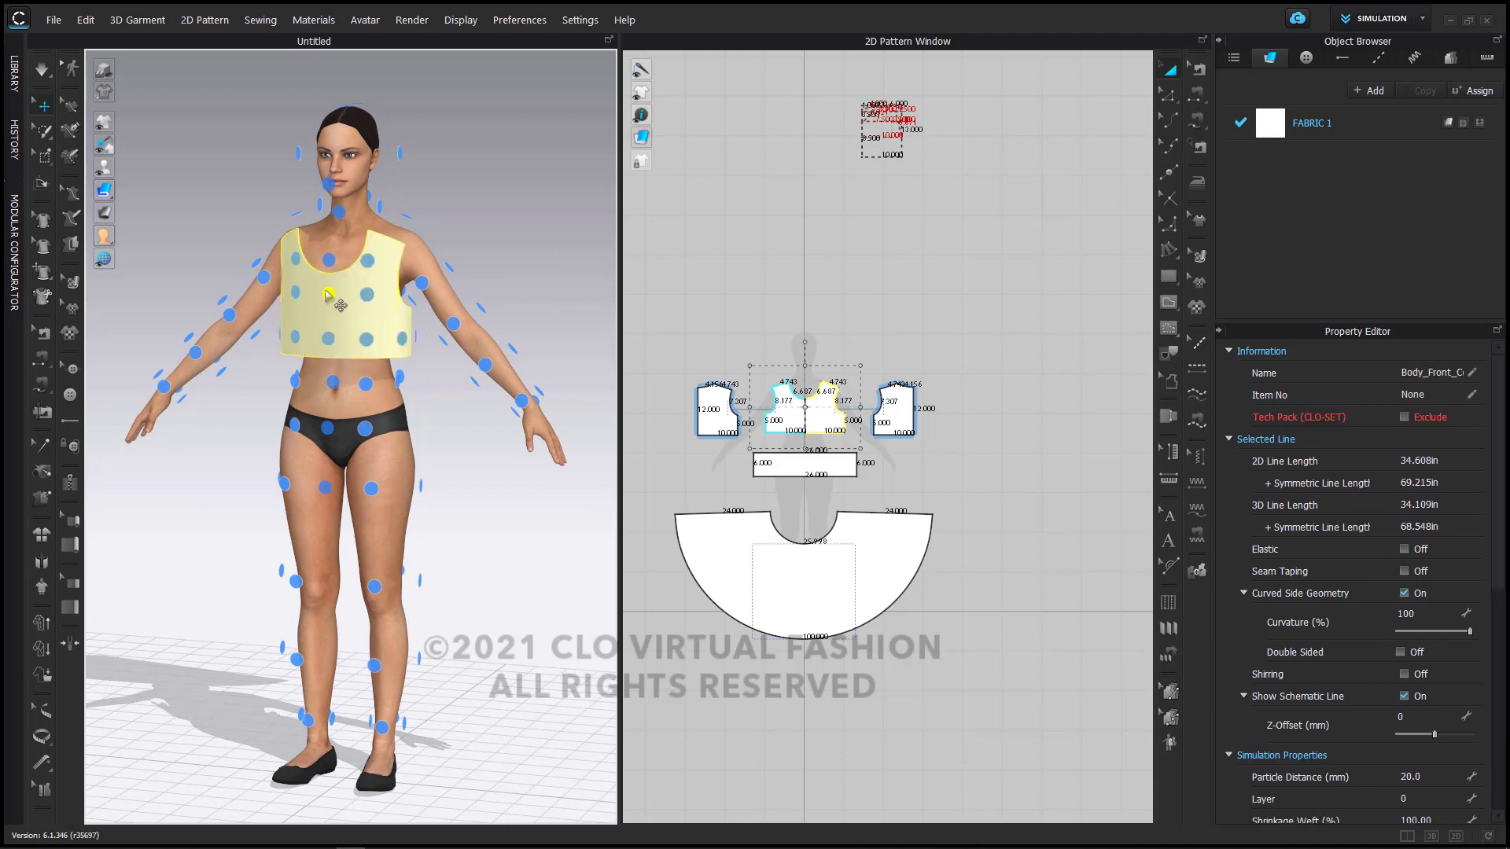
right_drag(546, 264, 233, 266)
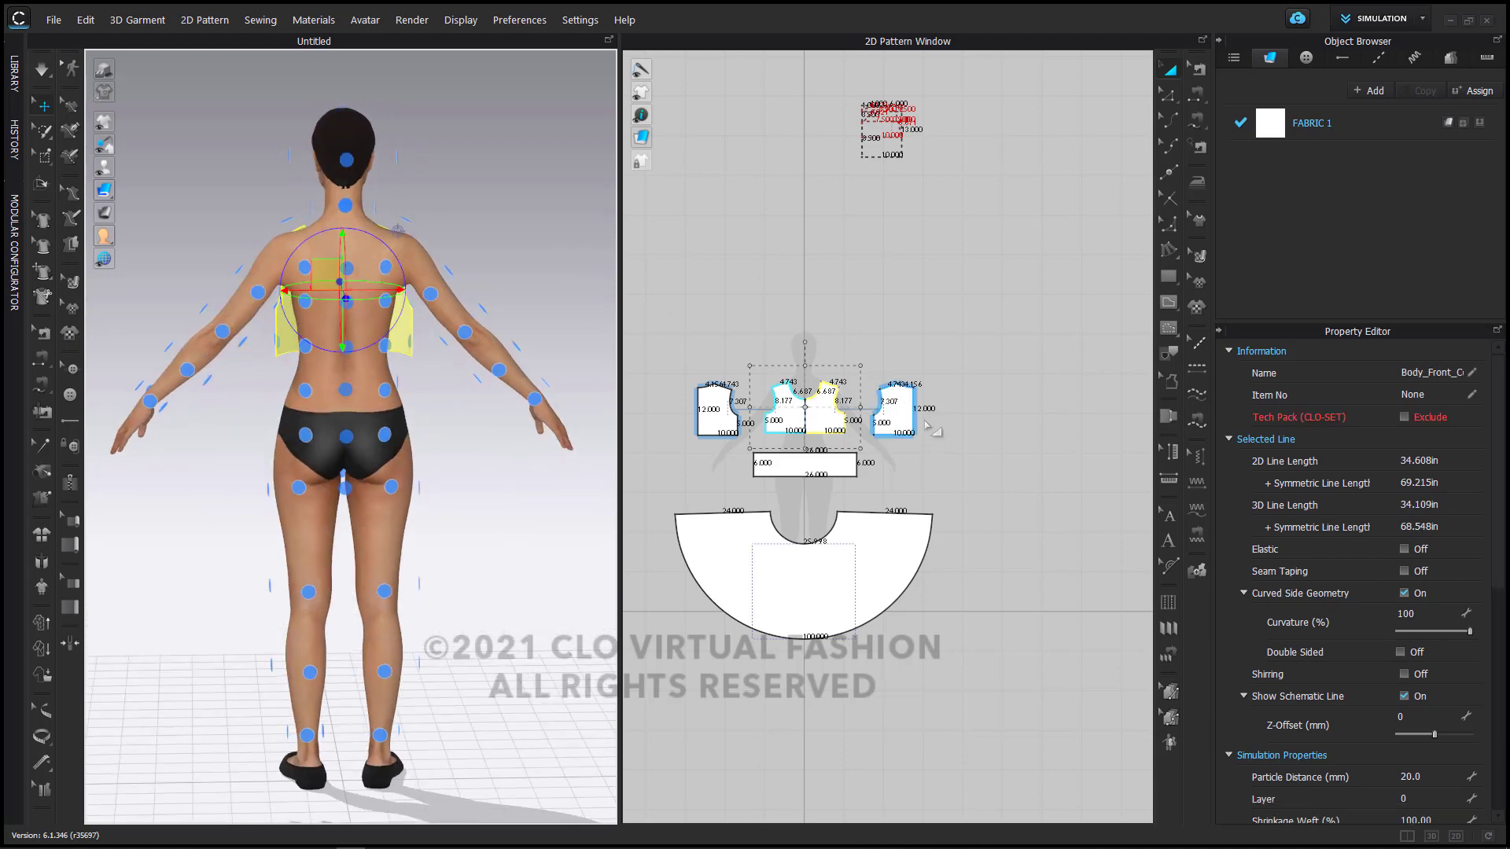
click(891, 409)
mouse_move(302, 311)
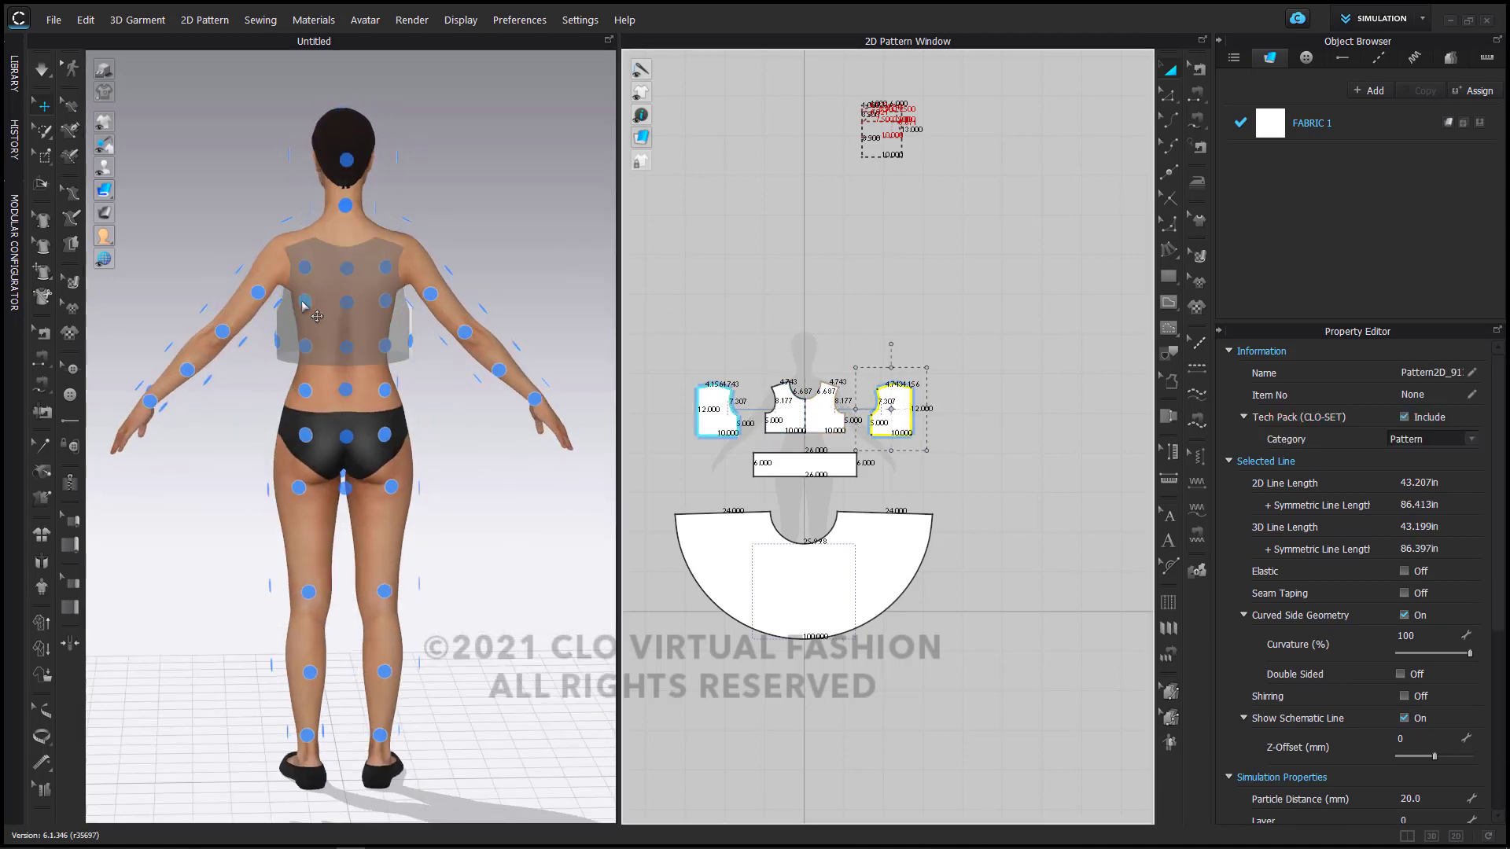
click(304, 305)
click(792, 298)
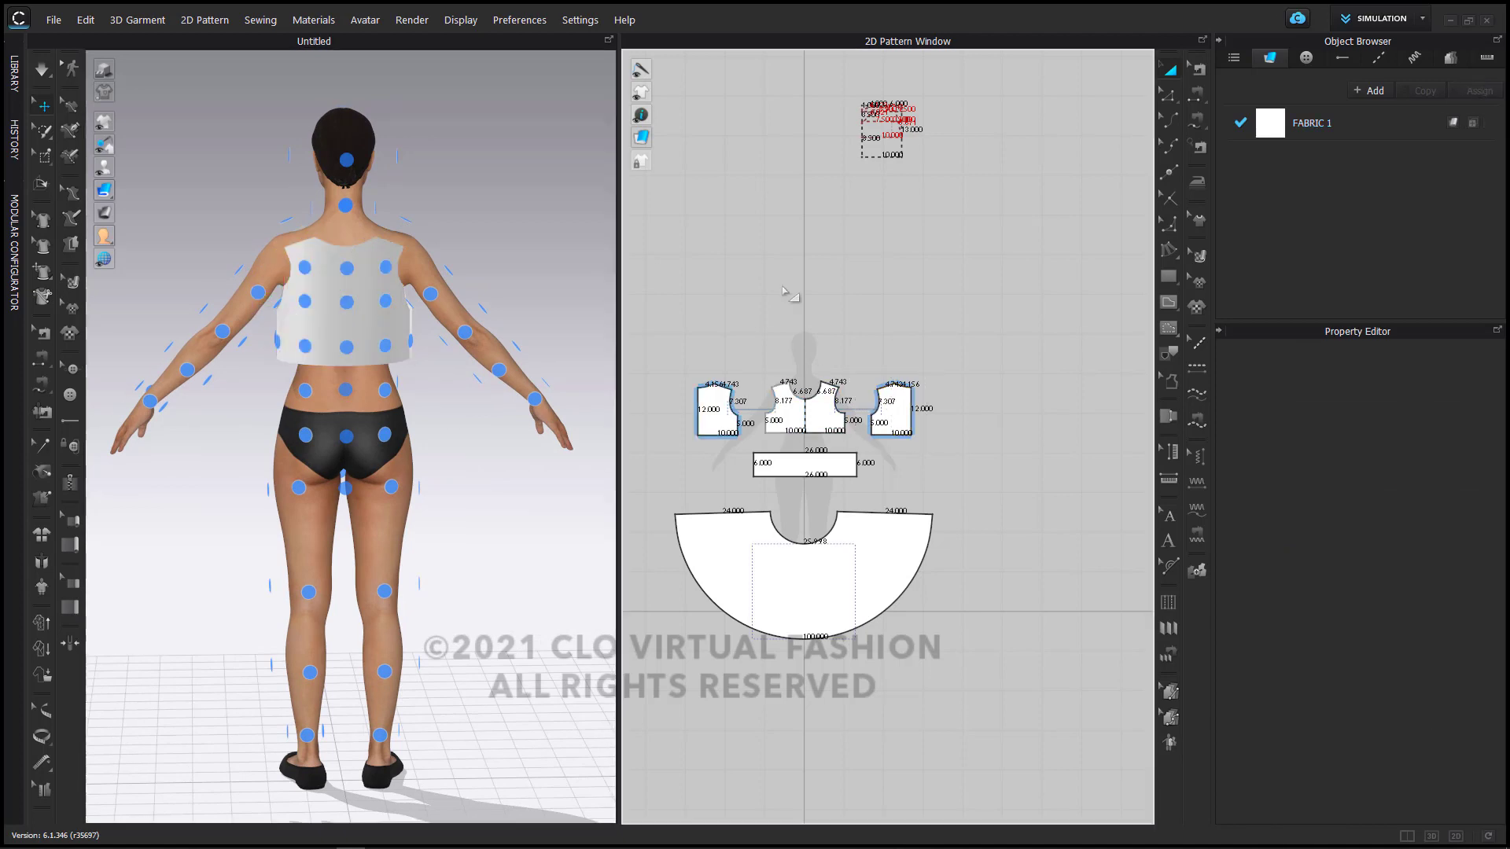
Step: Arrange the narrow 26 by 6 in strip at the centre front of the avatar's waist
right_drag(503, 454, 597, 454)
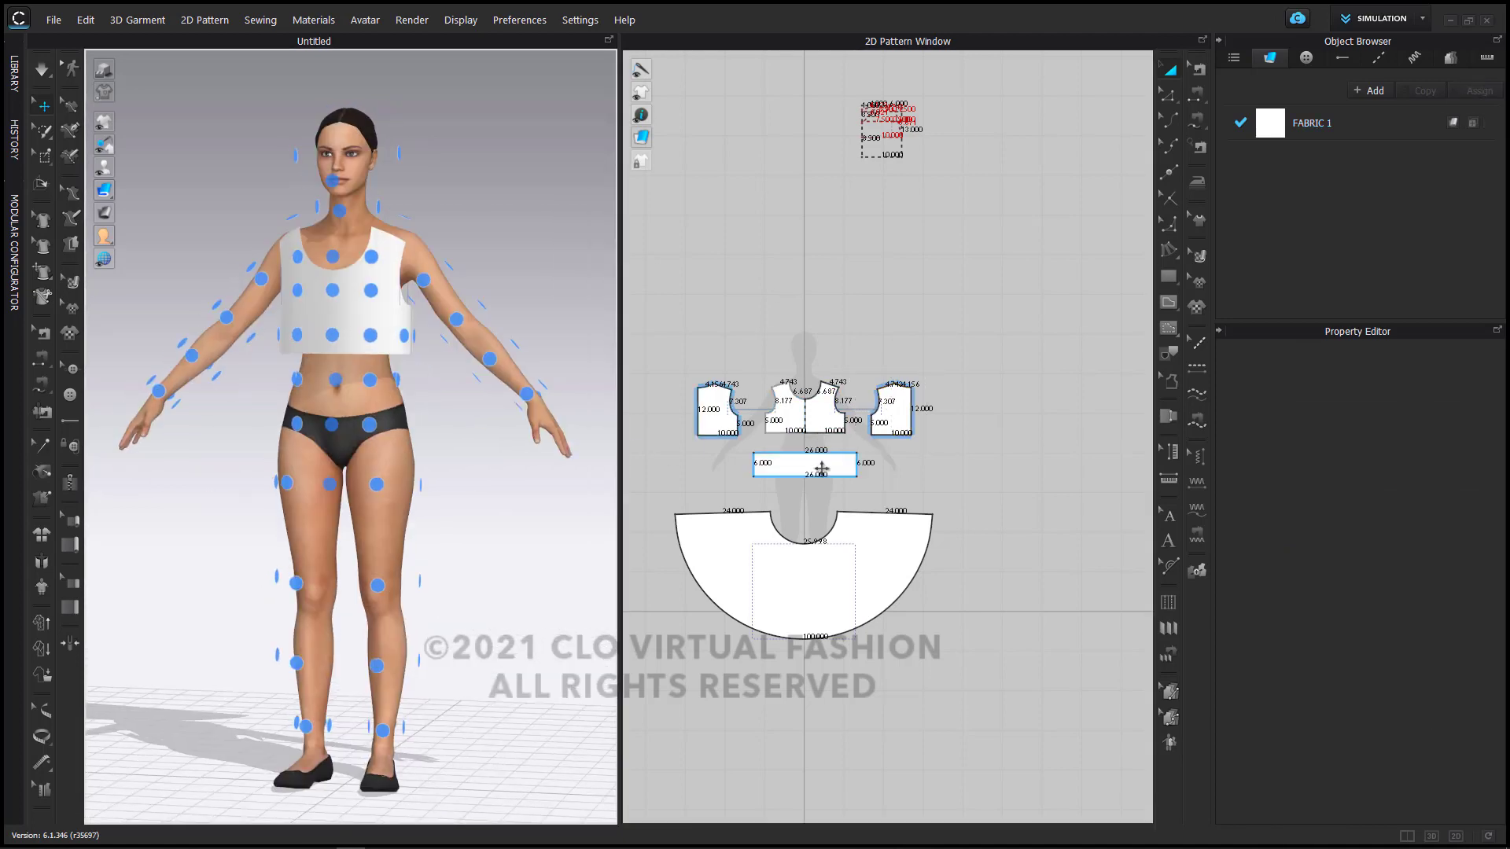
click(821, 469)
click(338, 380)
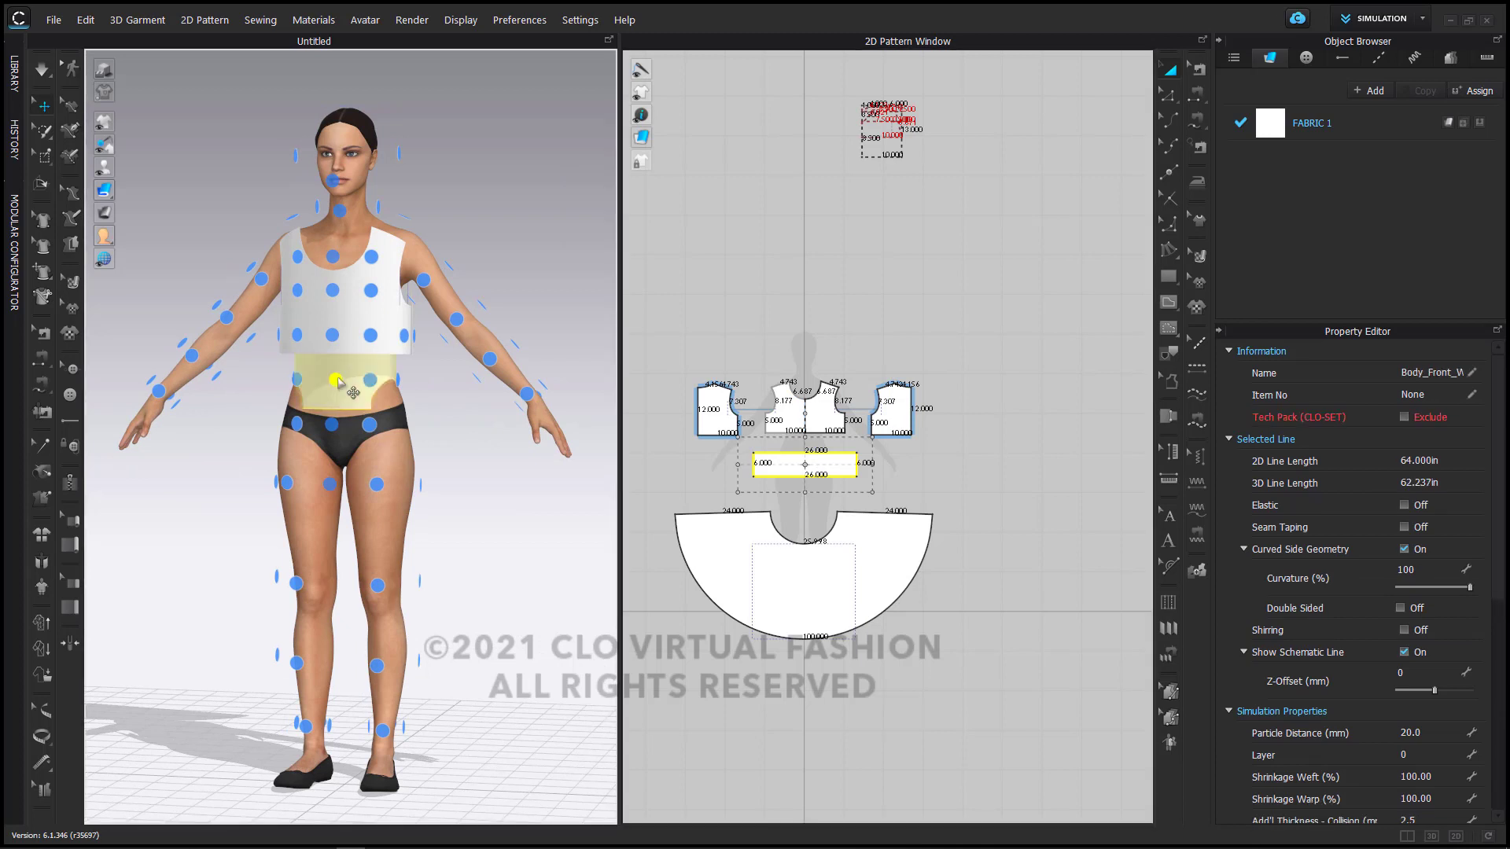
click(656, 471)
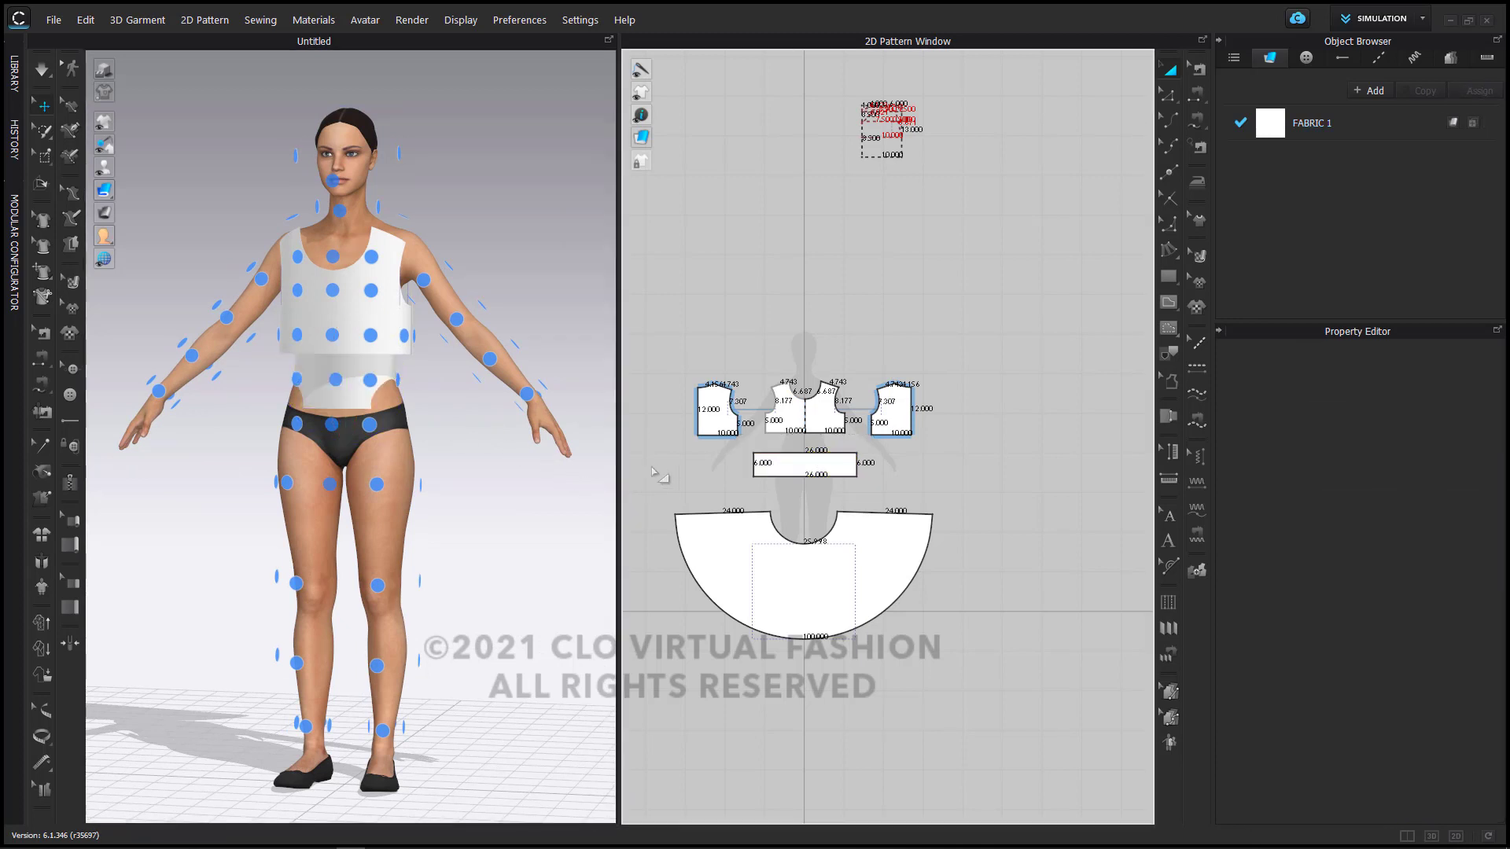
Step: Hide the avatar's arrangement points and lower the flared skirt piece from above the head to the avatar's legs
click(808, 578)
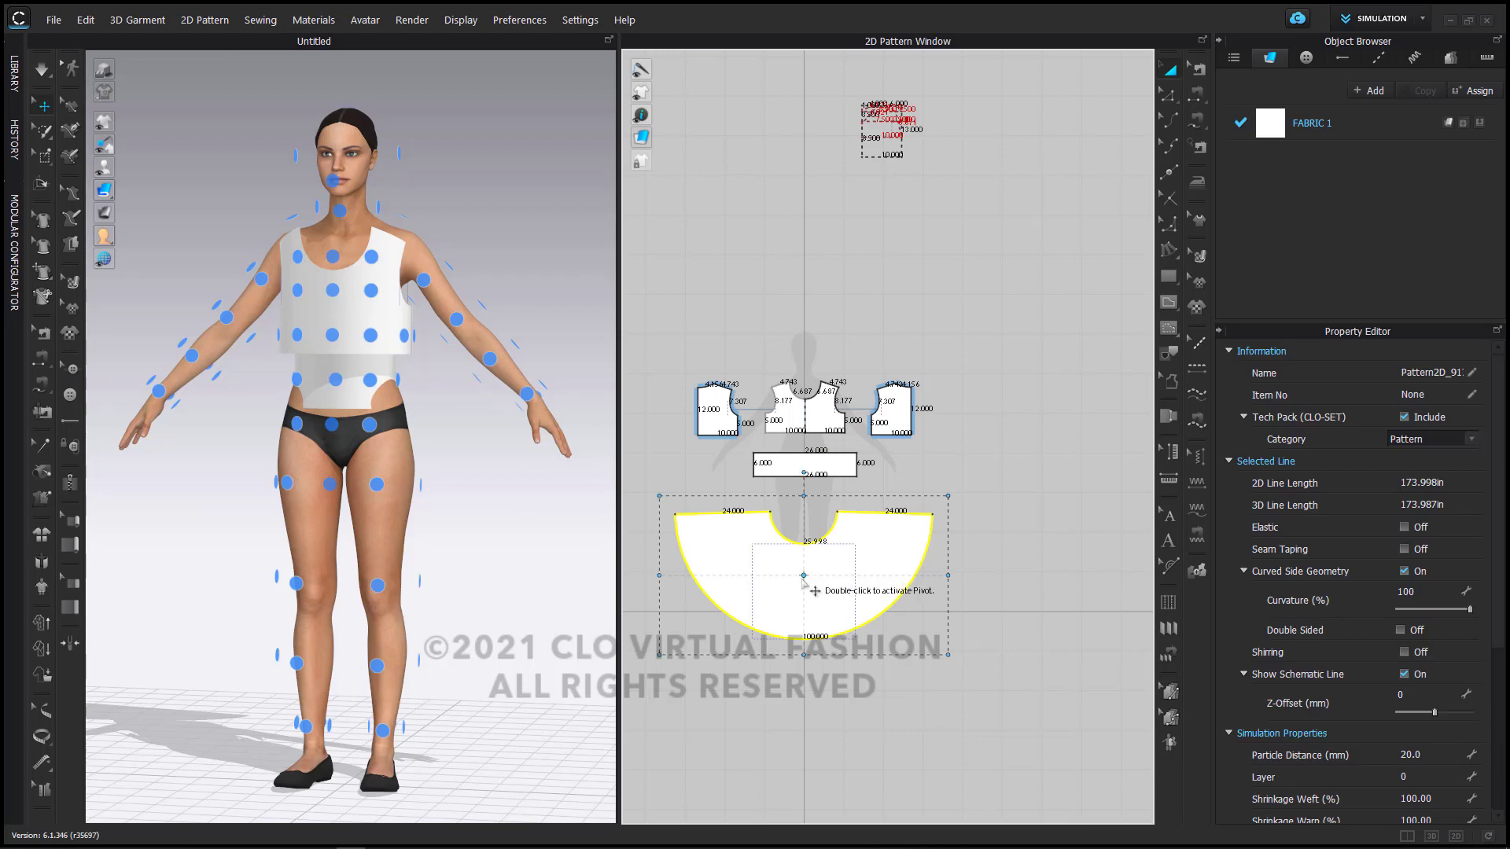
scroll(572, 613, down, 2)
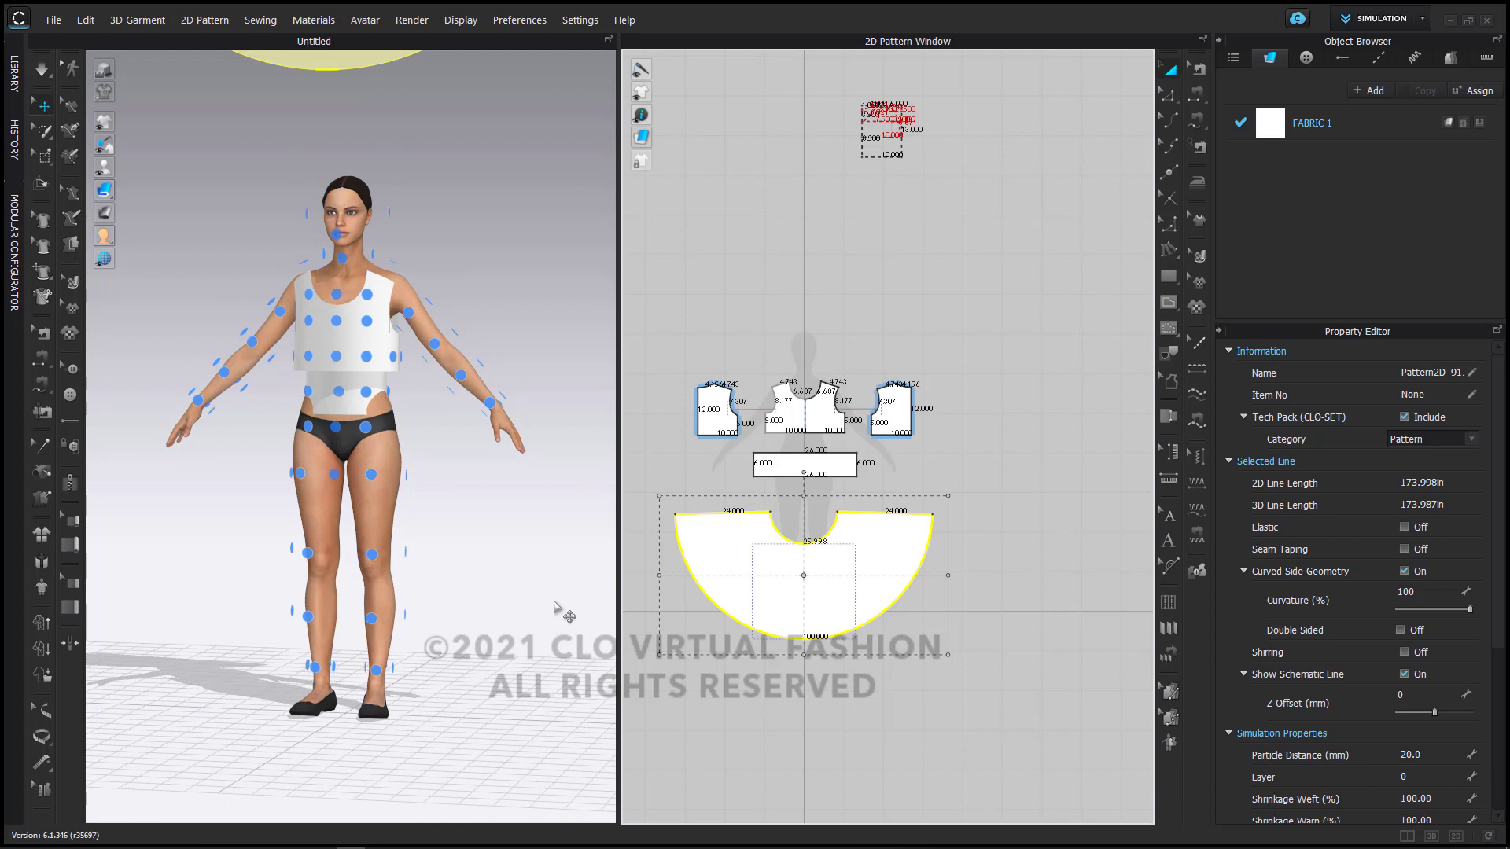
key(shift+f)
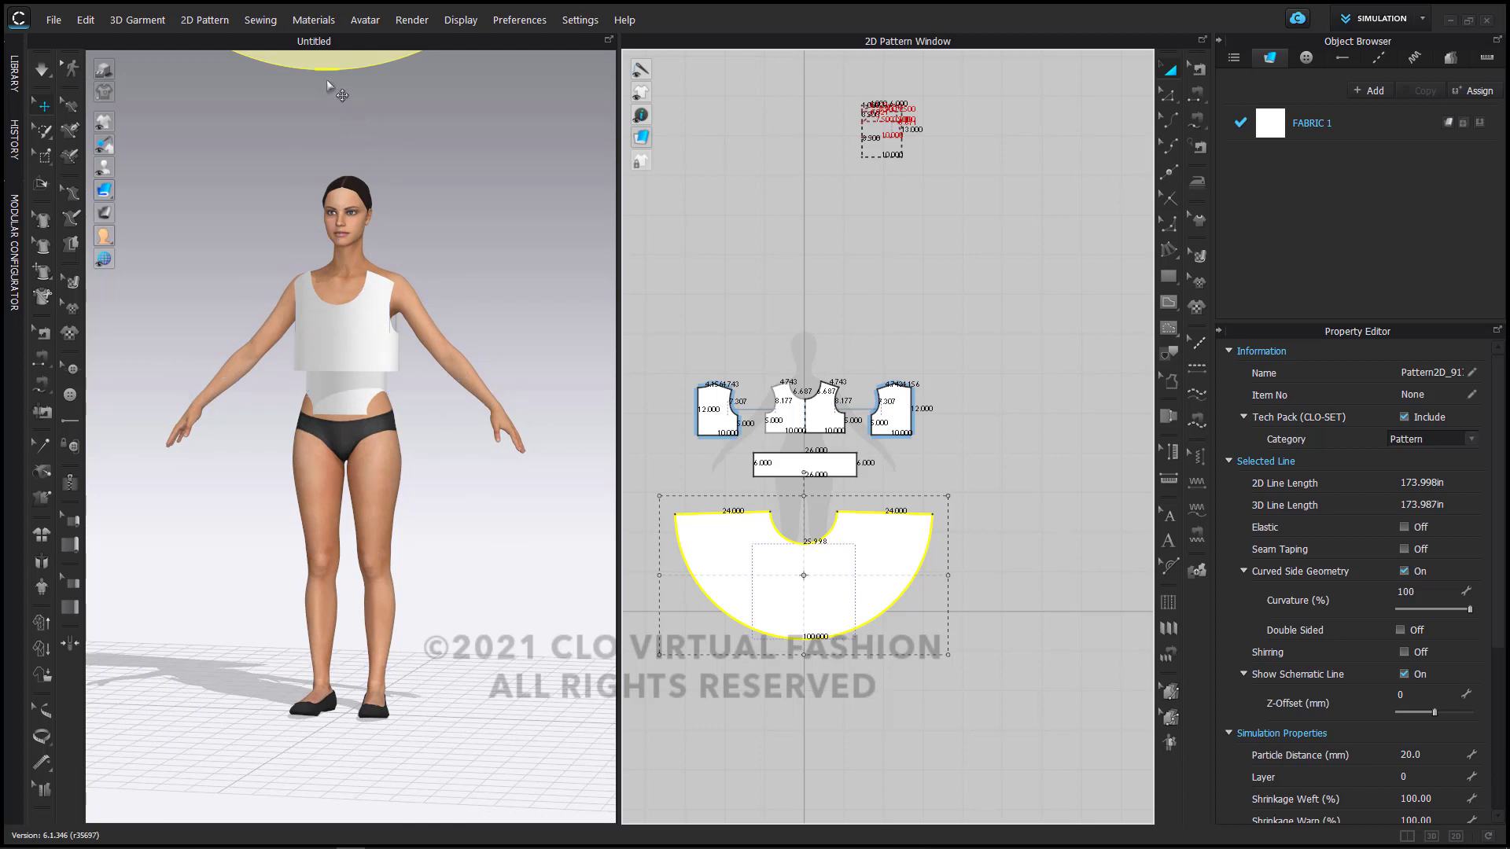
scroll(326, 204, down, 2)
click(325, 197)
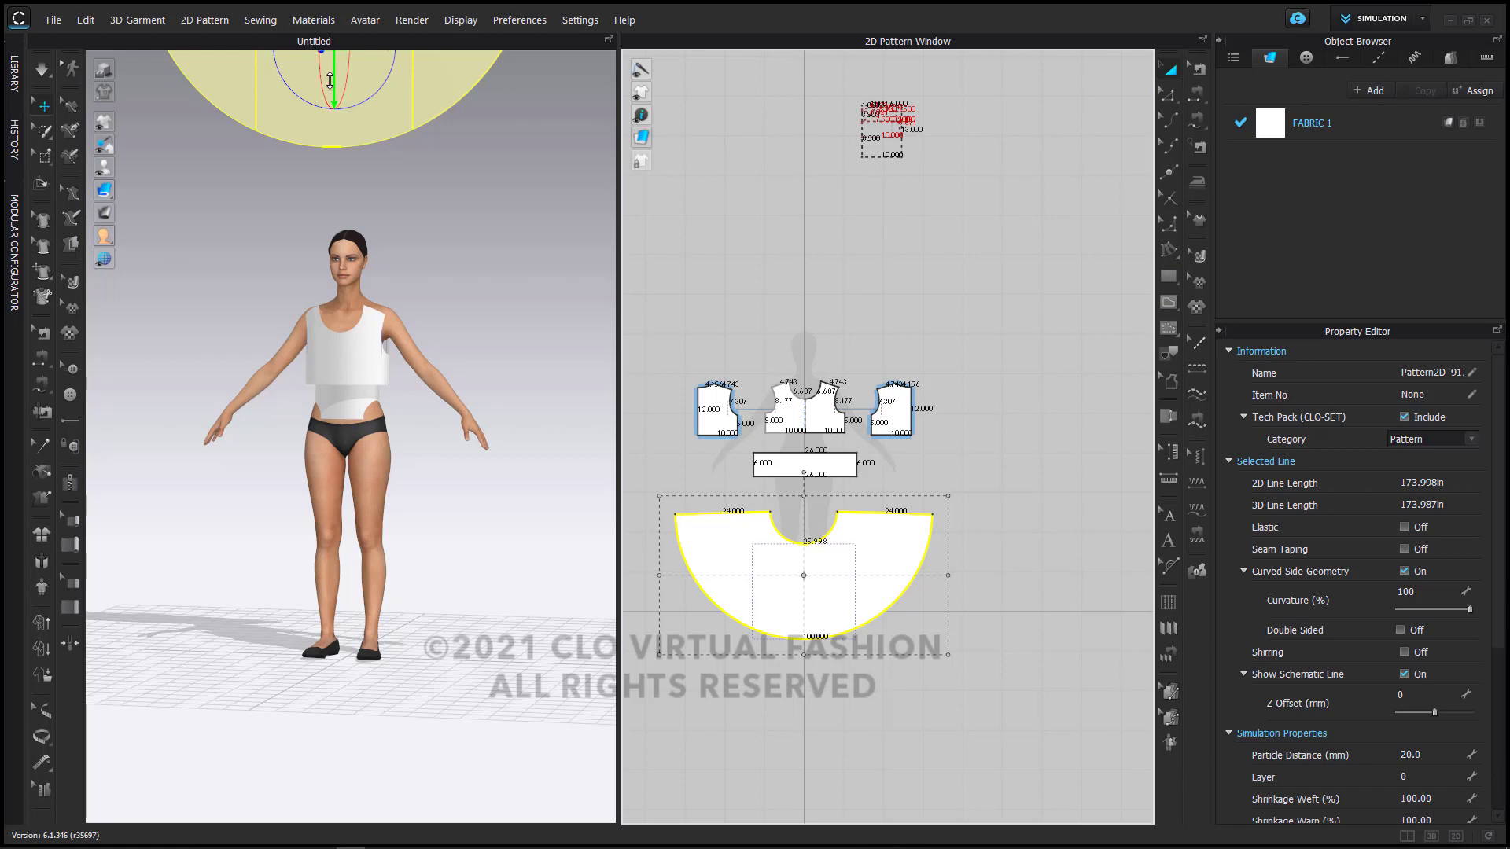
drag(326, 204, 302, 518)
scroll(375, 519, up, 2)
Step: Position the skirt piece nearly horizontal in front of the avatar, moving it forward and raising it to about thigh height
right_drag(375, 519, 284, 659)
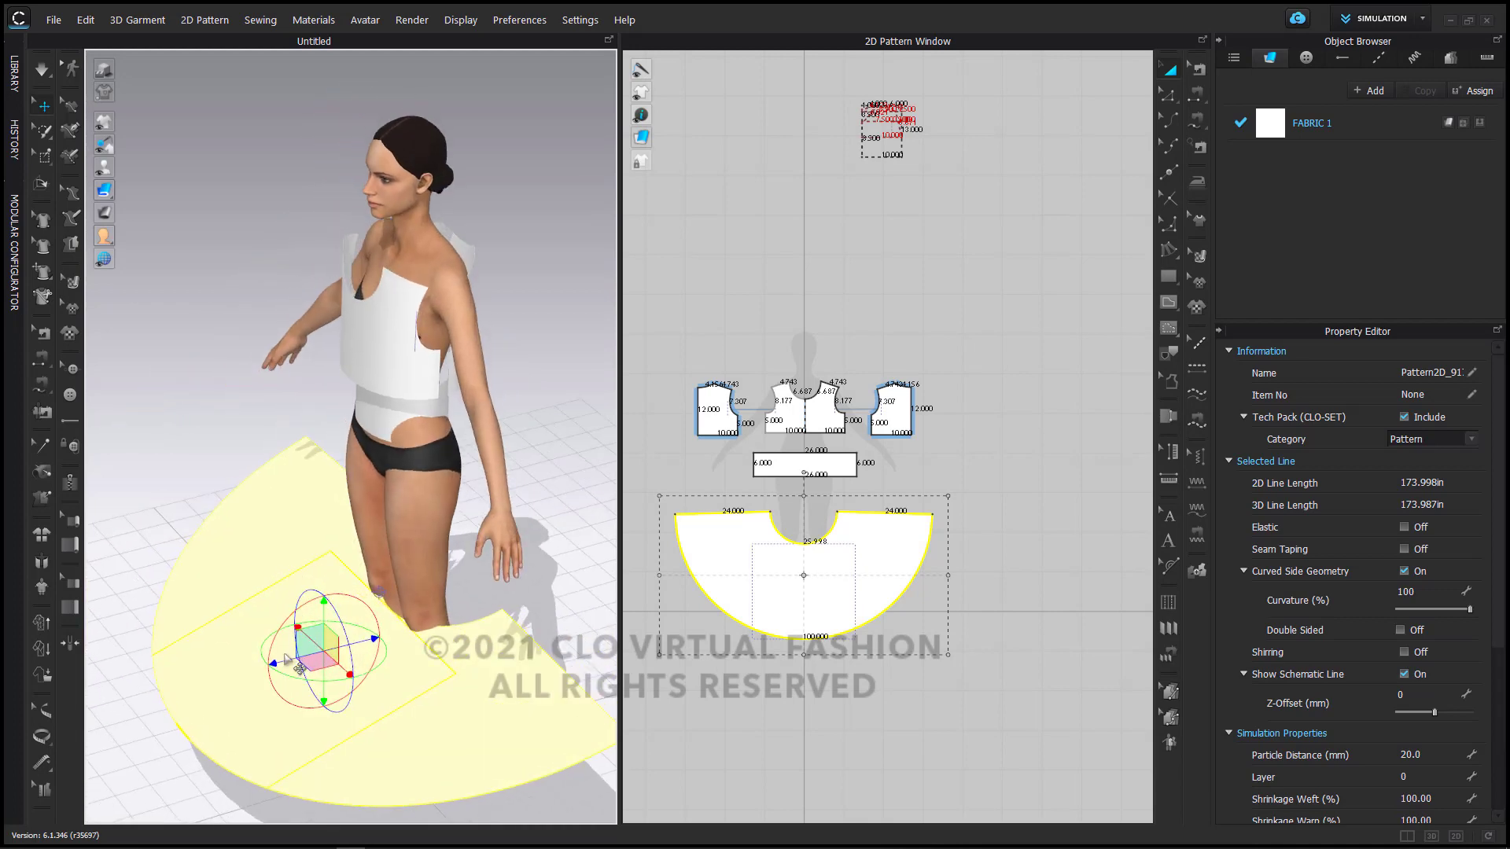
drag(284, 659, 257, 664)
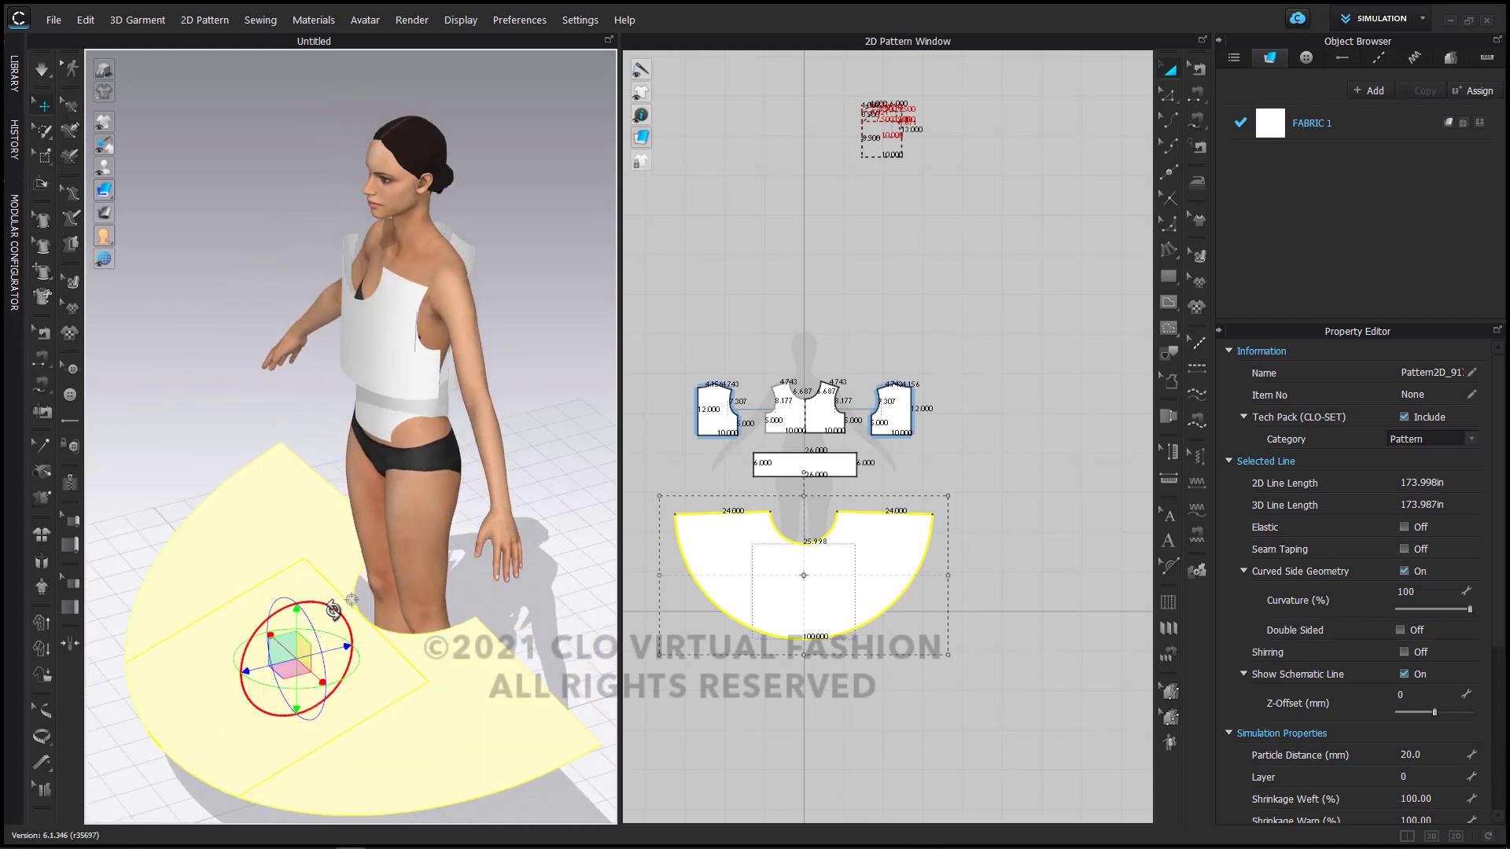
drag(333, 610, 293, 521)
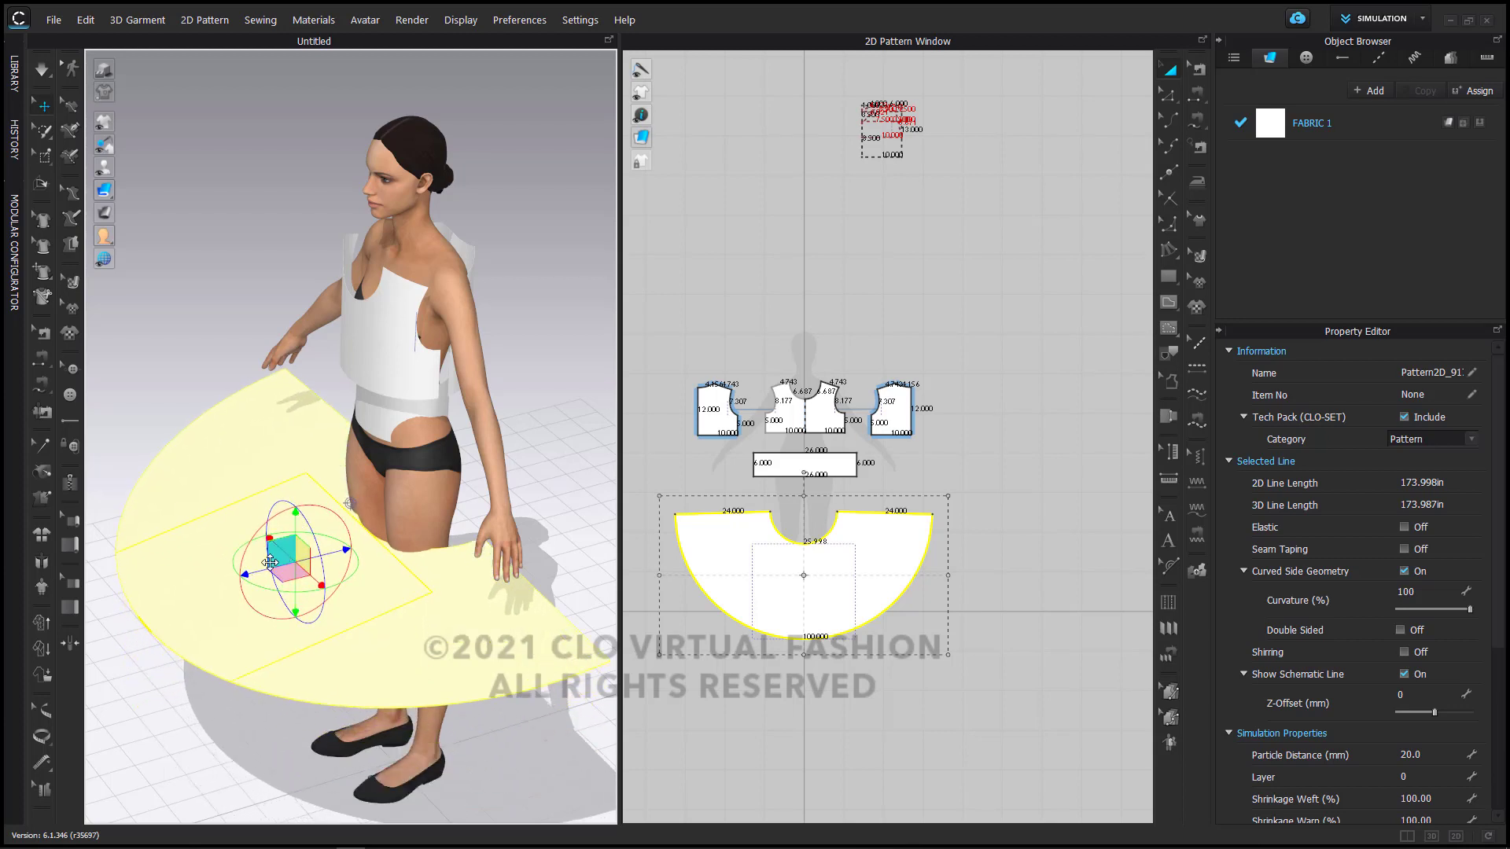
drag(255, 577, 234, 586)
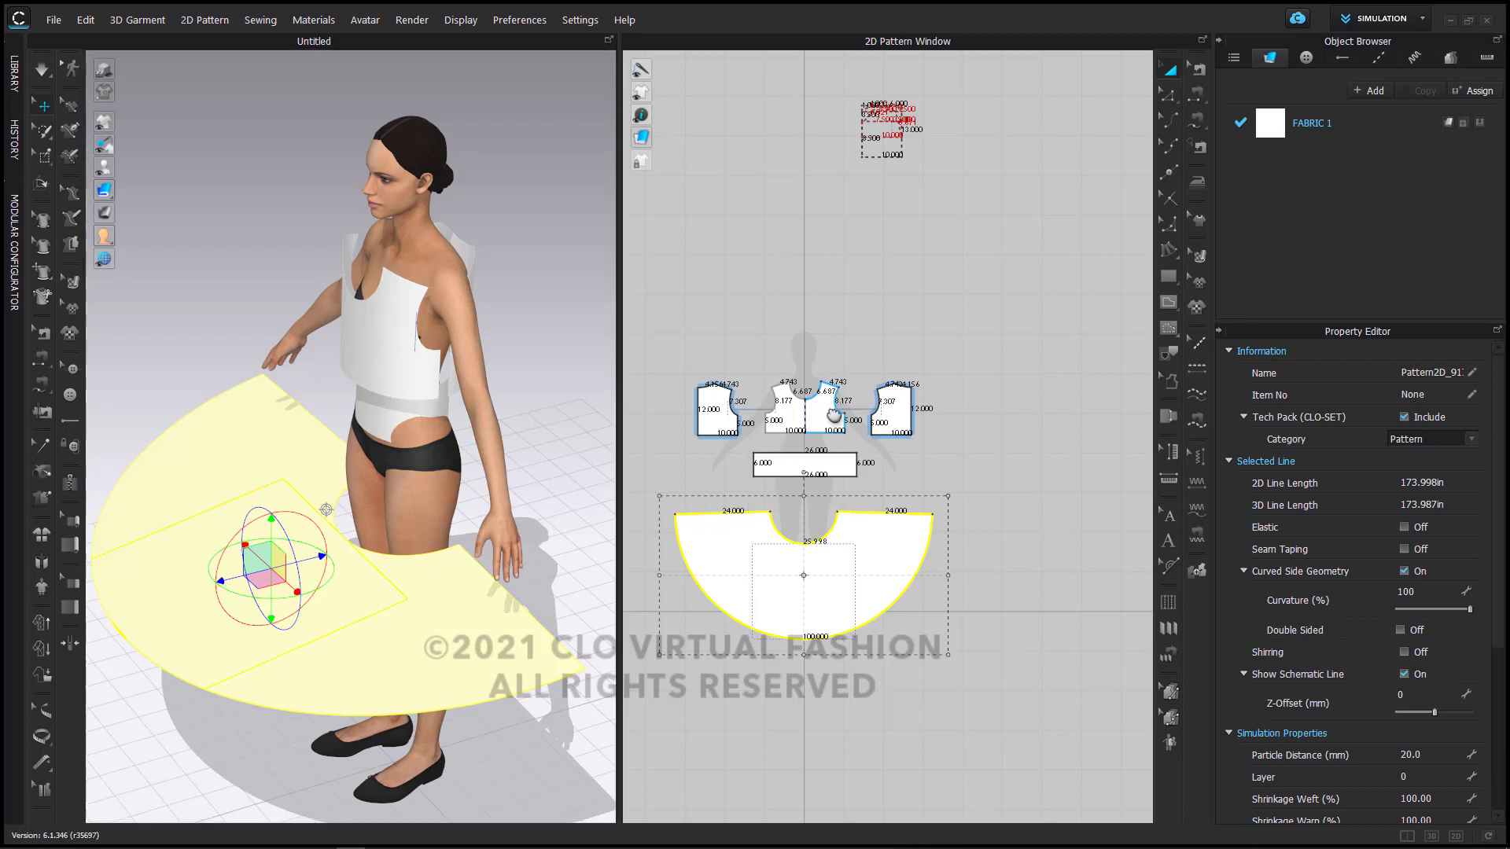
Step: With Segment Sewing, sew the centre piece's 5 in side edge to the matching side edge of the outer back piece
scroll(807, 427, up, 2)
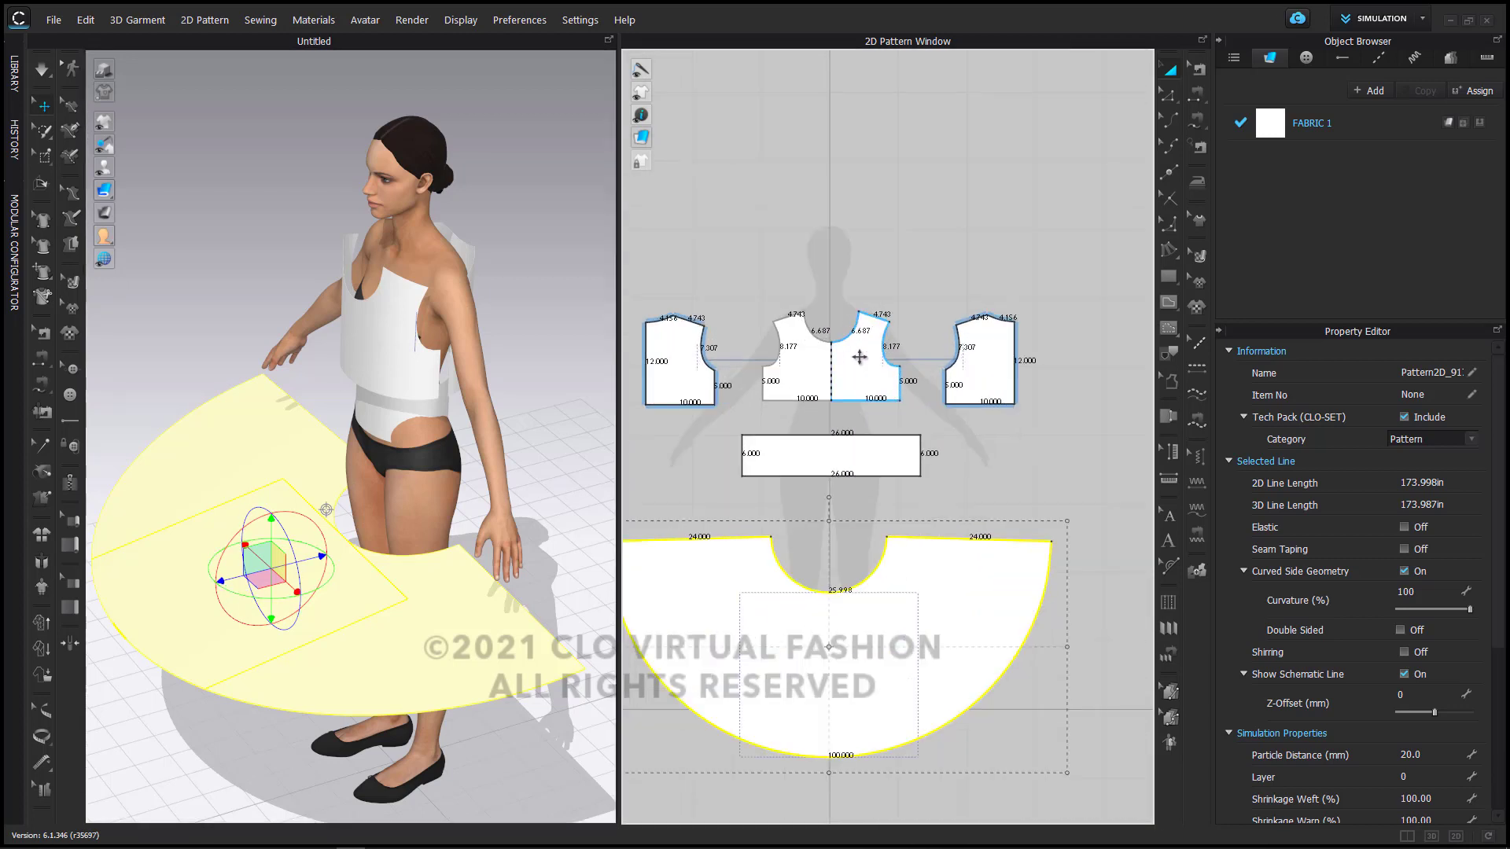
scroll(899, 351, up, 1)
scroll(888, 336, up, 1)
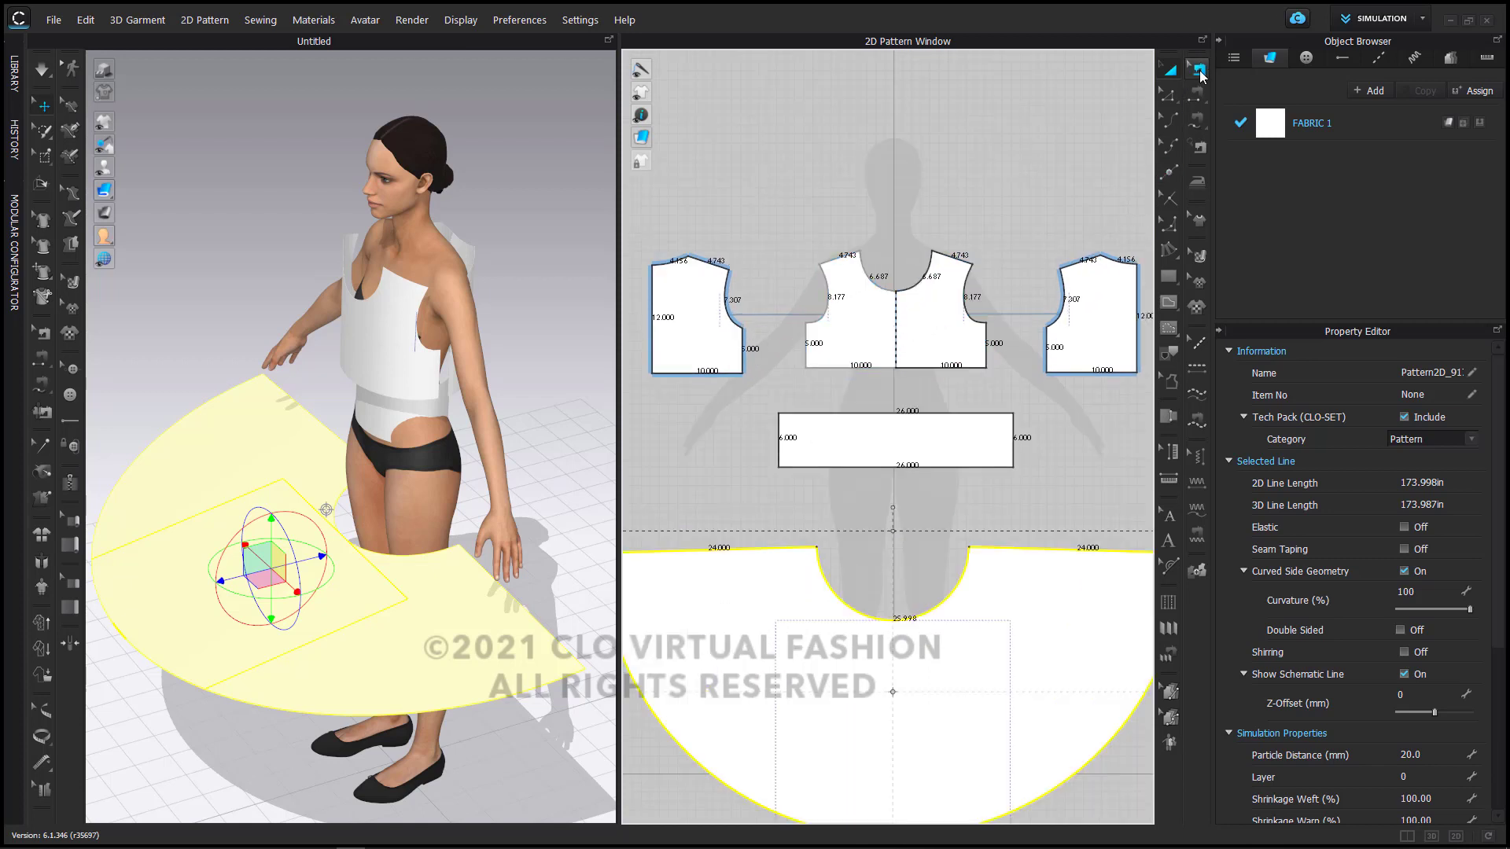
click(1199, 72)
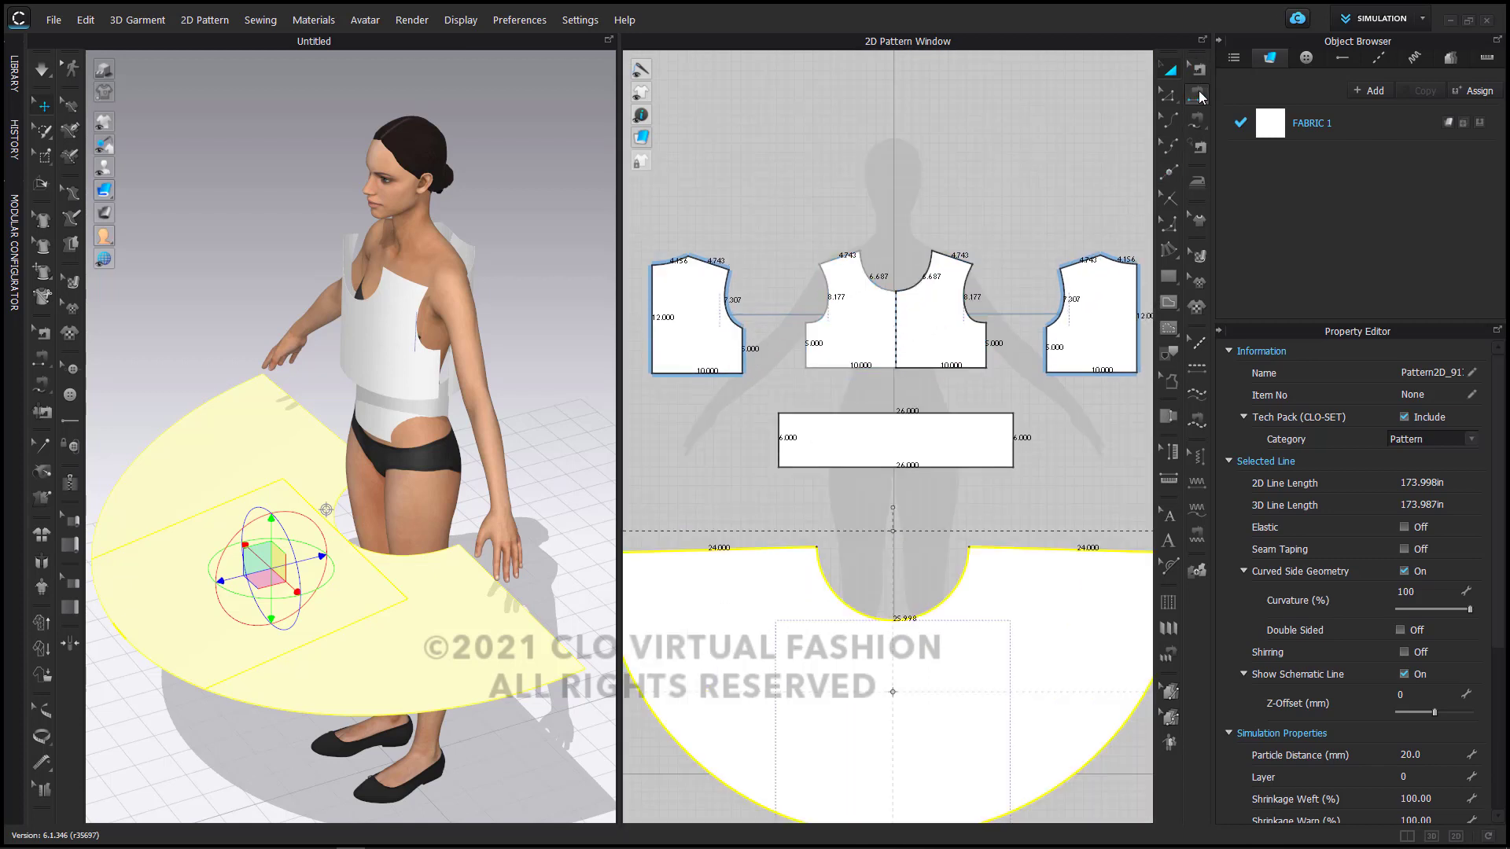
click(1000, 348)
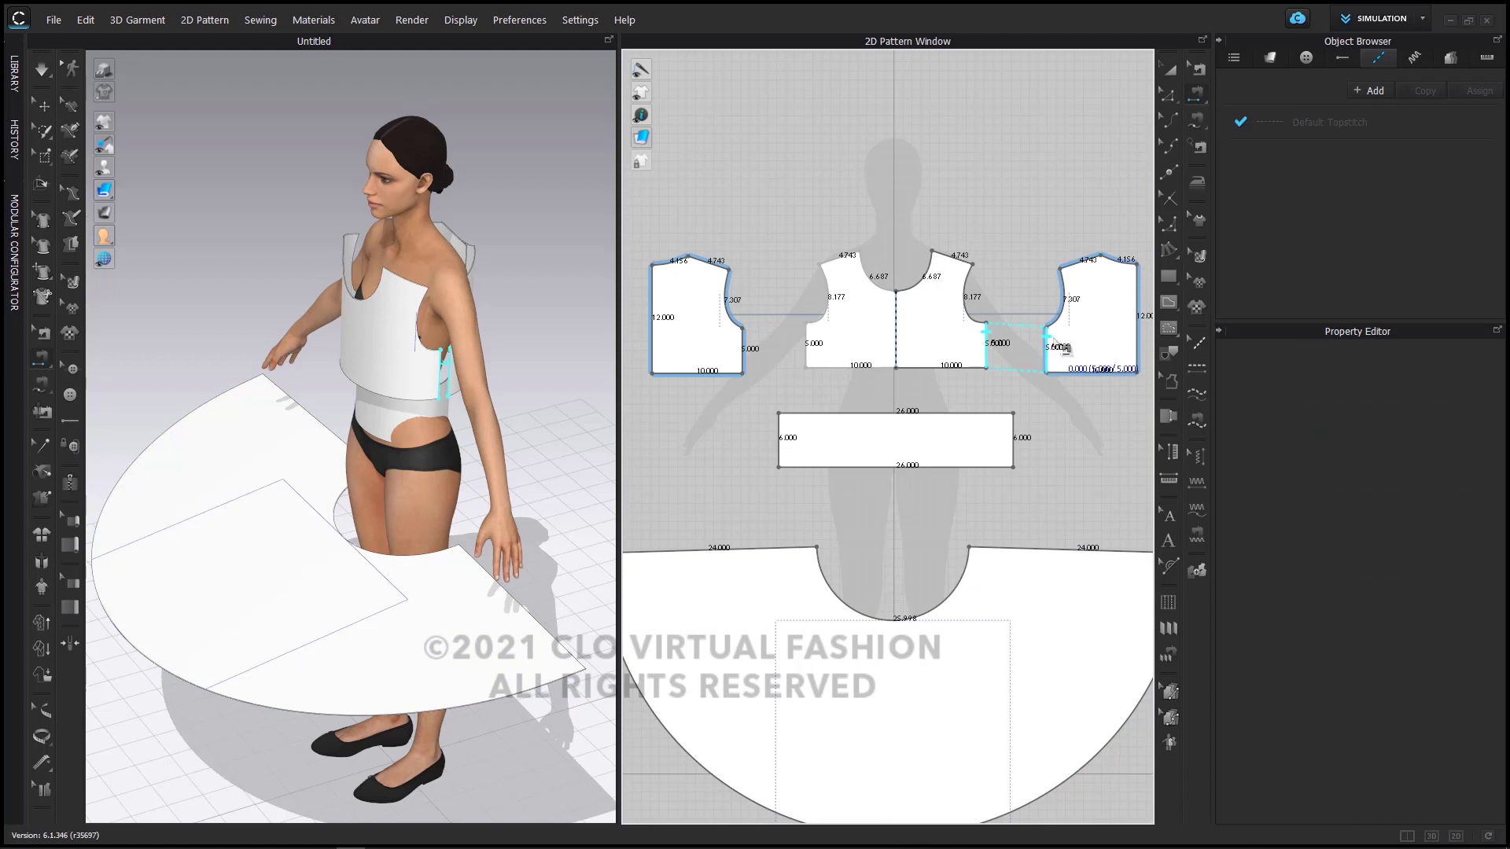
click(1063, 349)
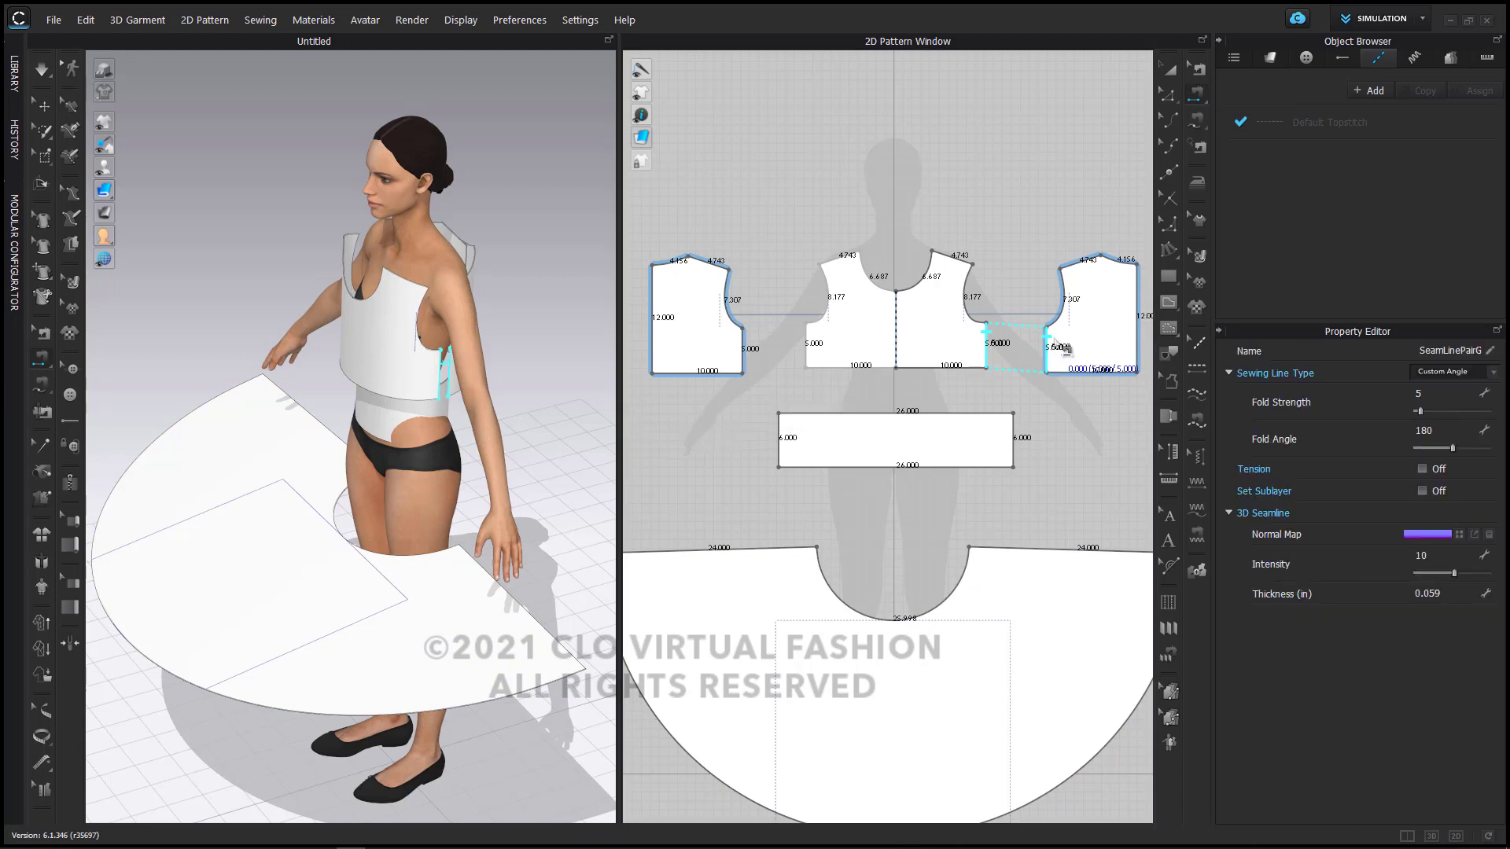
Step: Sew the front and back shoulder edges together, and join the two back pieces along their 12 in centre-back edges
click(941, 257)
click(1090, 264)
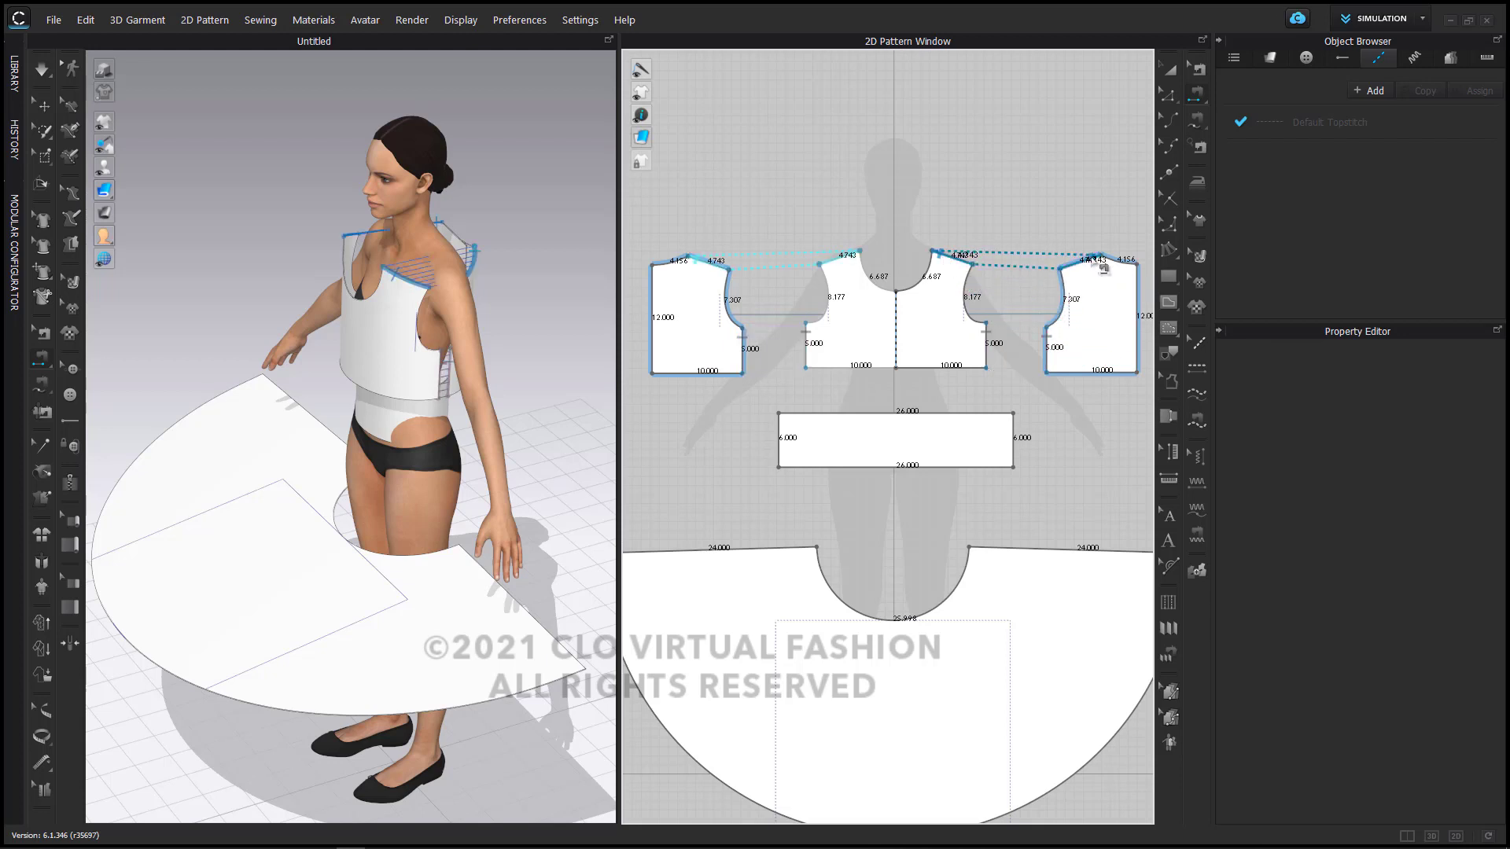
click(1137, 319)
click(652, 292)
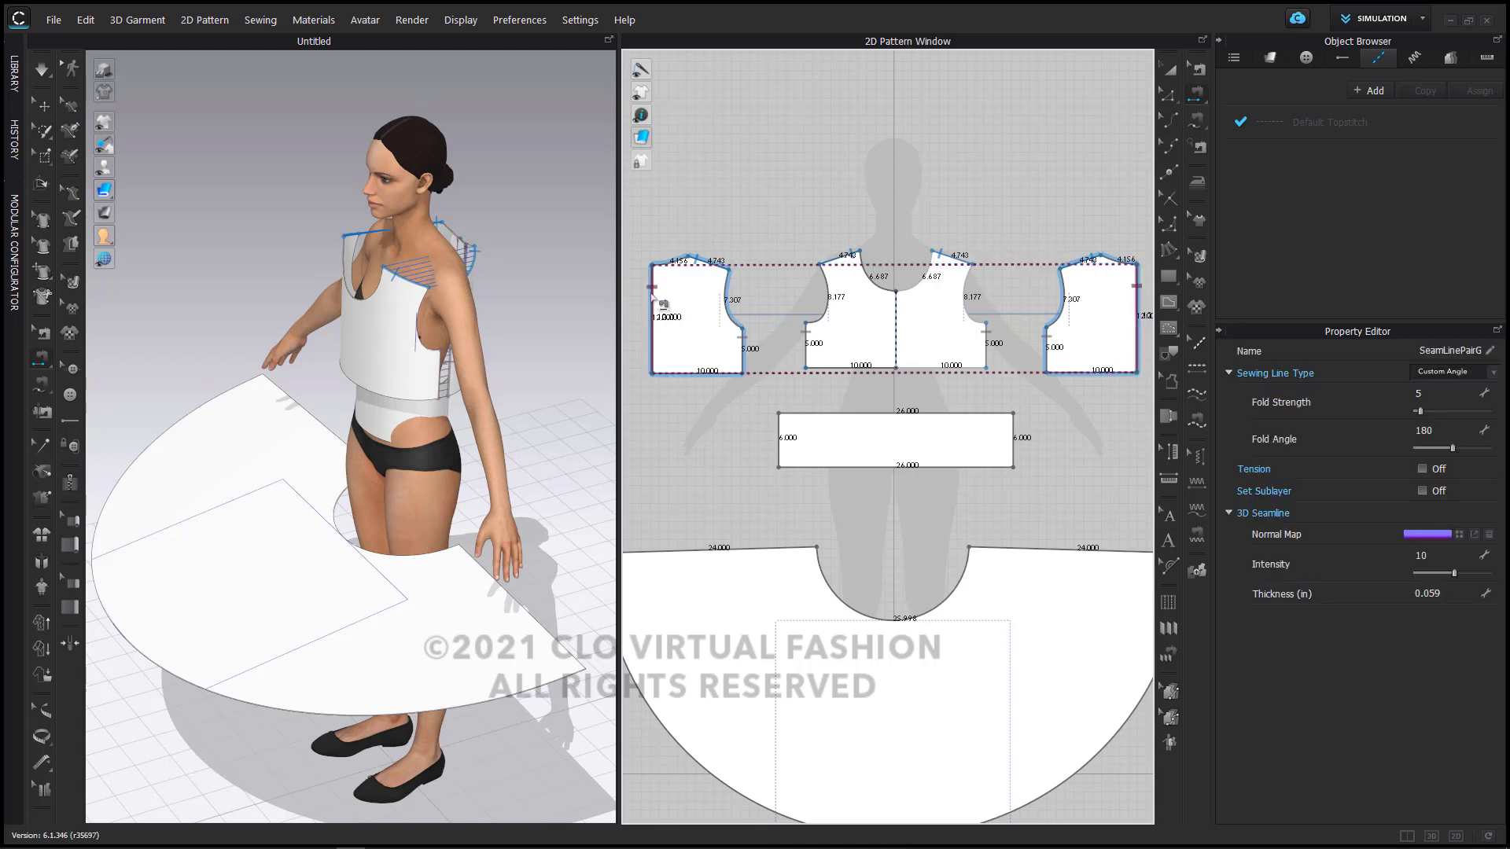
Step: Sew the strip's top edge to both halves of the centre piece's bottom edge, and its bottom edge to the skirt's inner curve
click(850, 413)
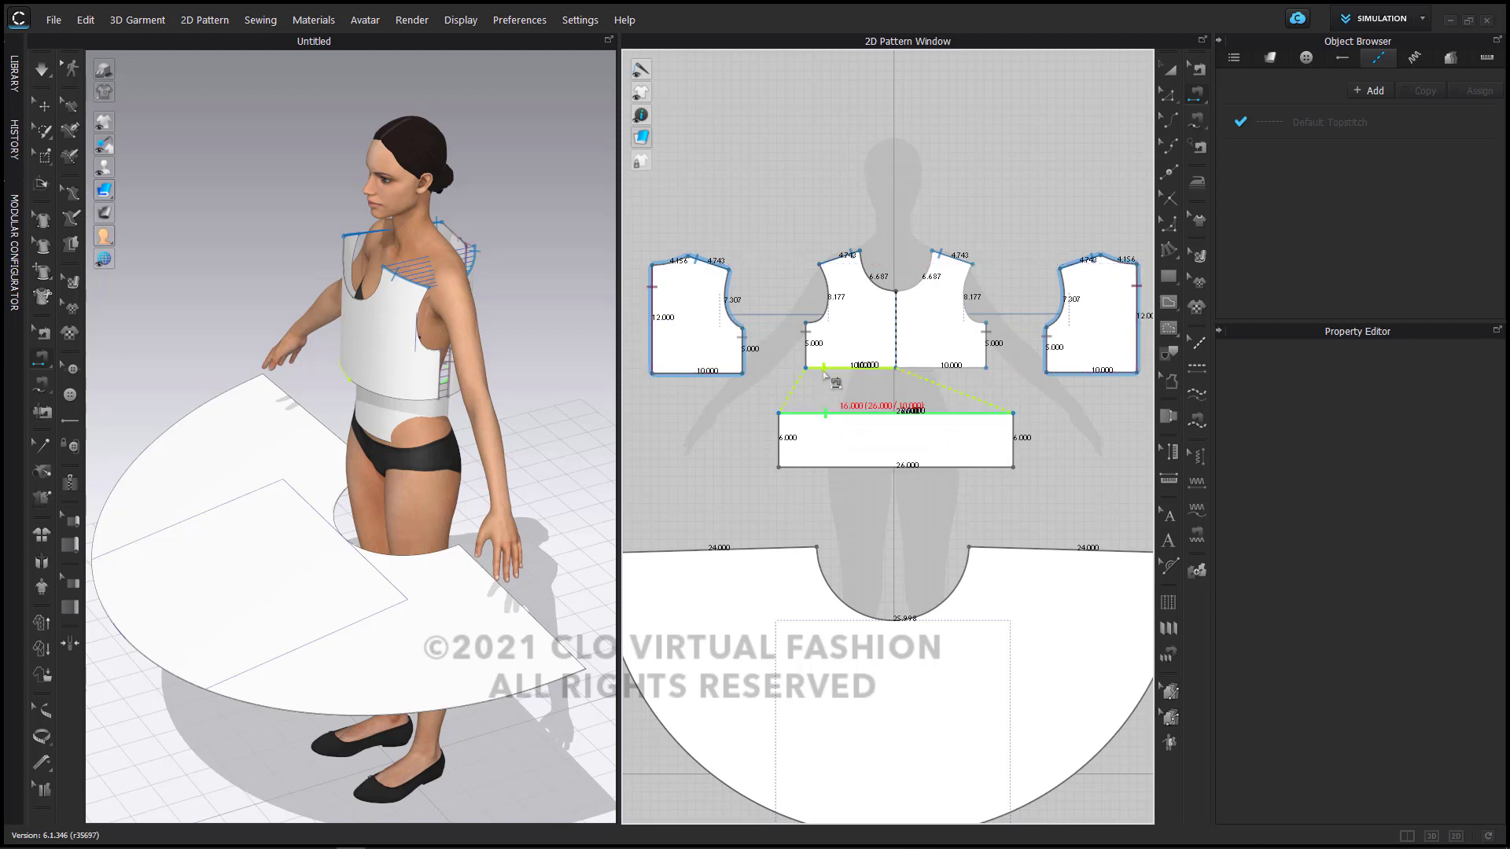
click(887, 372)
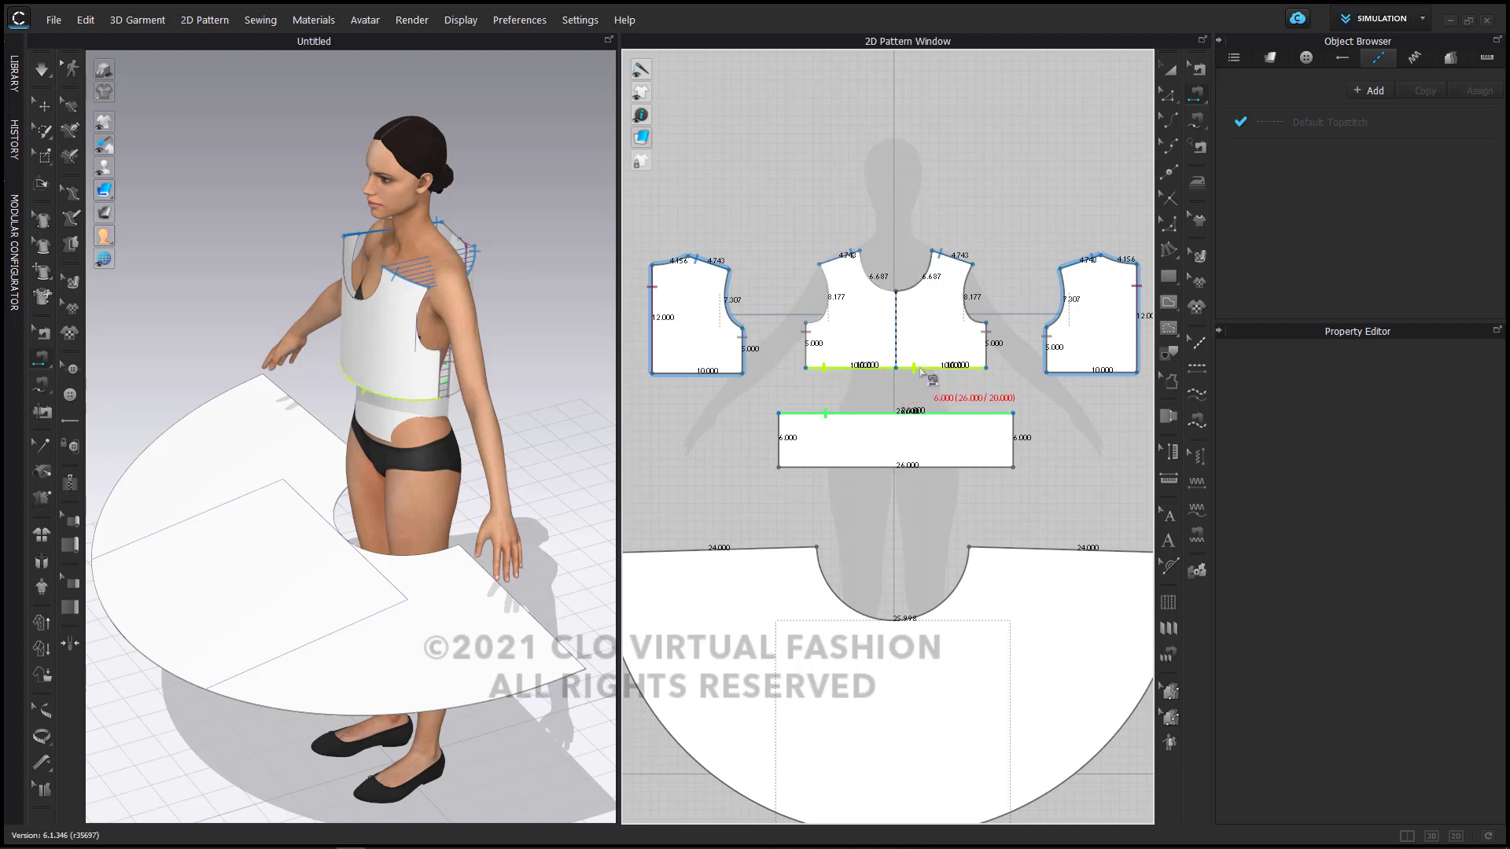
click(923, 372)
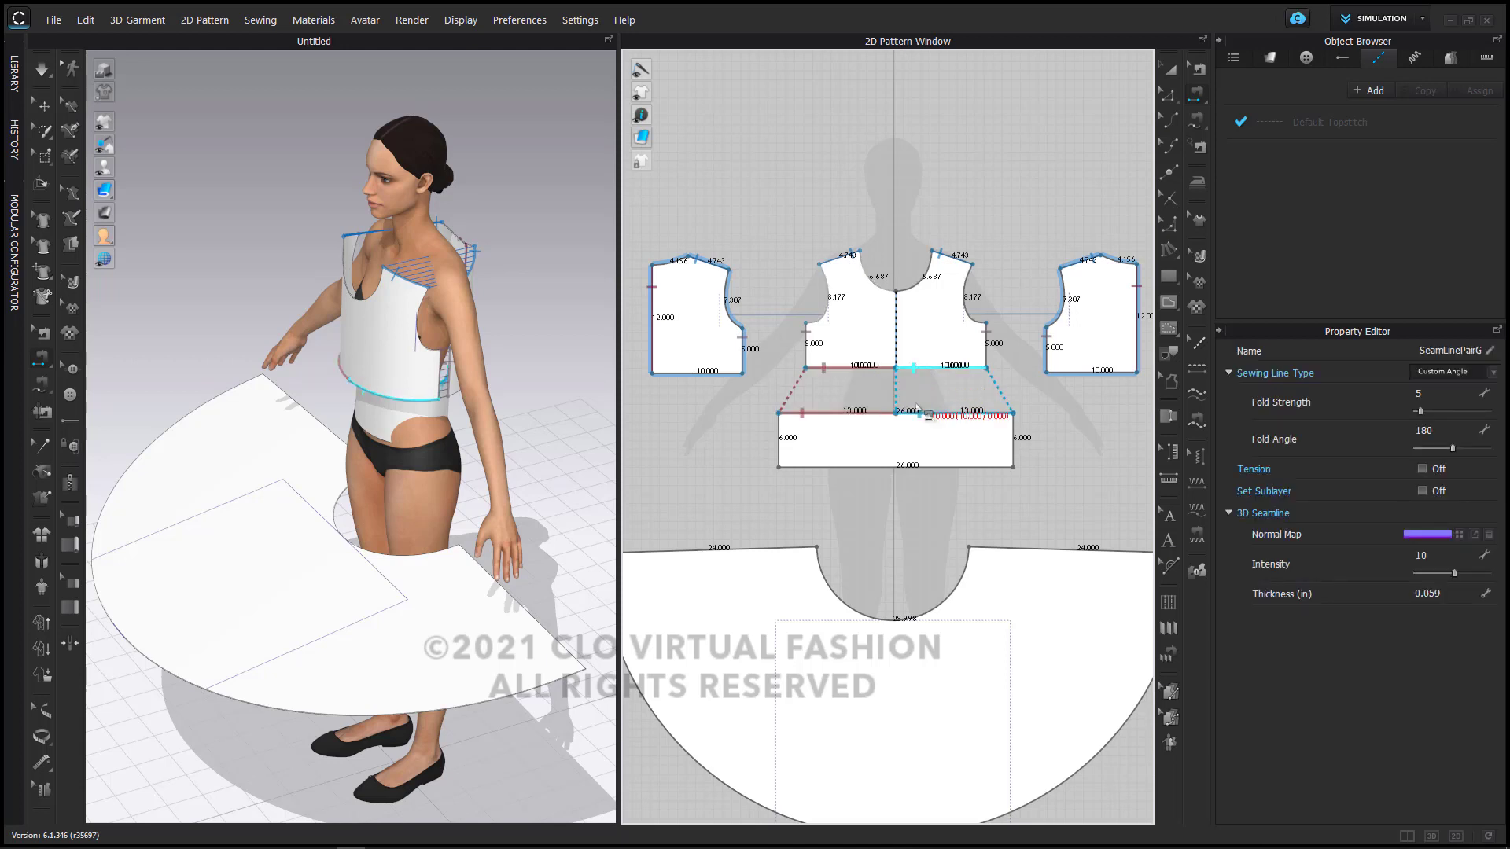
click(942, 467)
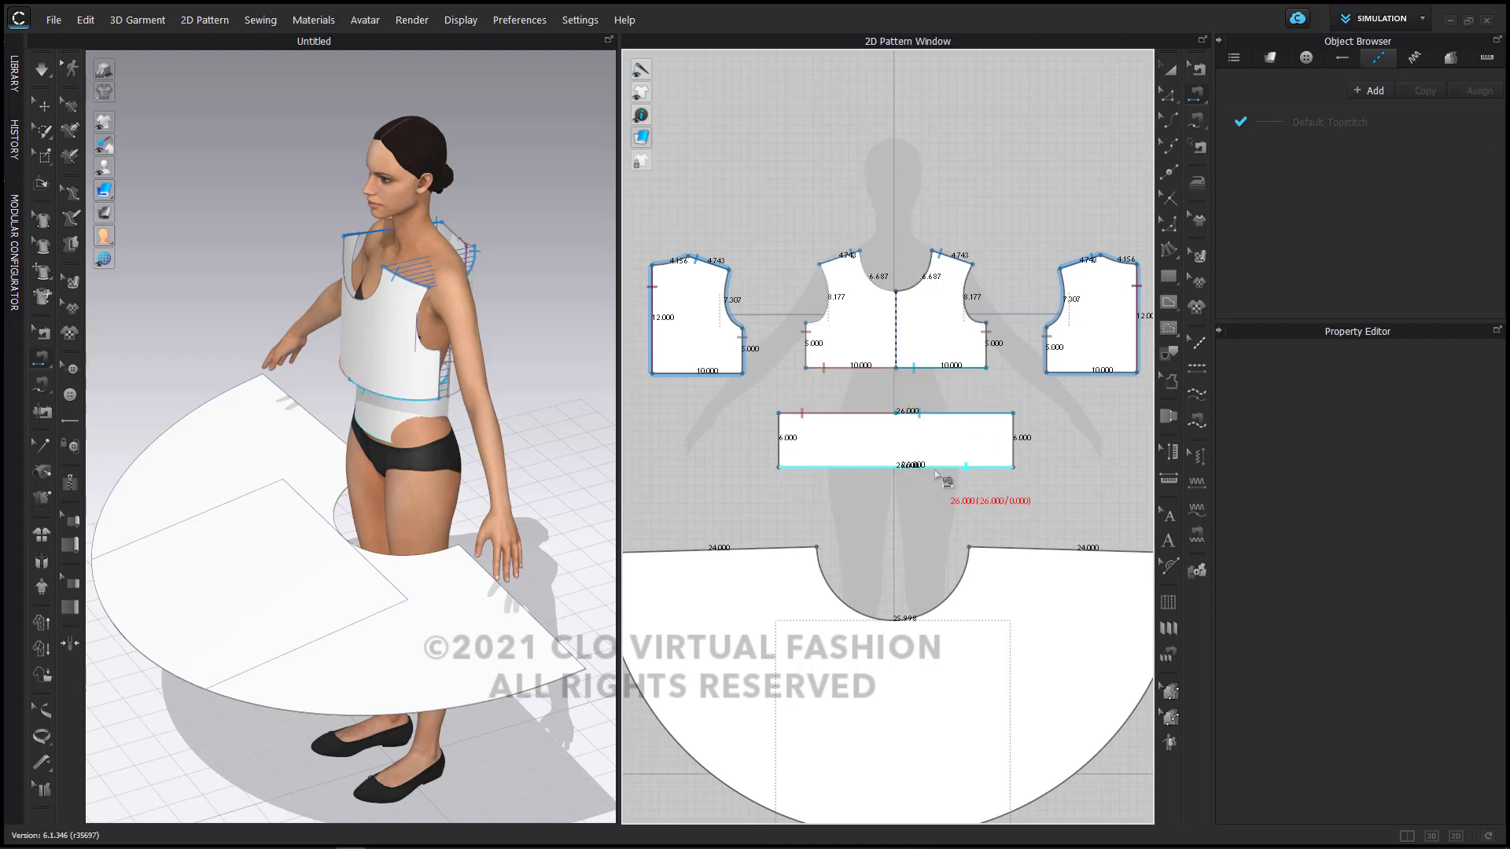
click(966, 580)
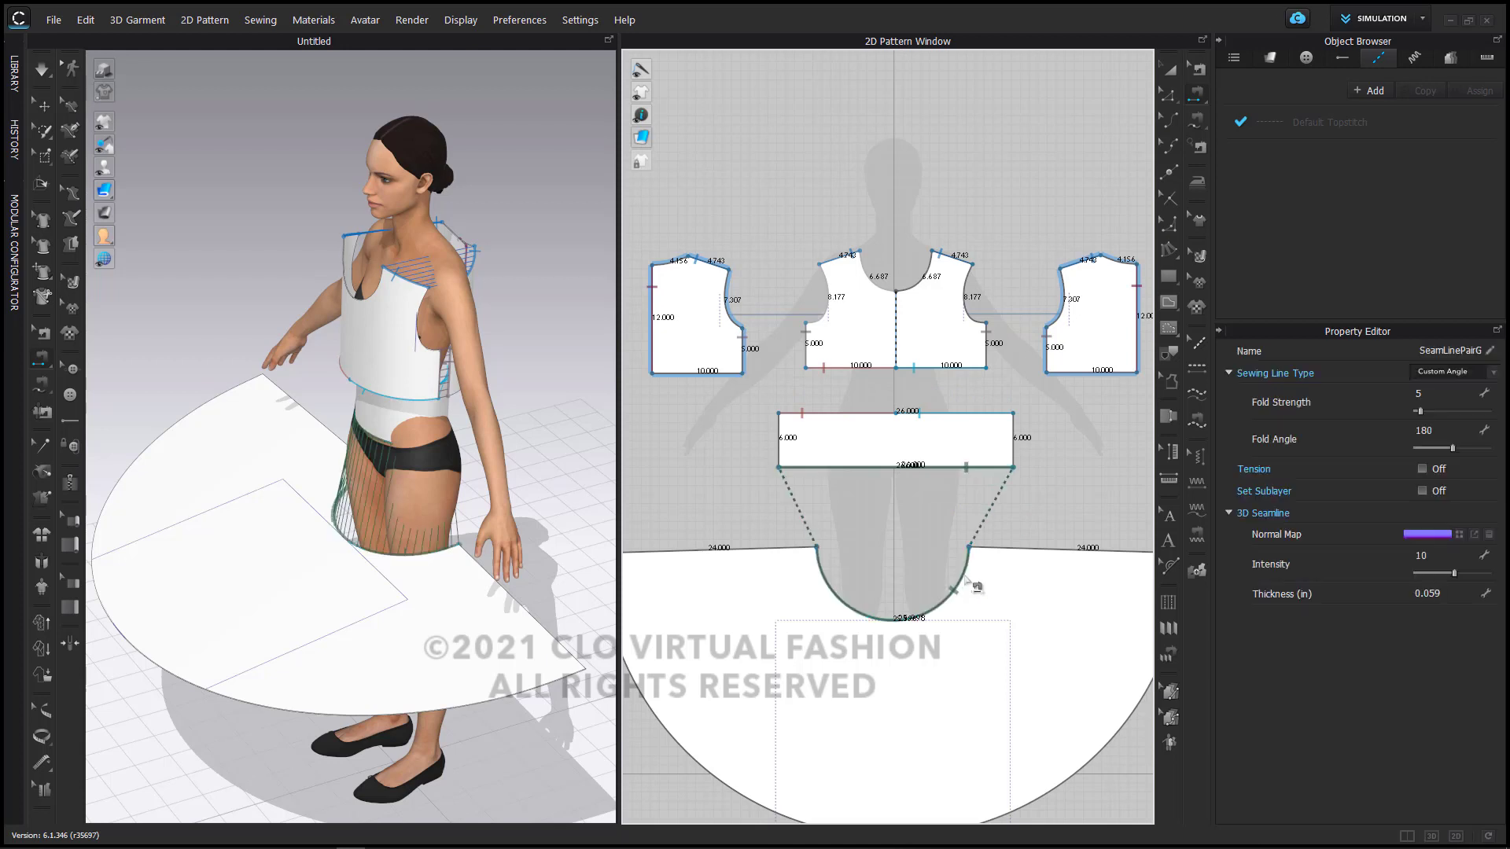
Step: Sew the skirt's two 24 in straight edges together, and join the waist strip's two 6 in side edges
click(997, 549)
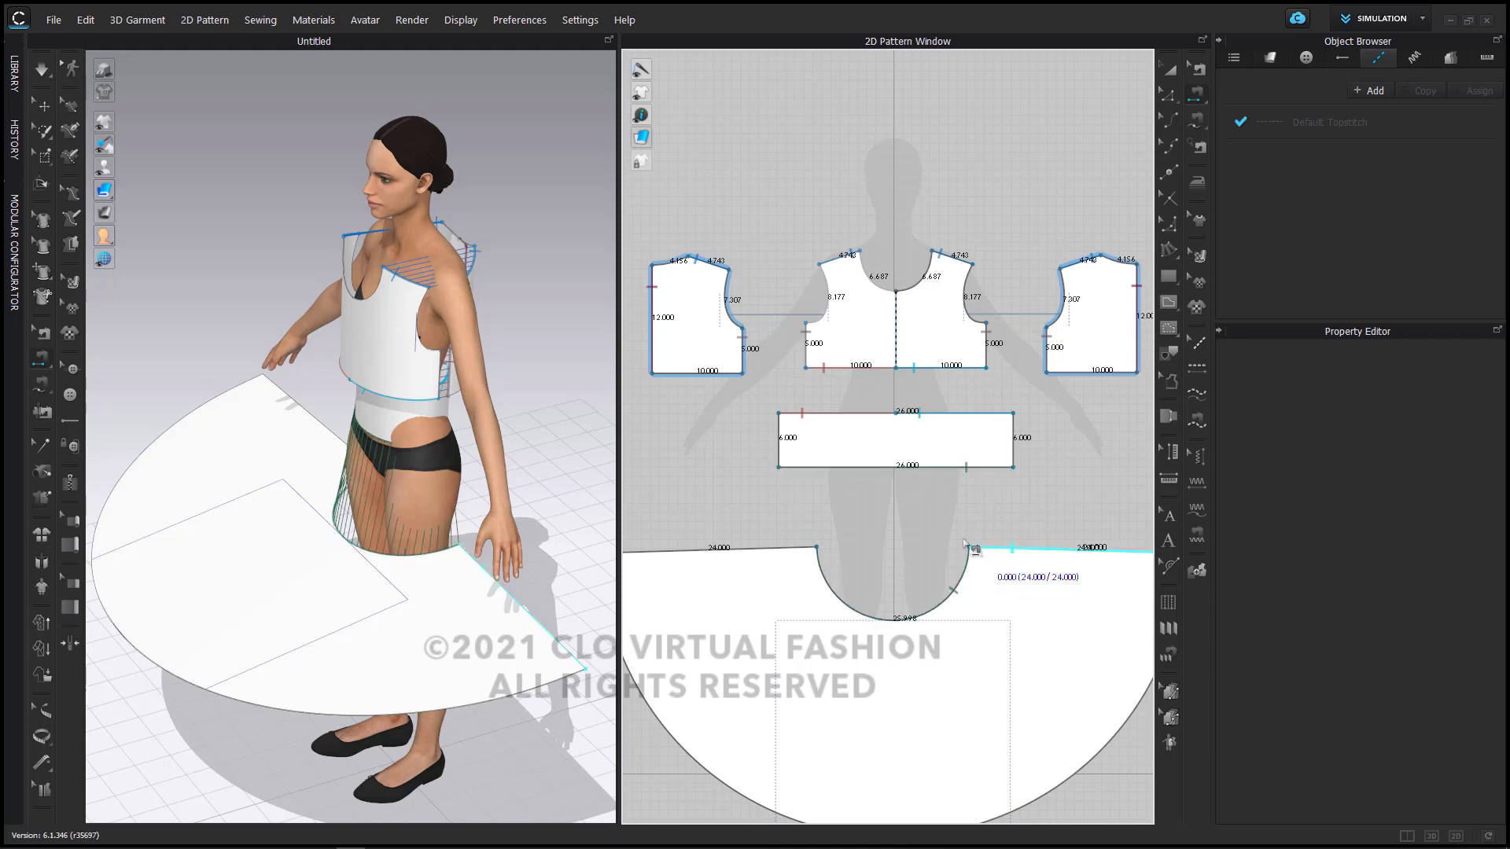
click(803, 550)
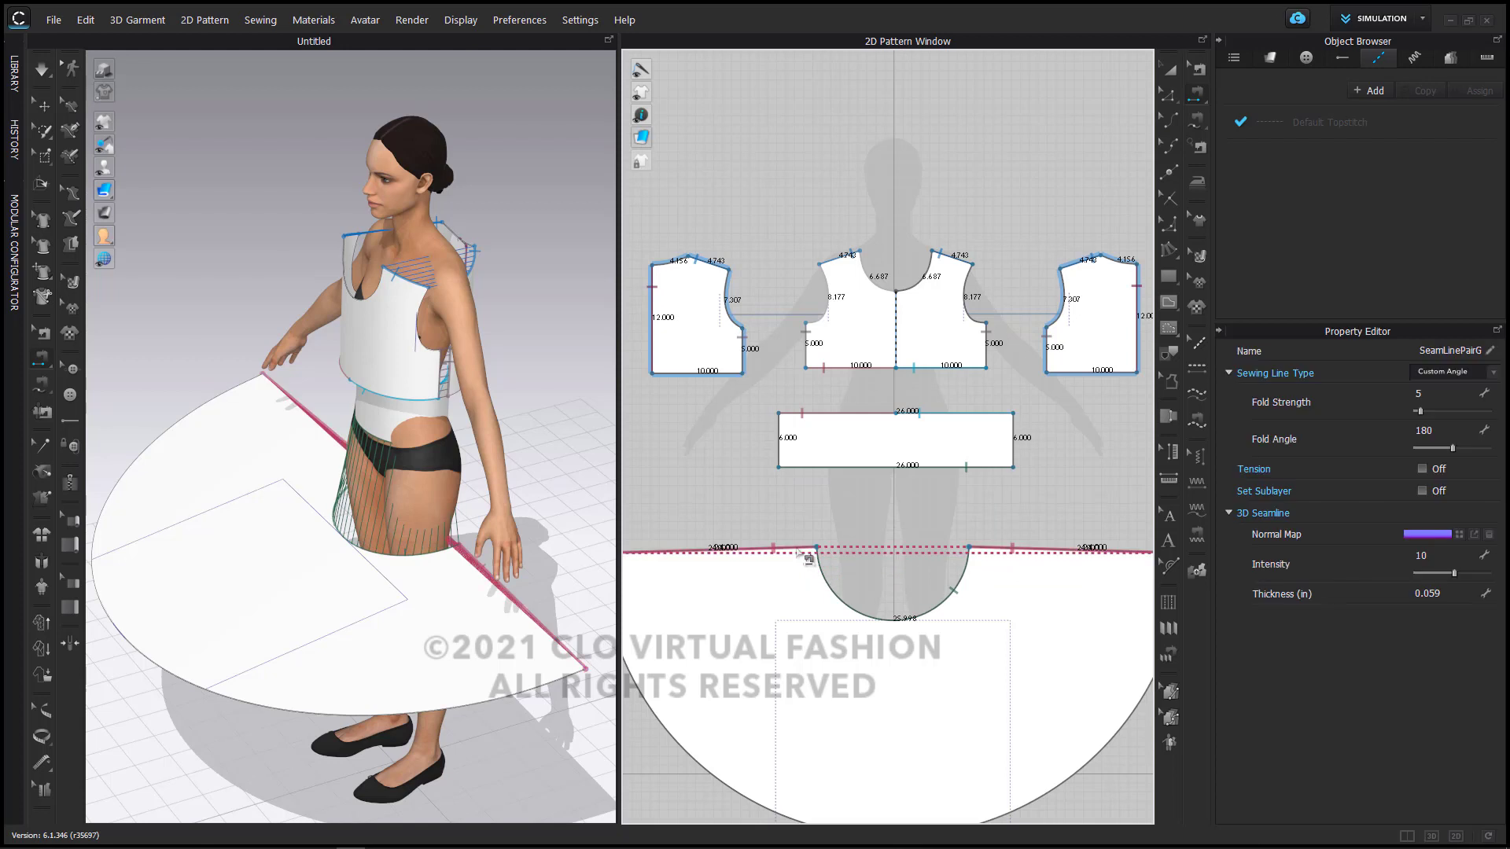
click(786, 440)
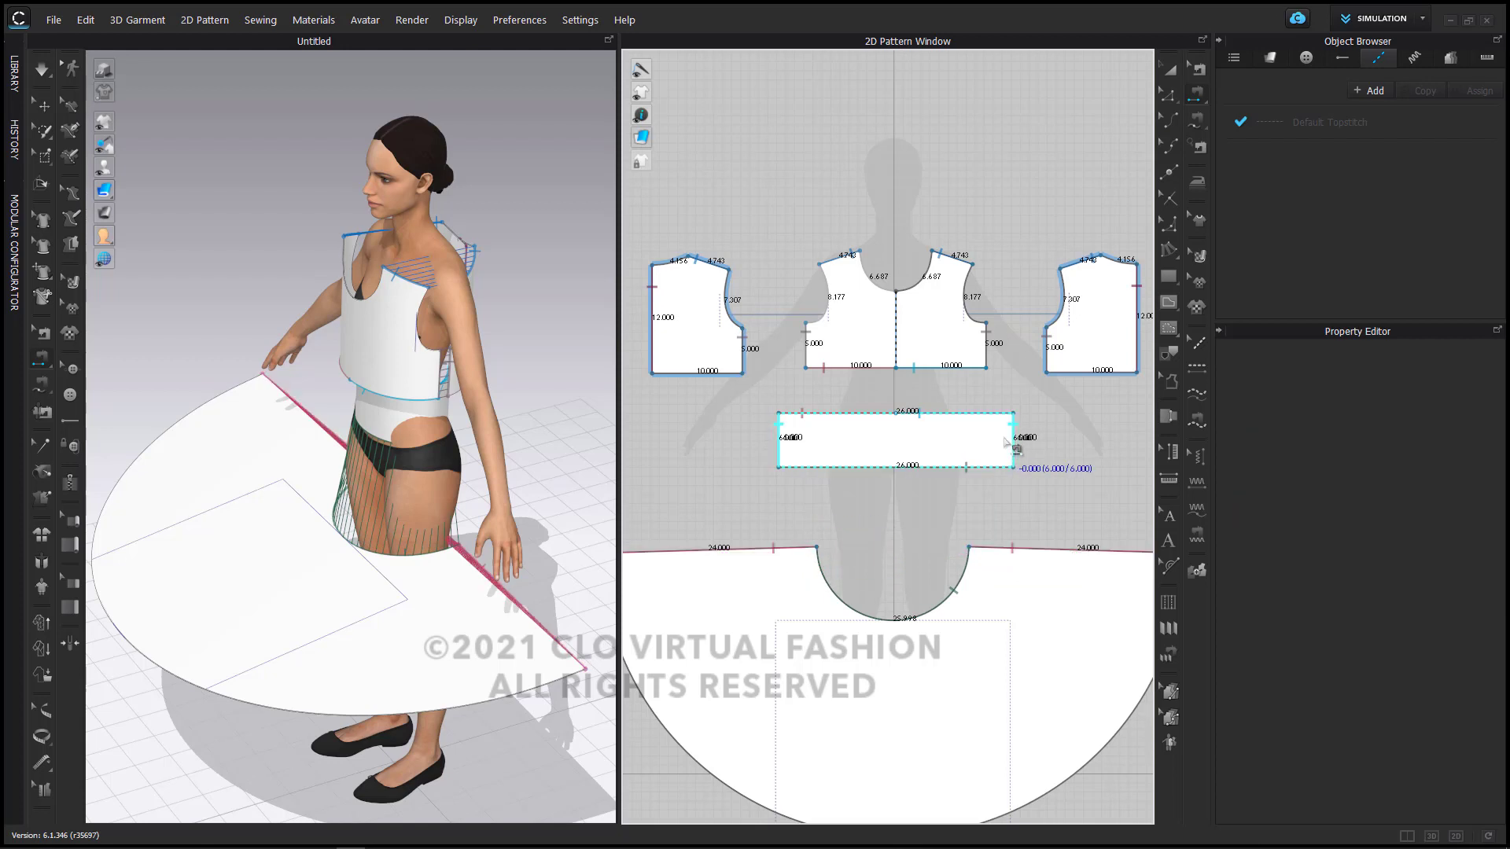
click(1007, 441)
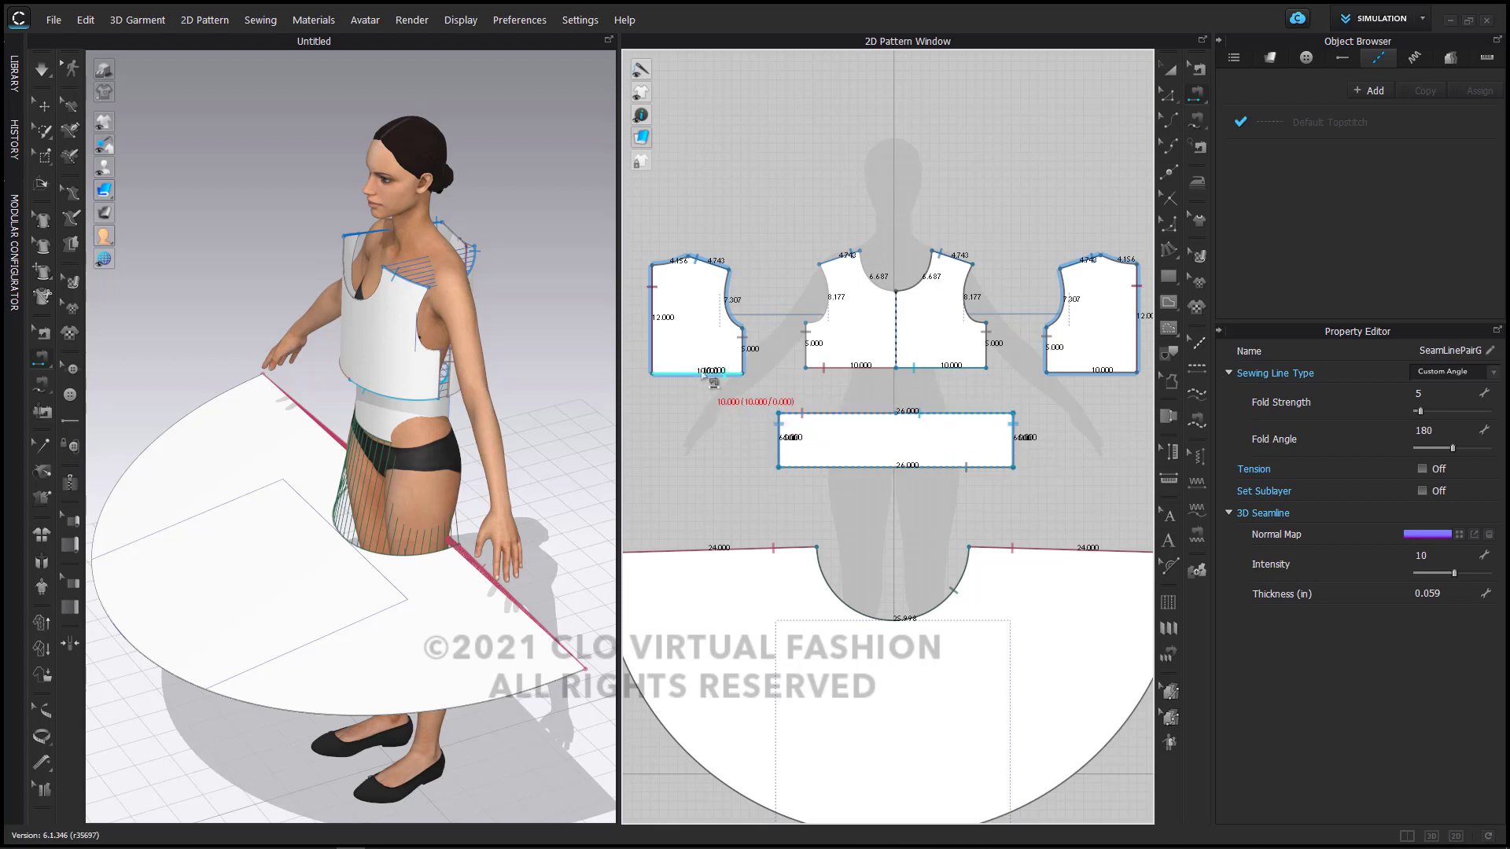
Step: Delete the two seams joining the centre bodice piece's bottom edge to the waist strip's top edge
key(b)
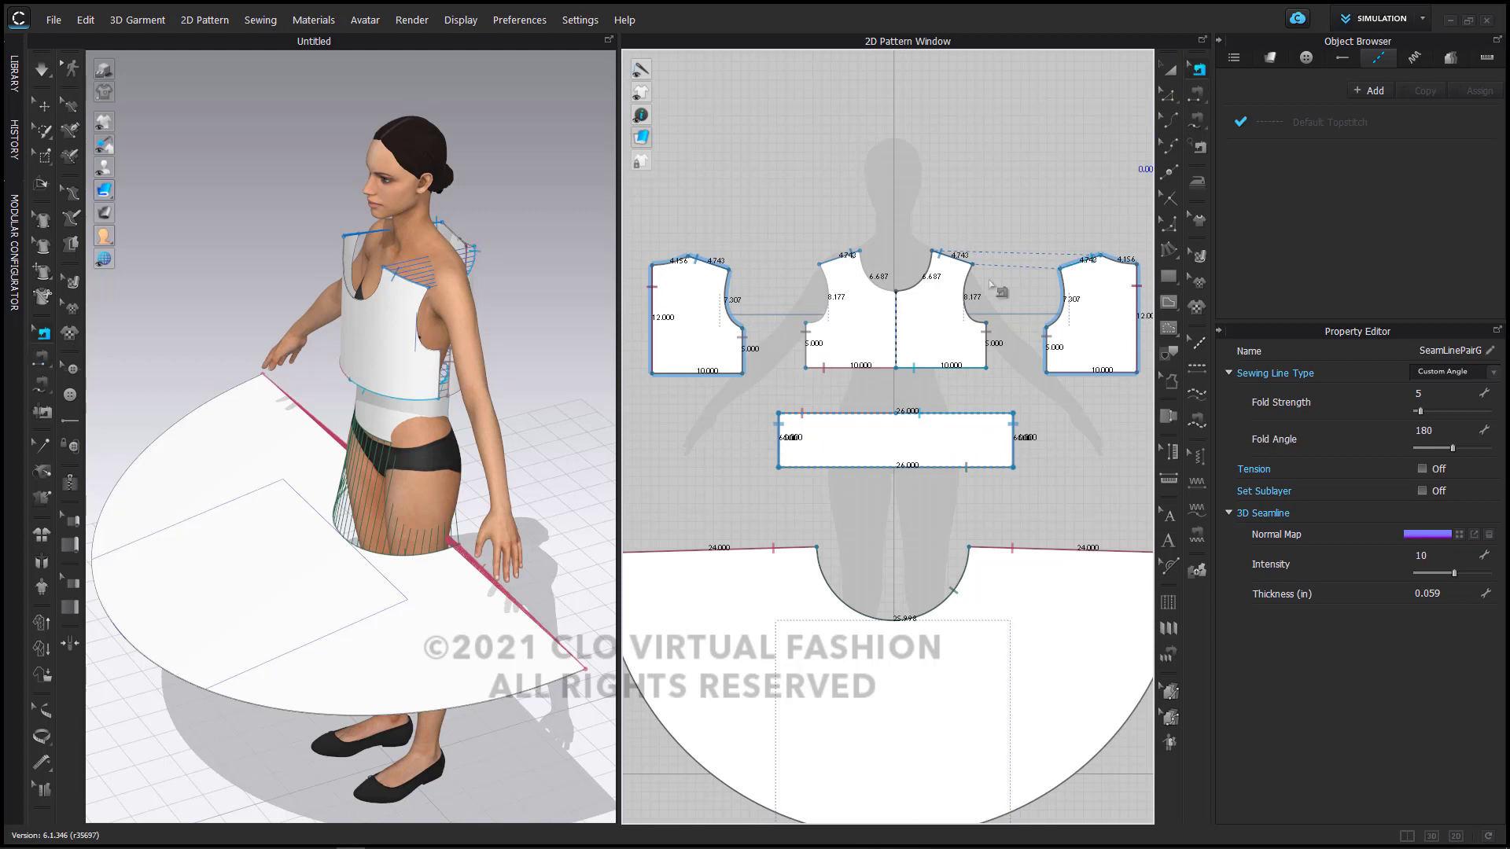
click(884, 424)
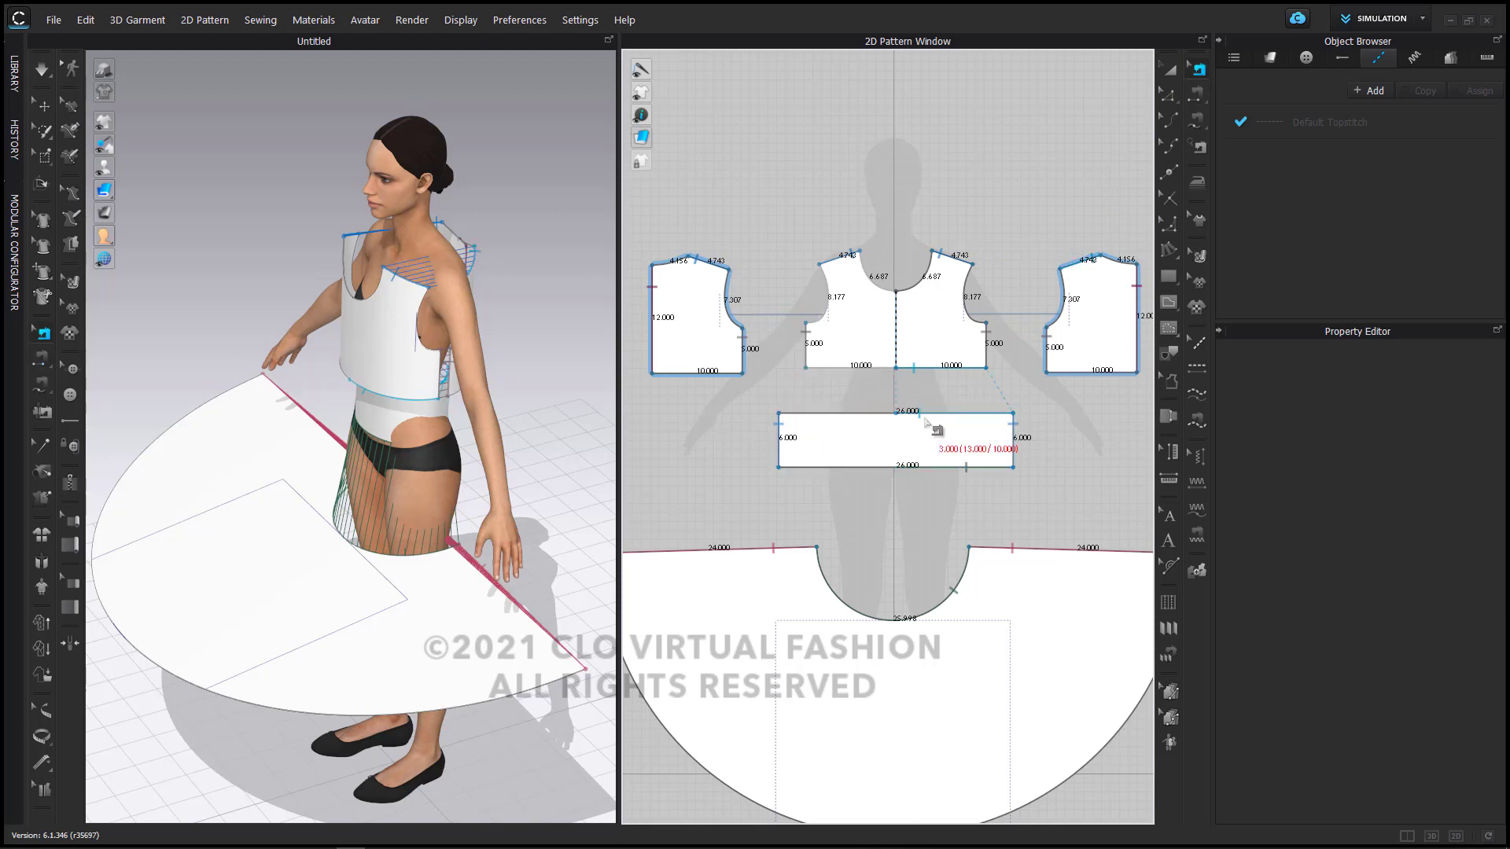
click(947, 429)
Step: Sew the strip's full 26 in top edge to the bottom edges of both back pieces and both centre-piece halves as one M:N seam
click(1197, 122)
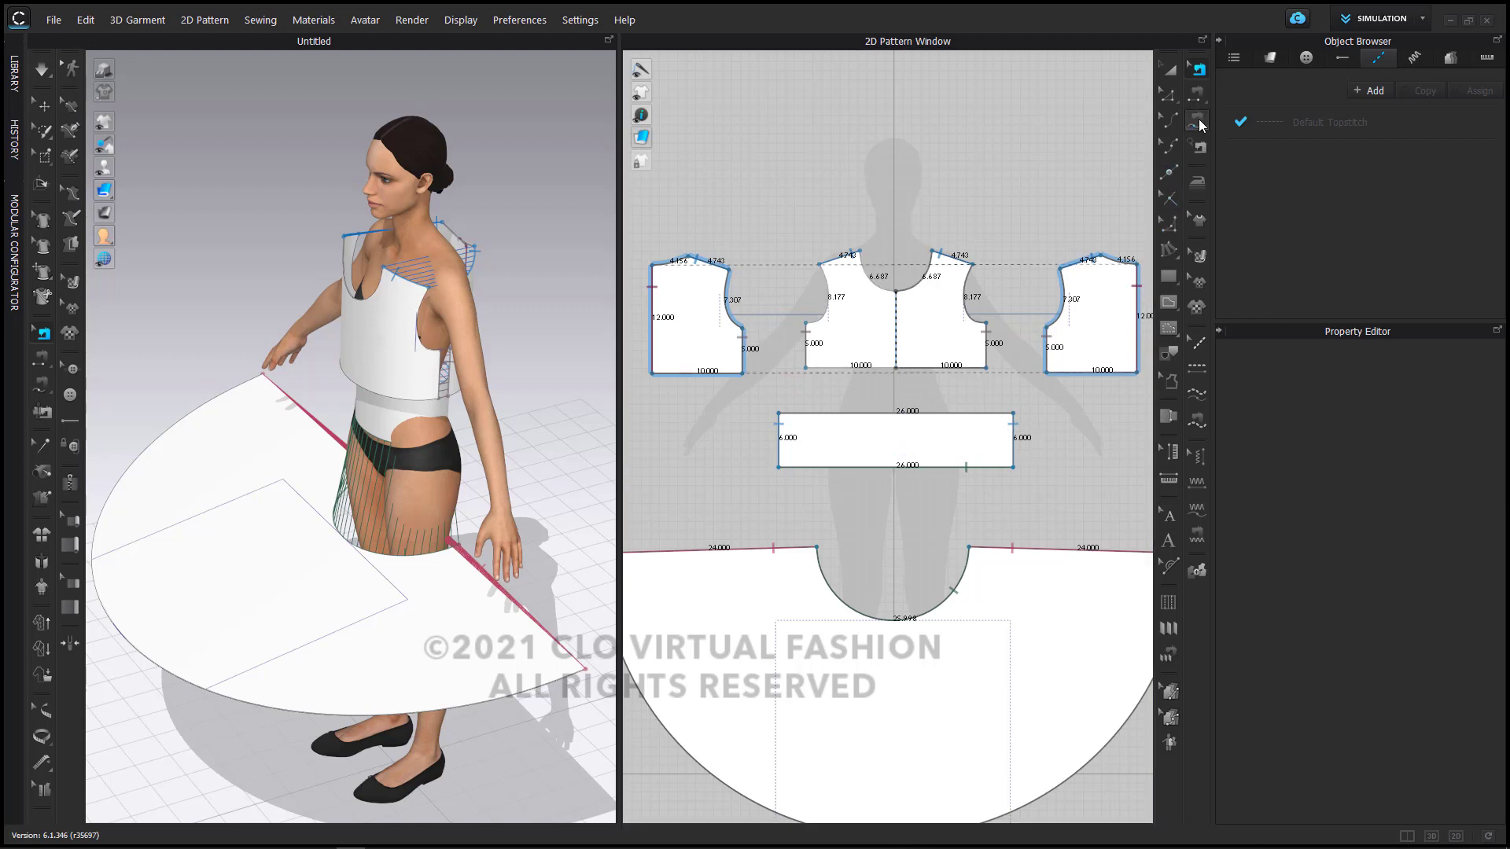
click(779, 413)
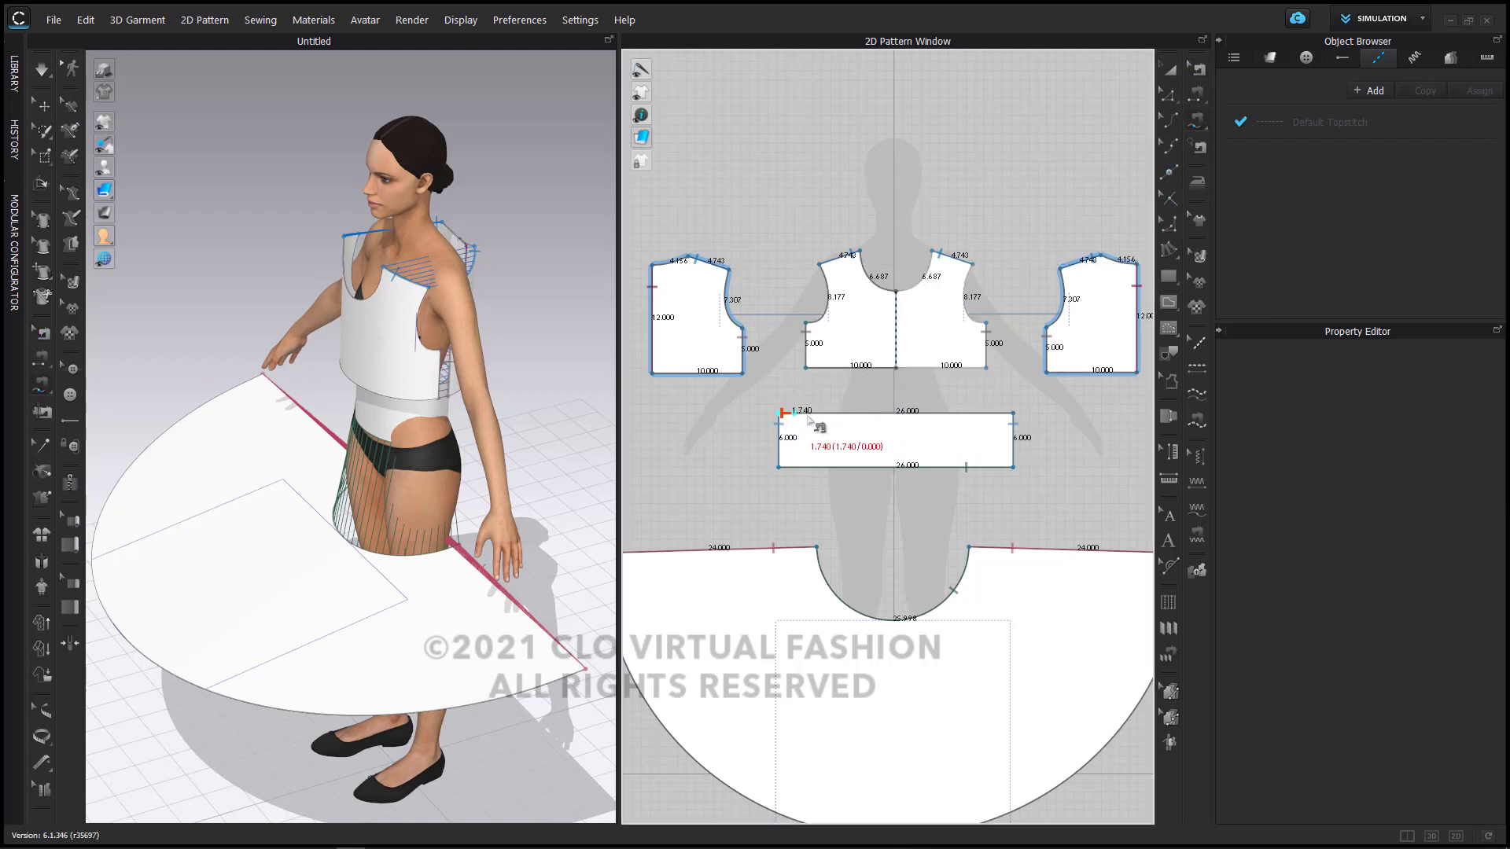
click(1013, 413)
click(654, 374)
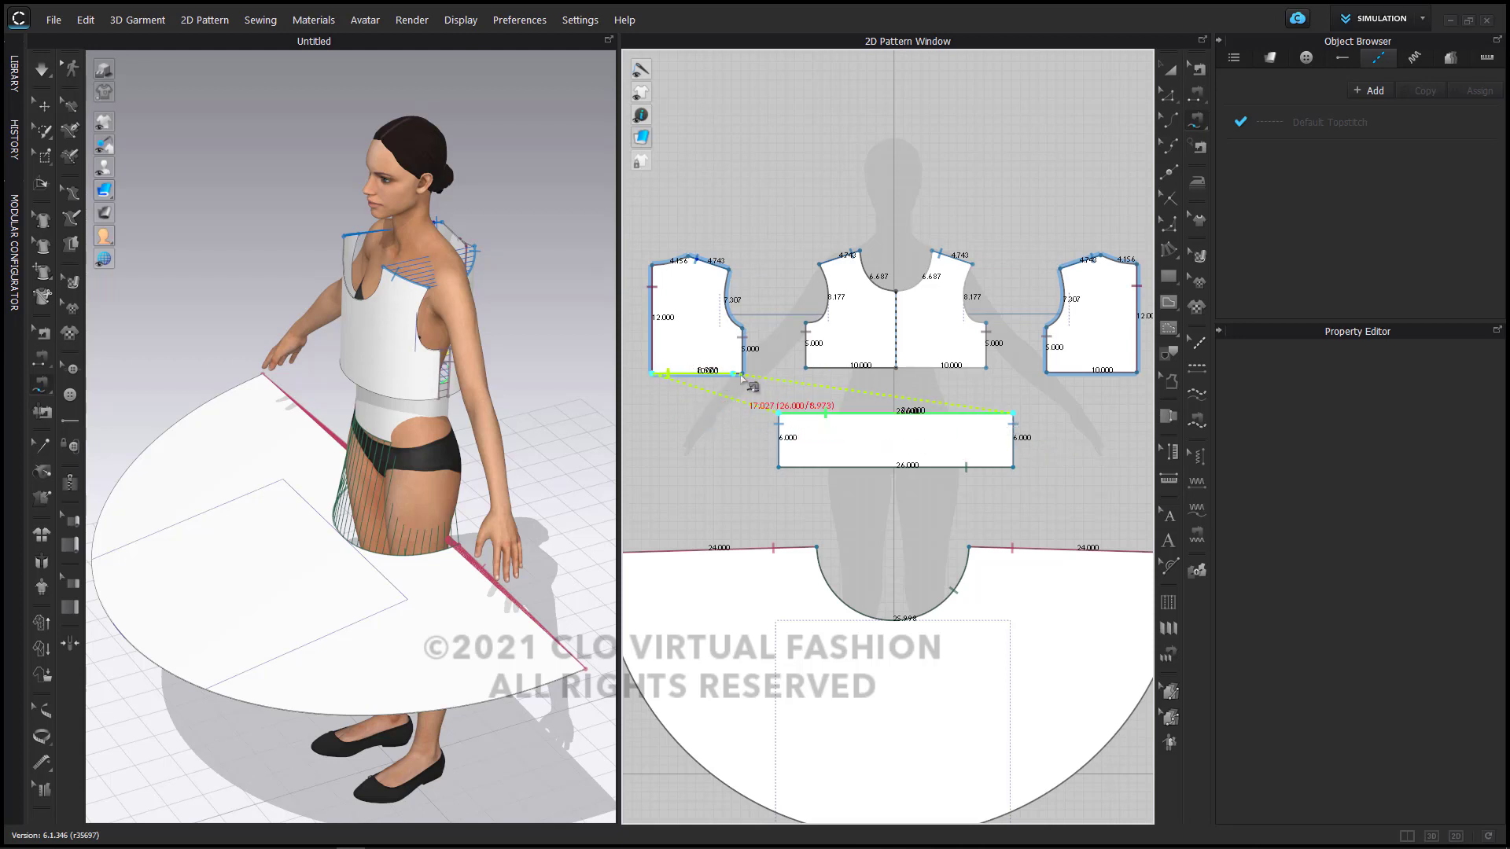
click(743, 373)
click(897, 368)
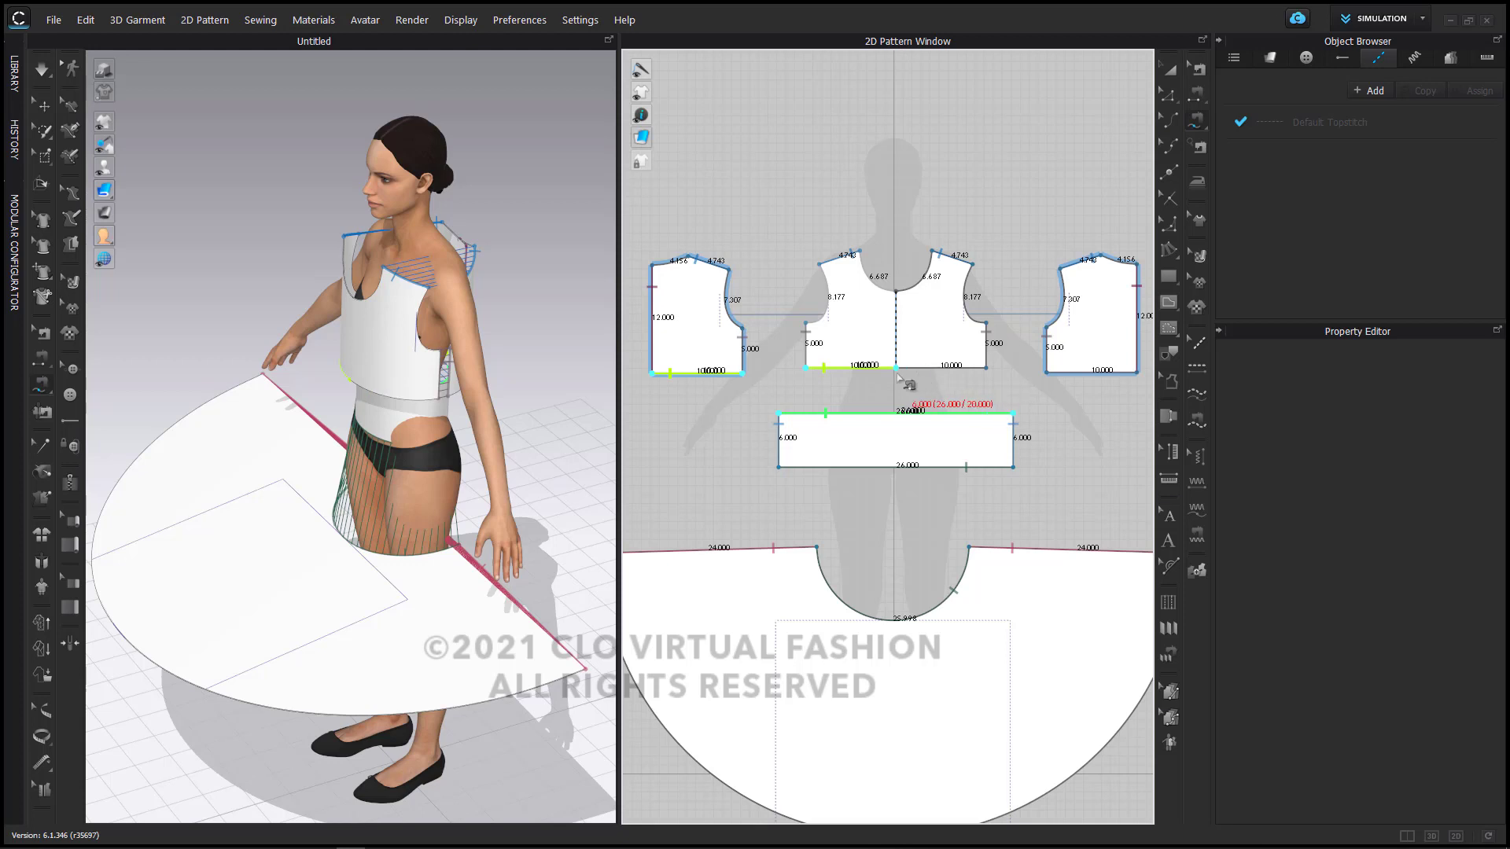
click(986, 368)
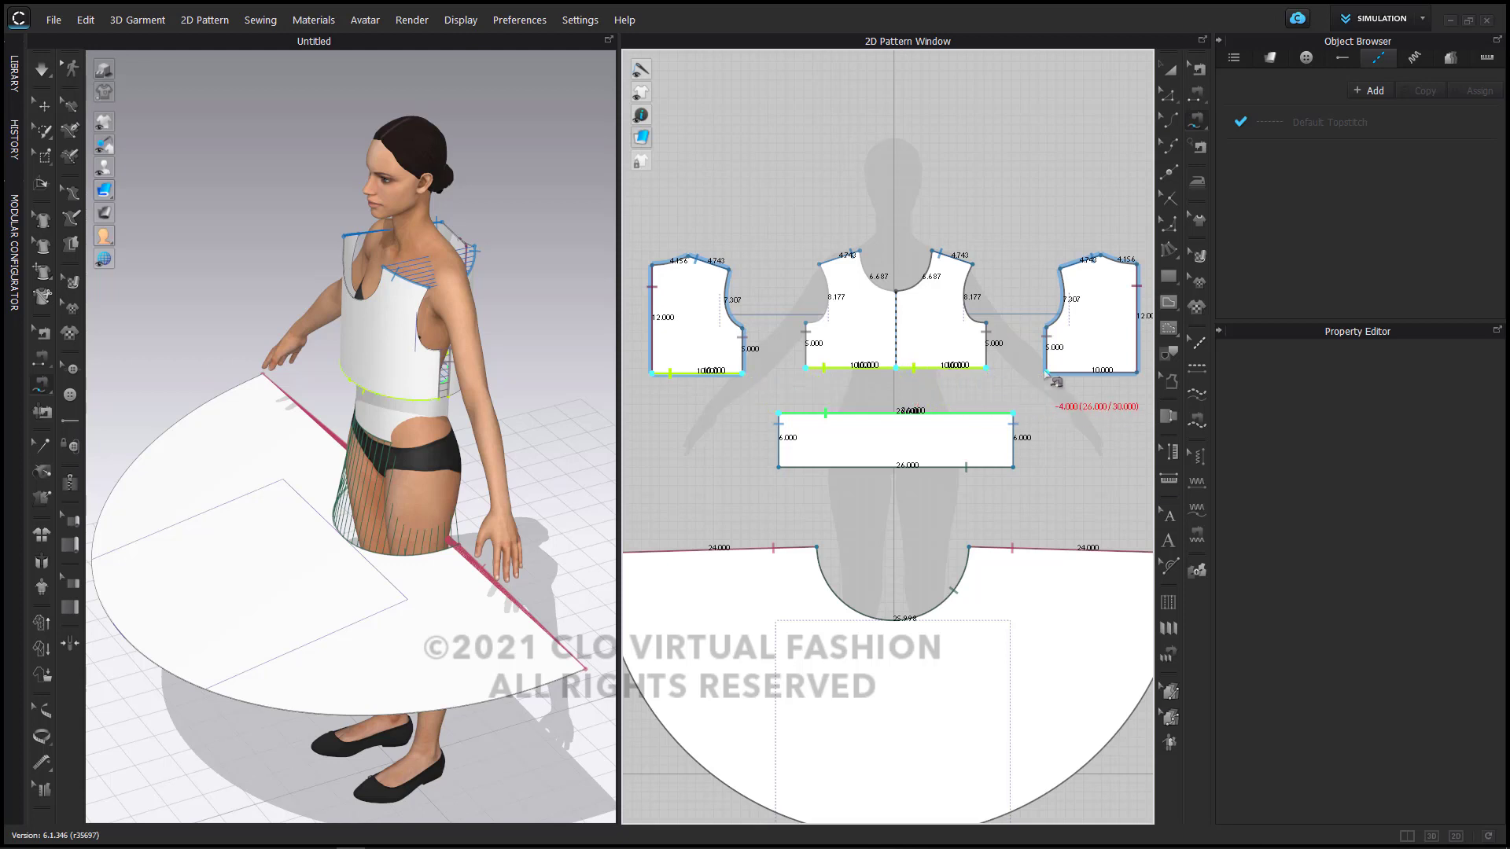
click(1061, 378)
click(1135, 382)
key(Return)
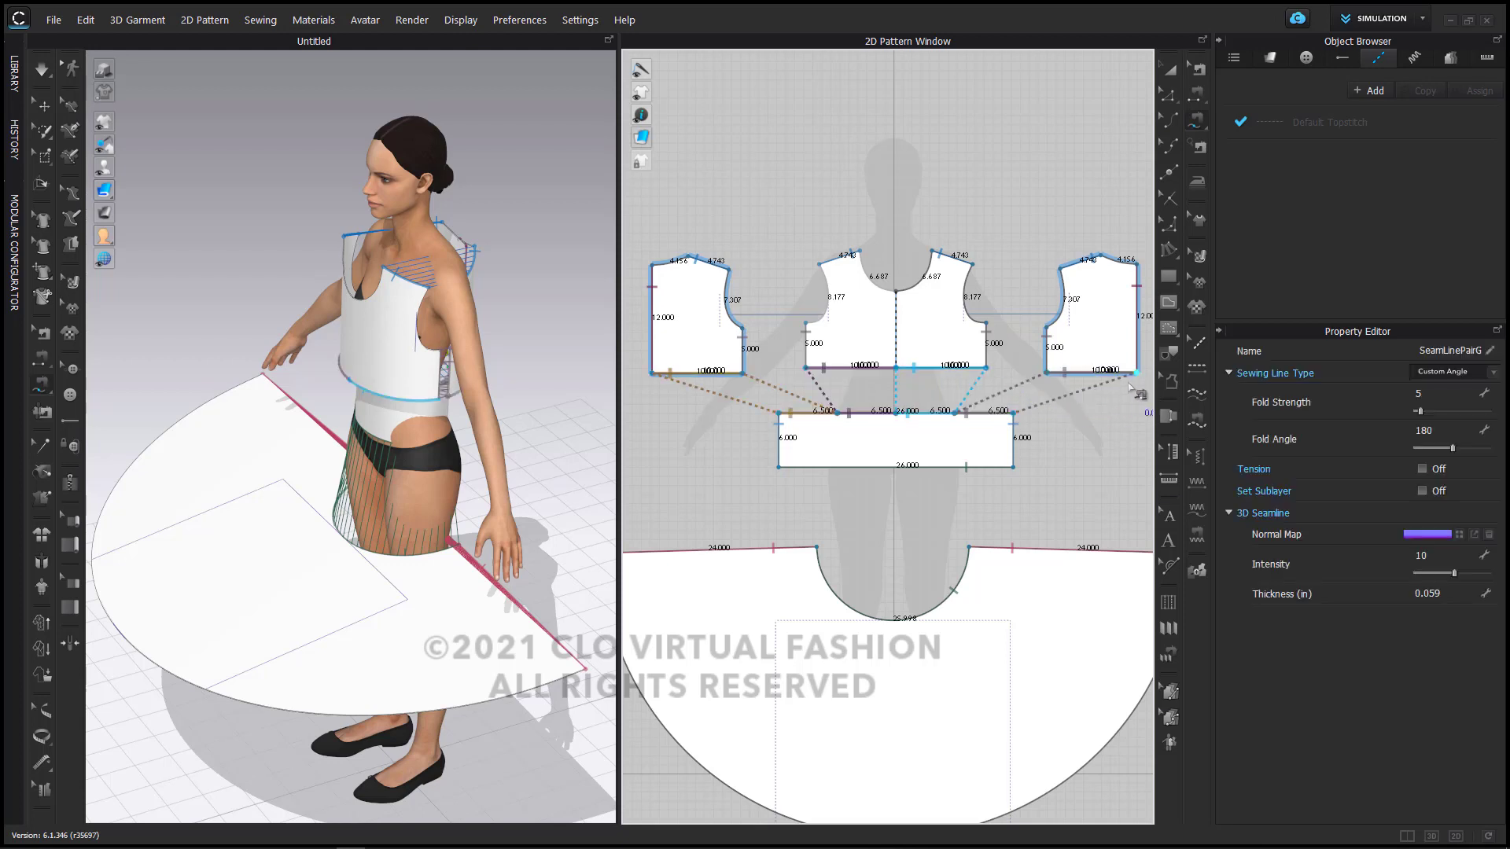
Step: Run the simulation to drape the sewn dress on the avatar
right_drag(471, 424, 181, 314)
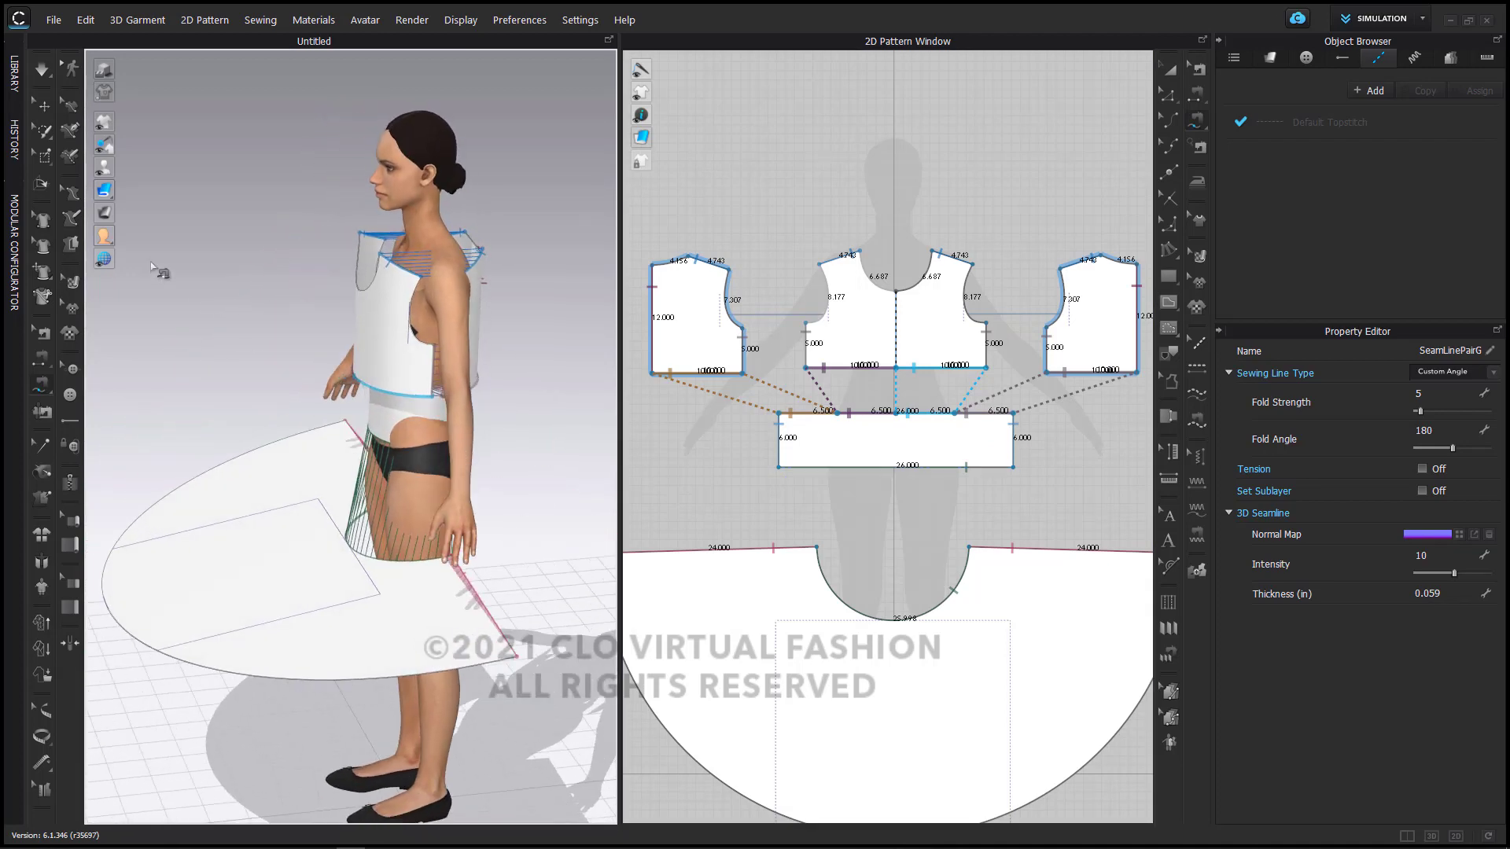
click(44, 104)
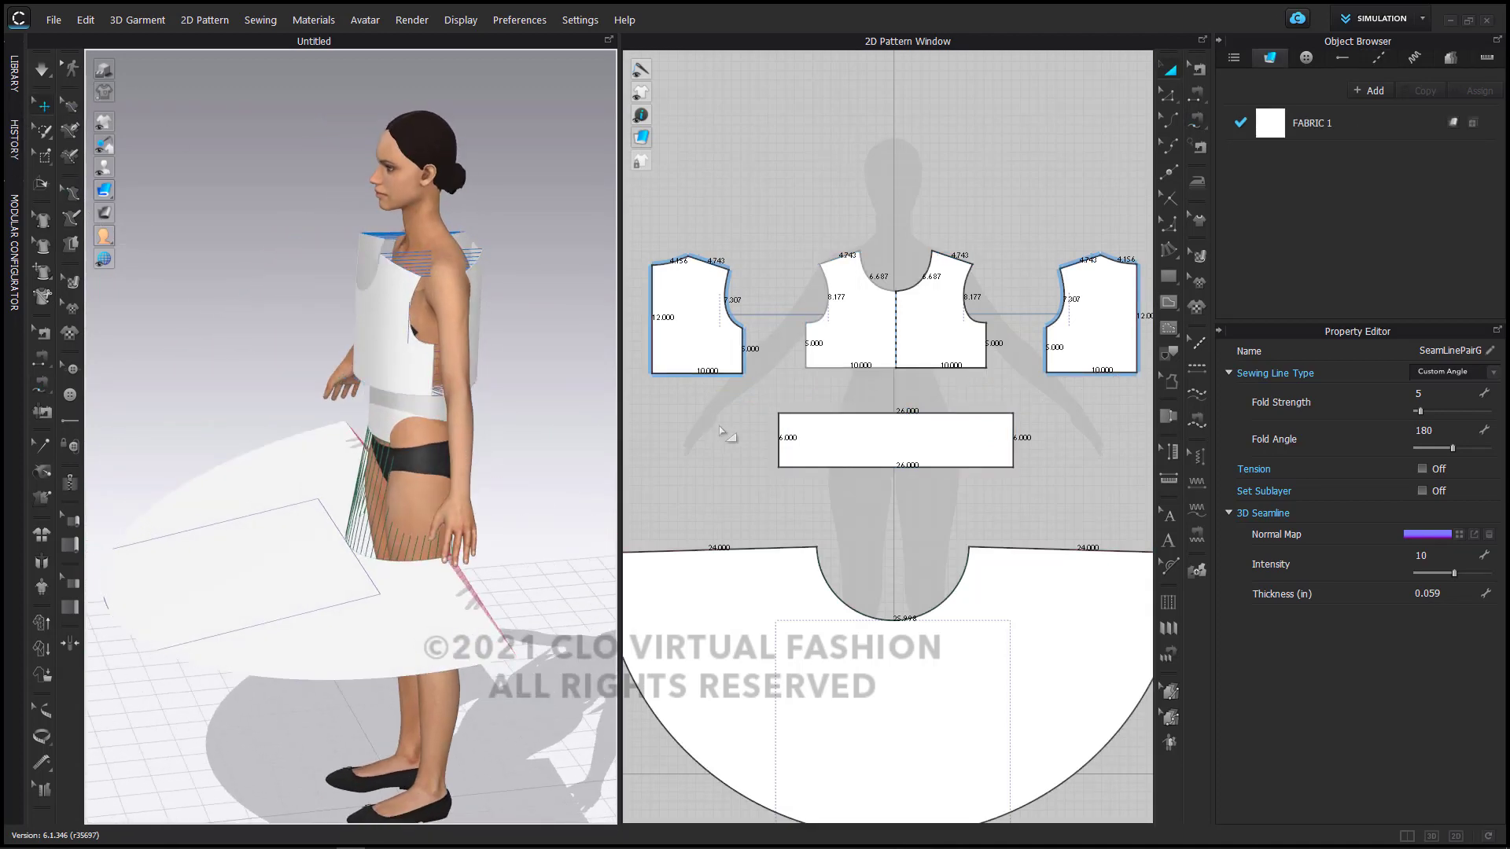
key(space)
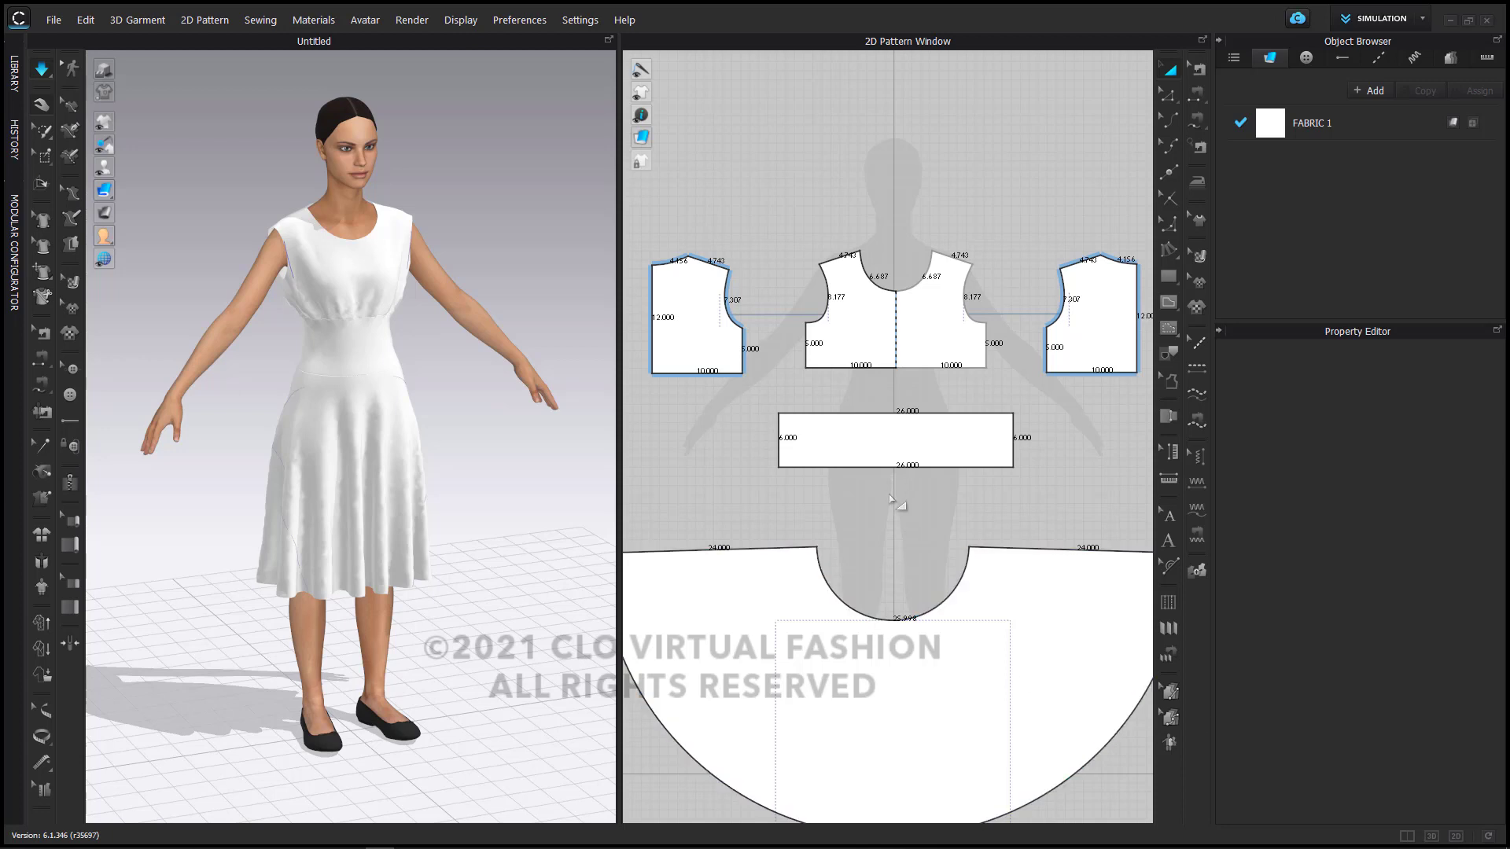
Step: Move the waist strip down in the 2D pattern layout to just above the skirt's inner curve
click(862, 446)
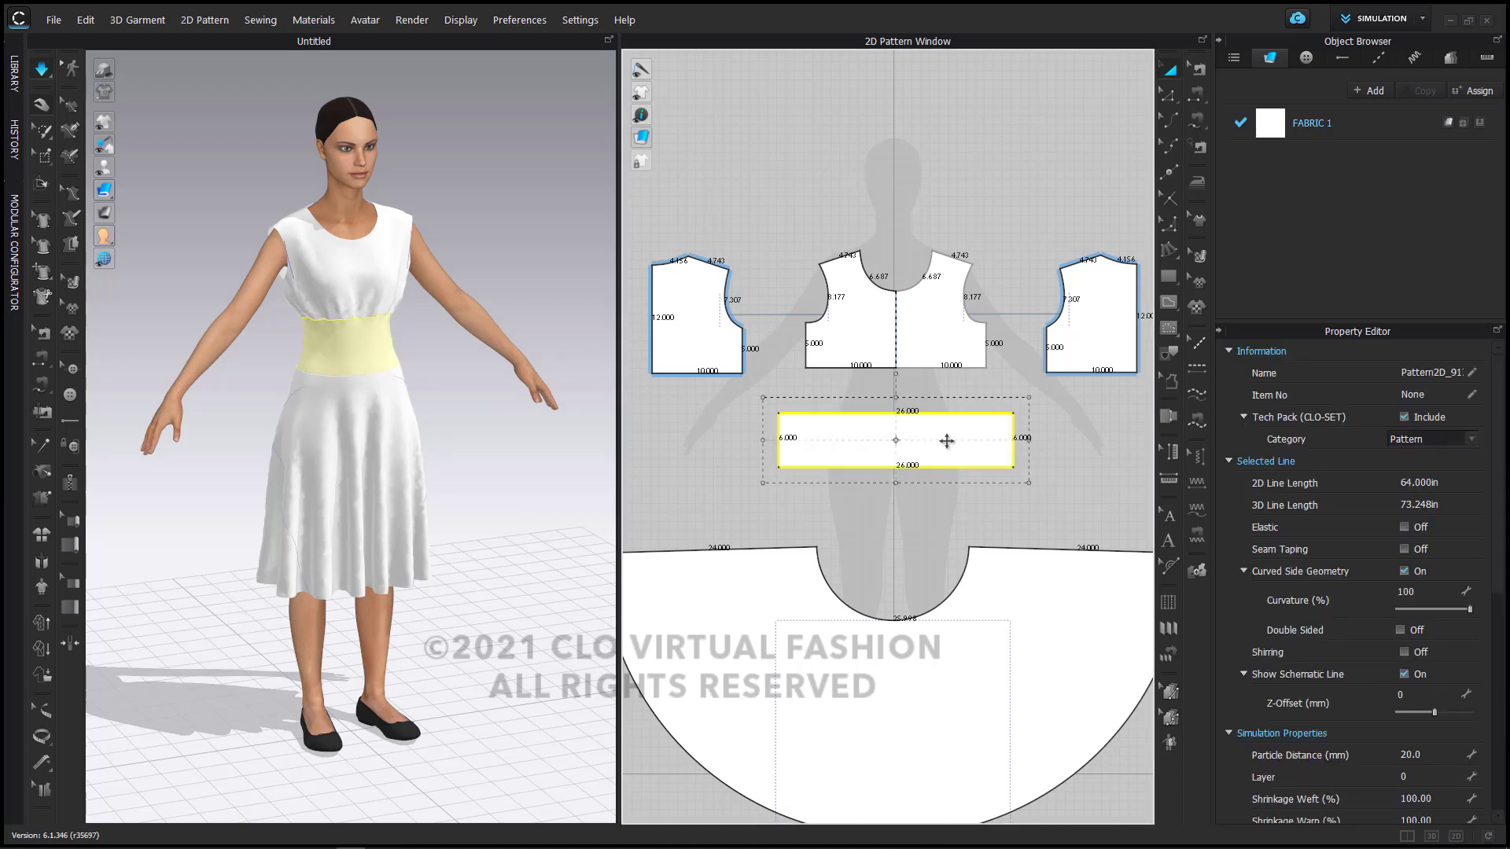
drag(947, 442, 933, 513)
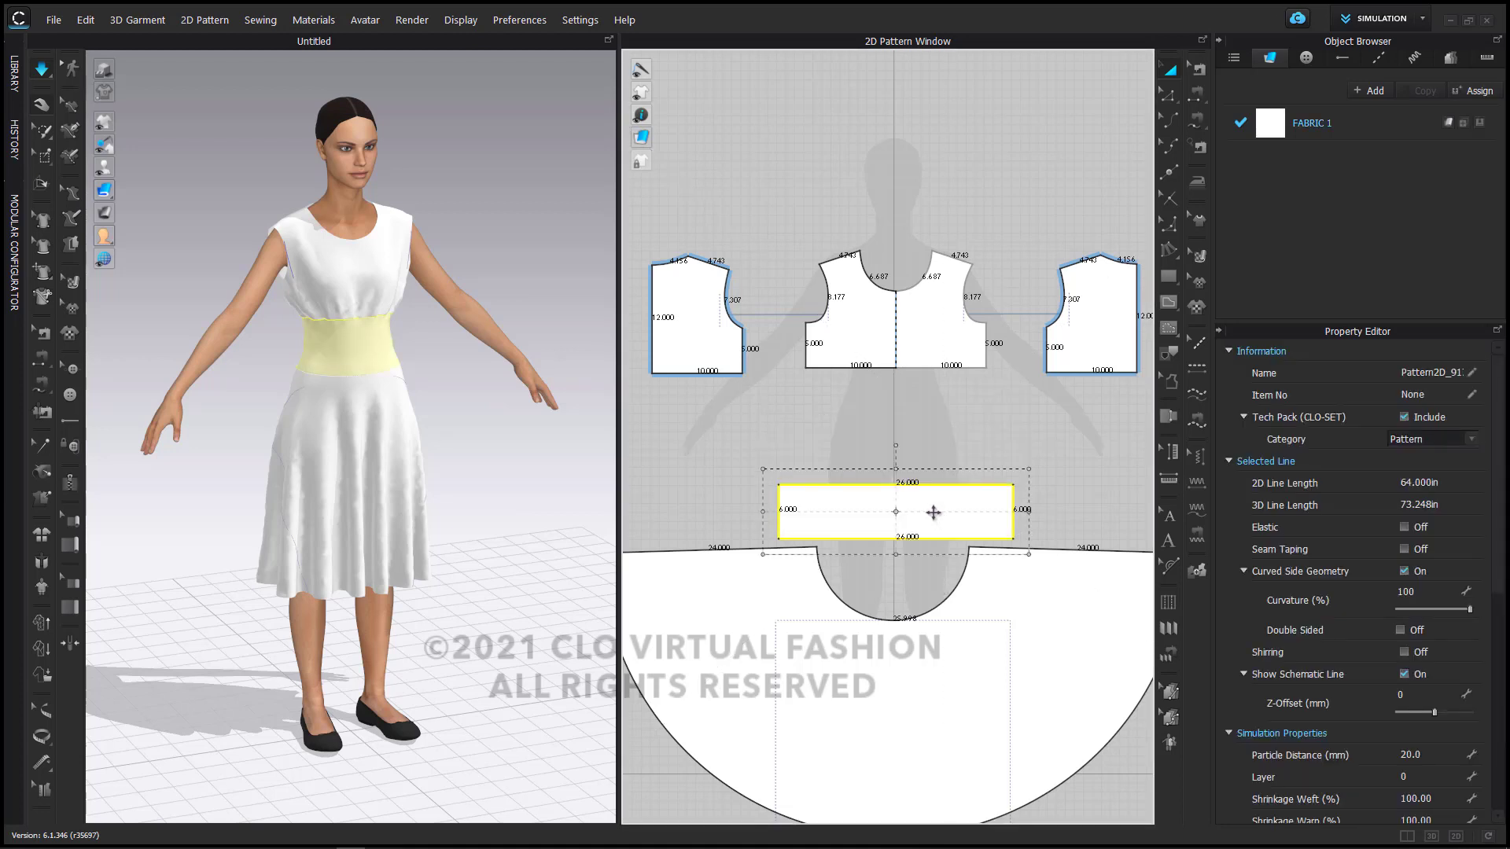
Step: Distribute 5 internal lines between the waist strip's top and bottom edges, spaced 1 in apart
scroll(912, 378, up, 4)
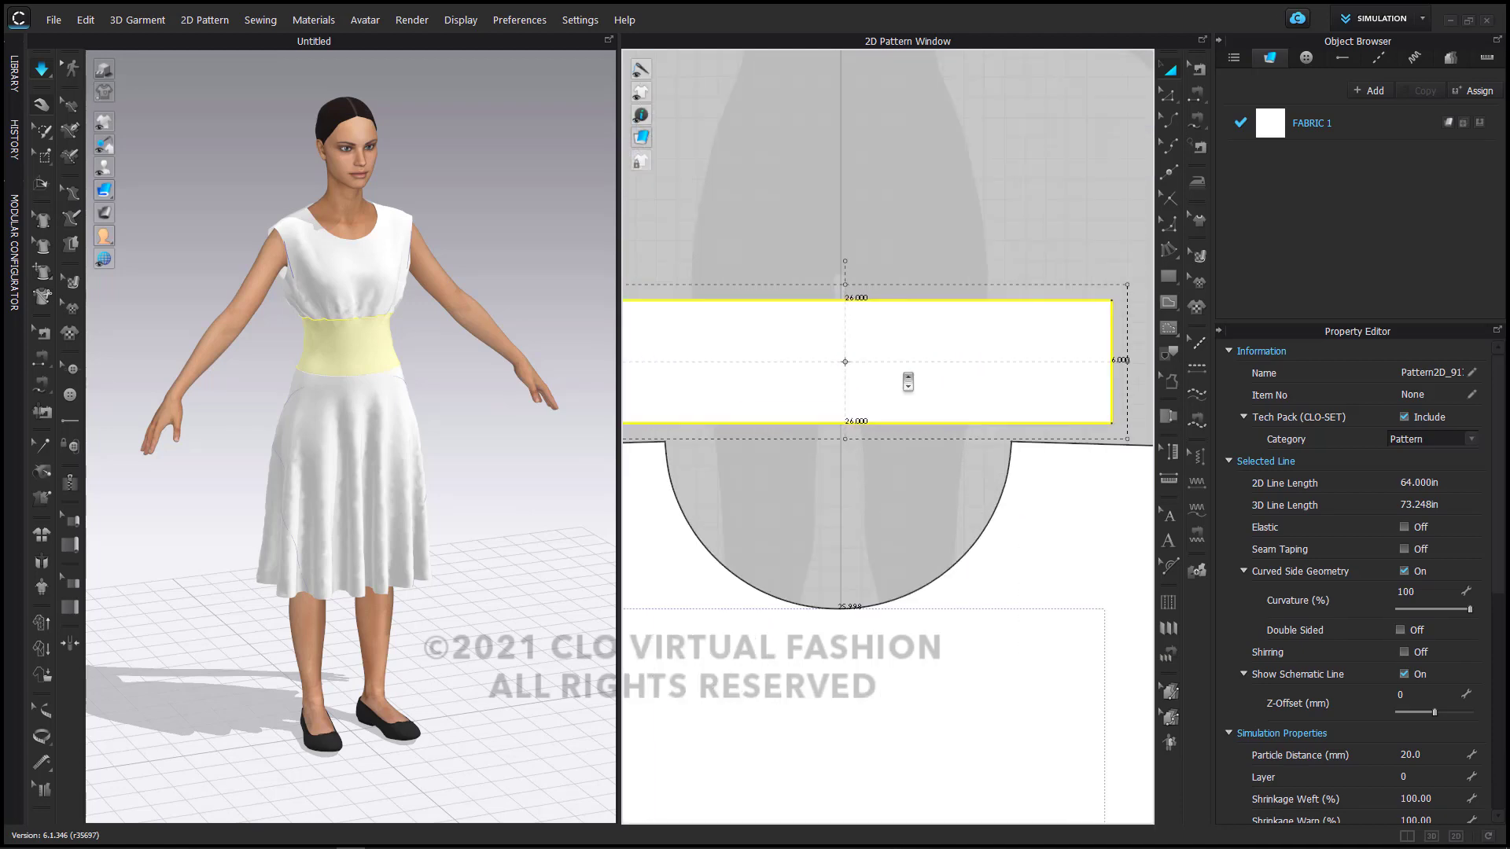
key(z)
click(1016, 189)
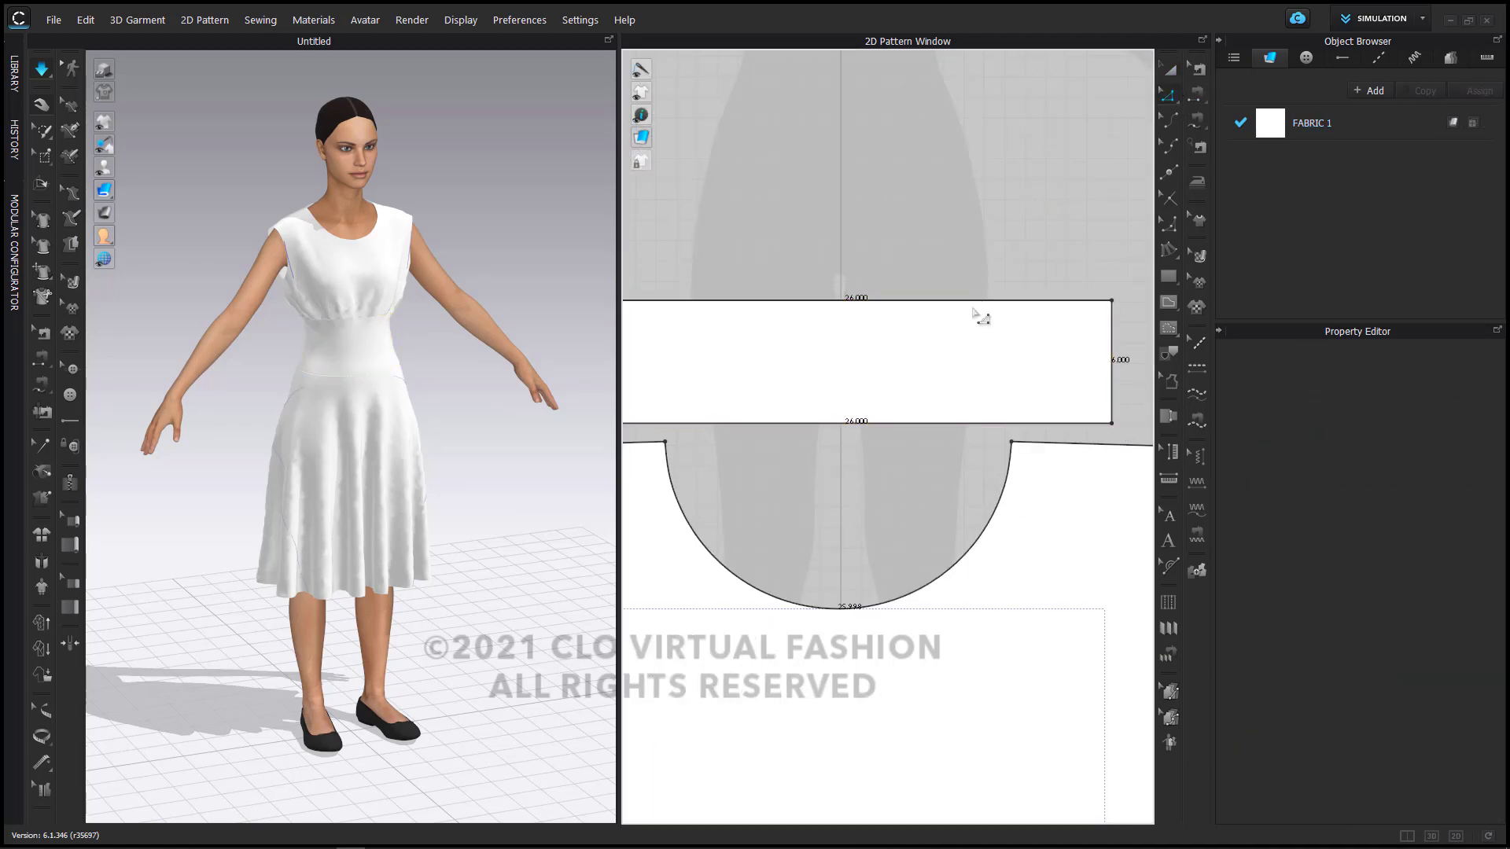
right_drag(1010, 313, 1043, 297)
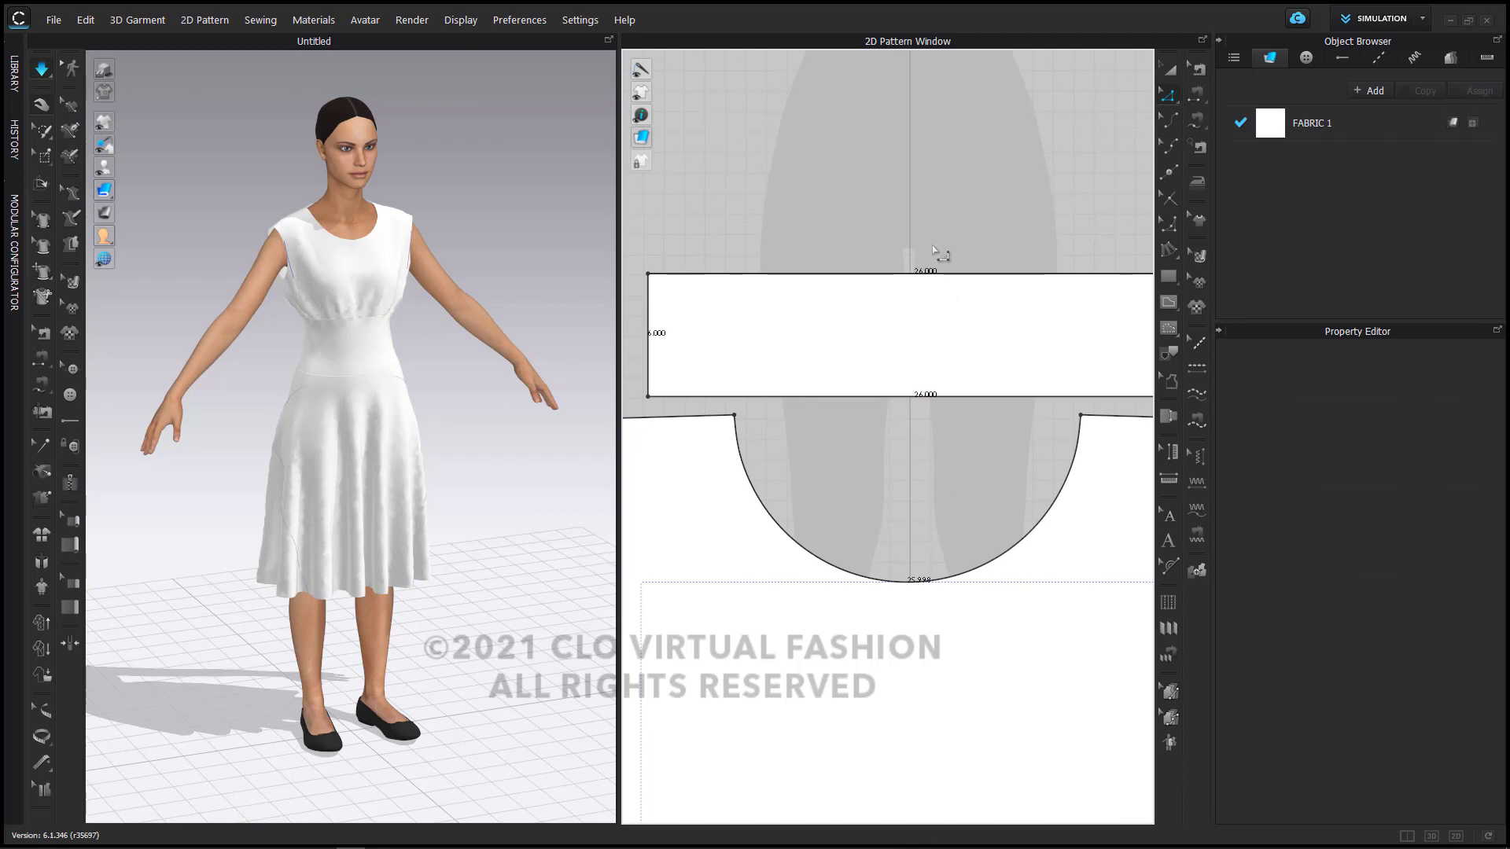
scroll(925, 281, down, 2)
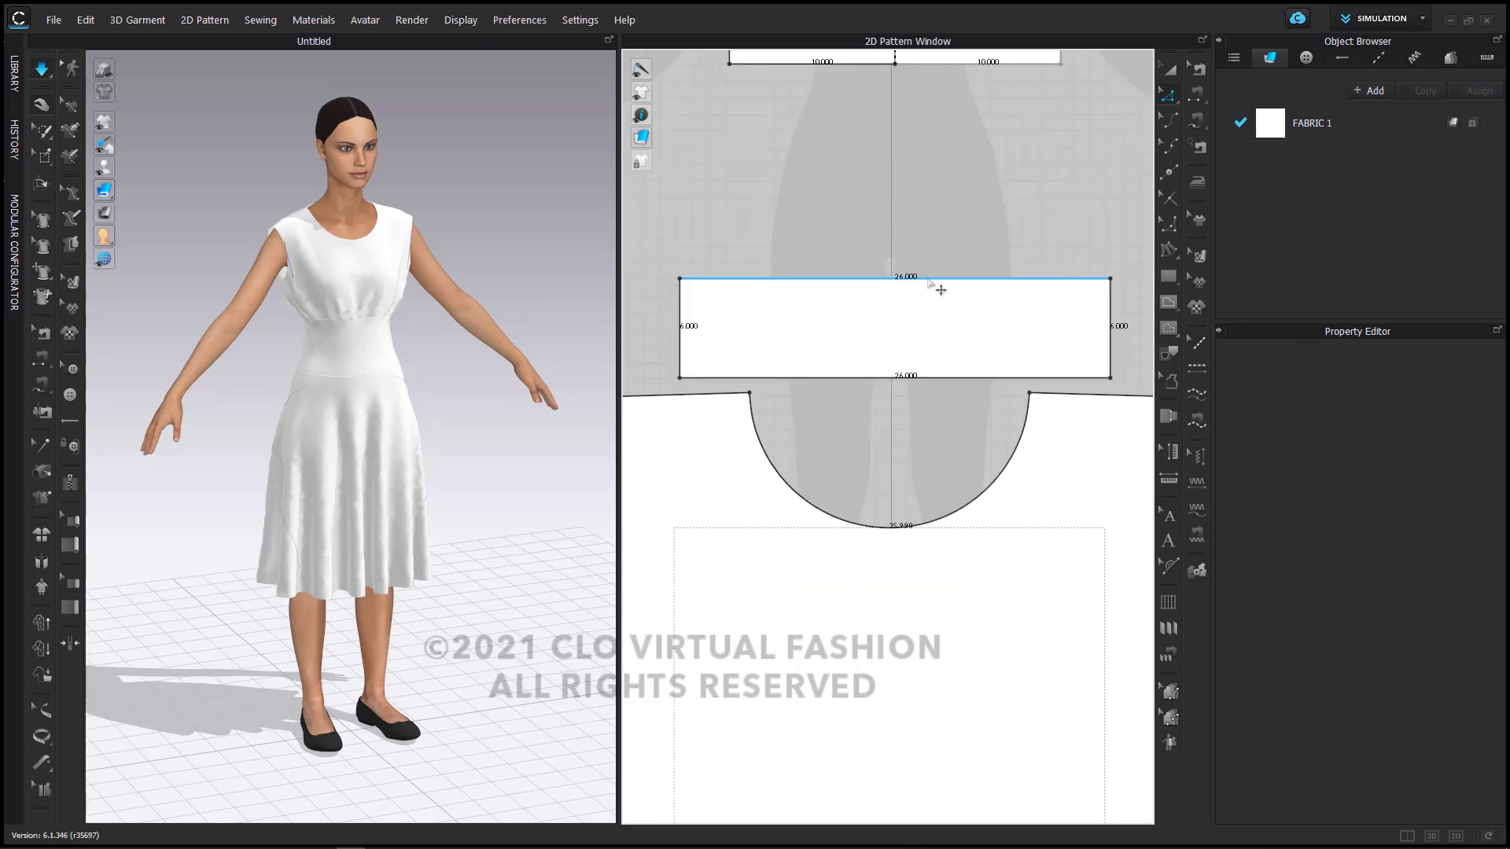
click(936, 278)
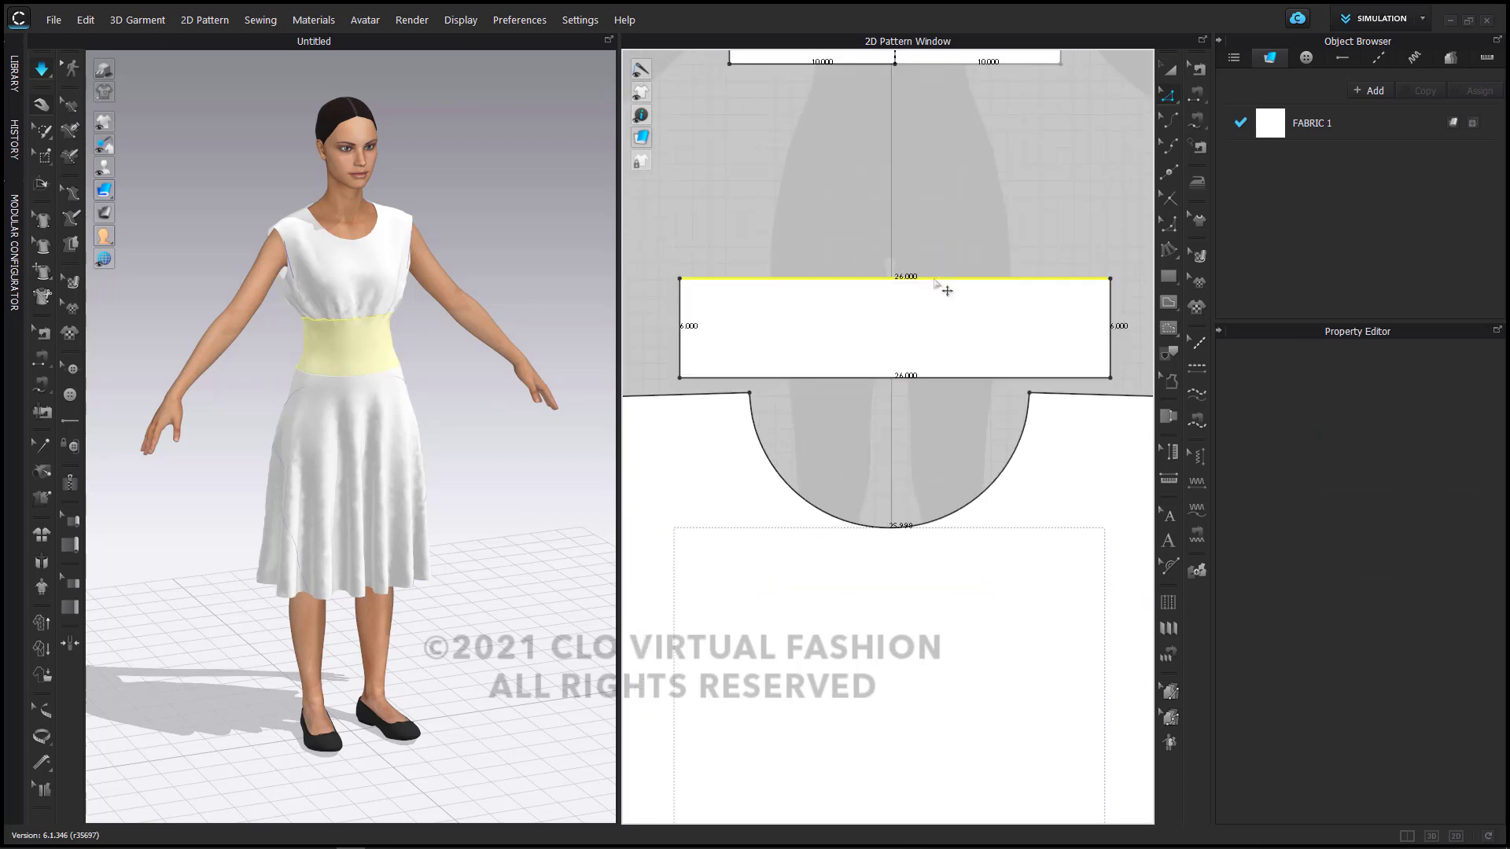
shift+click(934, 383)
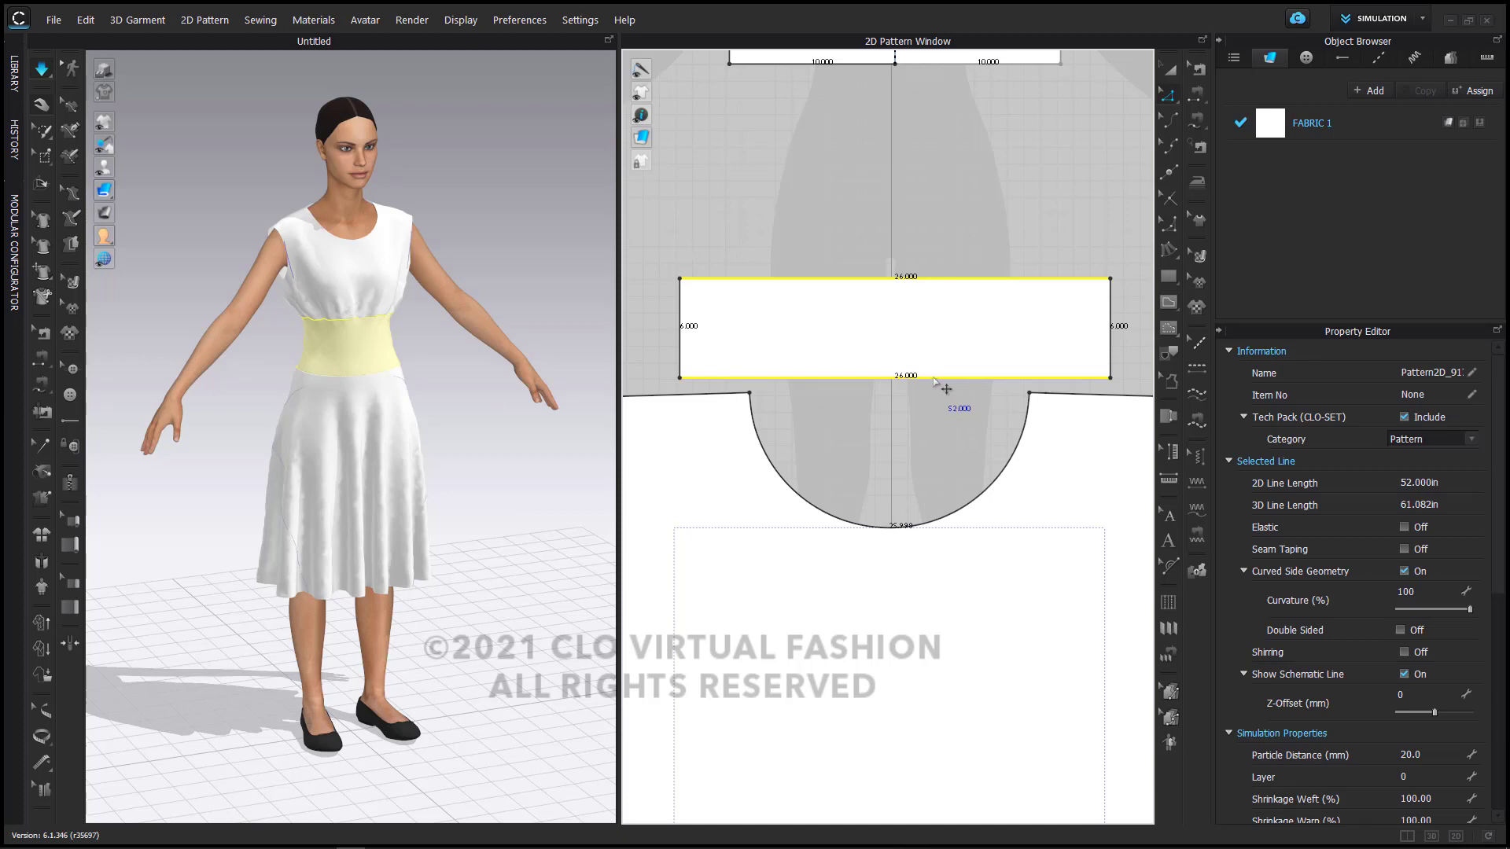
right_click(934, 381)
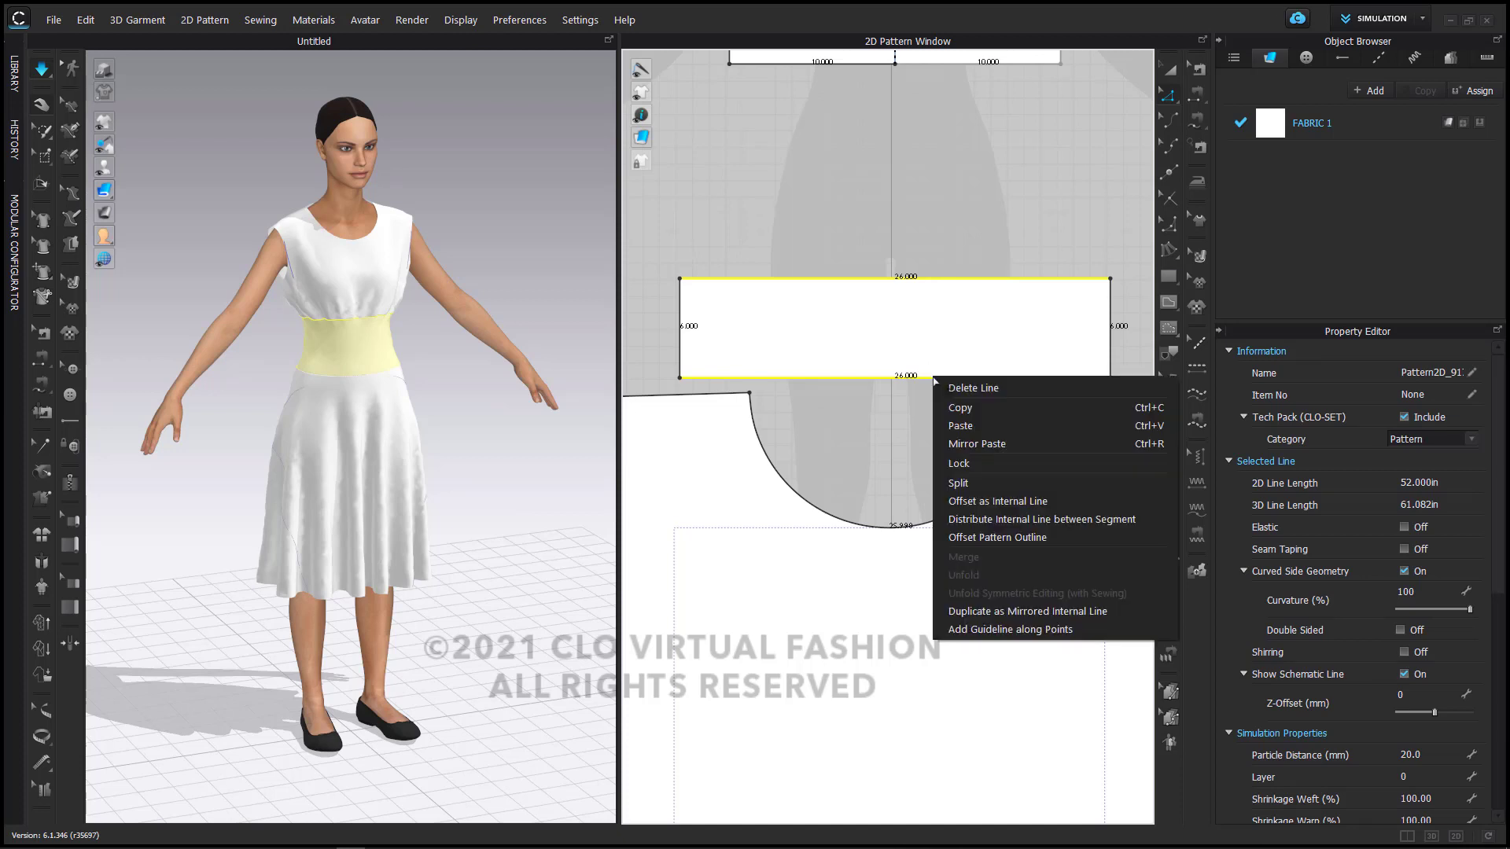
click(1012, 520)
drag(726, 277, 450, 326)
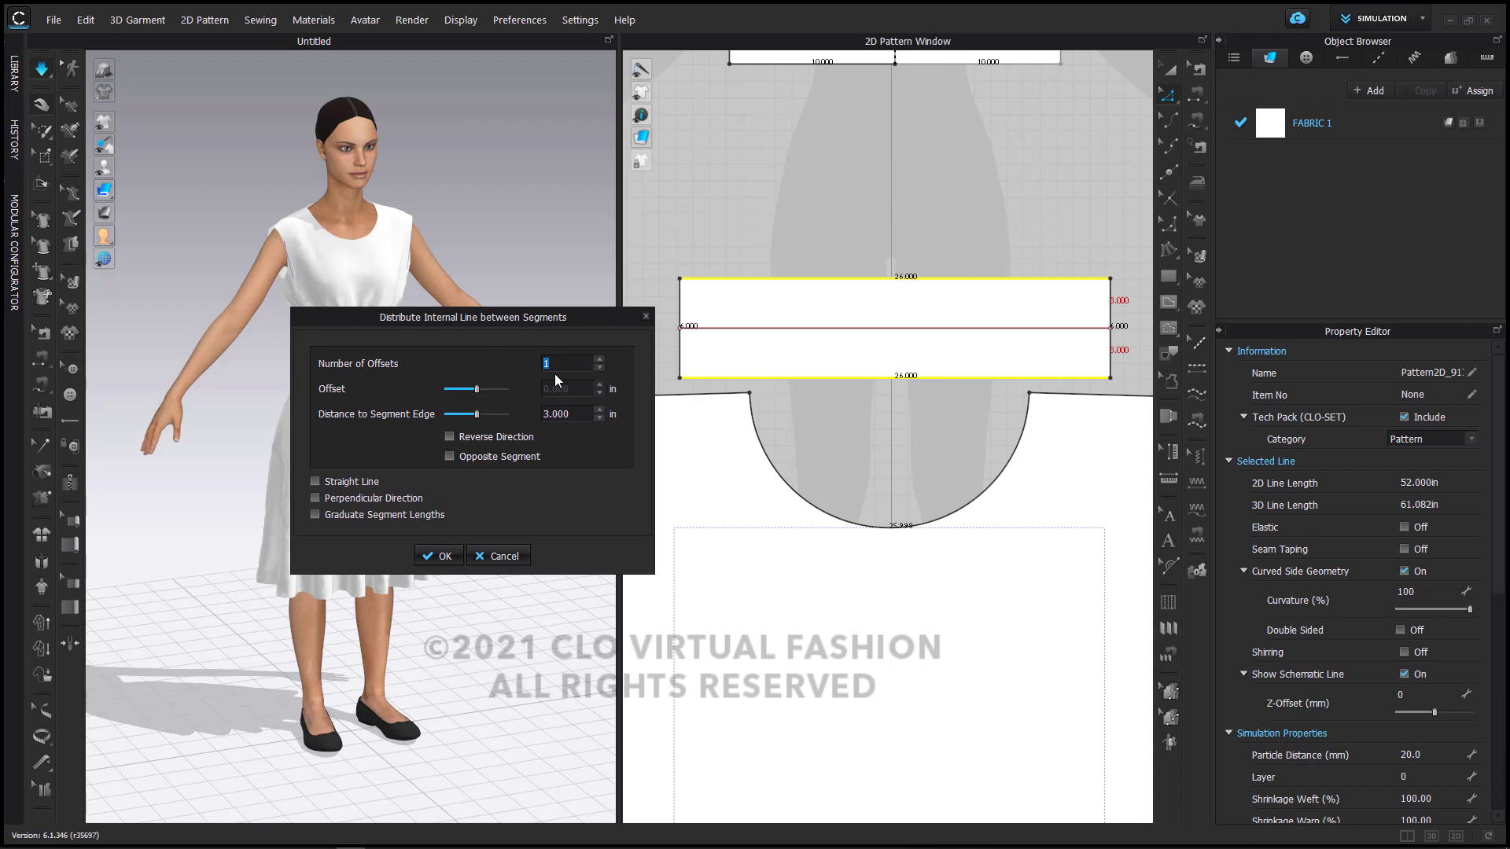
click(599, 360)
click(599, 359)
click(599, 359)
click(599, 360)
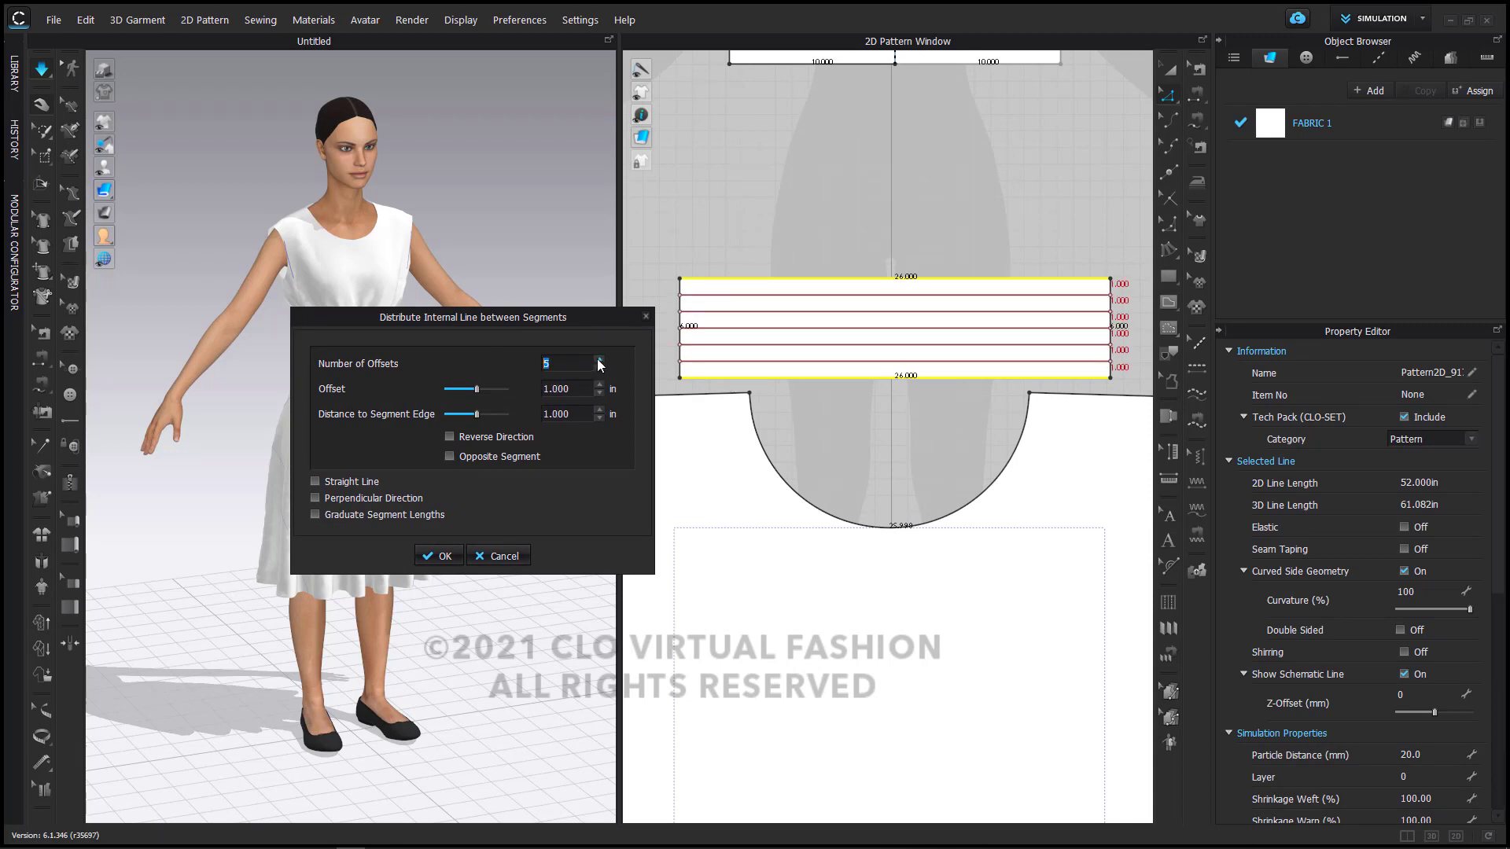
click(437, 556)
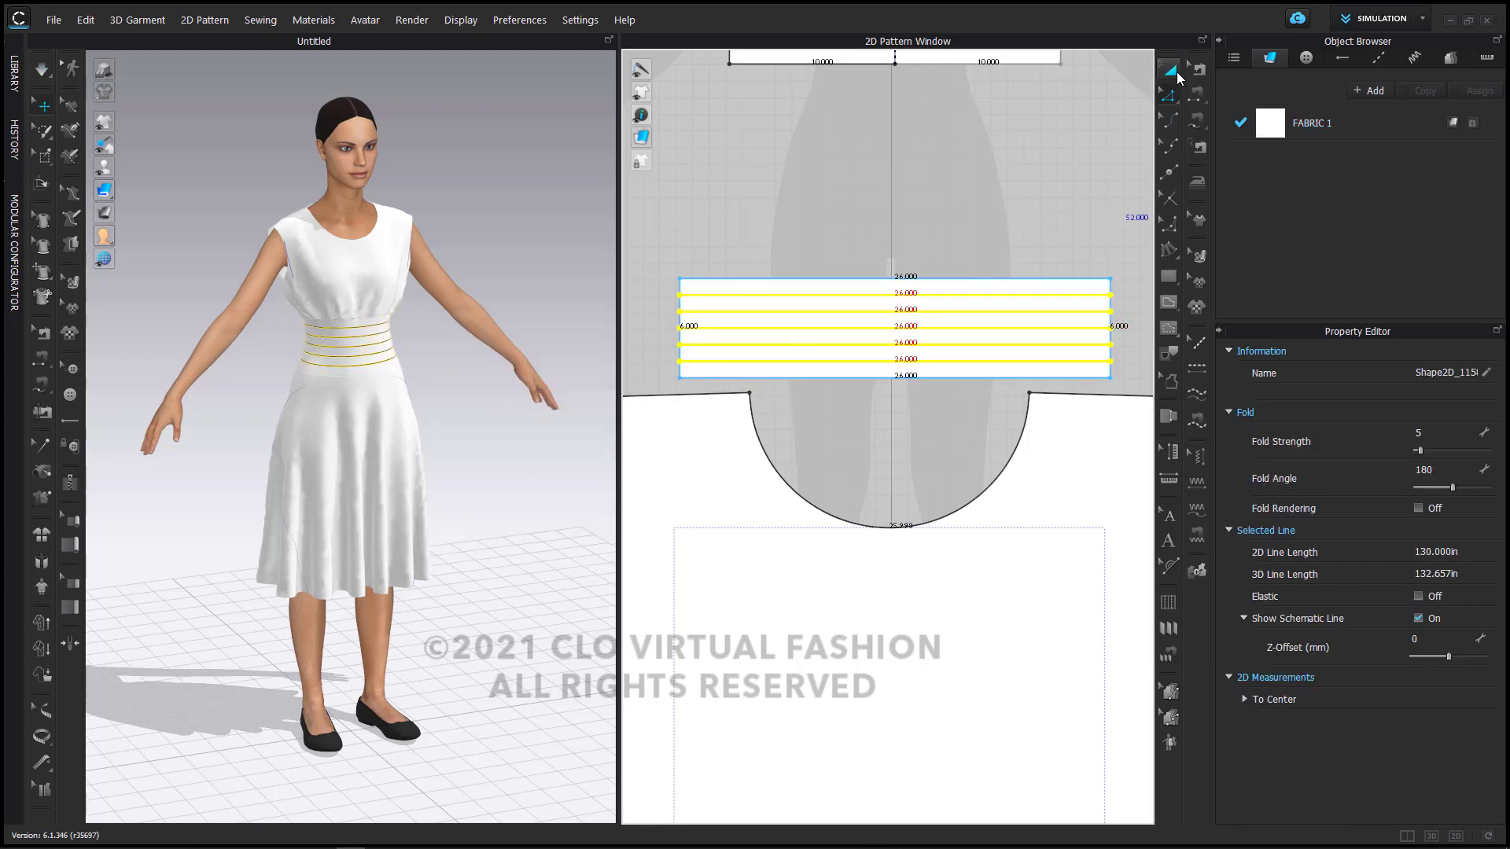
Step: Create a Layer Clone (Over) of the waist strip with its internal lines, placing it about 9 in above the original
click(1170, 71)
click(980, 279)
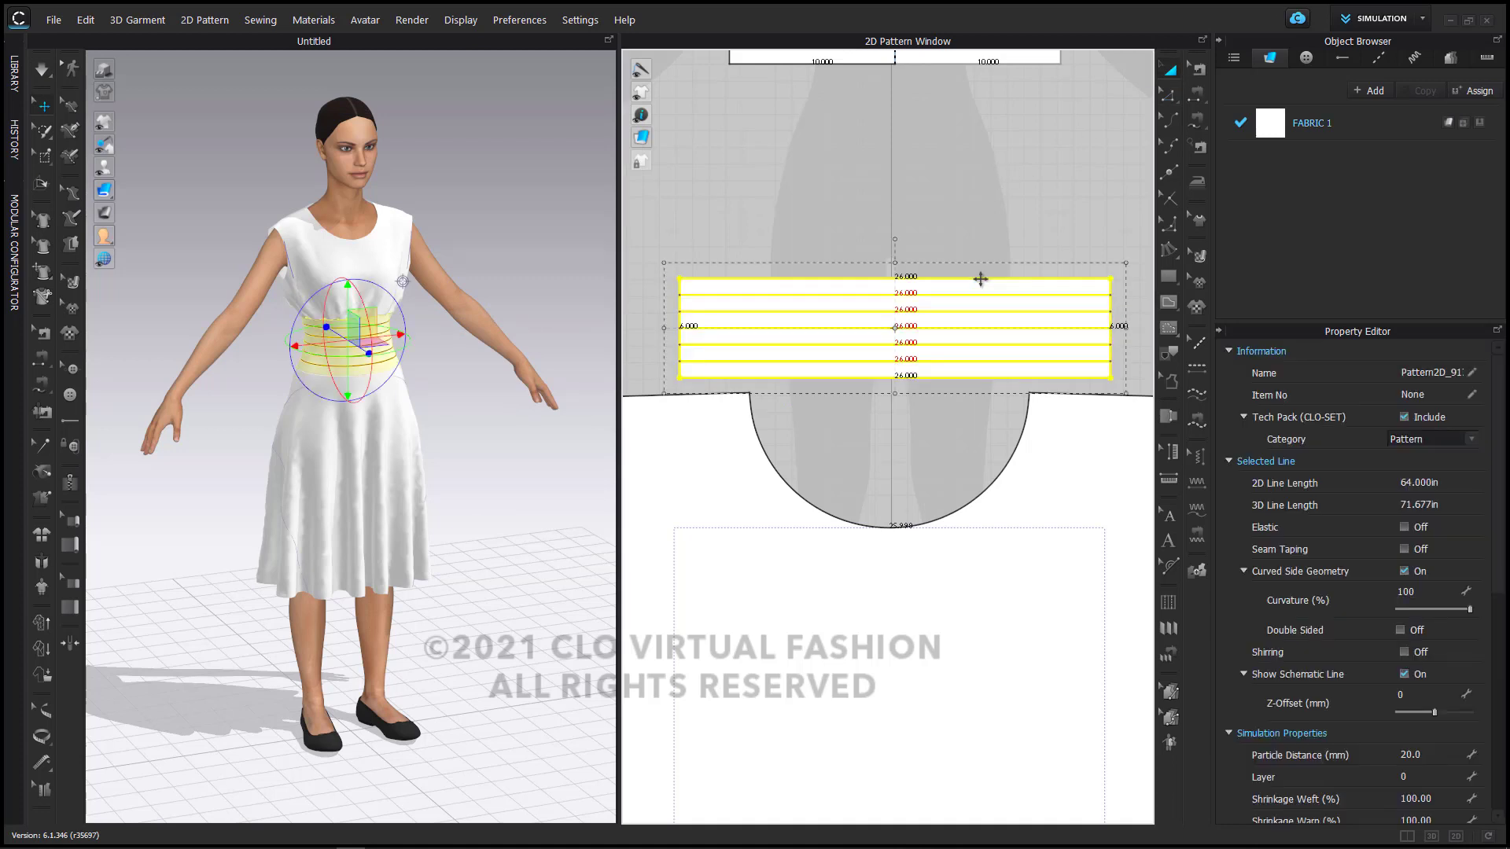
scroll(980, 280, down, 3)
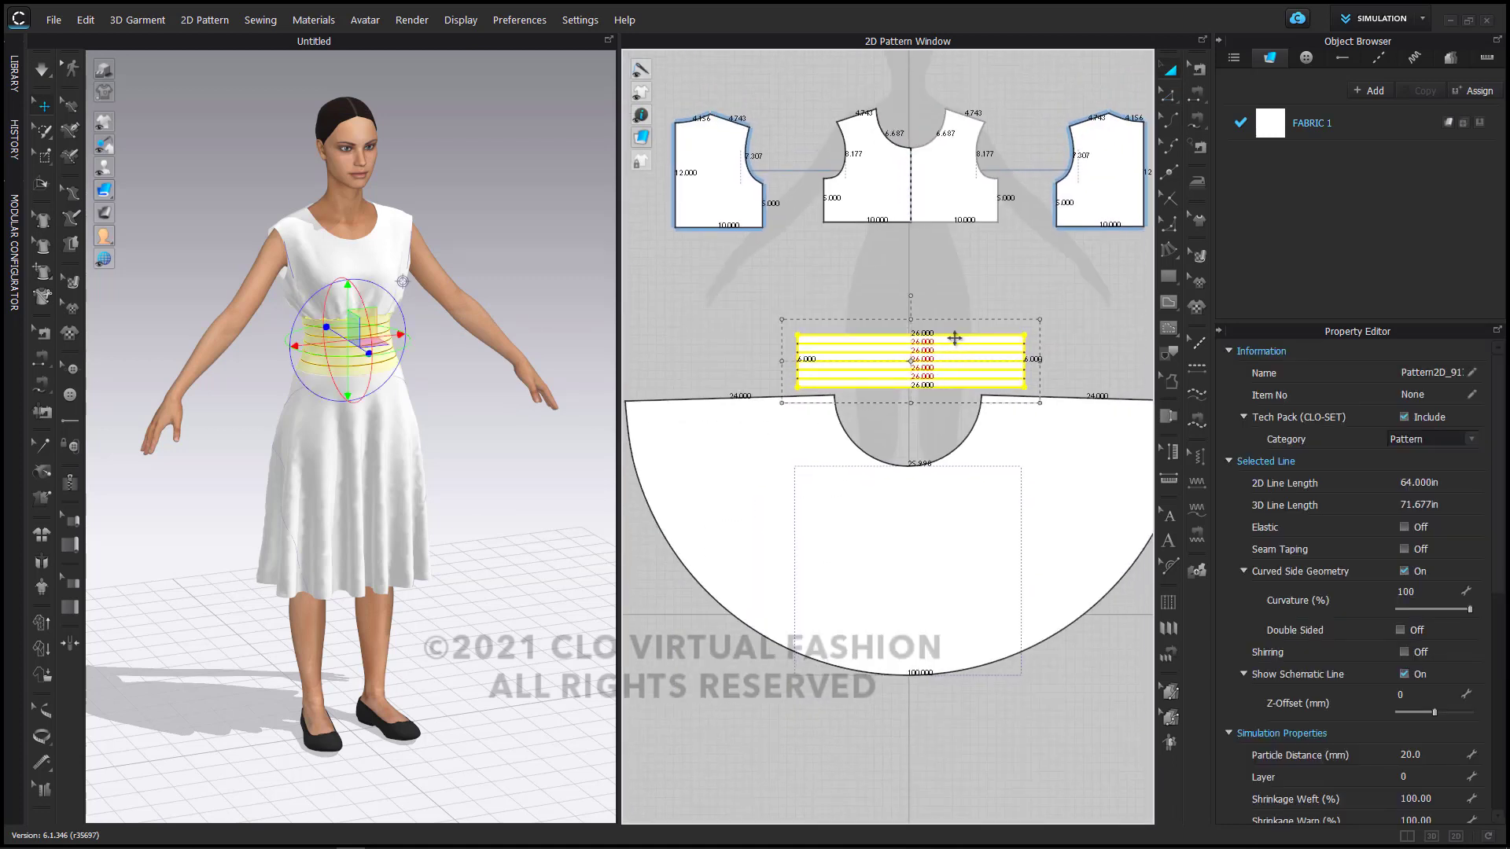
right_click(954, 338)
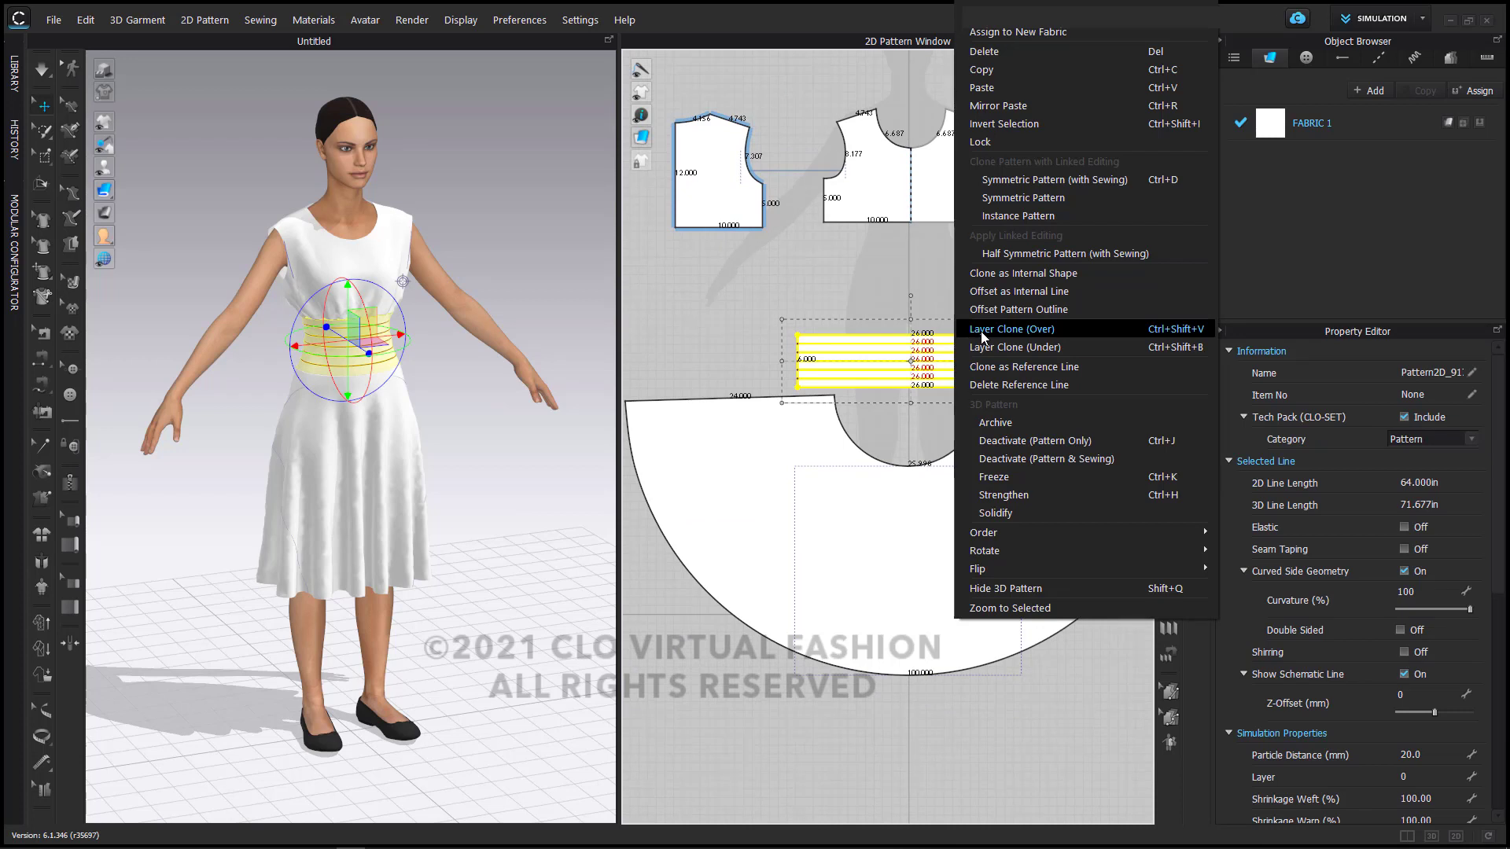
click(980, 332)
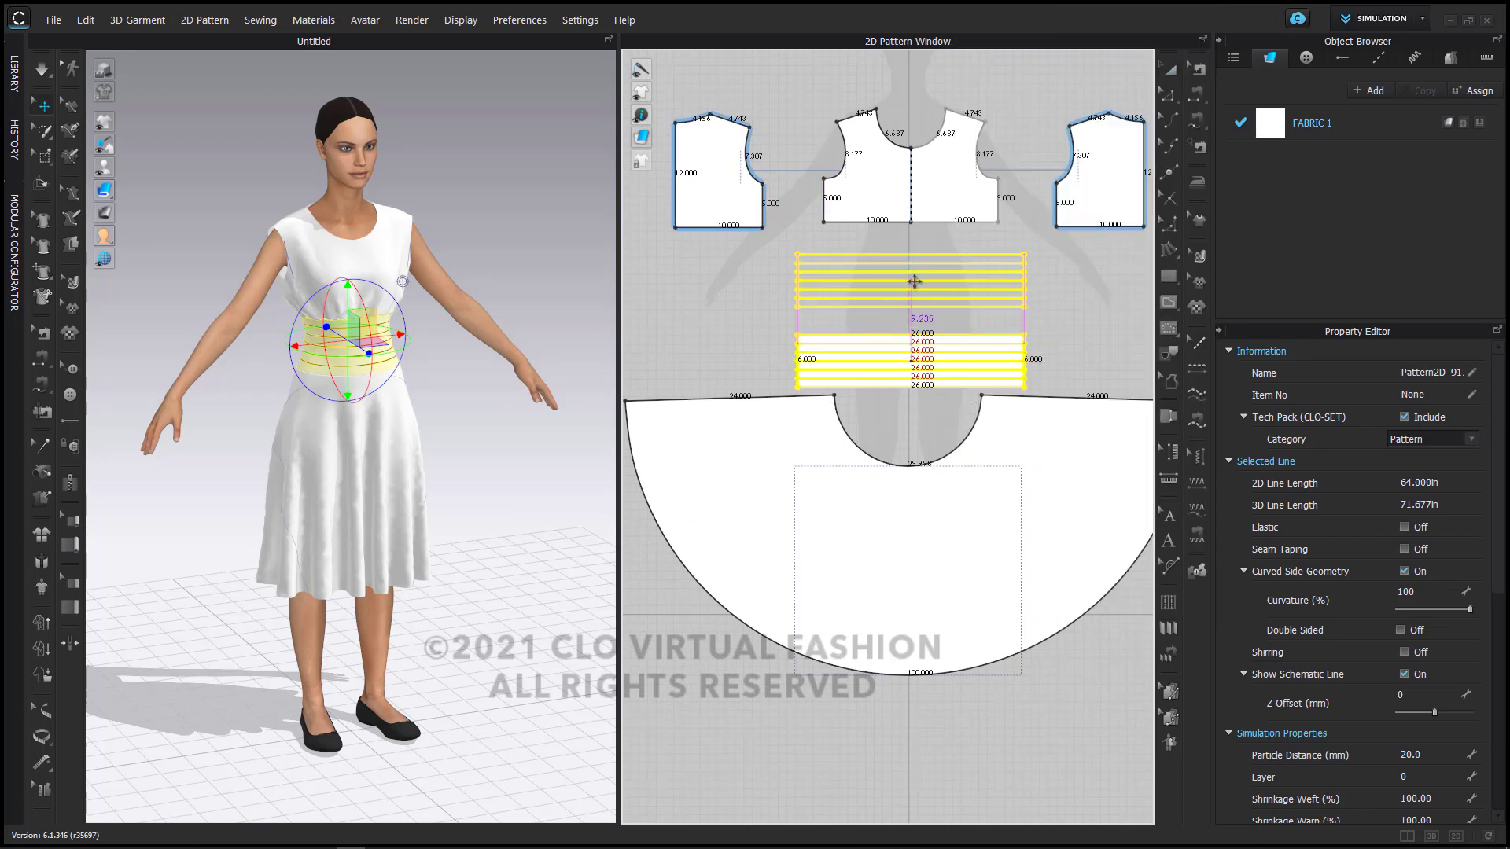
click(916, 287)
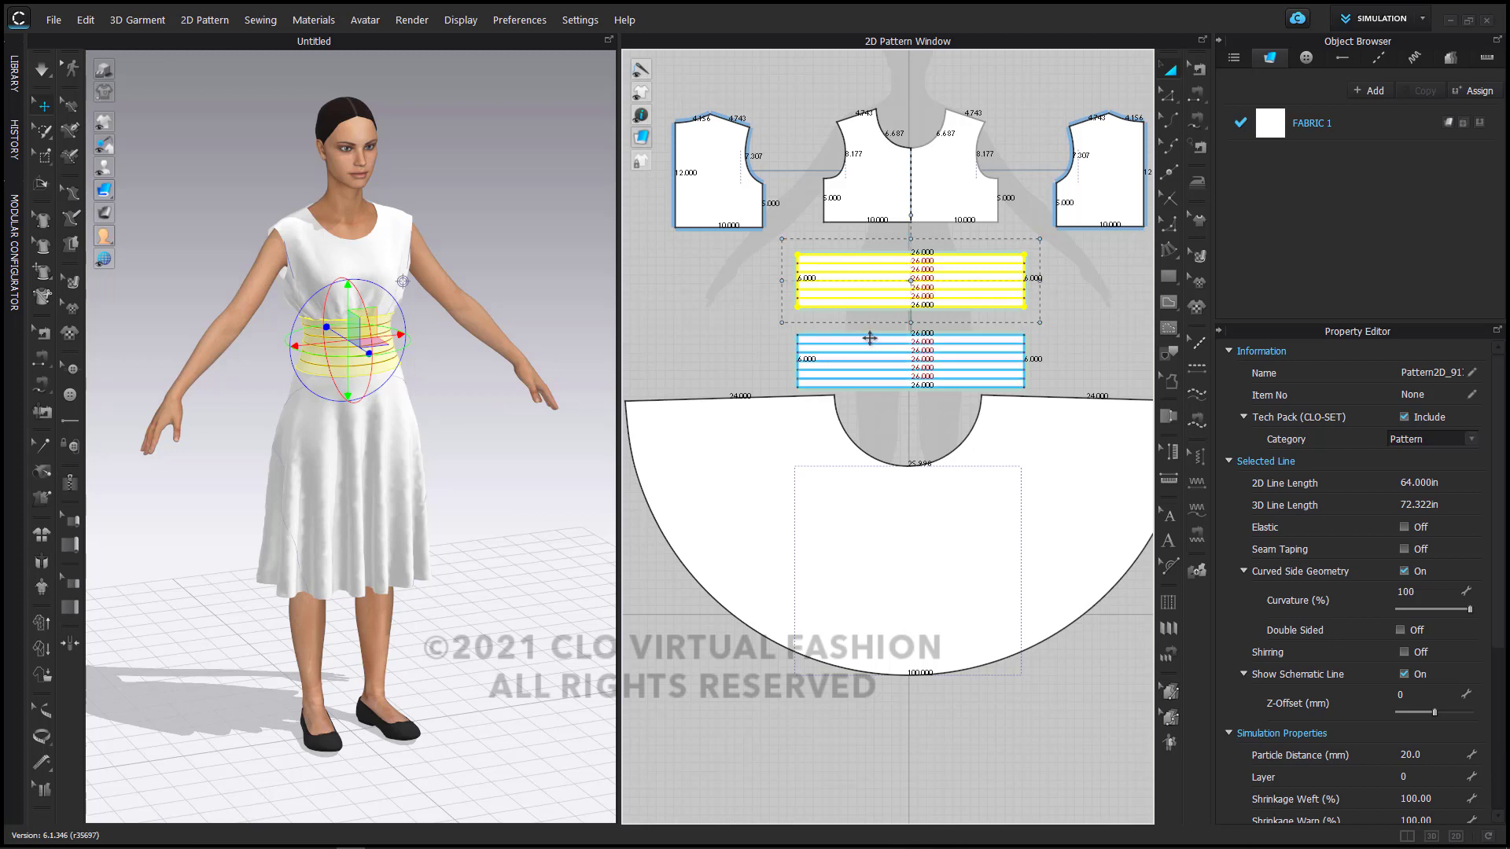
Step: Delete the turned outline seam that joins the upper waist strip to the lower waist strip
scroll(980, 325, up, 2)
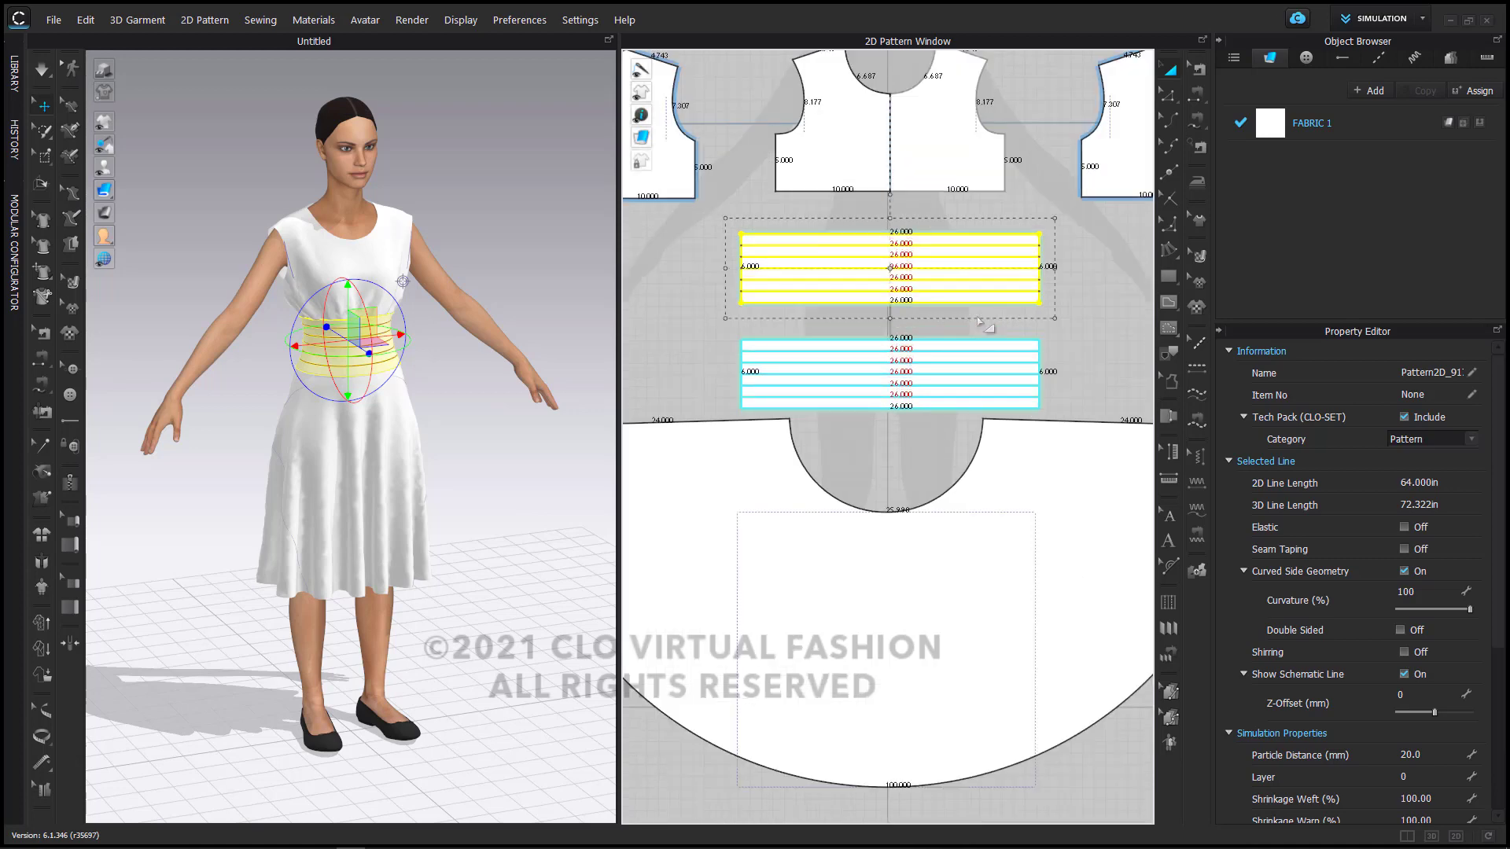
scroll(968, 306, up, 2)
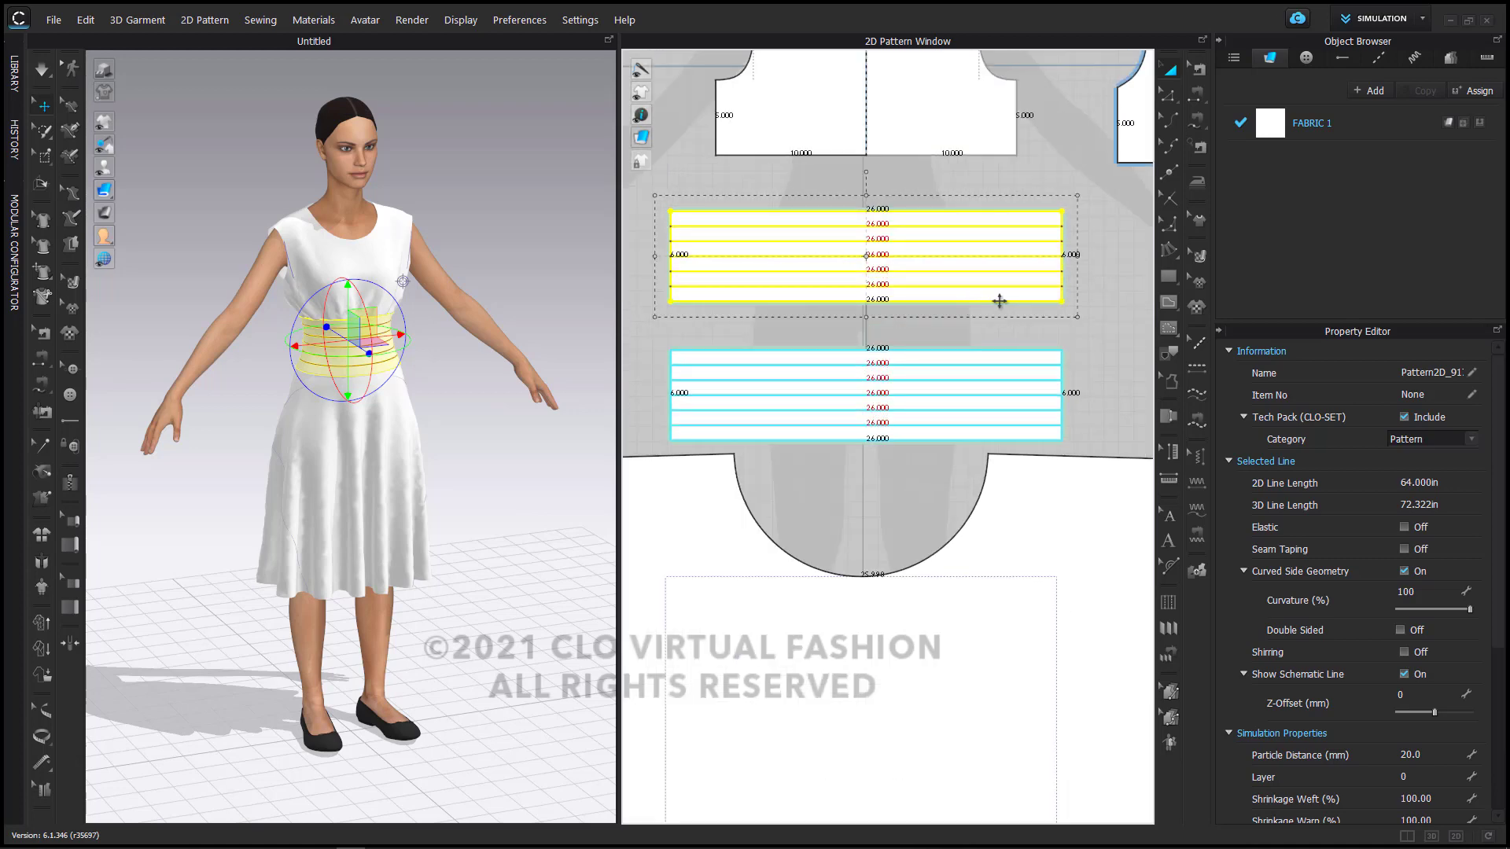
click(1198, 70)
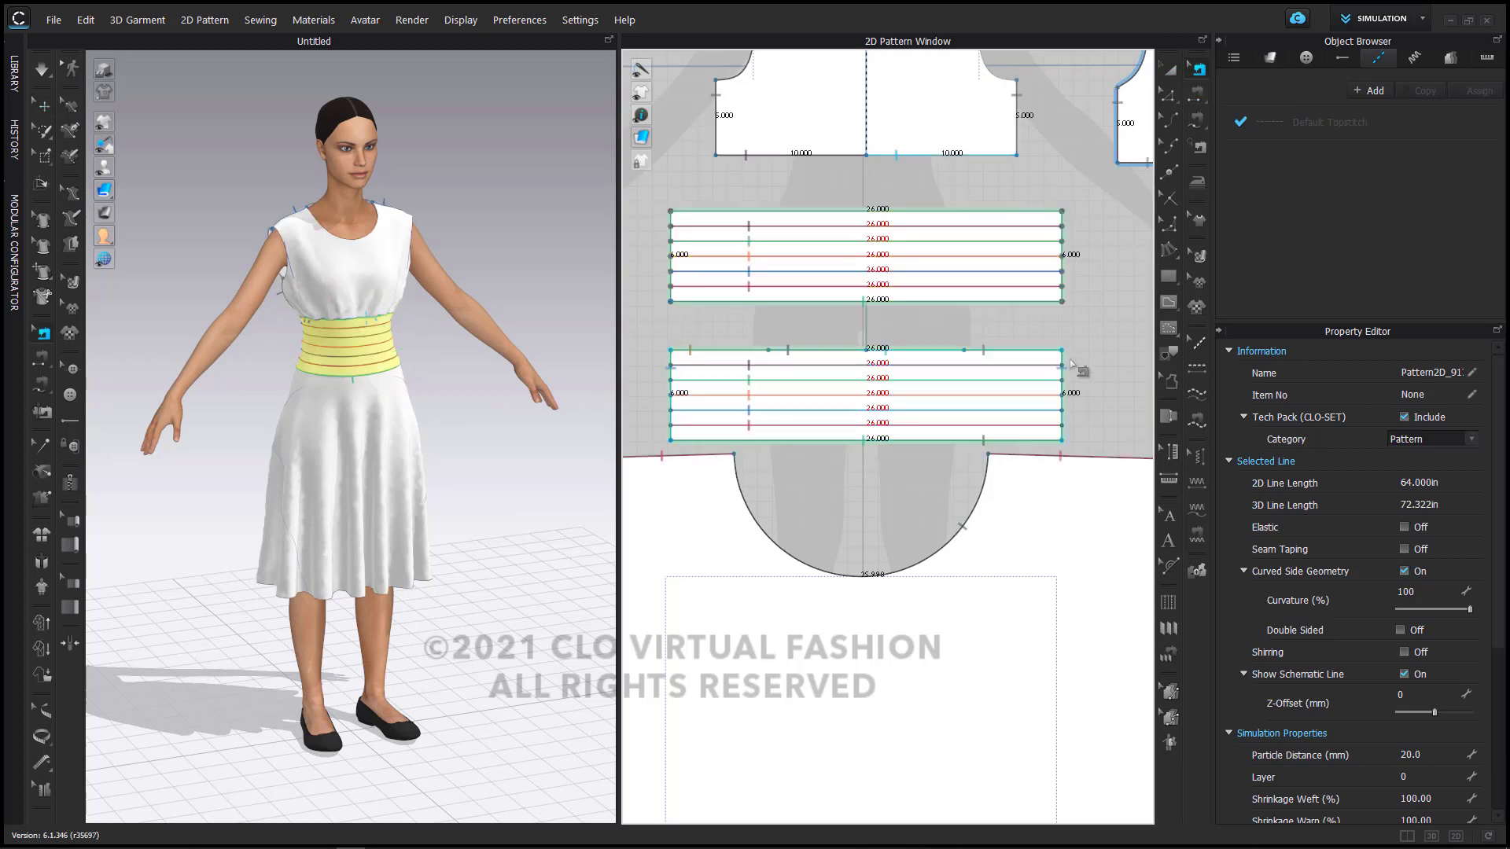
click(1021, 304)
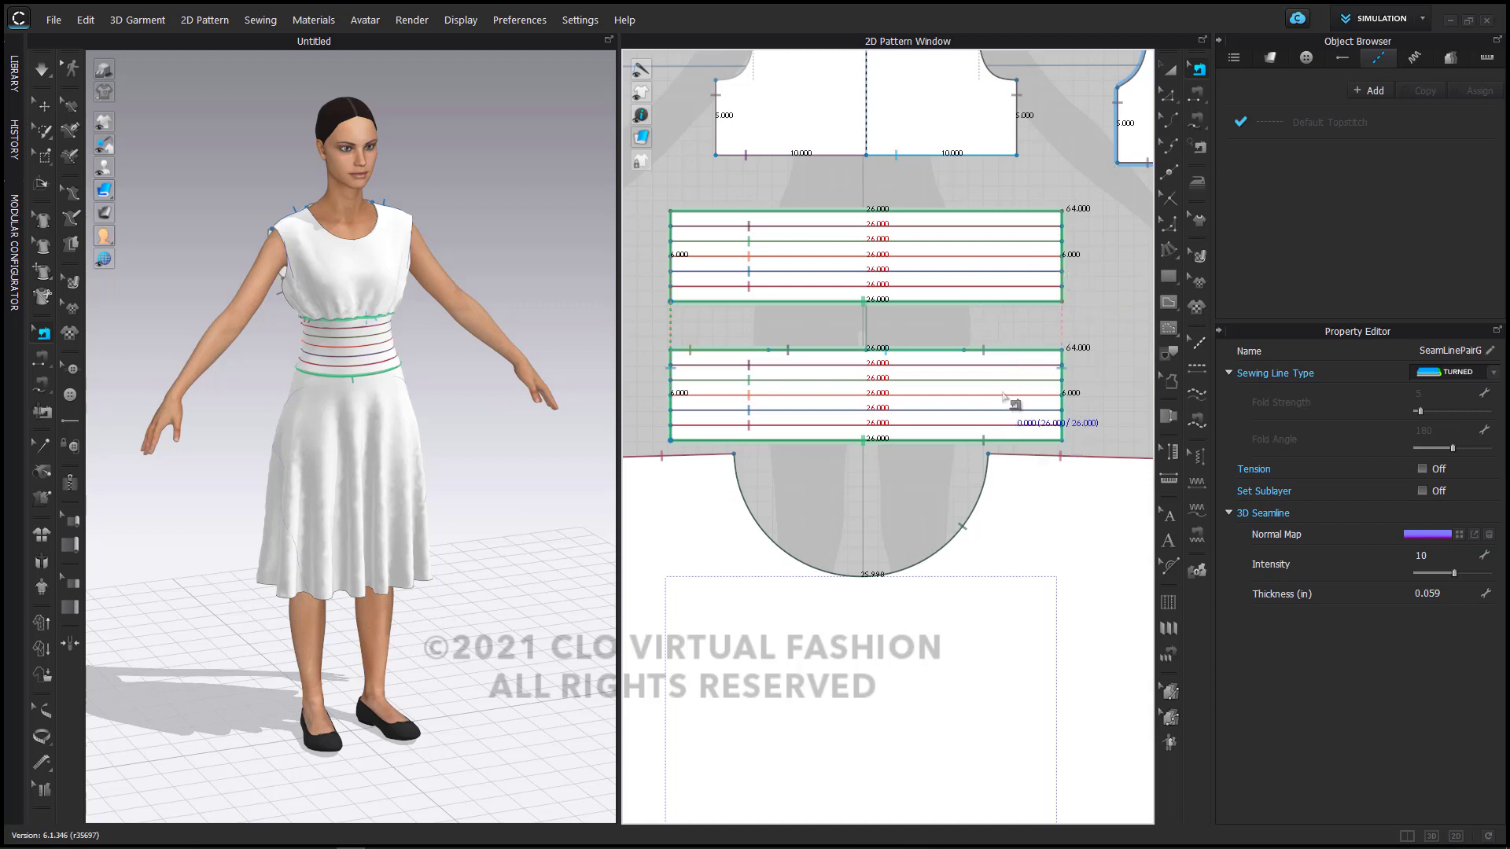
key(Escape)
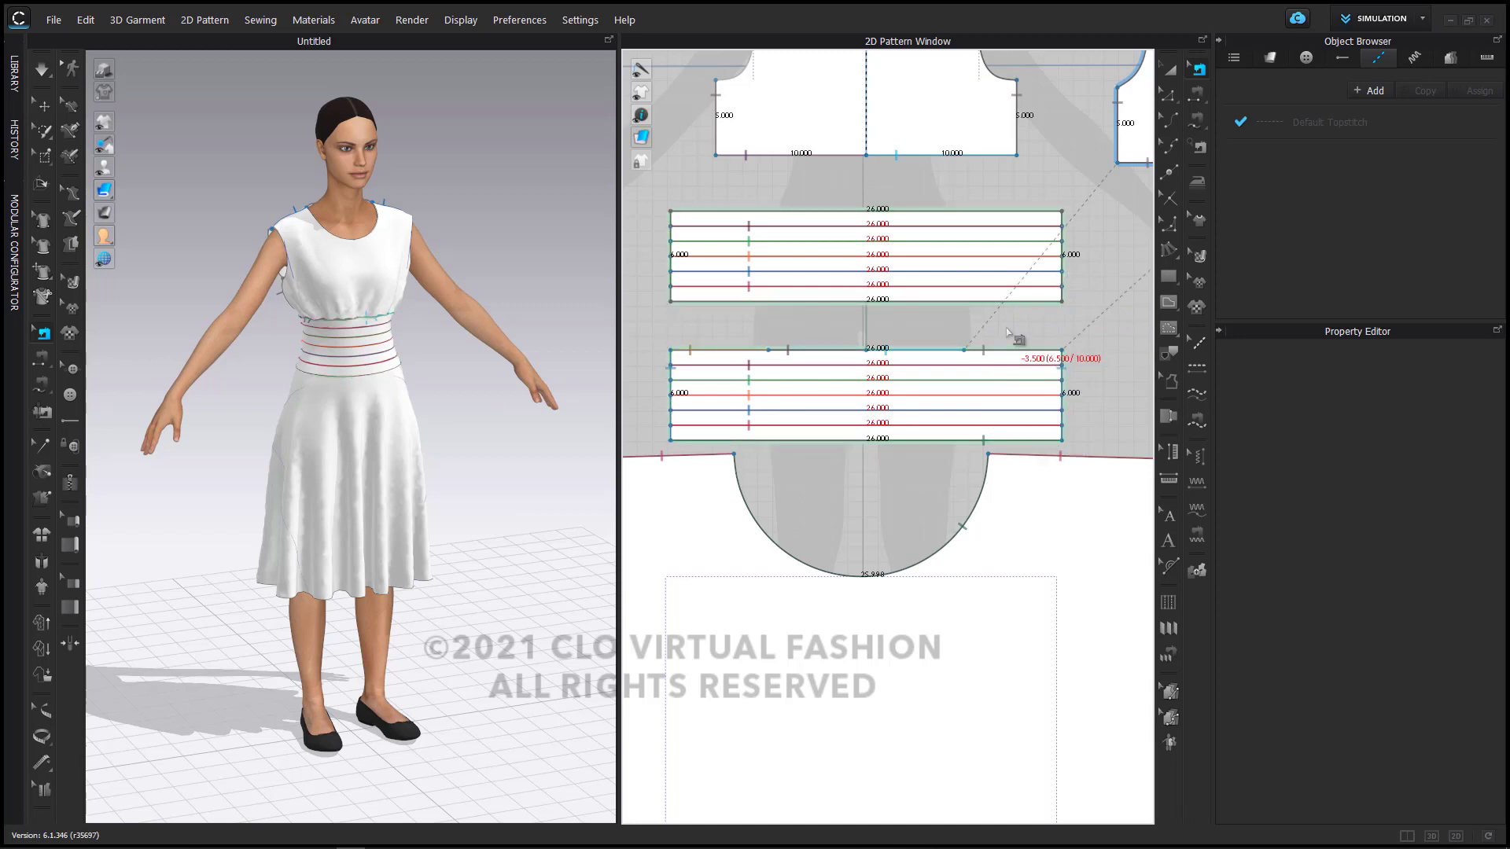
Step: Segment-sew the two waist strips along their matching top and bottom edges, and join the upper strip's two side edges
click(1199, 93)
click(956, 211)
click(983, 301)
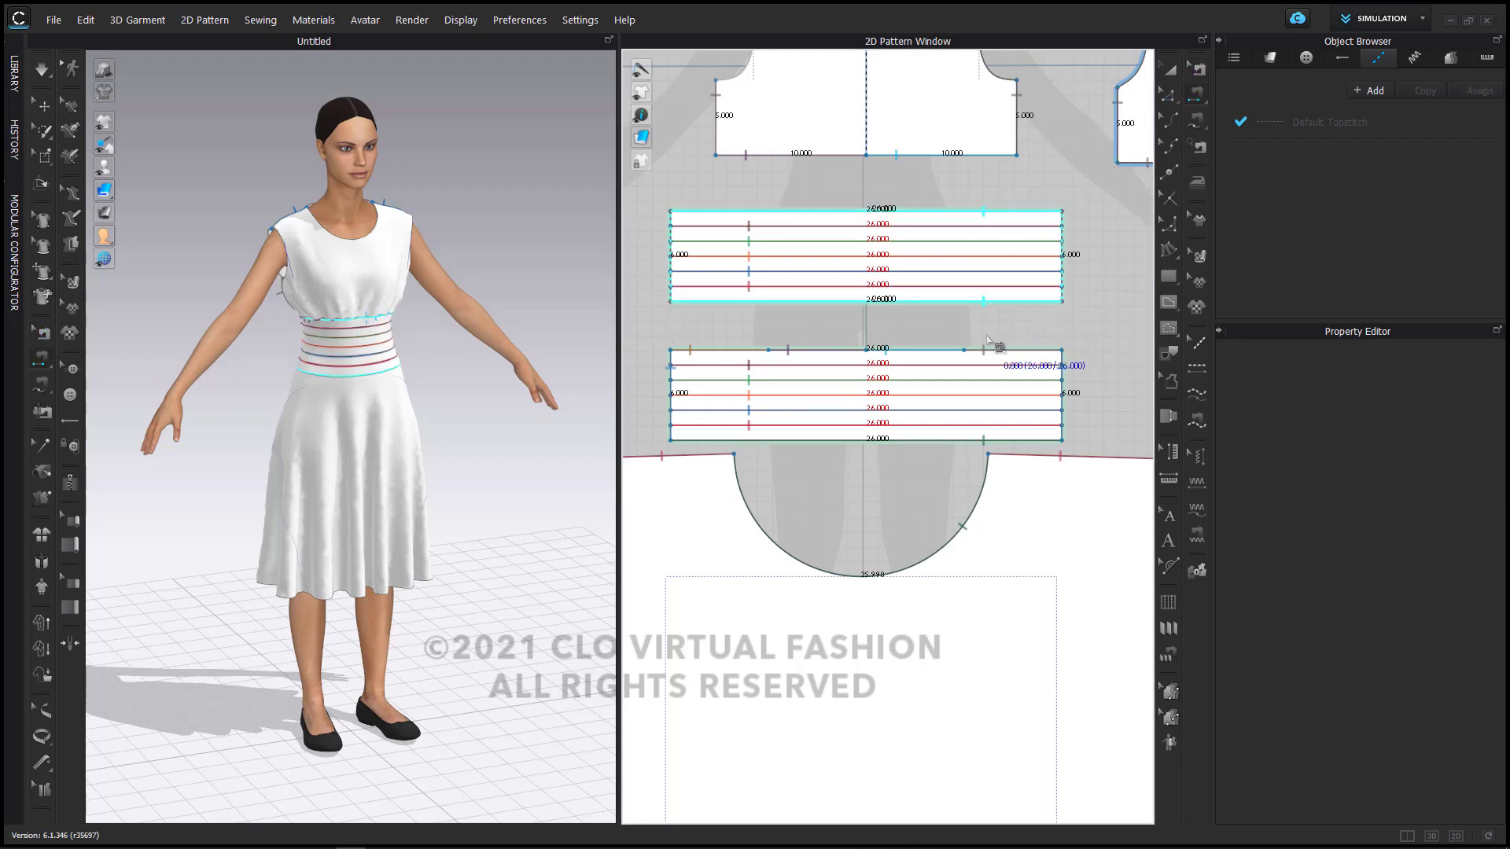
click(947, 349)
click(937, 302)
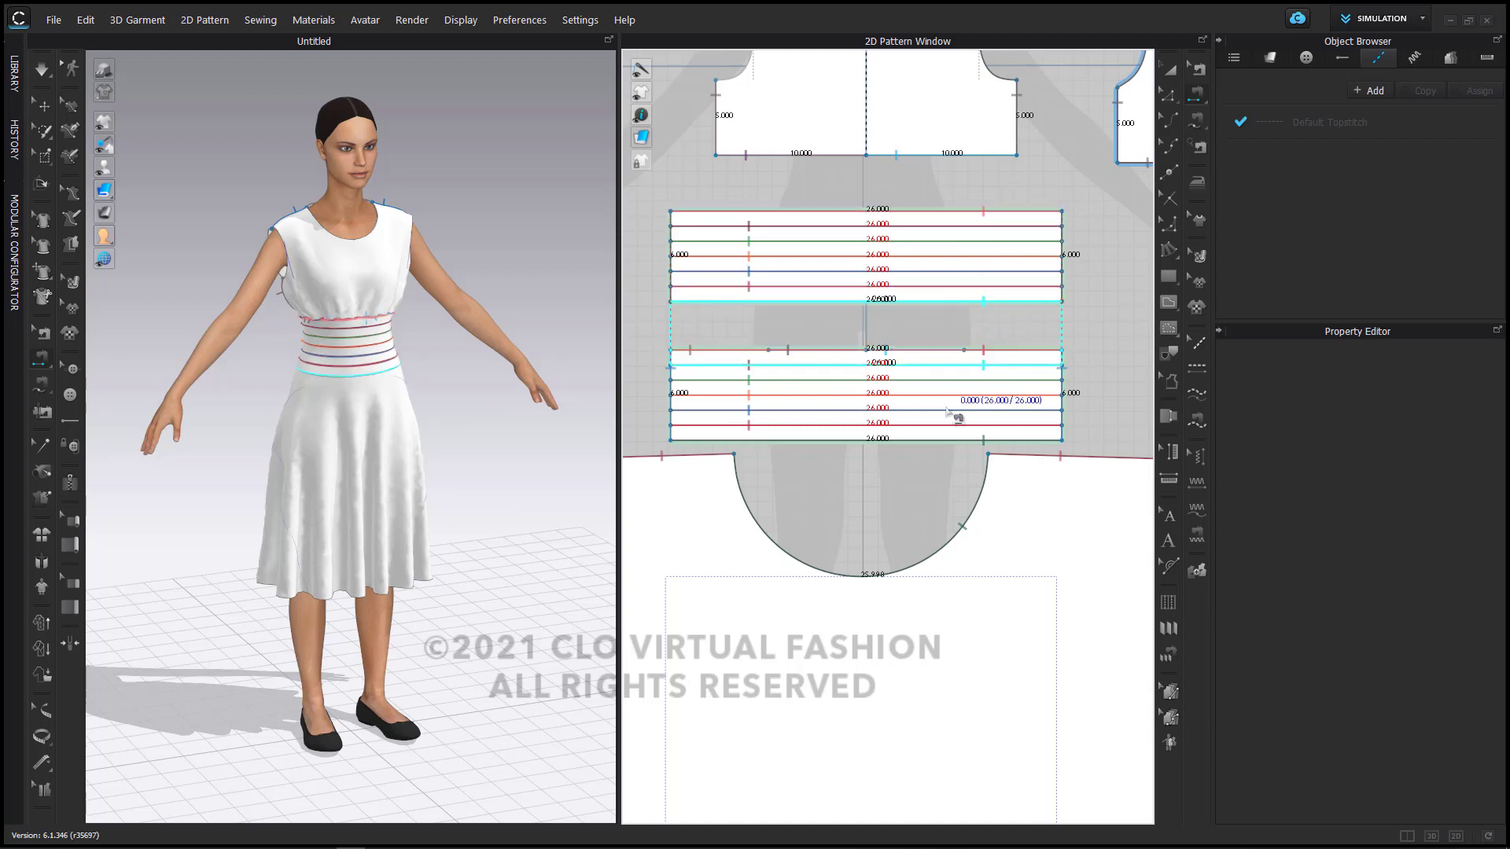
click(949, 439)
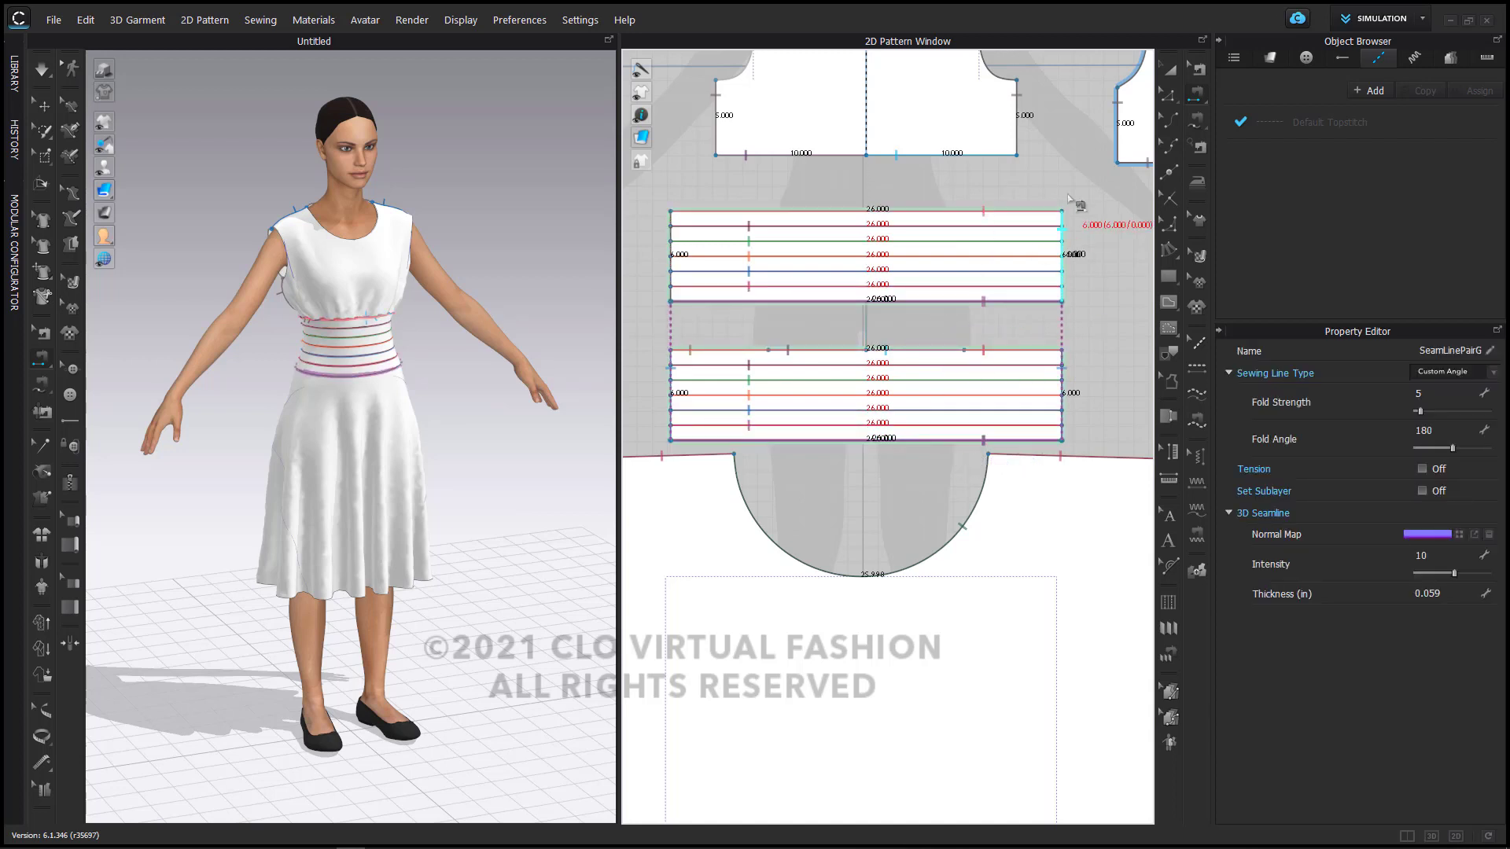
key(ctrl+z)
click(1066, 238)
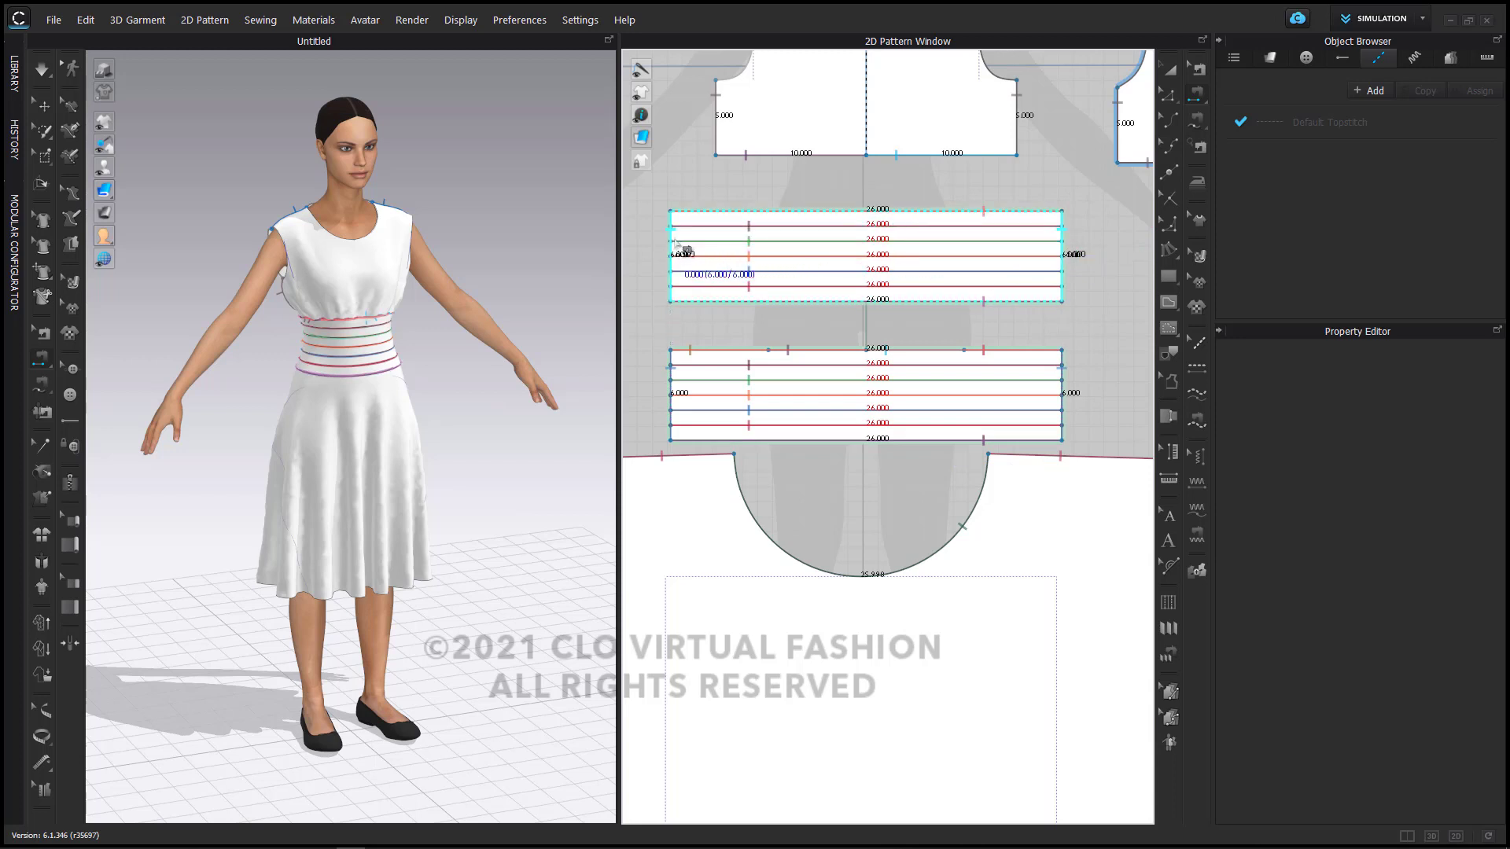
click(674, 242)
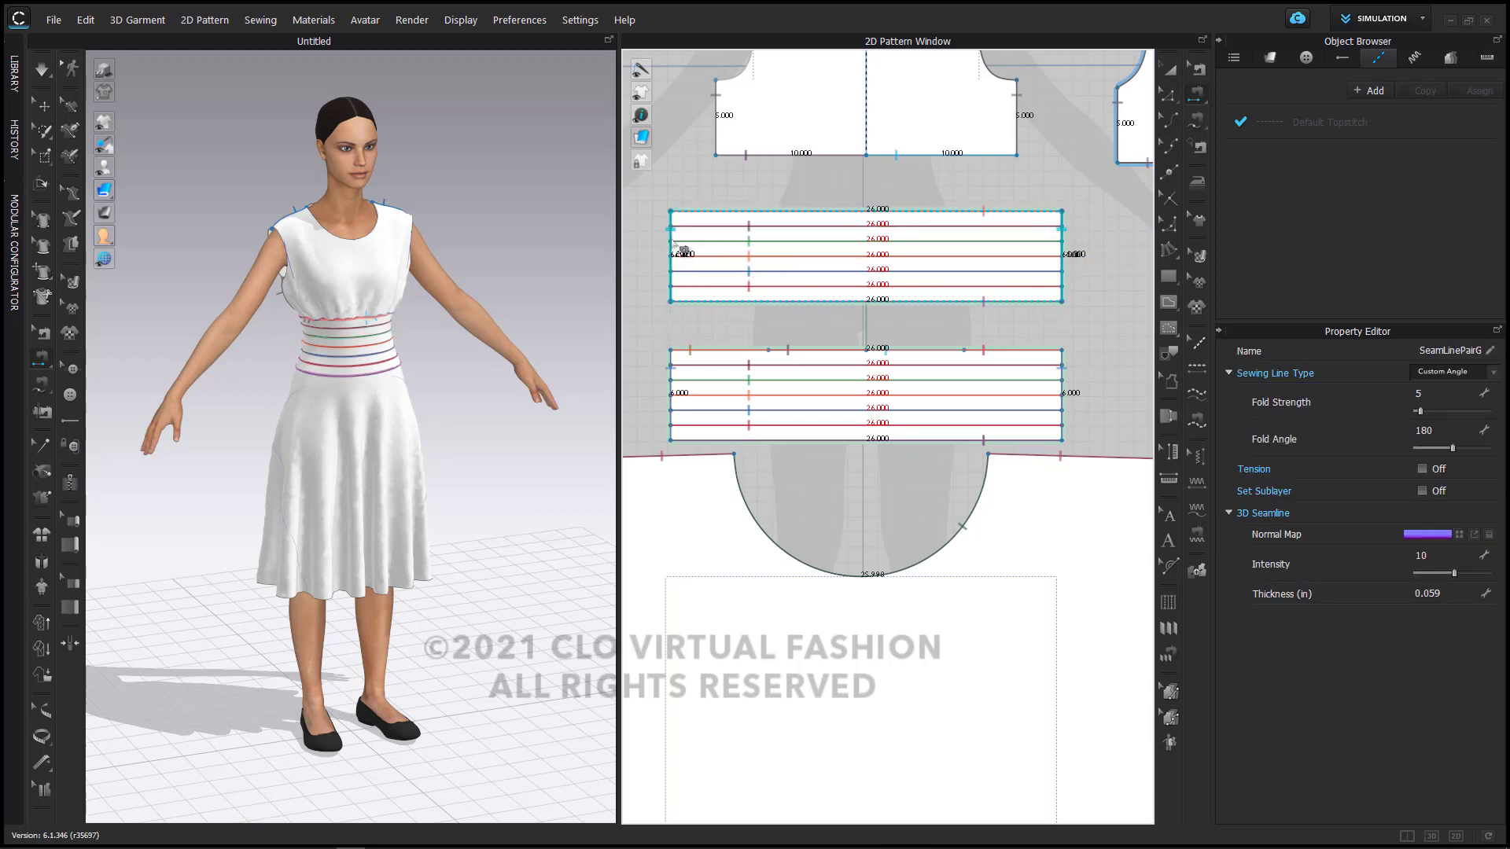
Step: Remove the linked editing from the lower waist strip
key(a)
scroll(873, 530, up, 2)
click(934, 405)
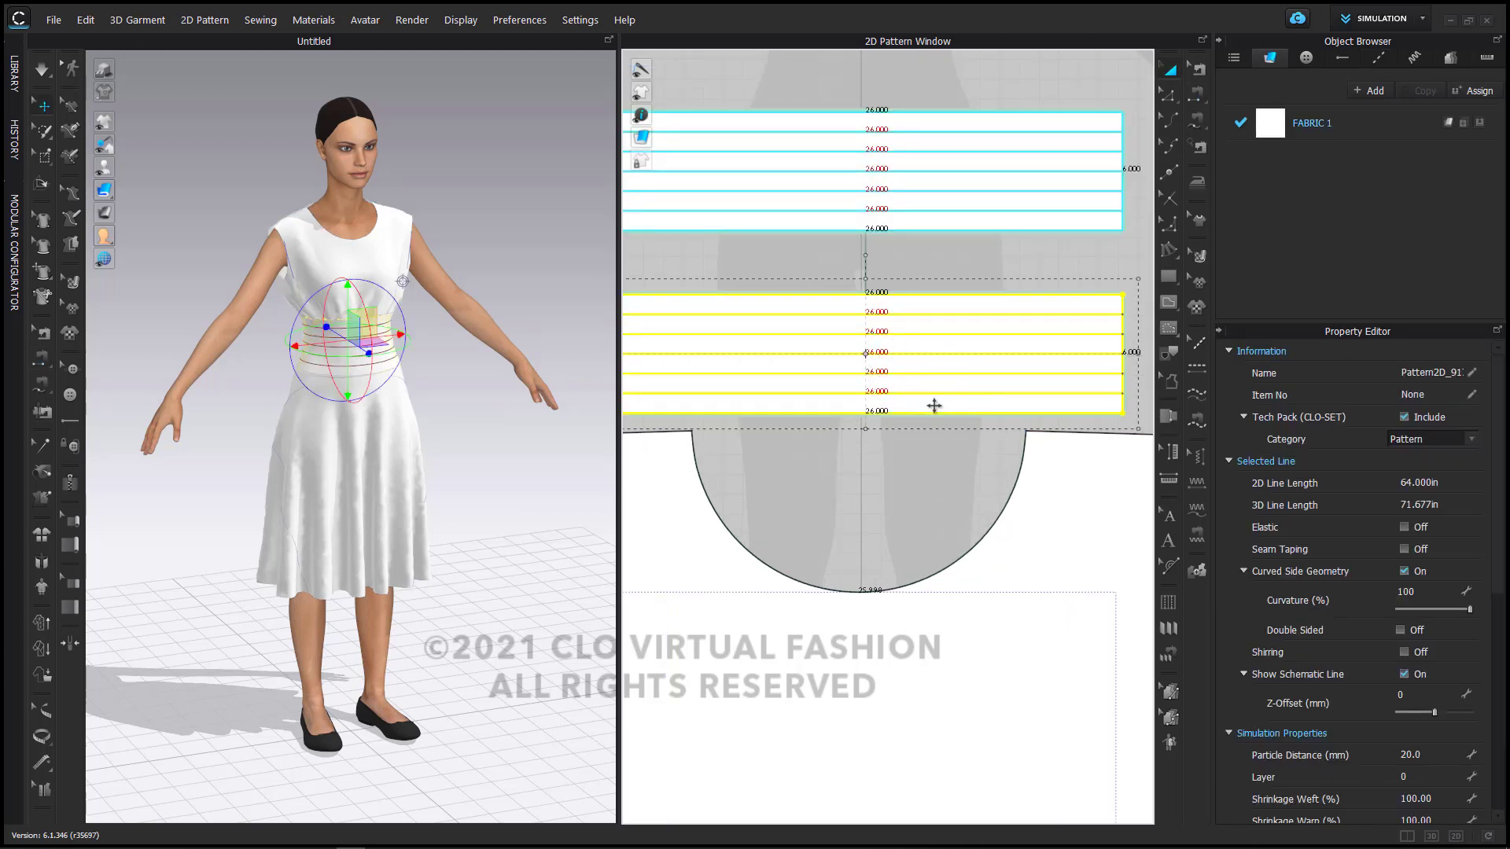
right_click(934, 409)
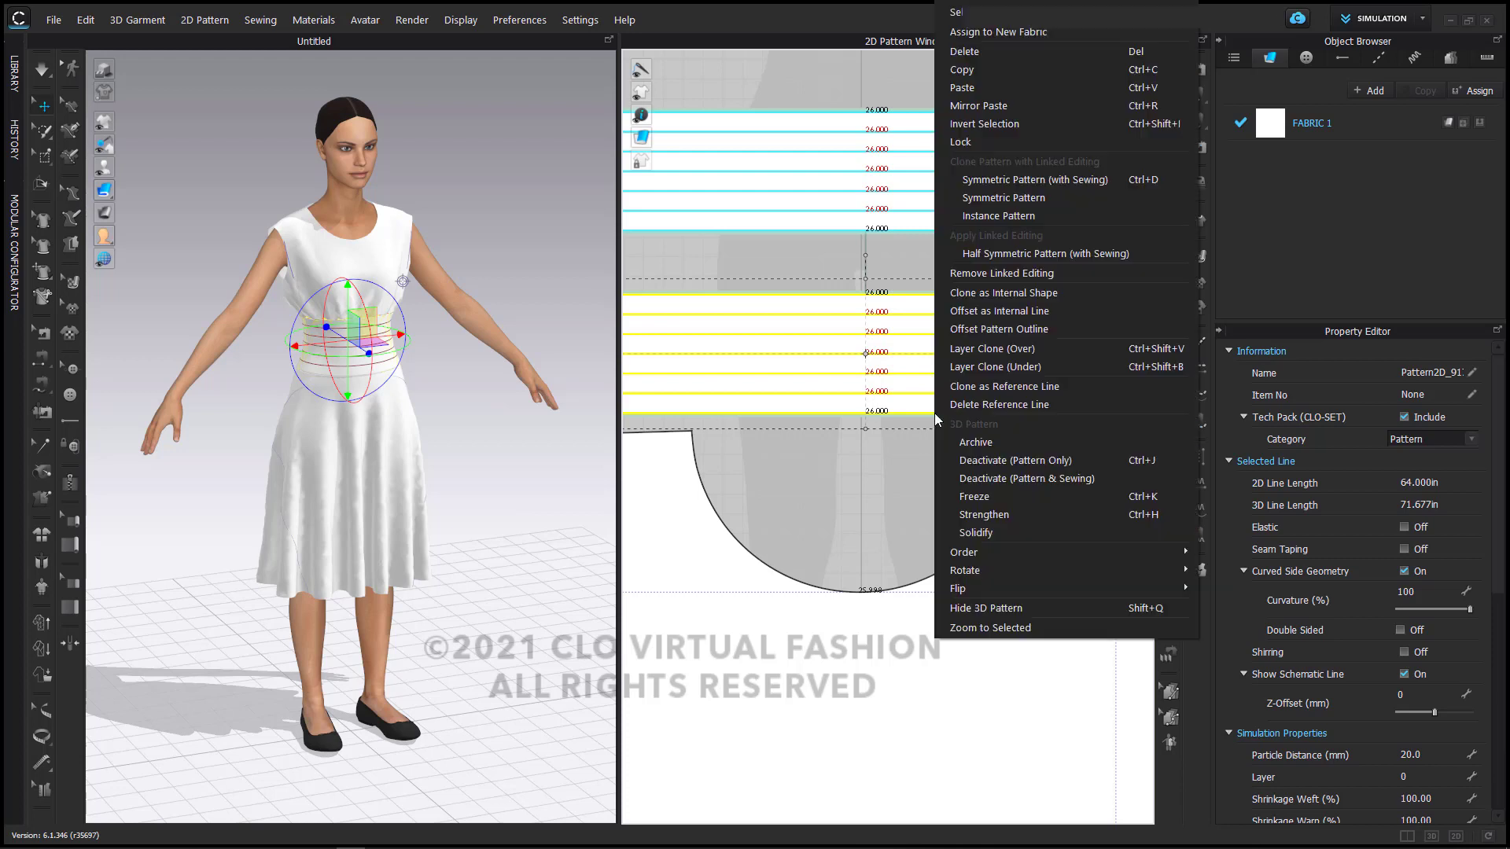
click(1009, 271)
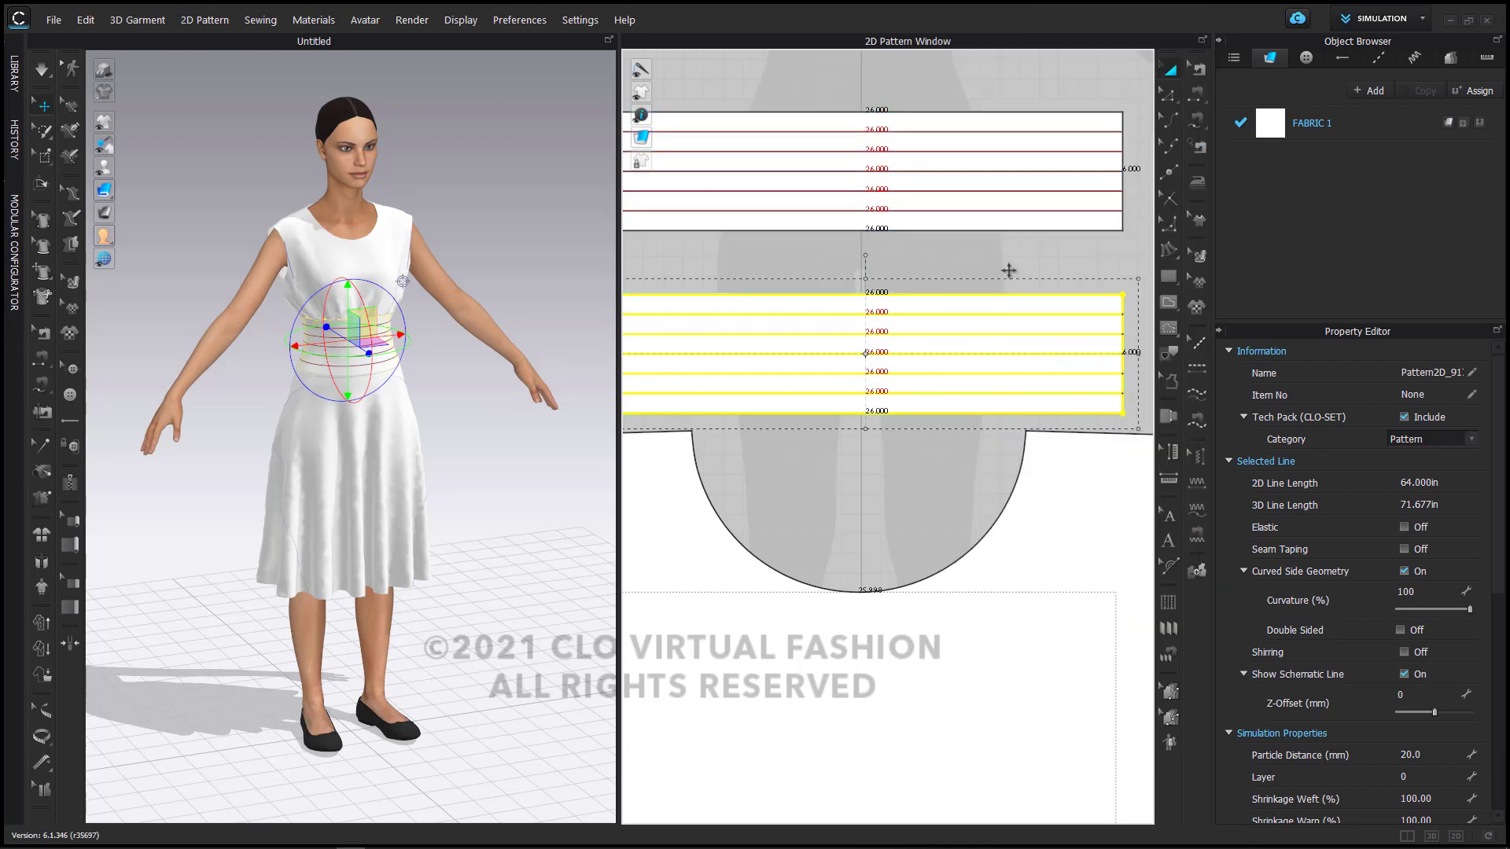
scroll(991, 271, down, 3)
click(980, 271)
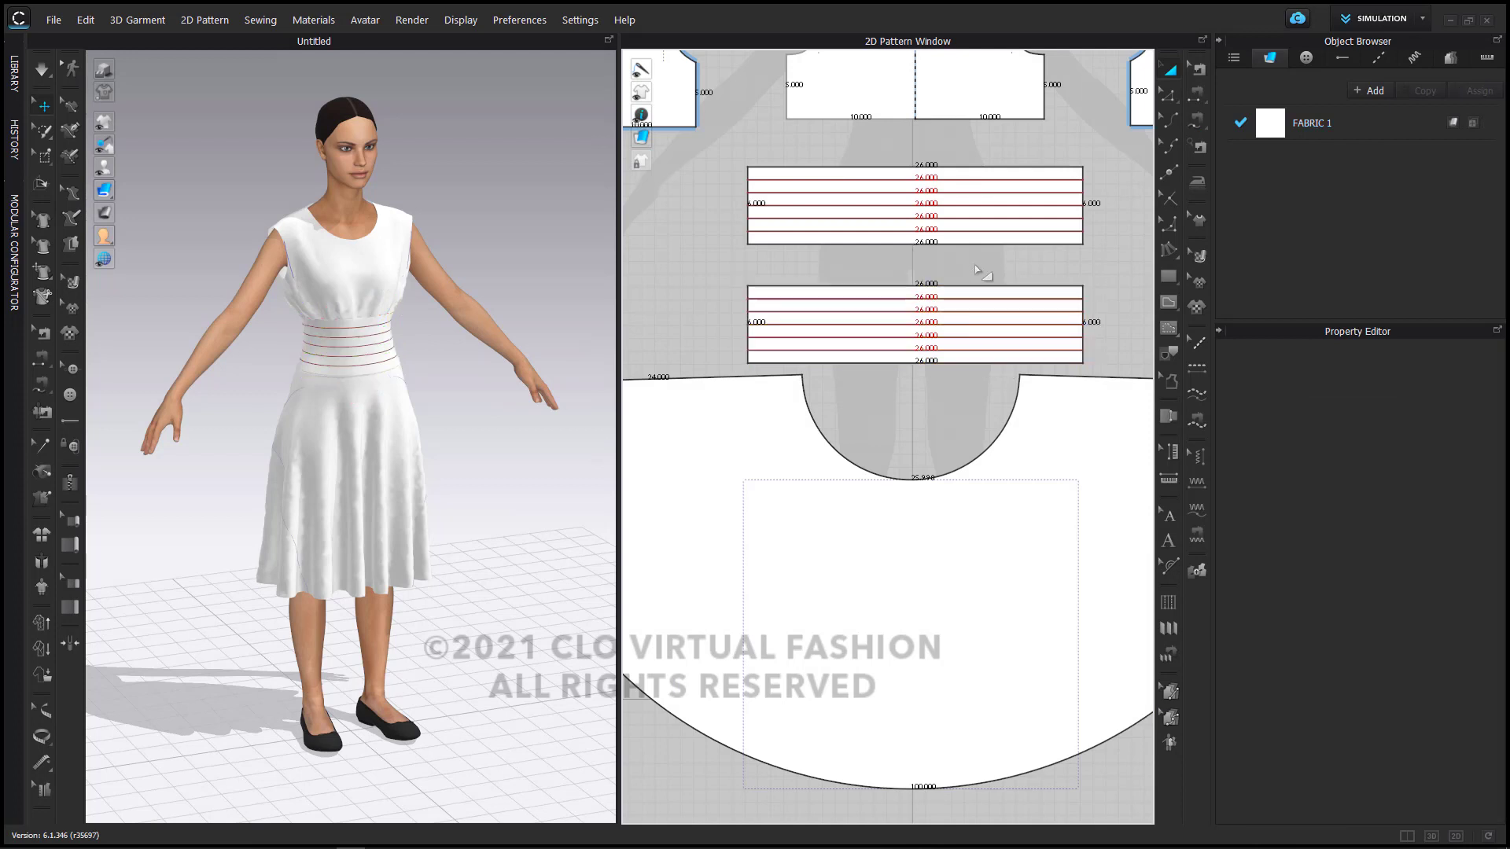
Step: Turn on Elastic for the lower waist strip's five internal lines and set the ratio to 100
scroll(946, 298, up, 2)
click(965, 298)
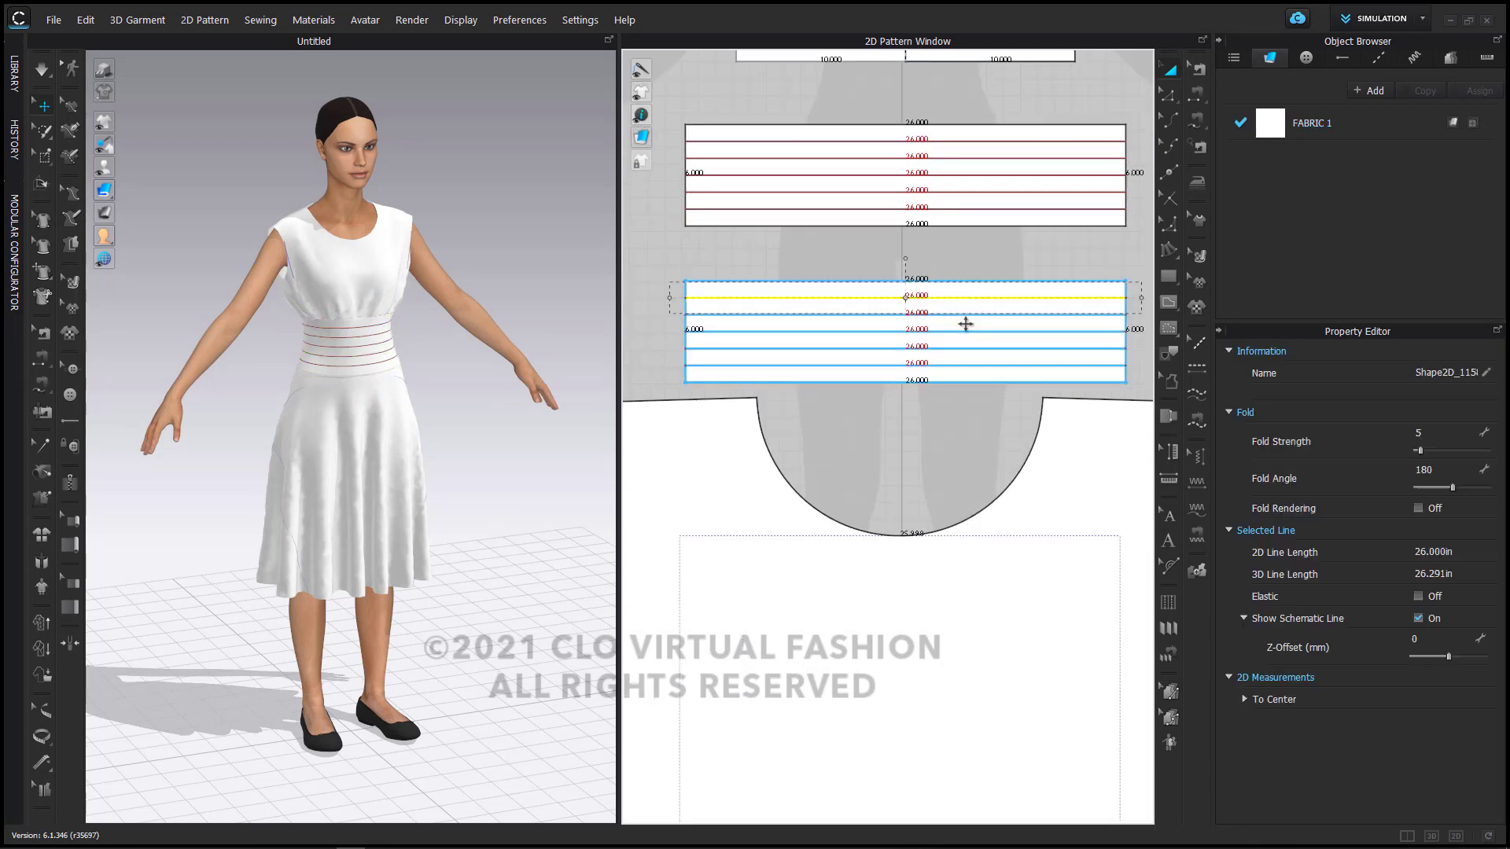
shift+click(970, 318)
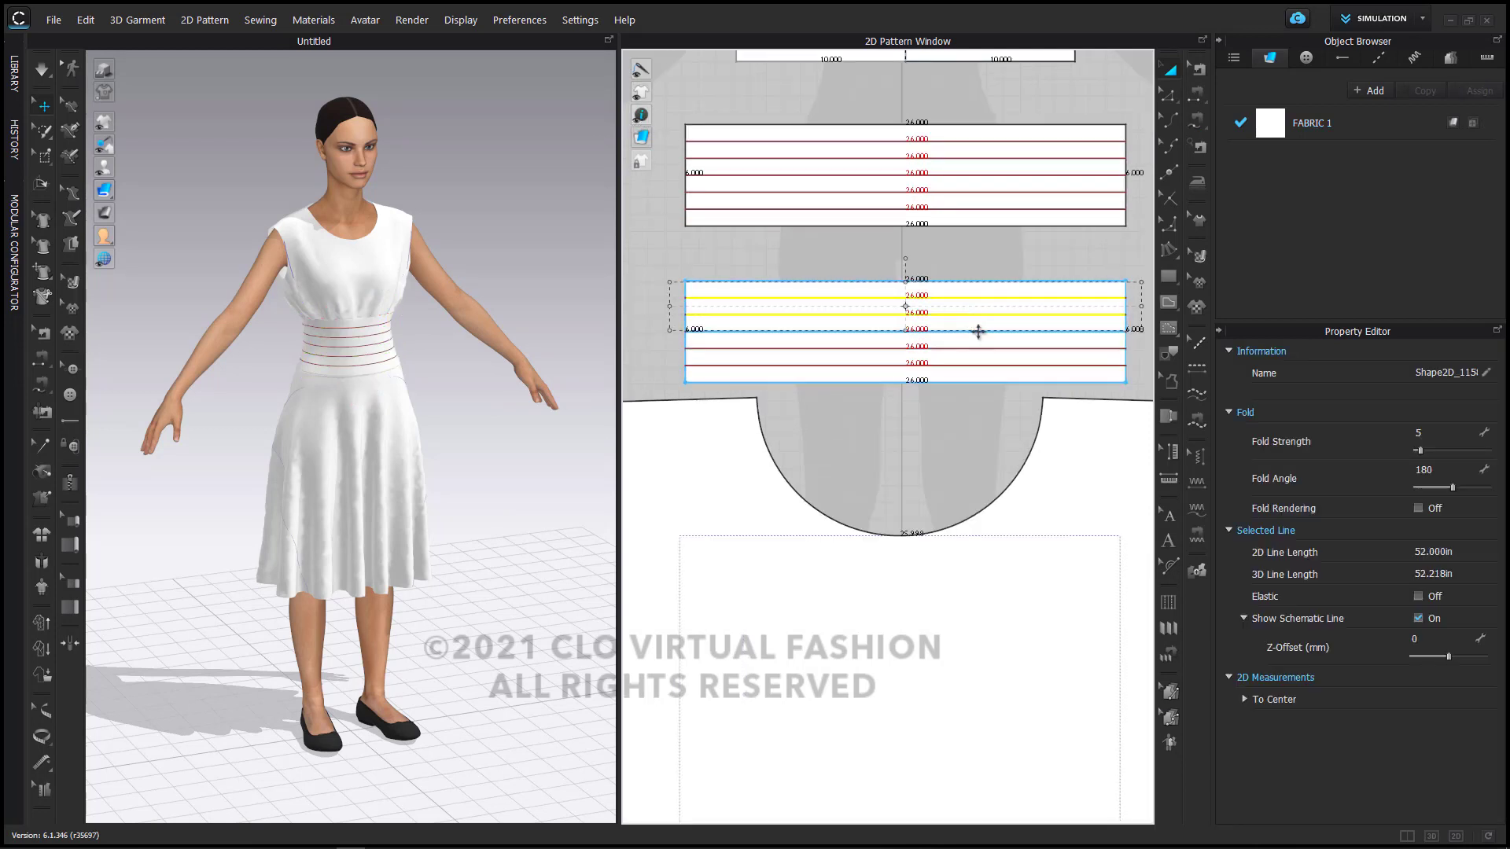
shift+click(975, 330)
shift+click(976, 347)
shift+click(974, 364)
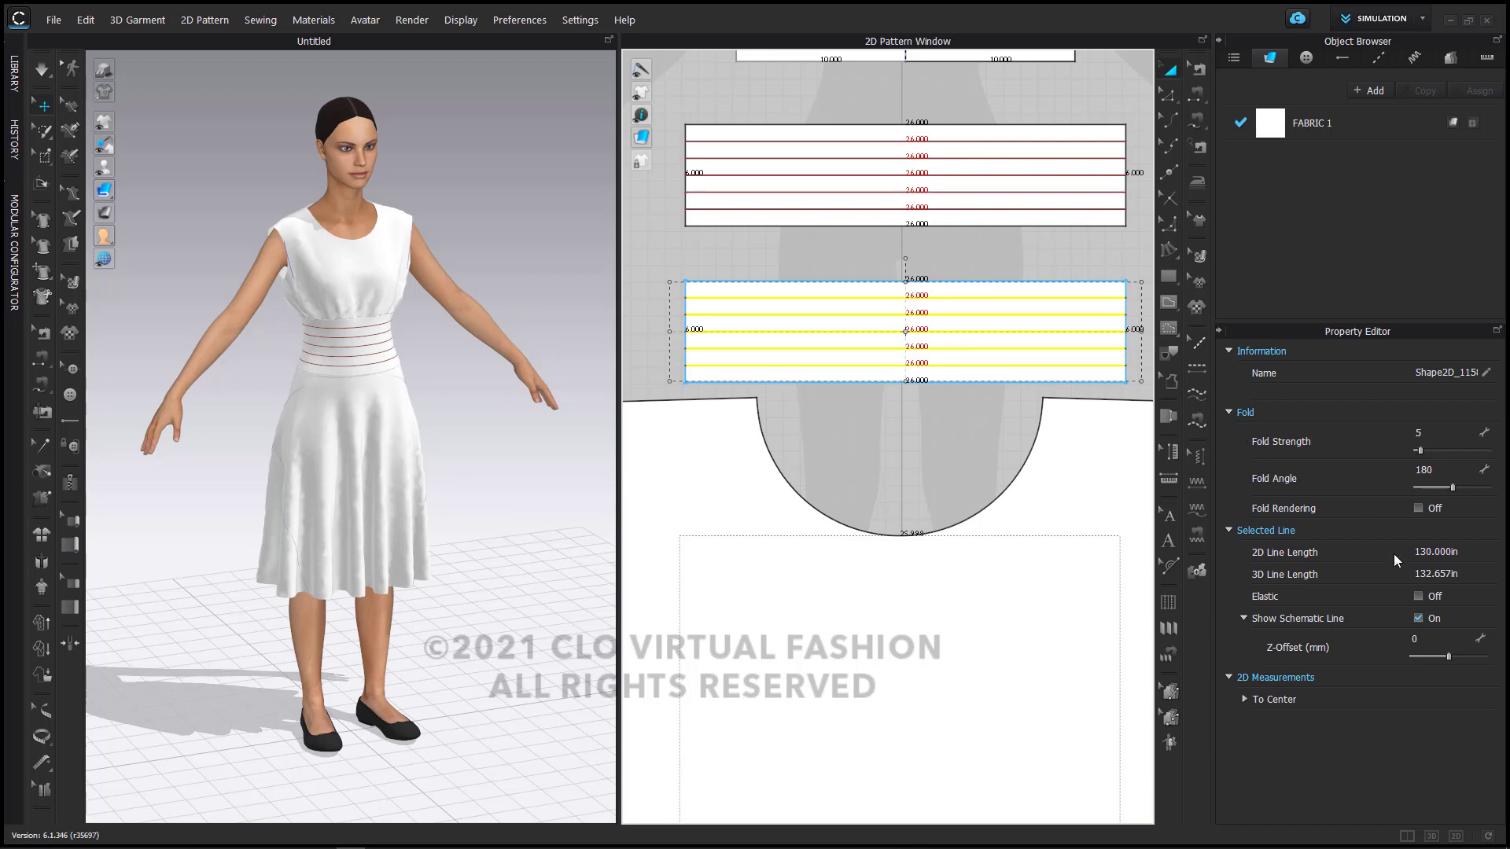
click(1419, 596)
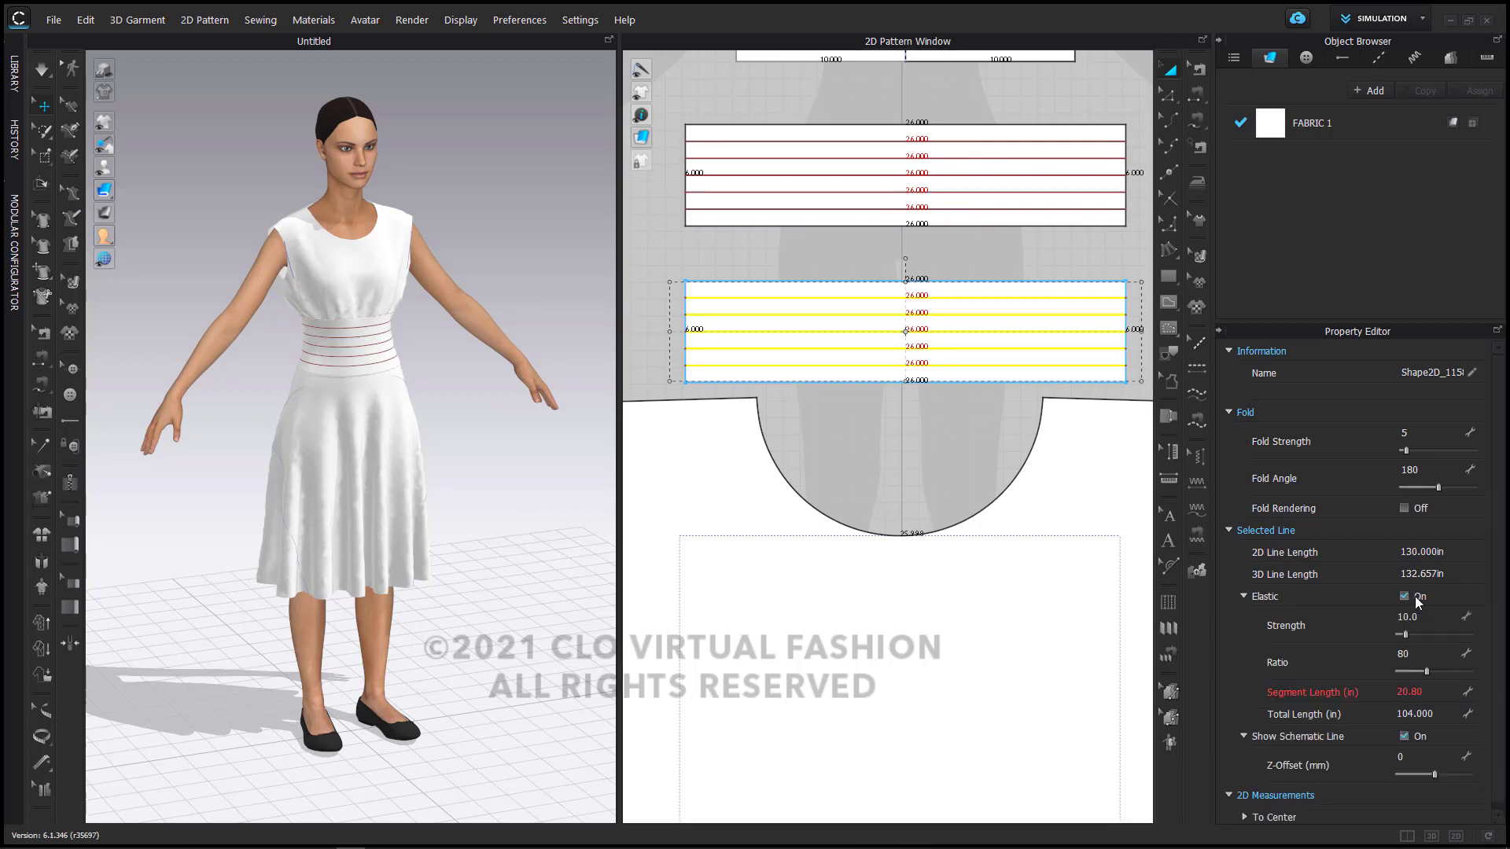
click(1417, 659)
key(Return)
Step: Move the upper waist strip about 11 in to the left in the 2D layout
scroll(912, 348, down, 2)
scroll(912, 348, down, 2)
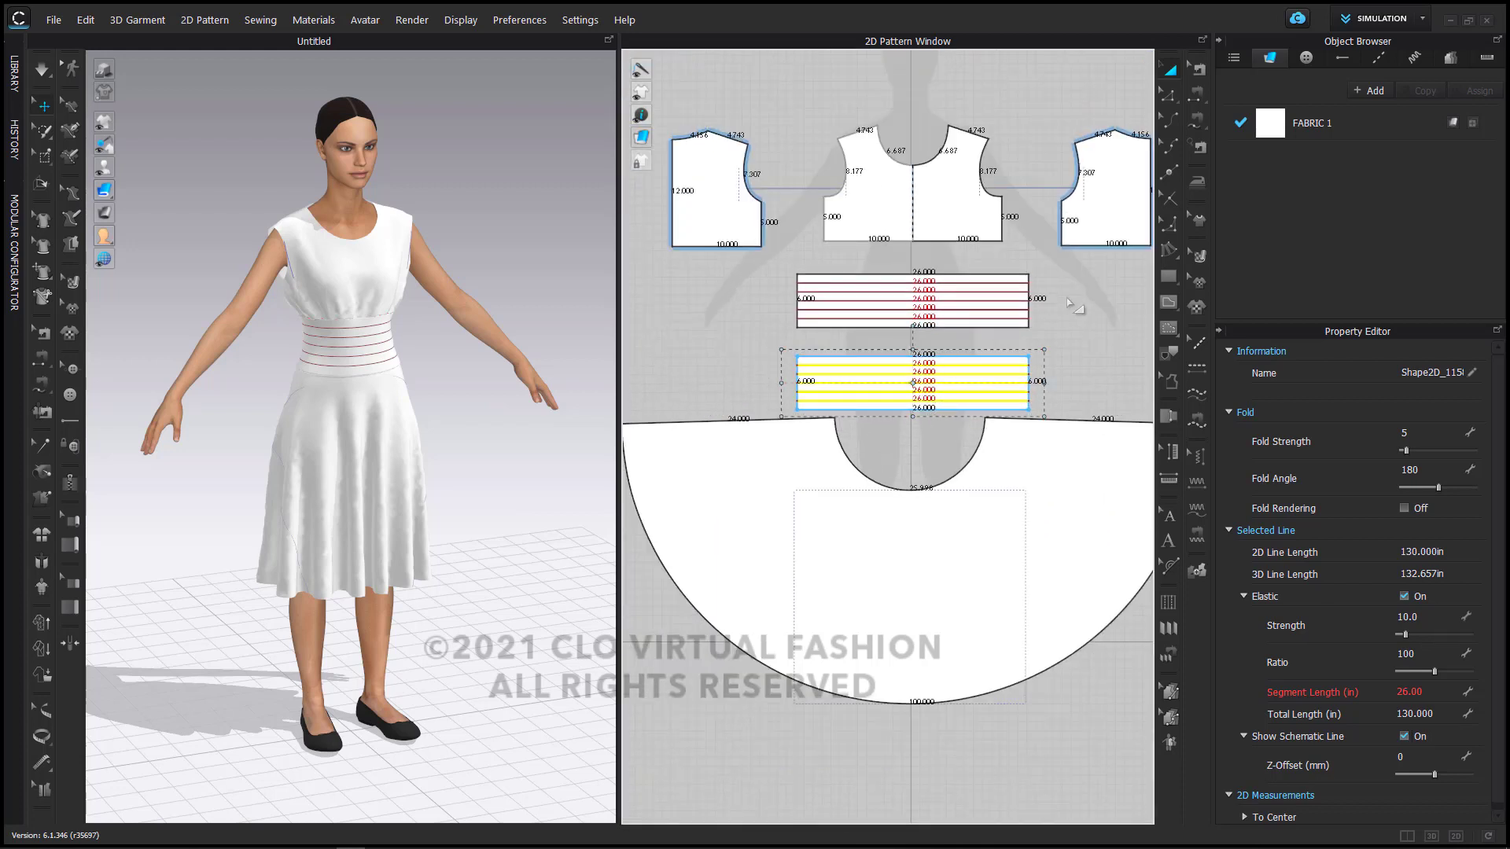
click(1088, 335)
click(998, 327)
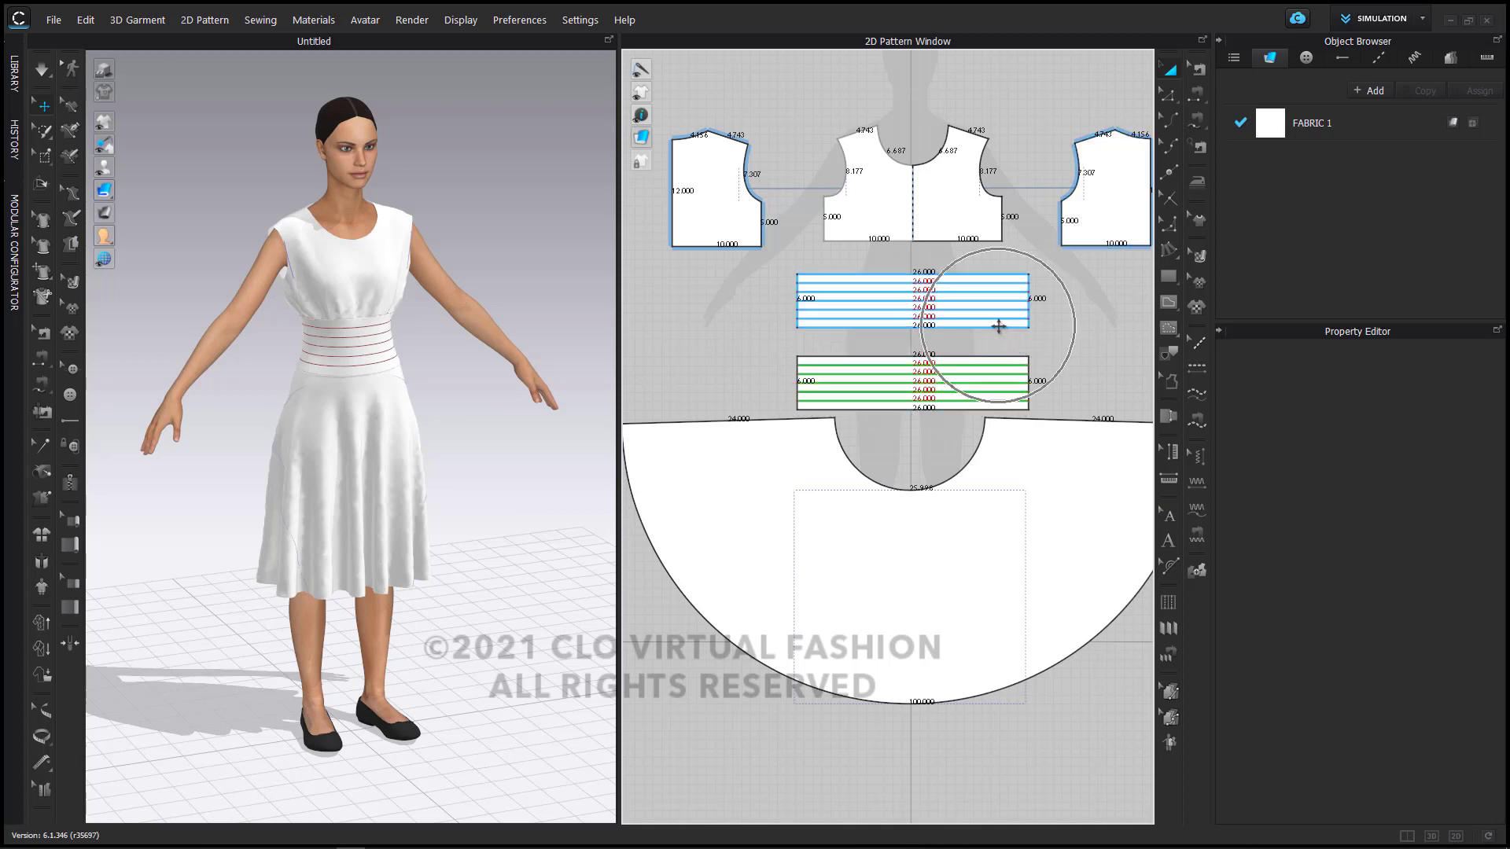
click(999, 326)
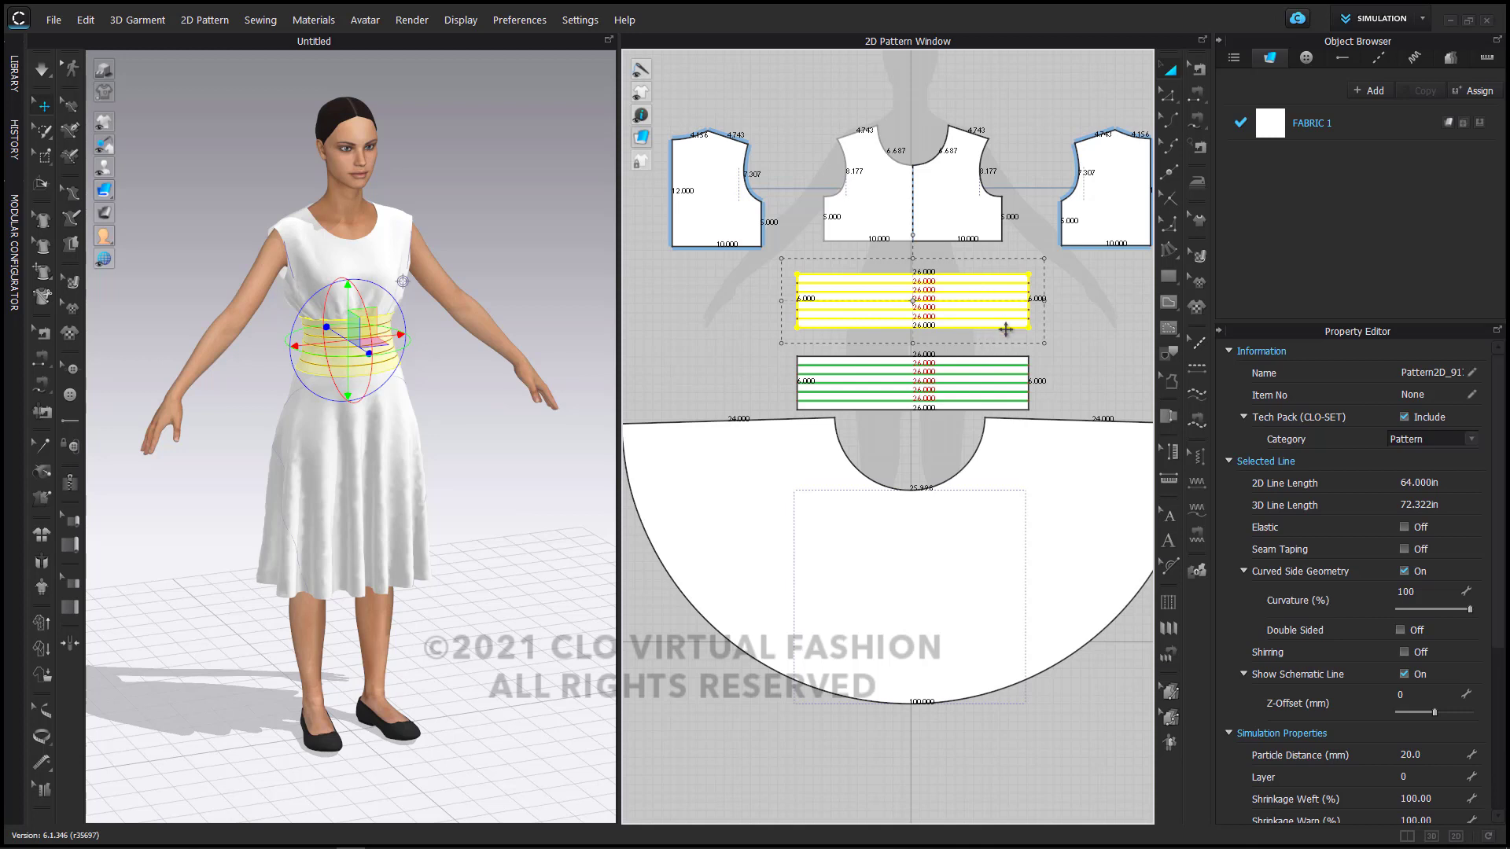
drag(1006, 329, 910, 329)
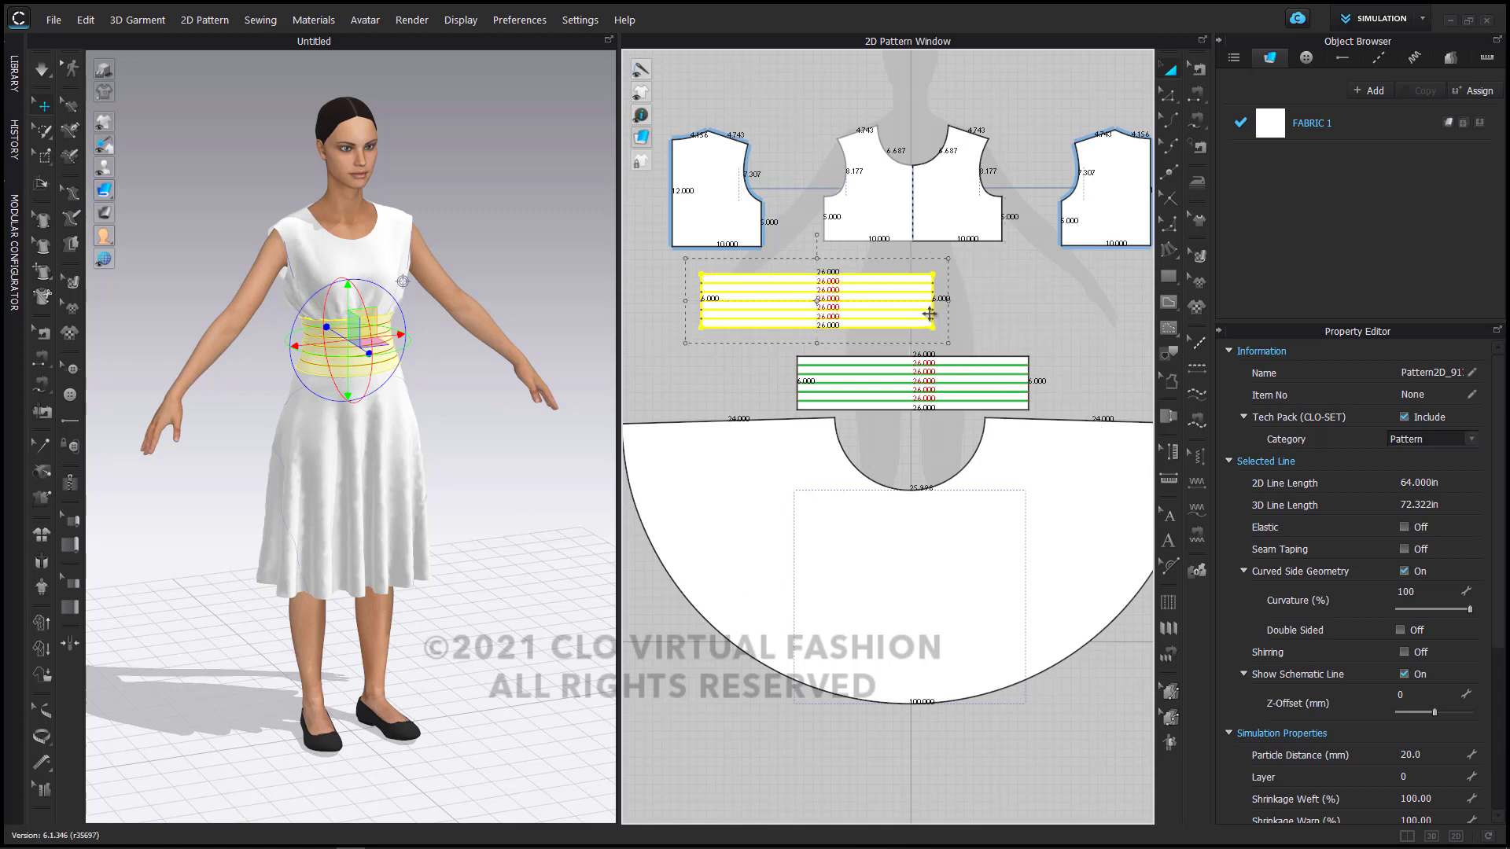
Step: Widen the upper waist strip to 52 in with a transform that stretches it from its right side
scroll(950, 303, up, 2)
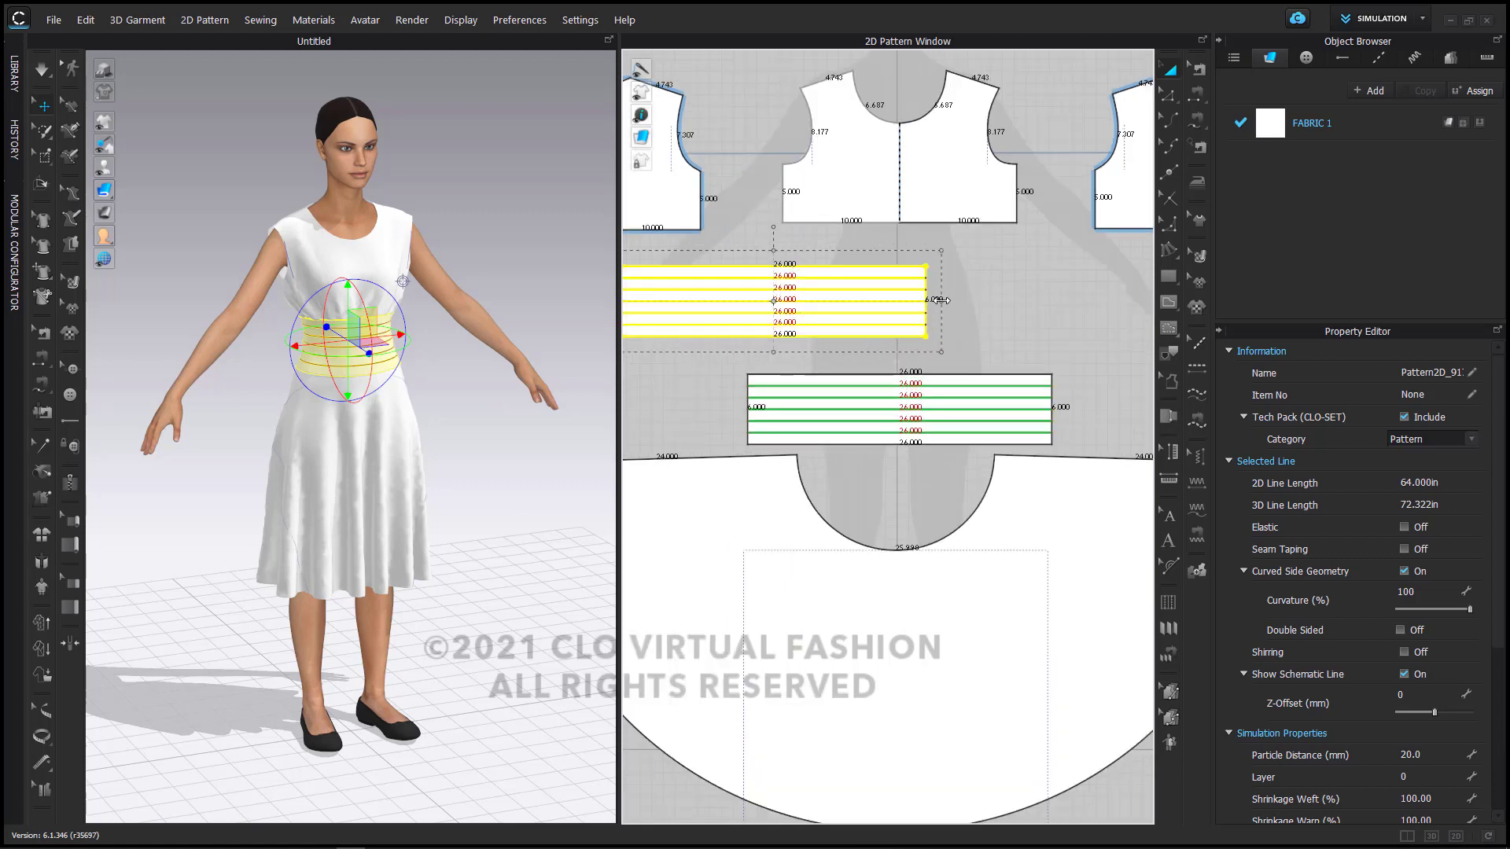
scroll(941, 300, down, 1)
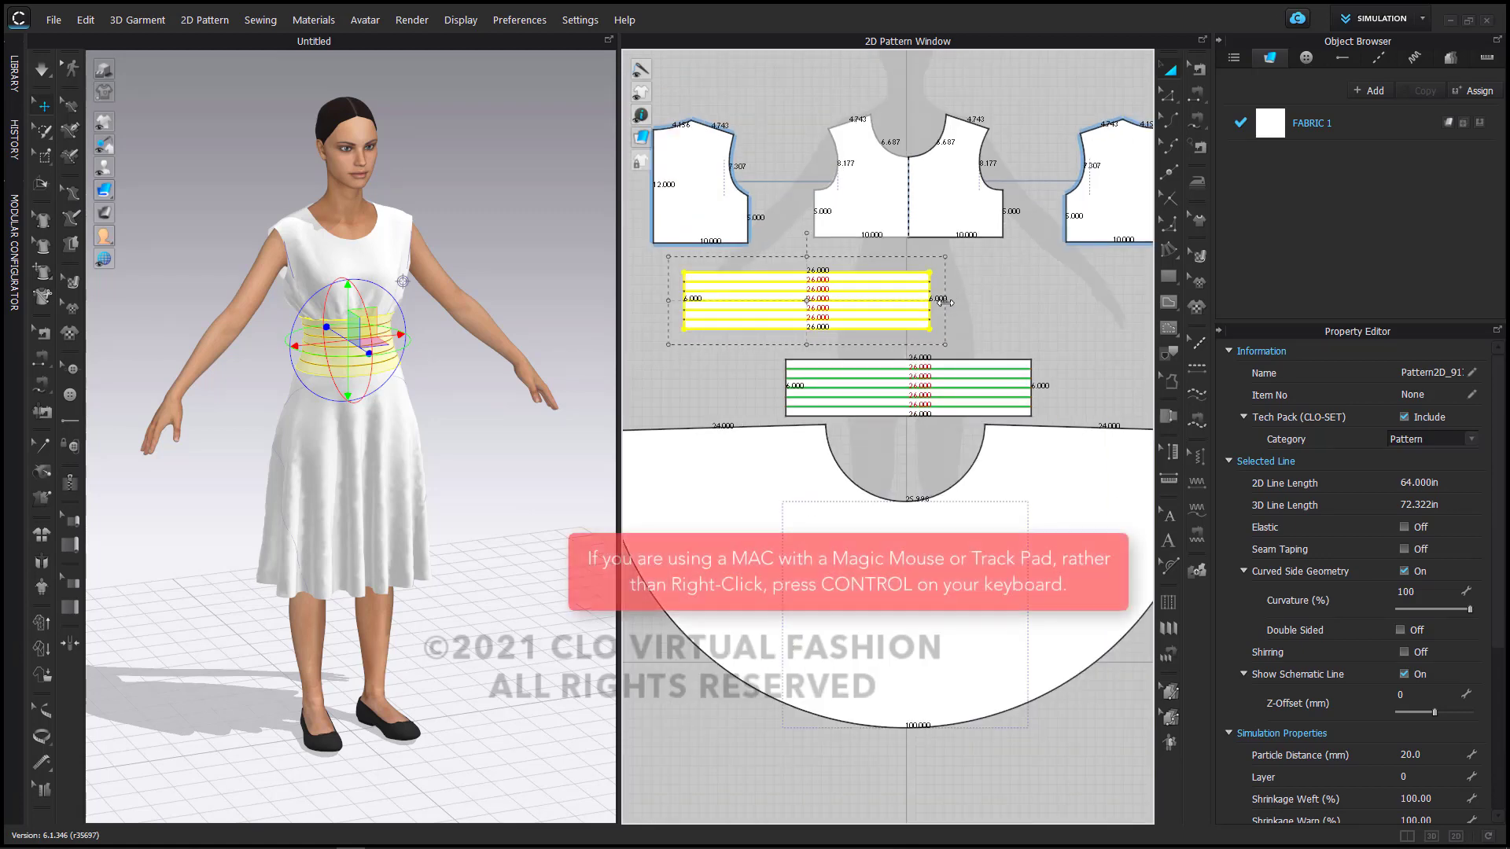
drag(944, 301, 1096, 298)
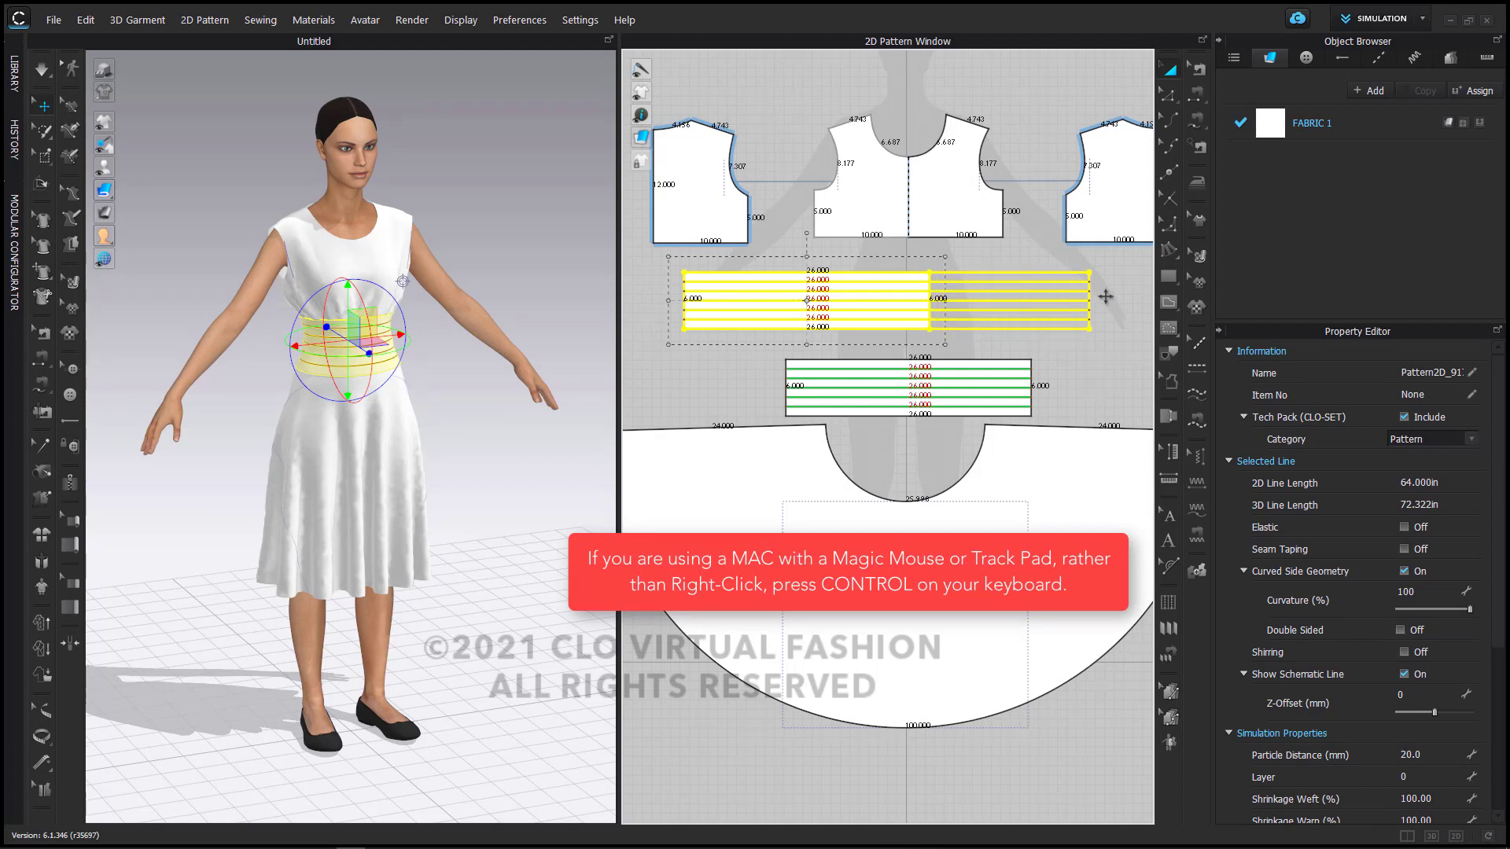
right_click(1106, 296)
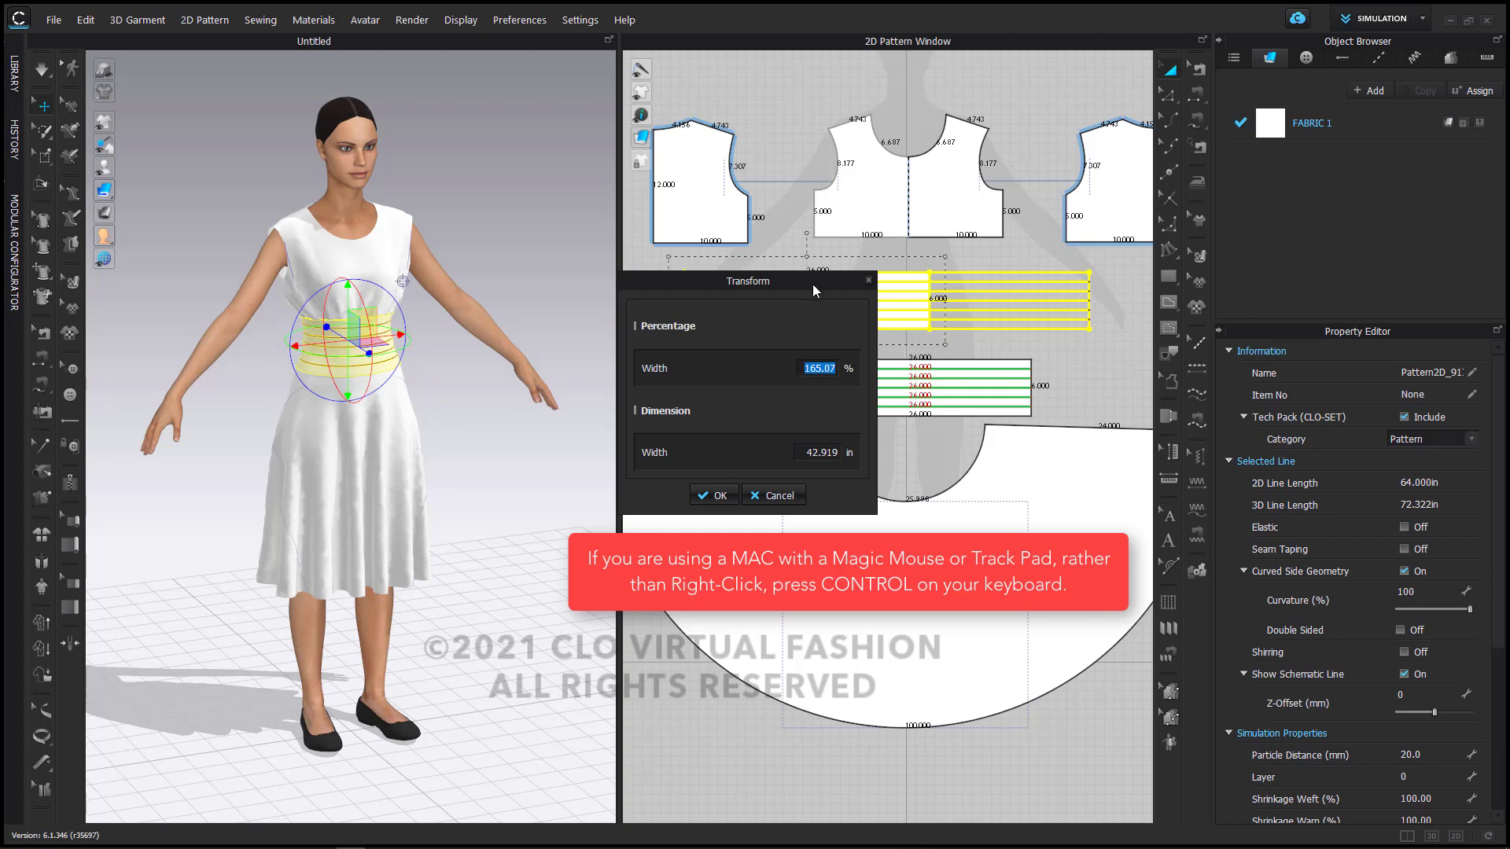
drag(813, 285, 611, 288)
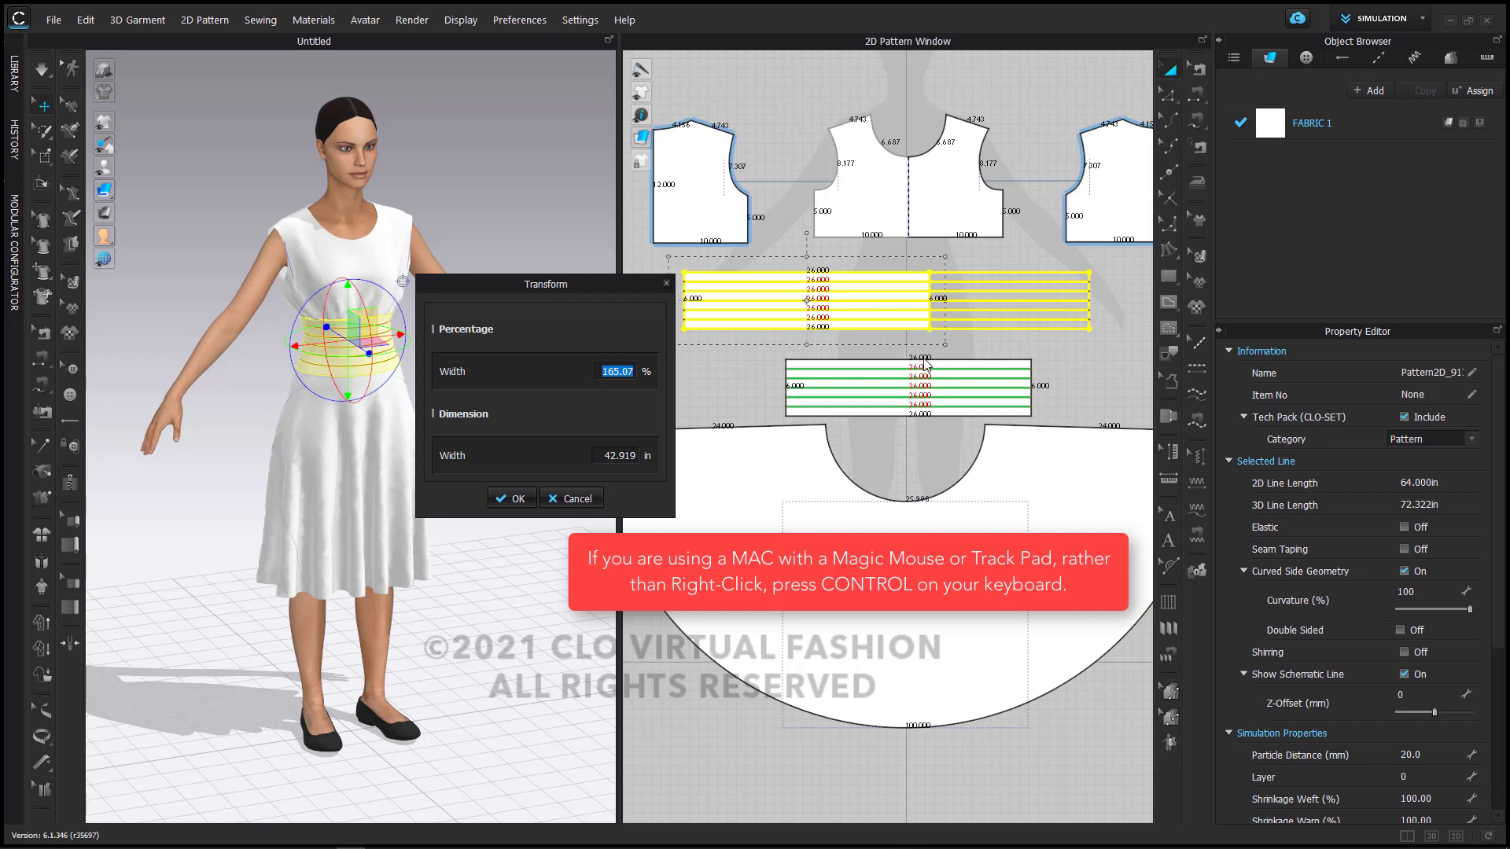
click(602, 458)
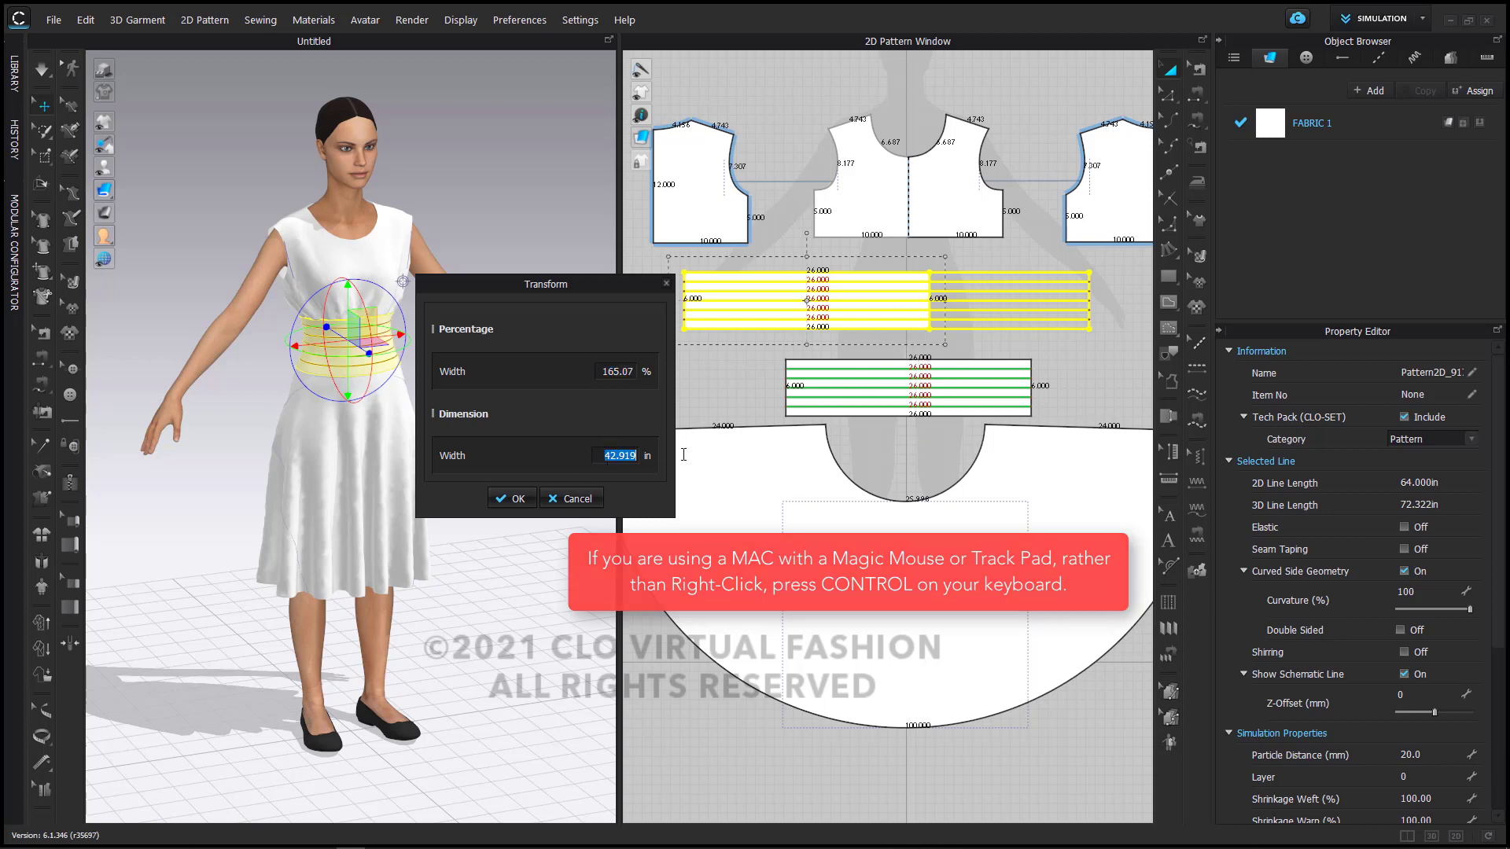
text(52)
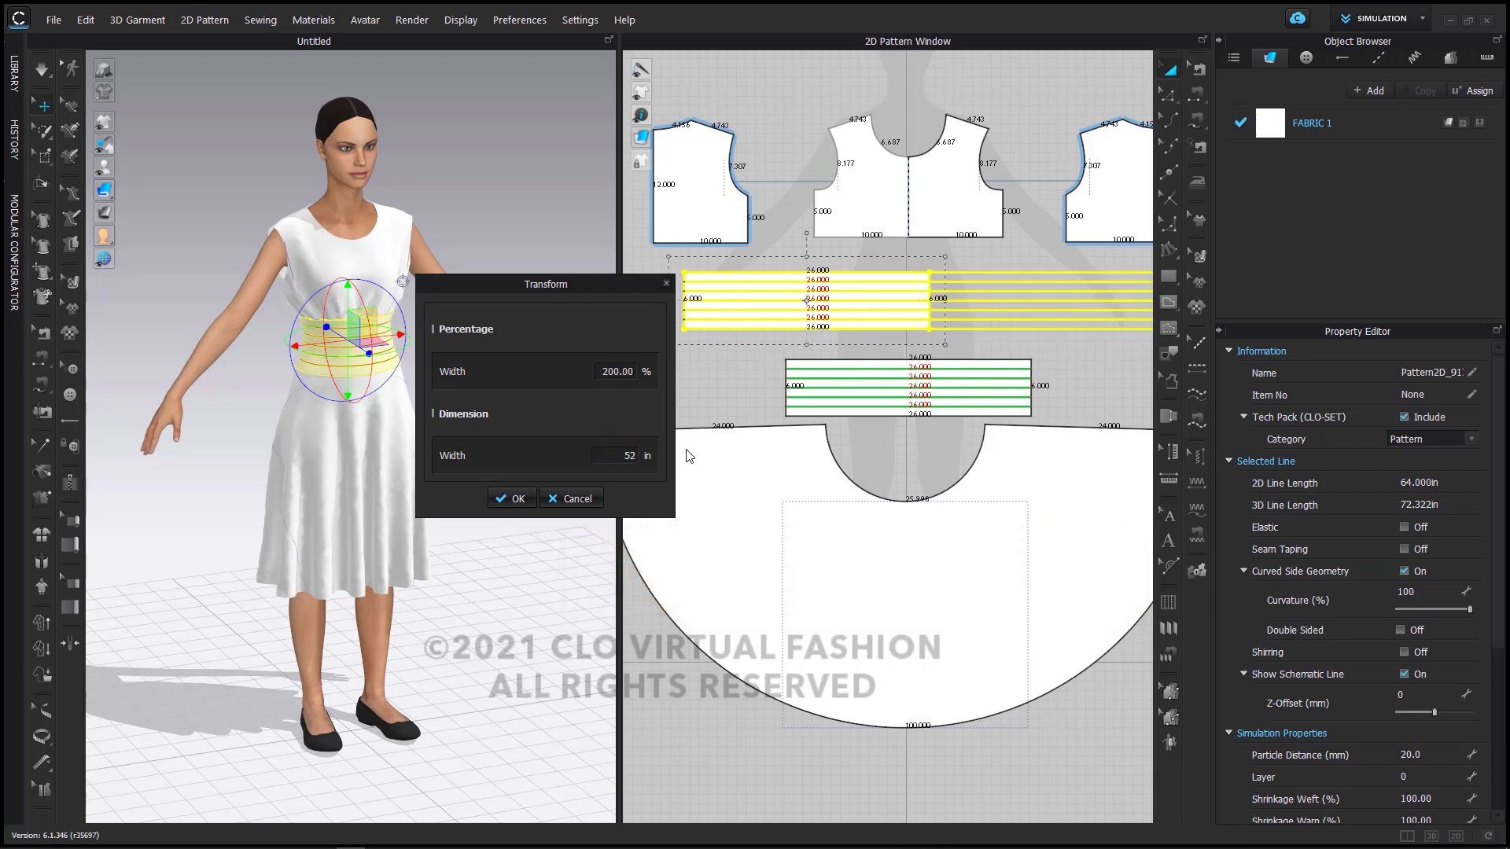
click(513, 496)
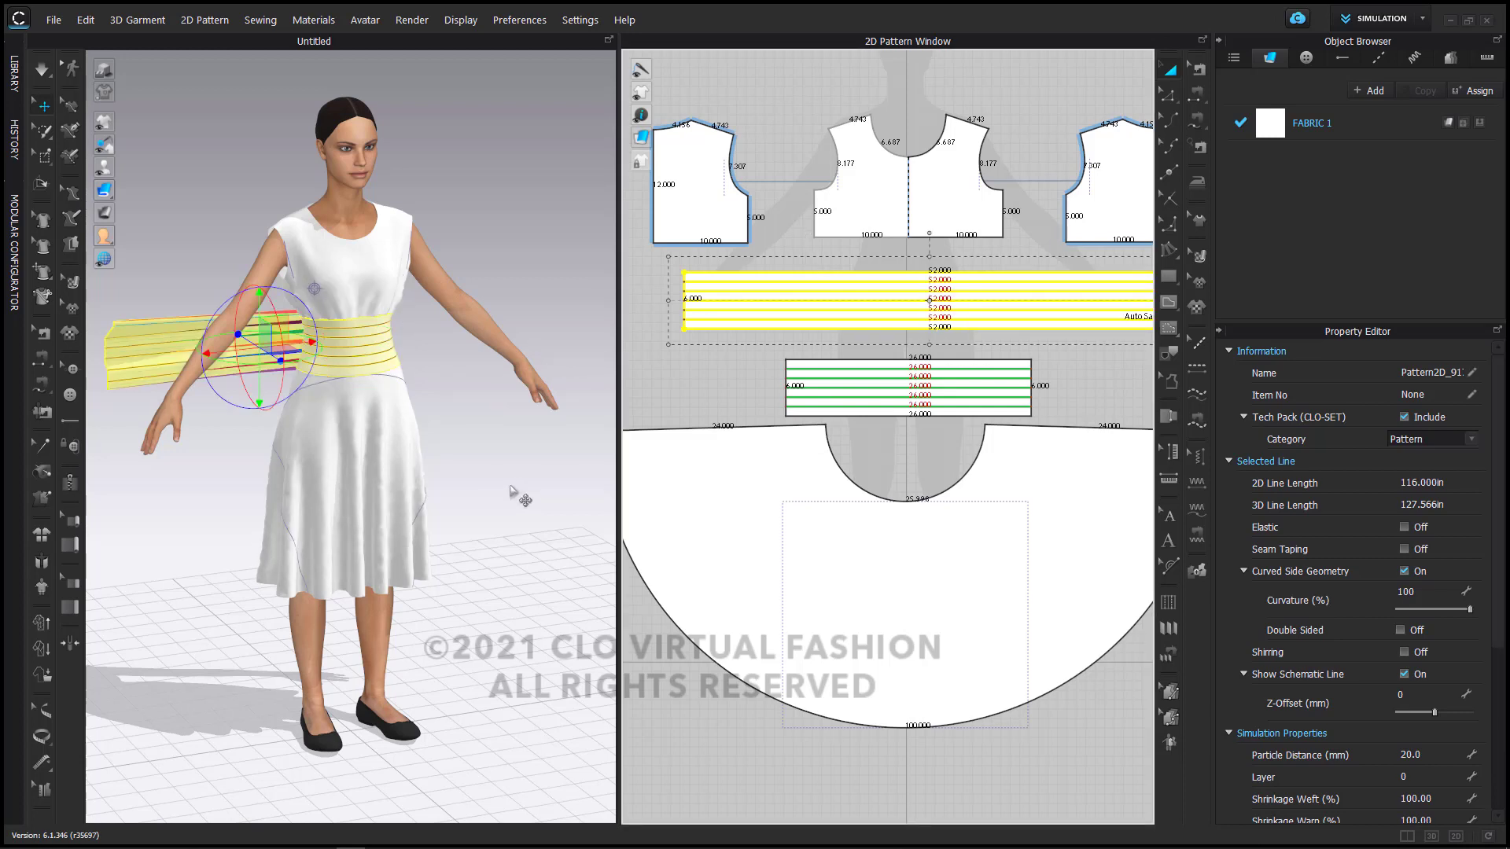
Step: Reset the widened upper waist strip's 3D arrangement so it lies flat in front of the avatar
click(500, 391)
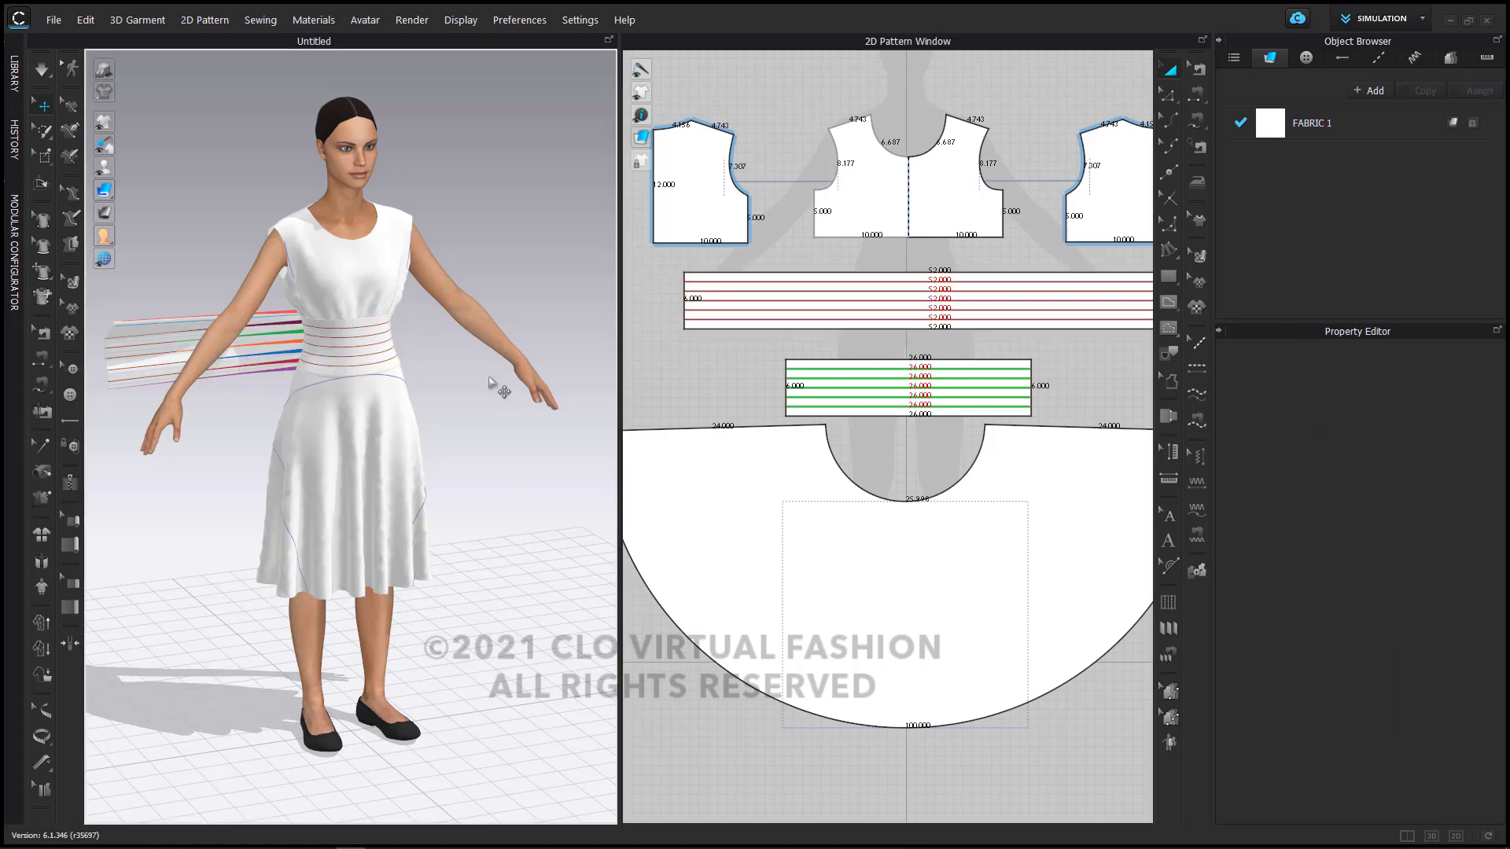
click(749, 325)
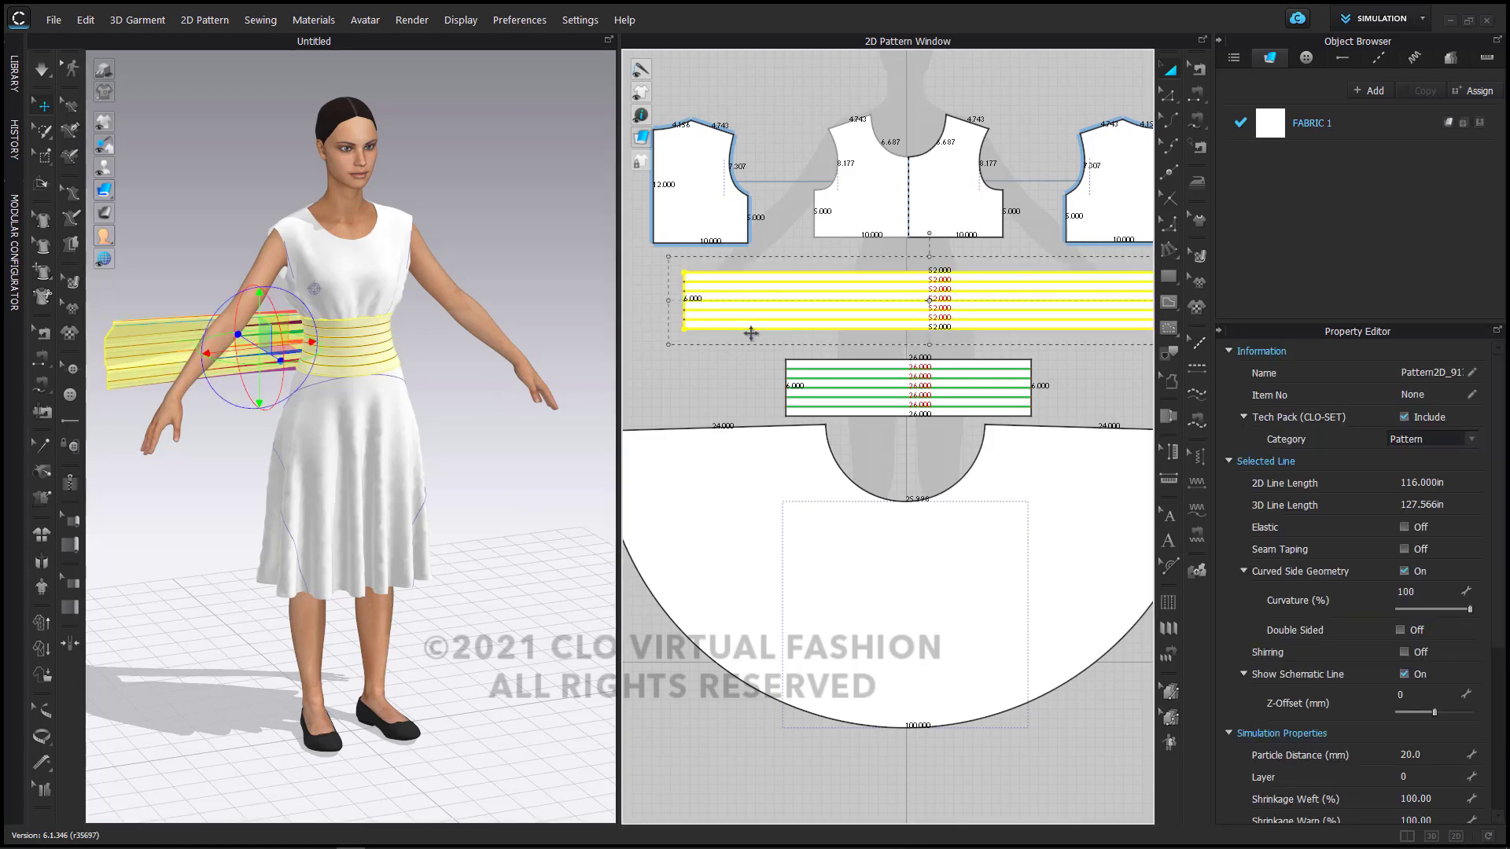
right_click(262, 337)
click(368, 569)
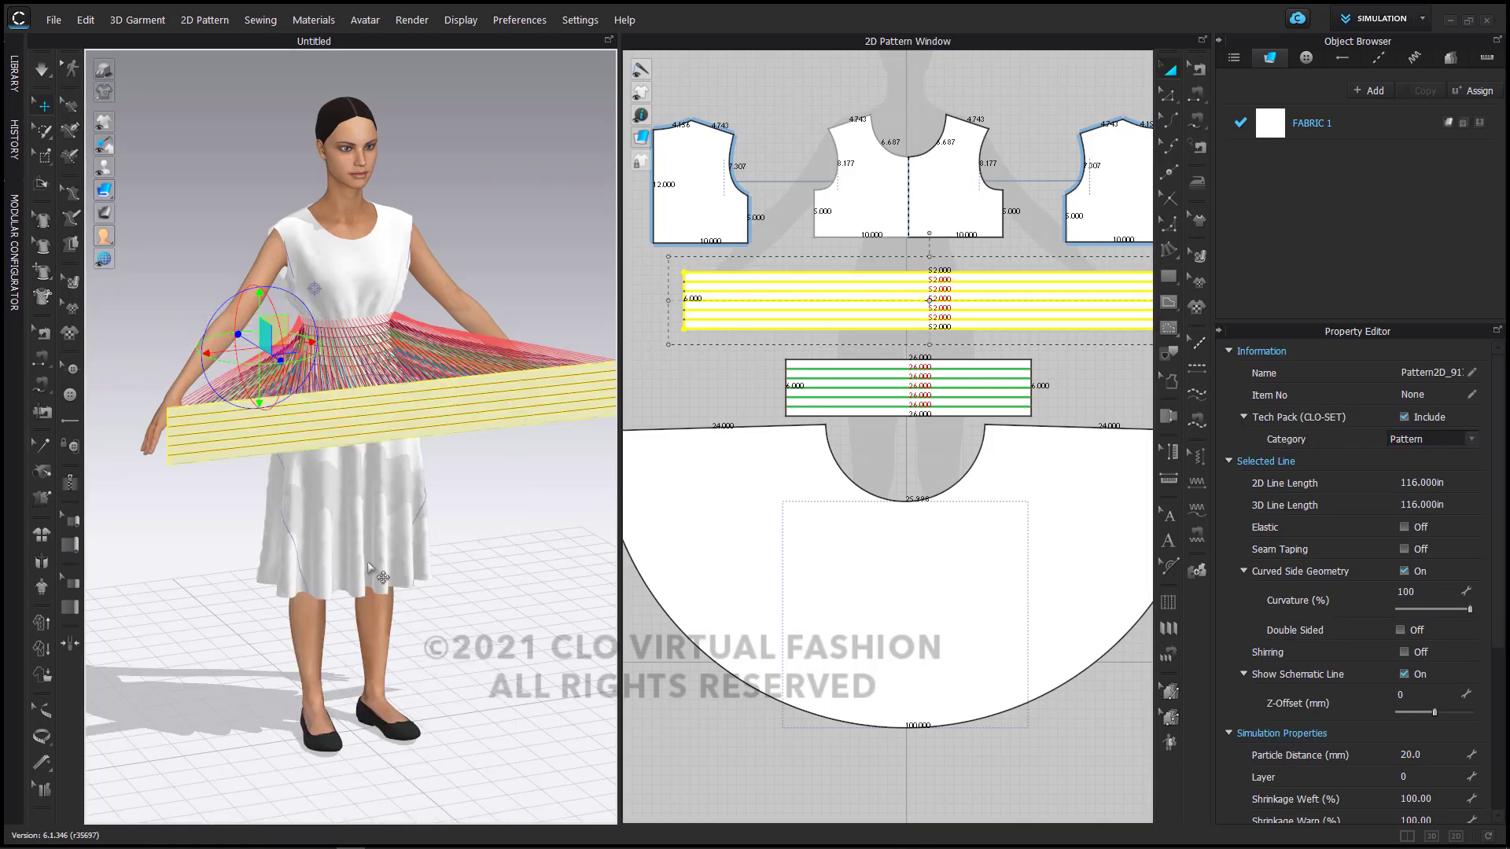
Step: Move the widened waist strip up behind the avatar's head in 3D to clear the waist area
right_drag(417, 557, 489, 603)
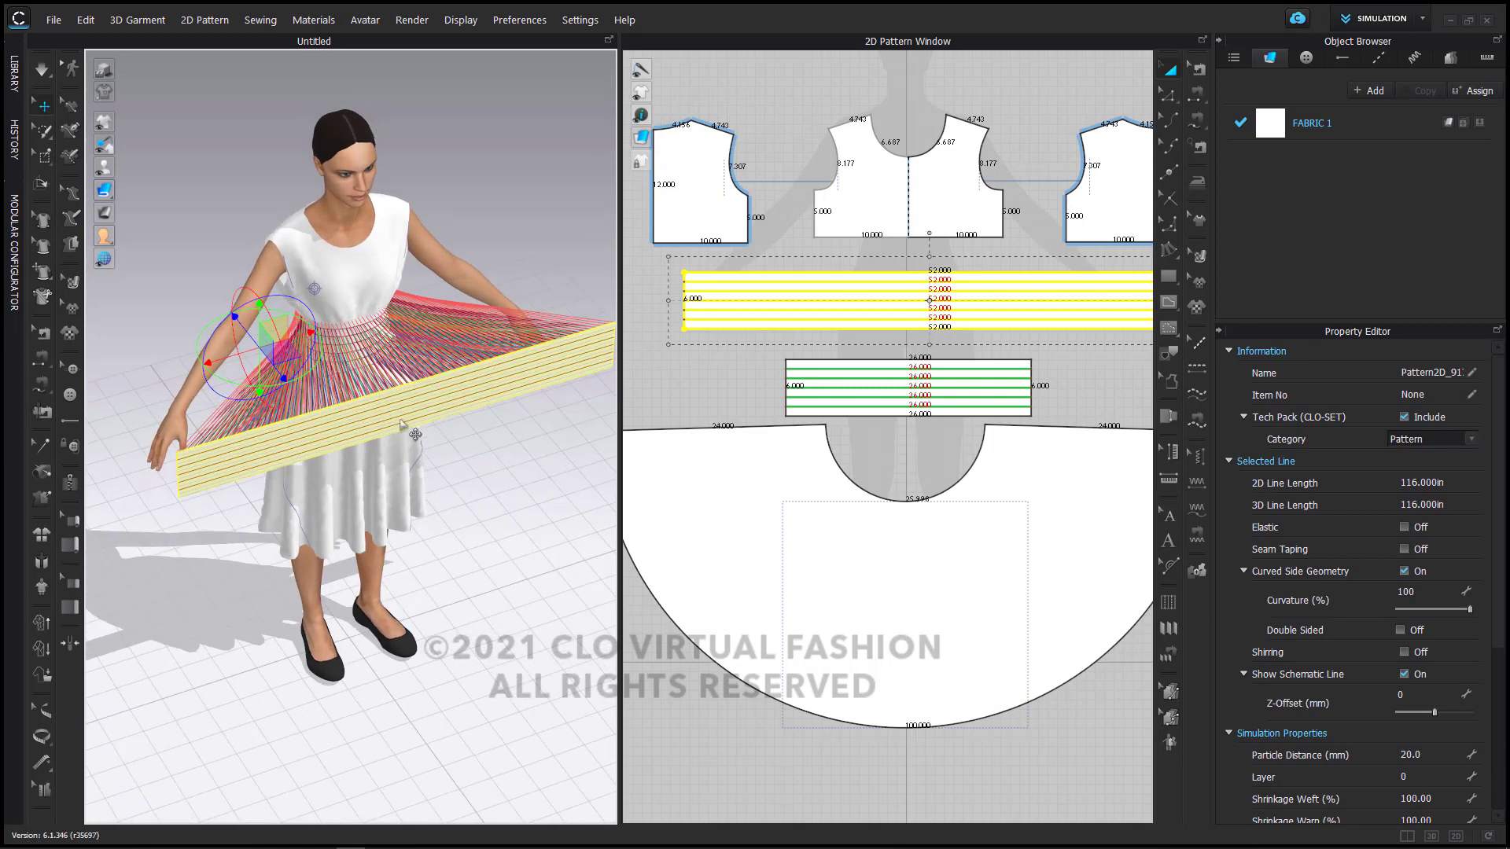
drag(409, 429, 389, 122)
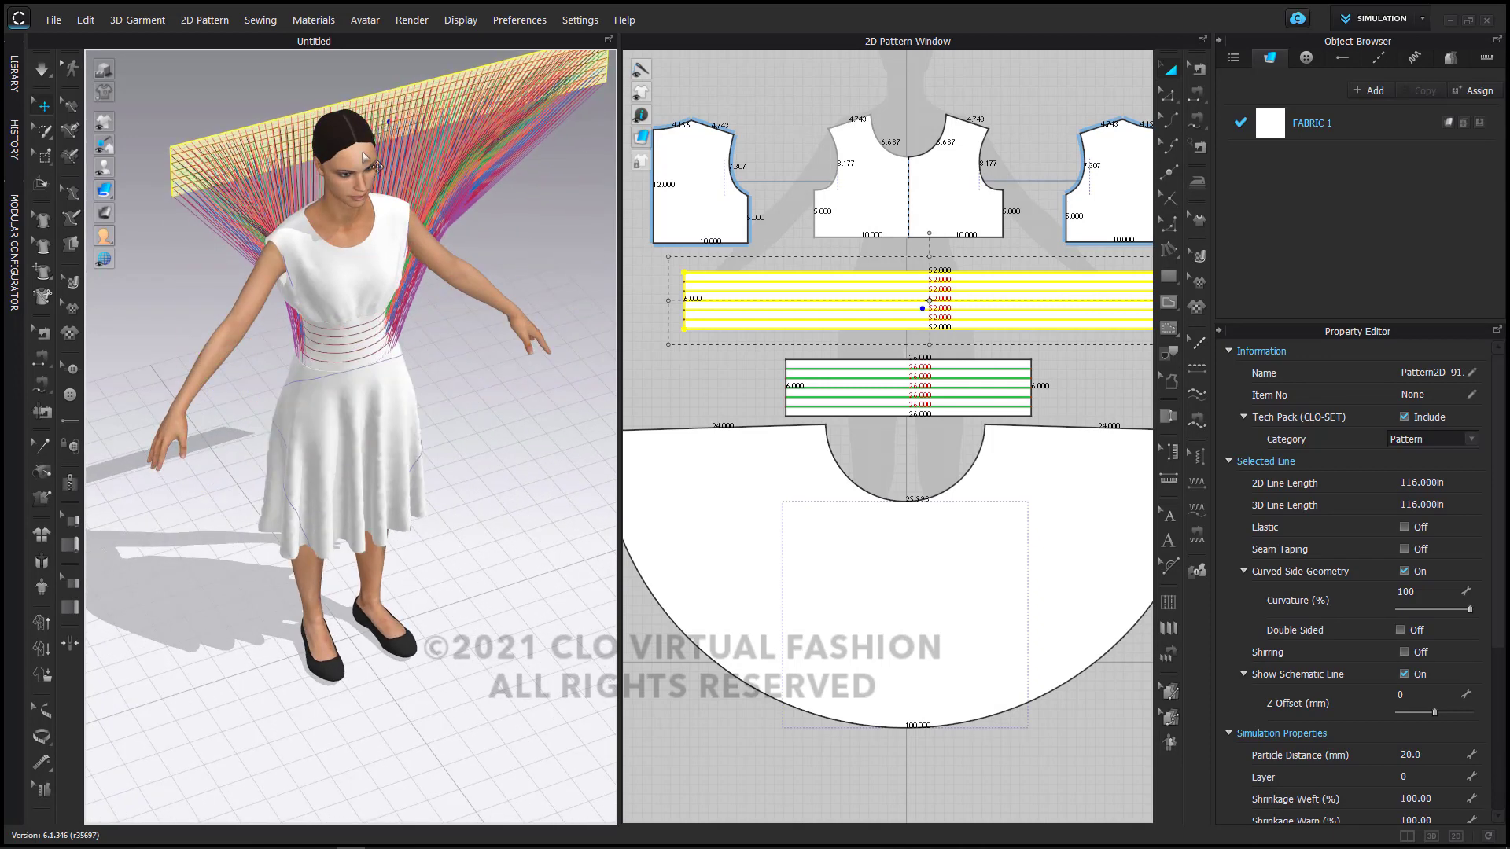
click(530, 252)
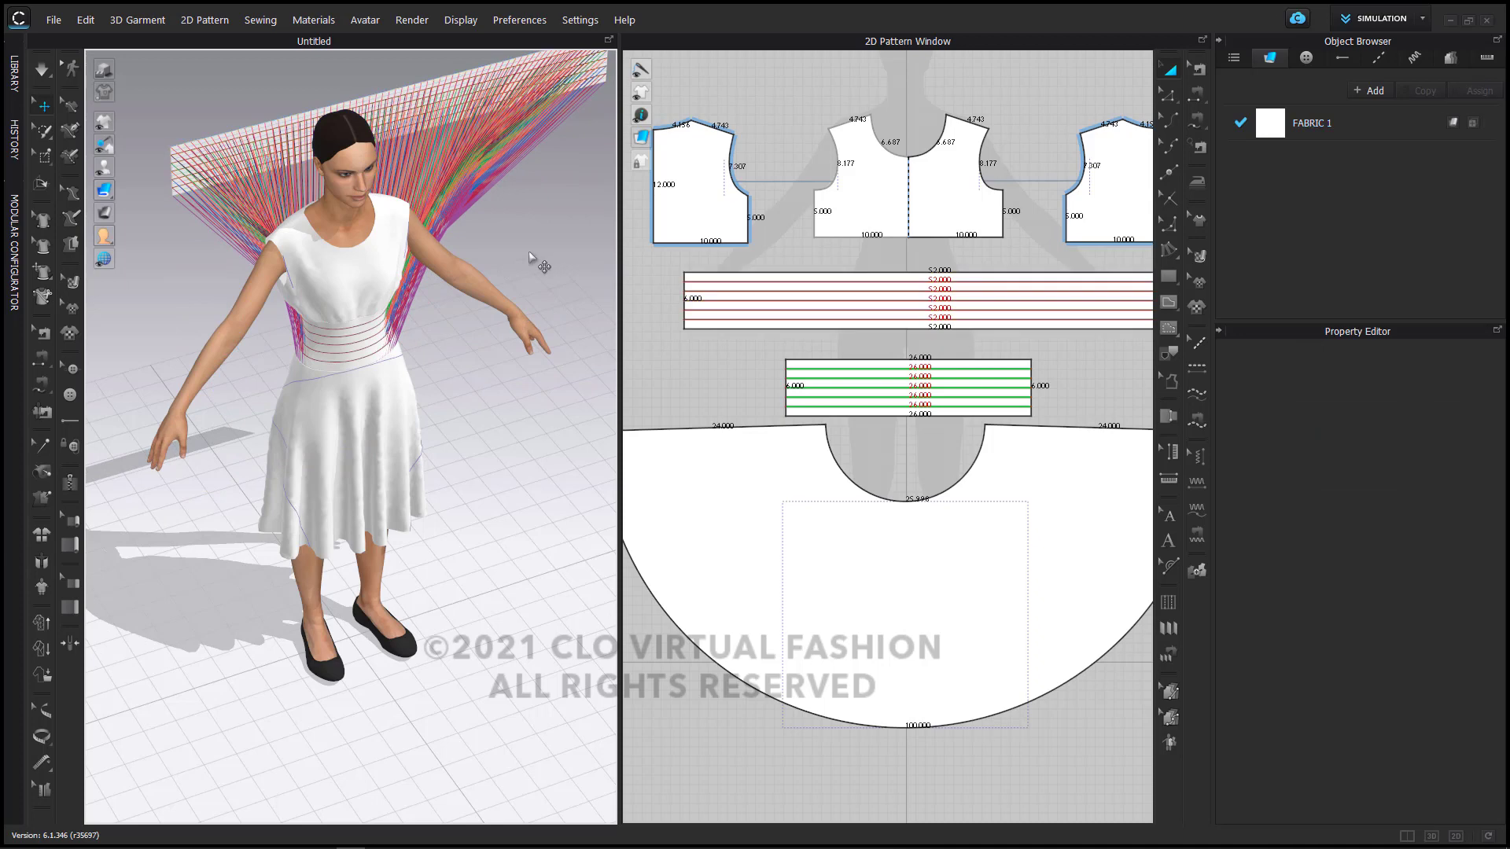
Step: Show the arrangement points and wrap the widened waist strip around the avatar from a front waist point
key(shift+f)
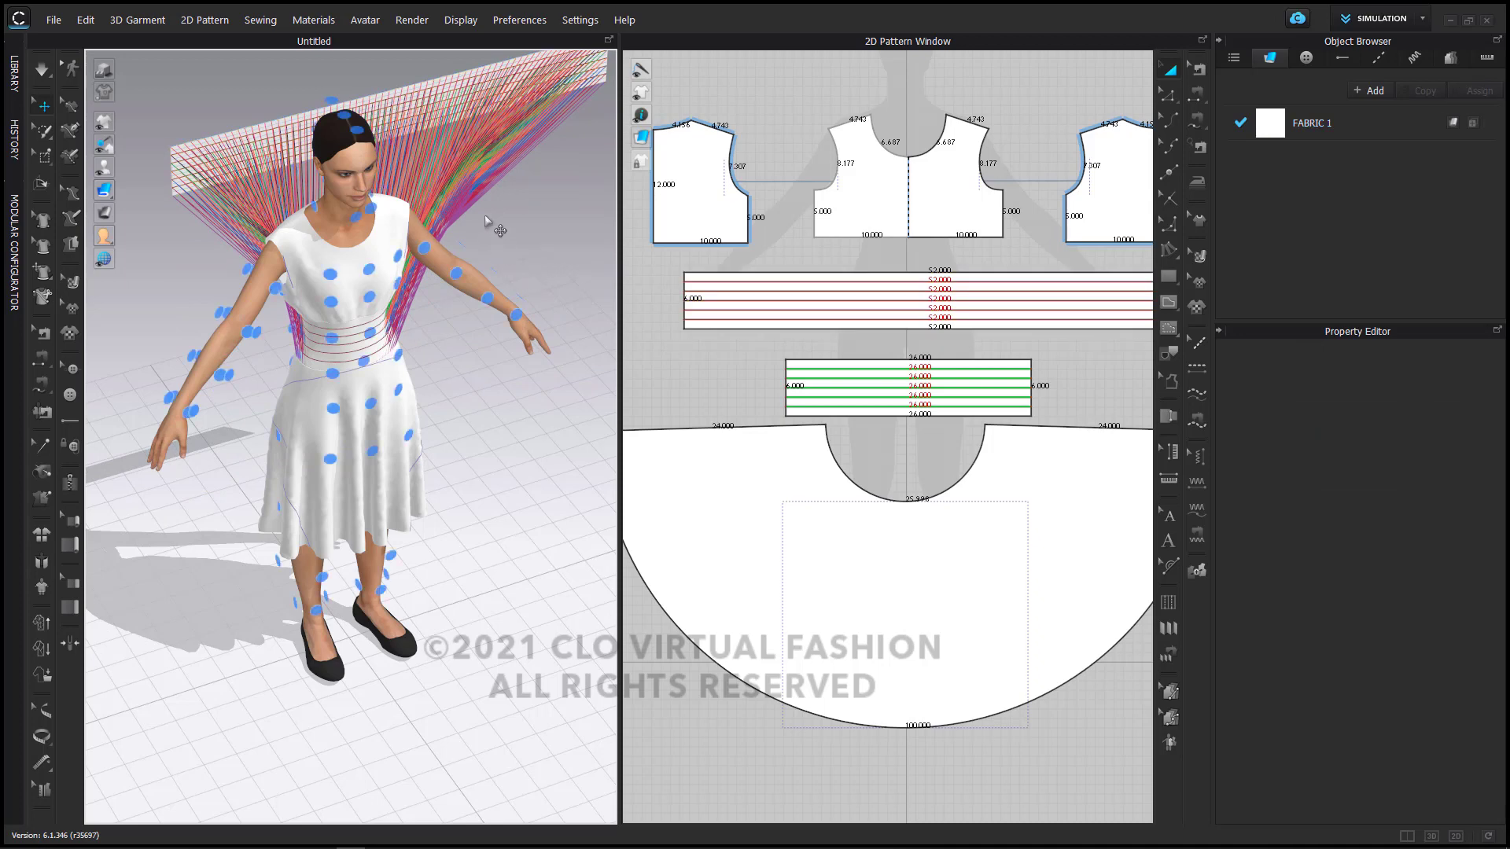
click(444, 135)
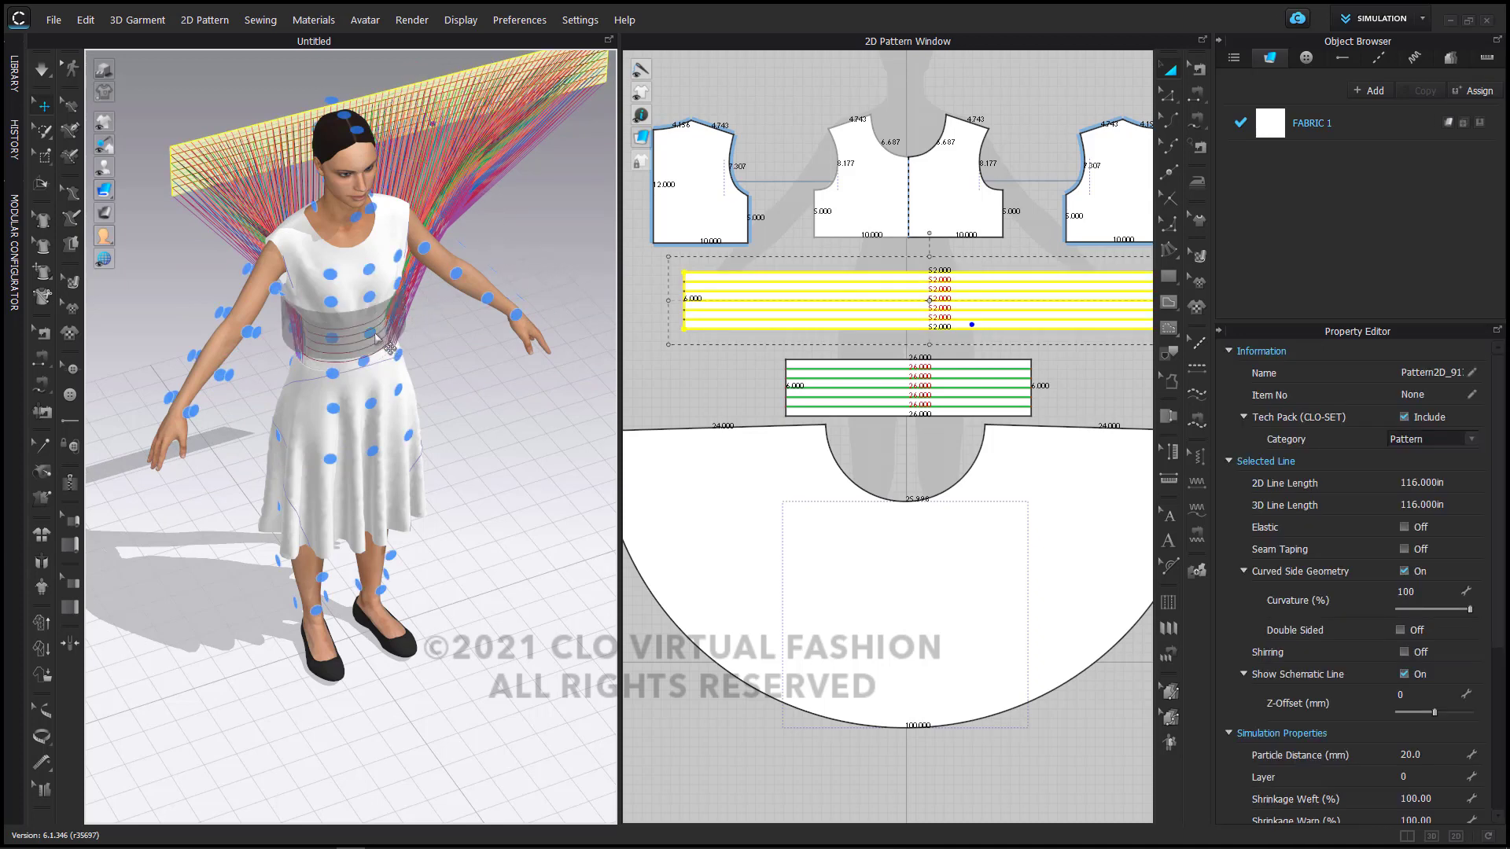
click(378, 340)
key(2)
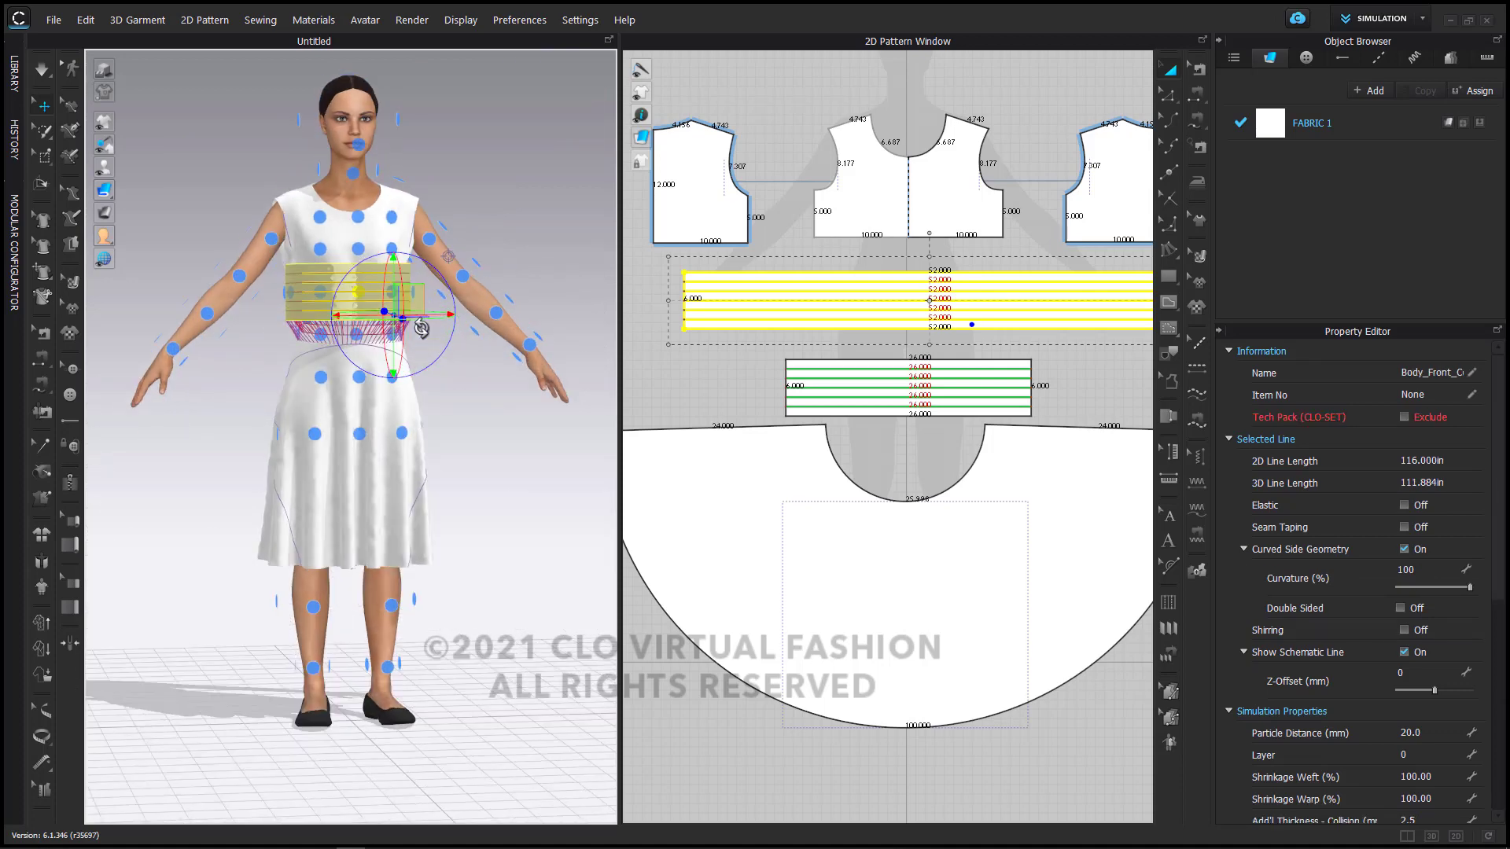
scroll(349, 363, up, 5)
right_drag(349, 362, 424, 368)
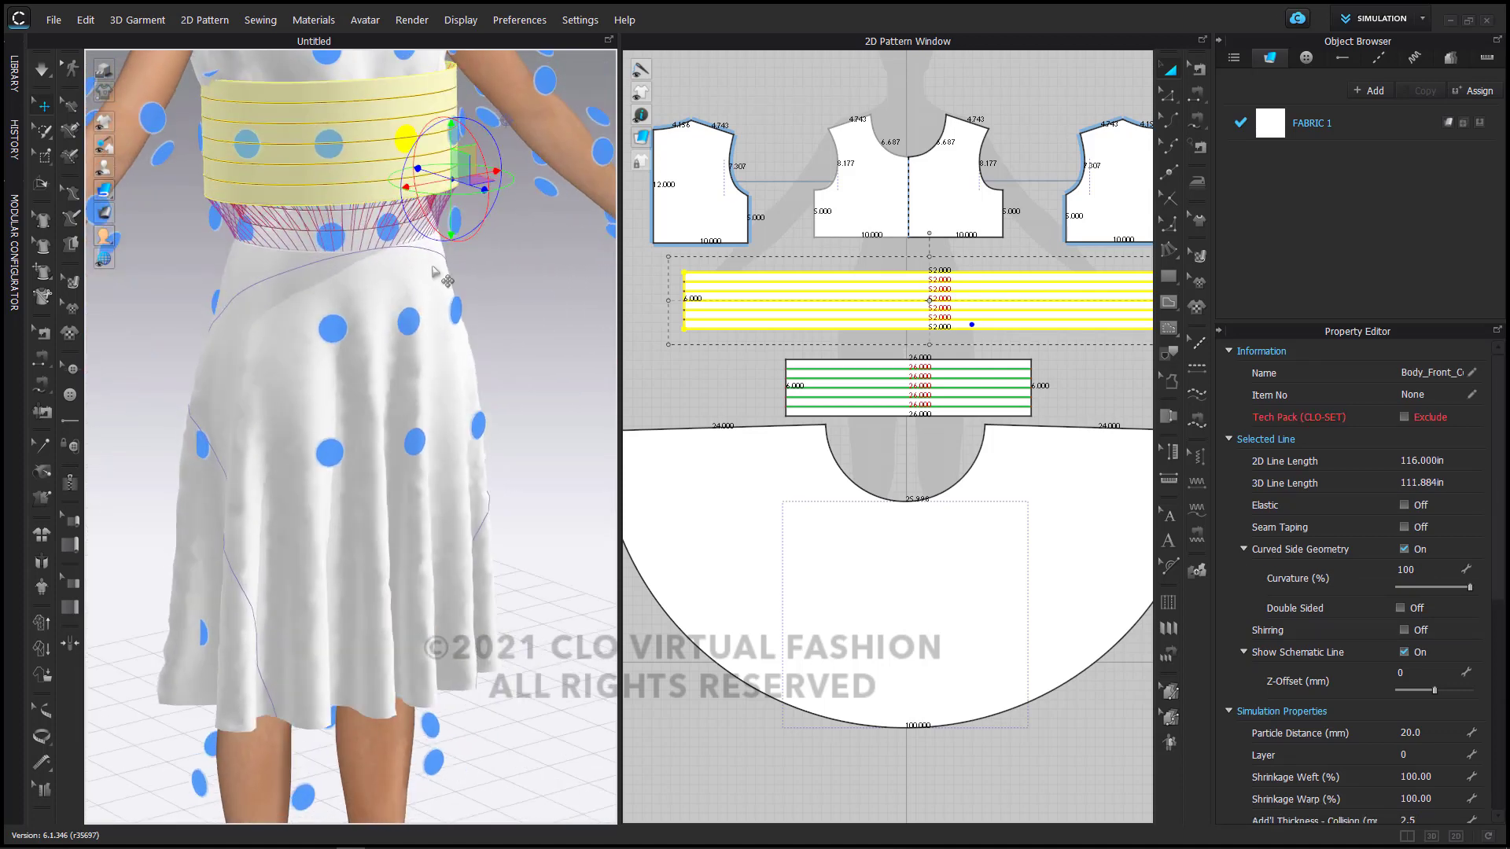
right_drag(274, 309, 248, 346)
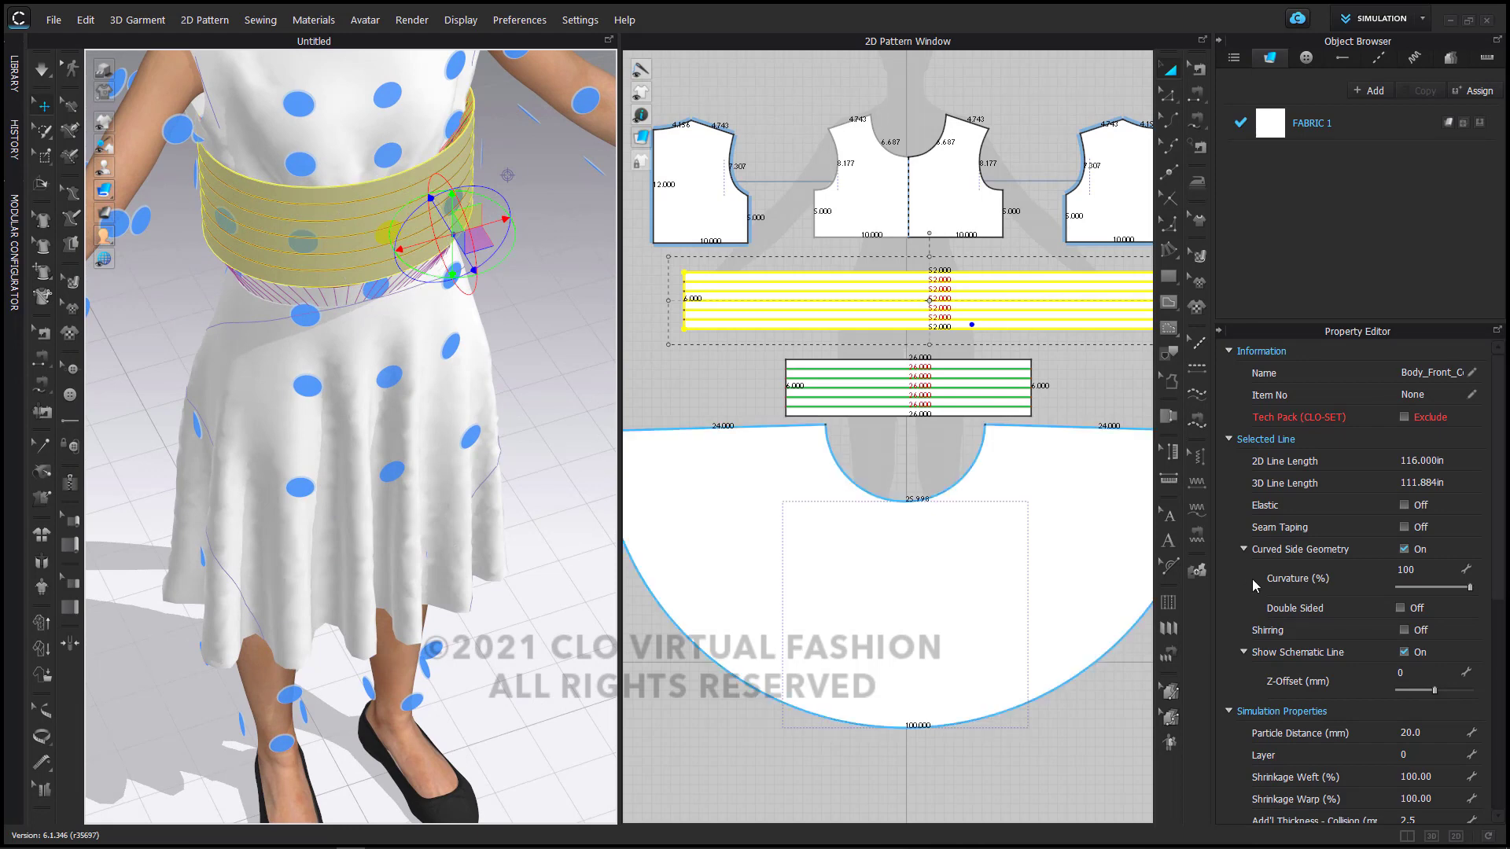
Step: Set the widened waist strip's arrangement to Position Y 52 and Offset 75
click(1230, 438)
click(1230, 352)
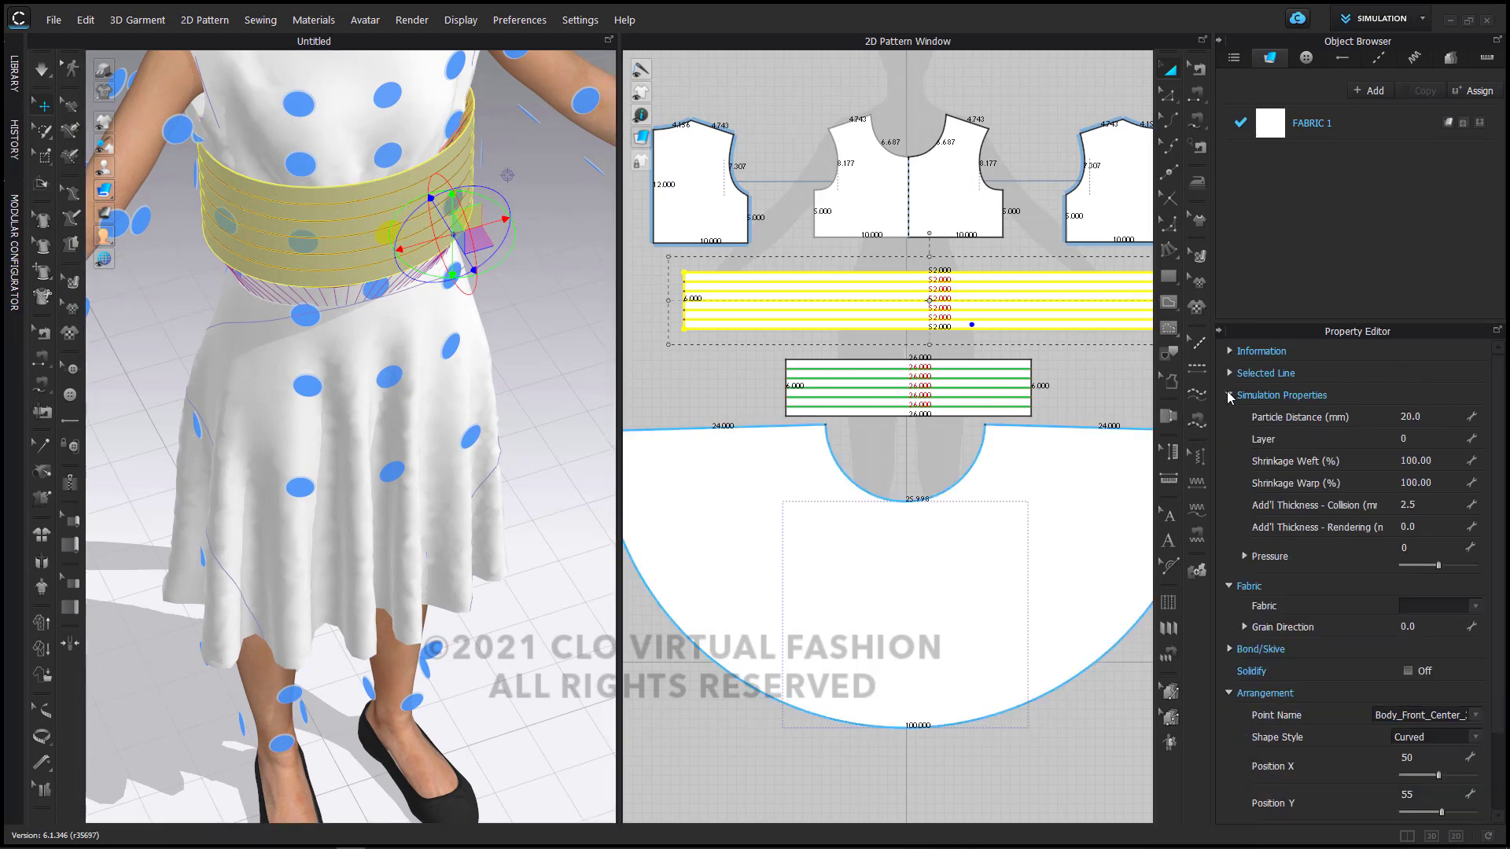
click(1231, 396)
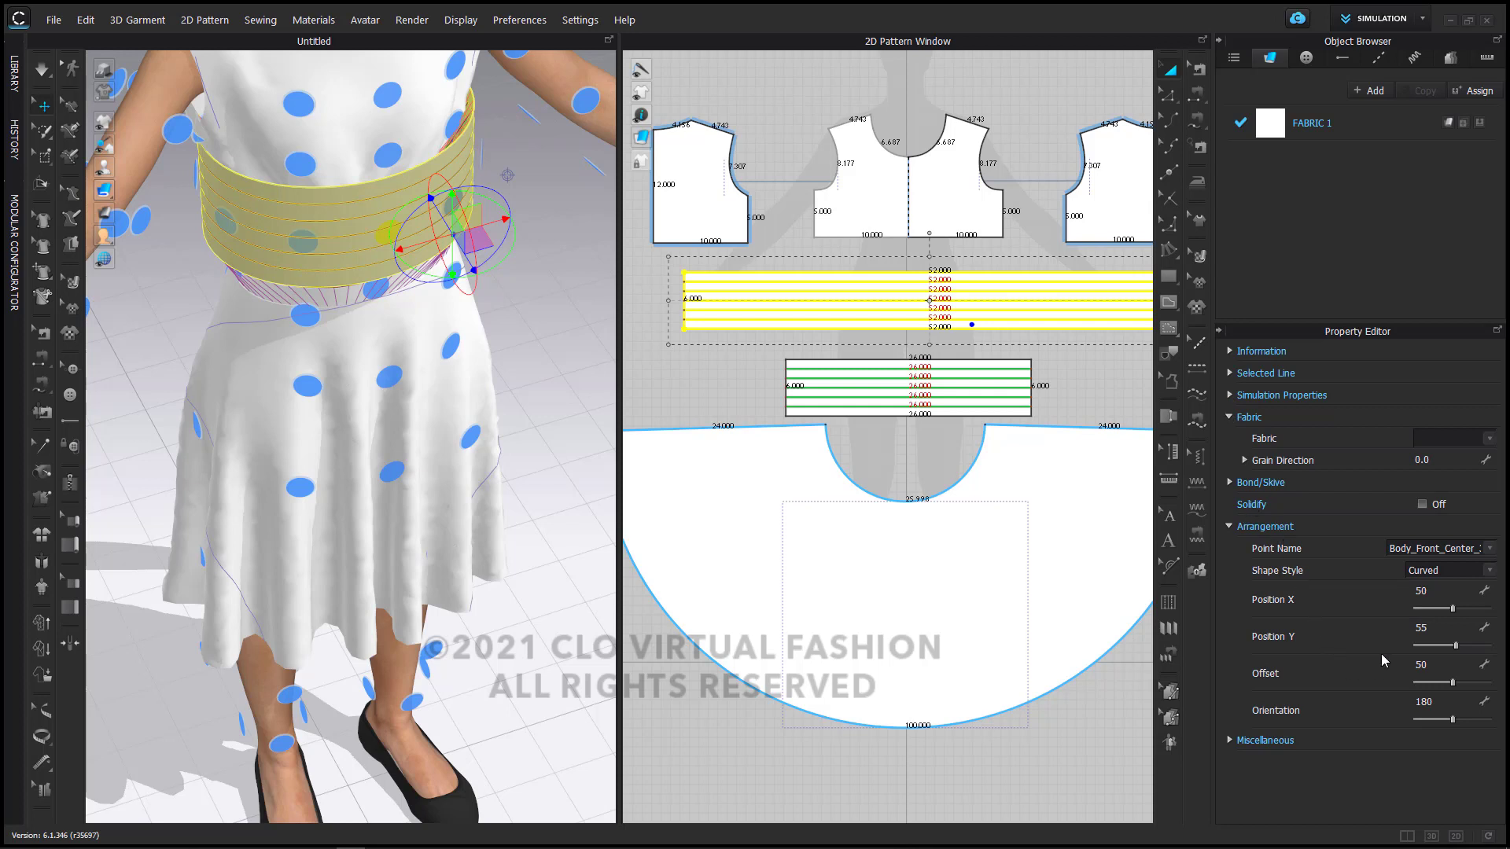
click(1457, 647)
drag(1457, 647, 1470, 682)
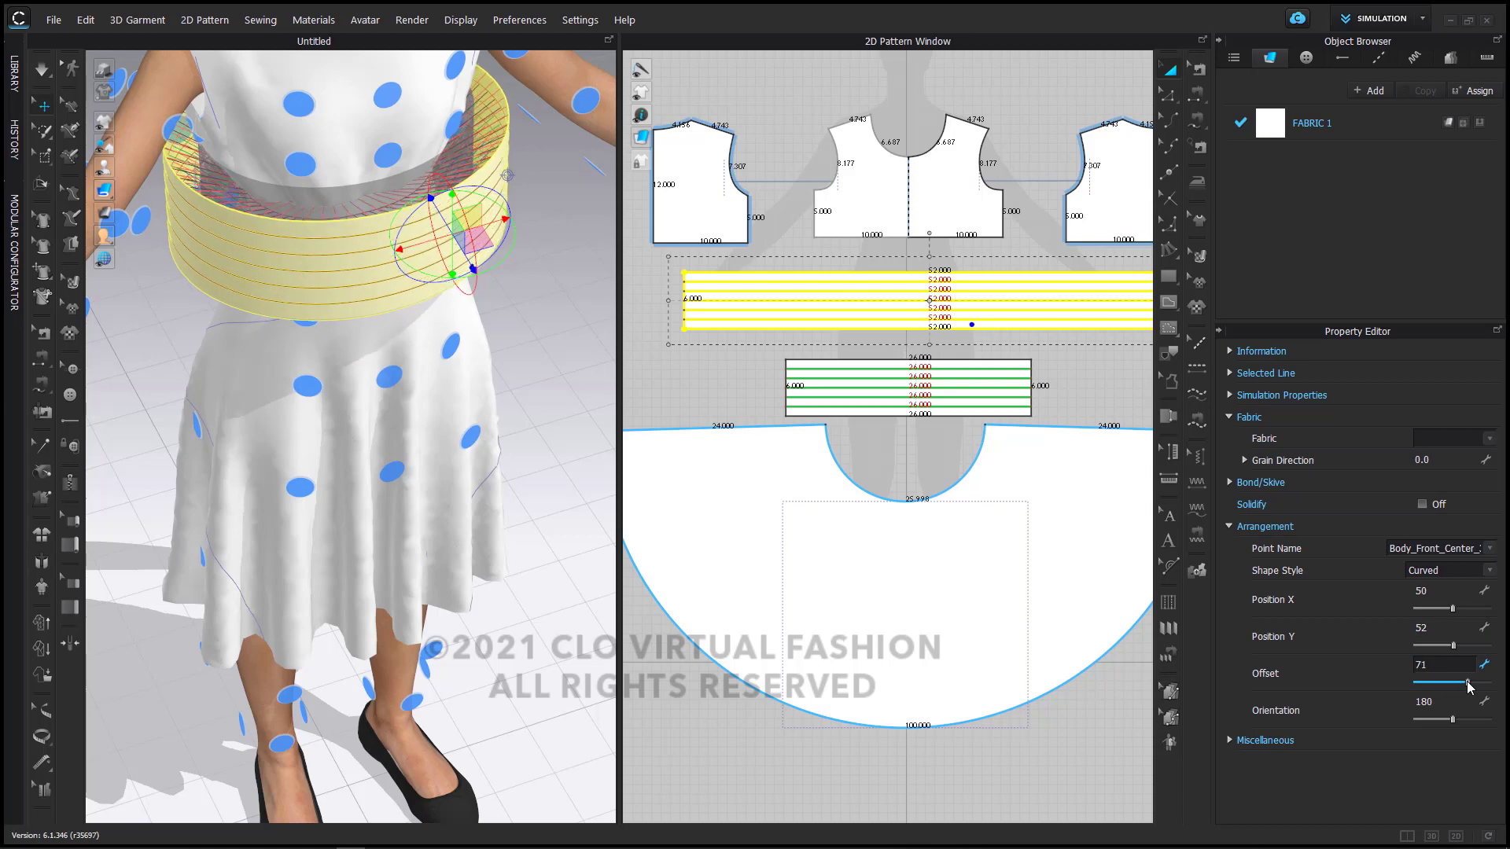
right_drag(577, 548, 231, 328)
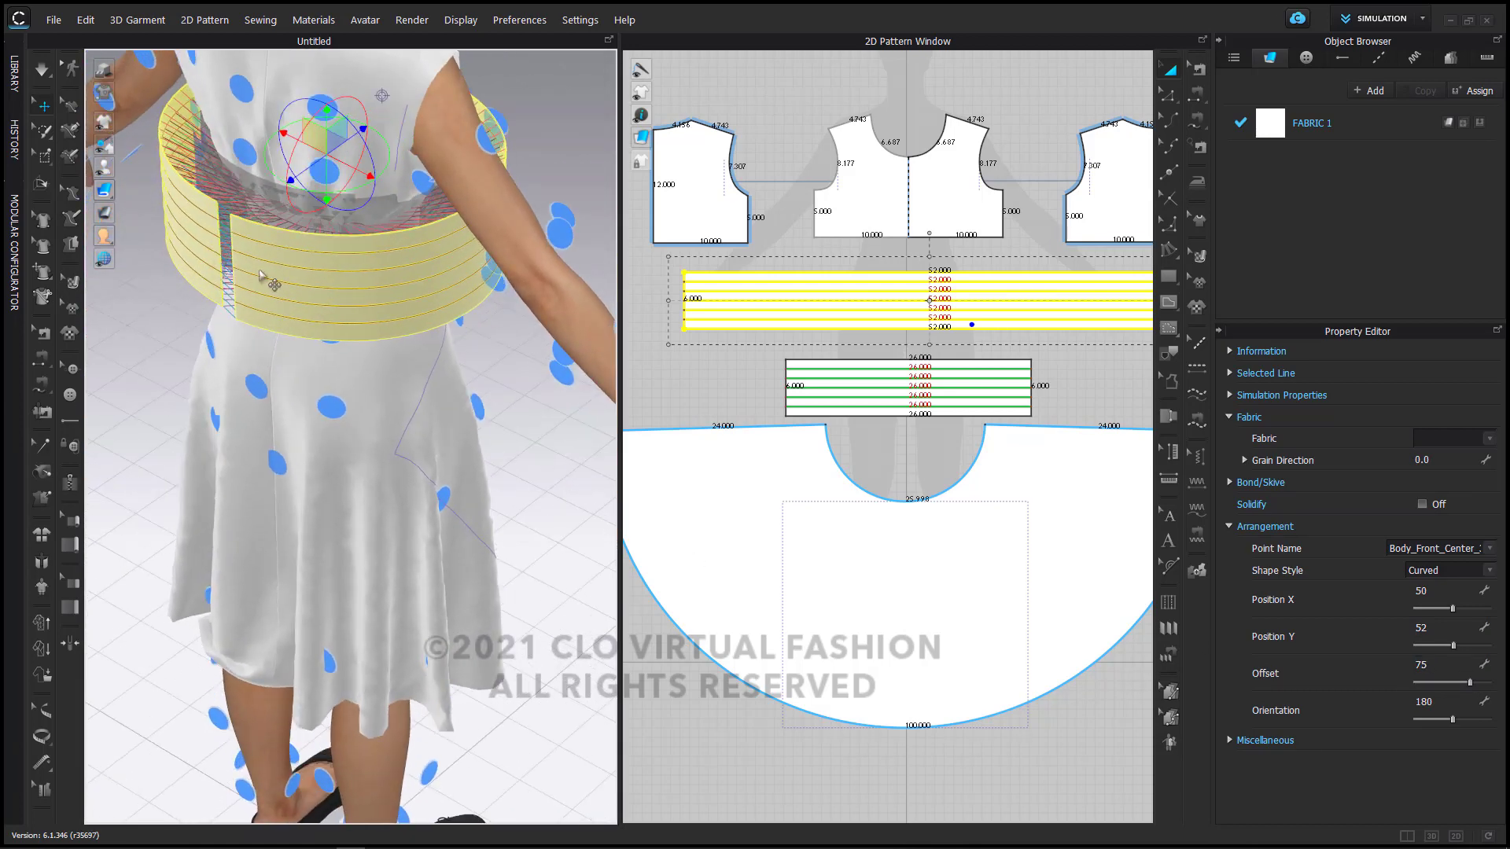
Step: Lower the wrapped strip over the inner waistband in 3D, and simulate the garment until it gathers at the waist
right_drag(343, 413, 187, 406)
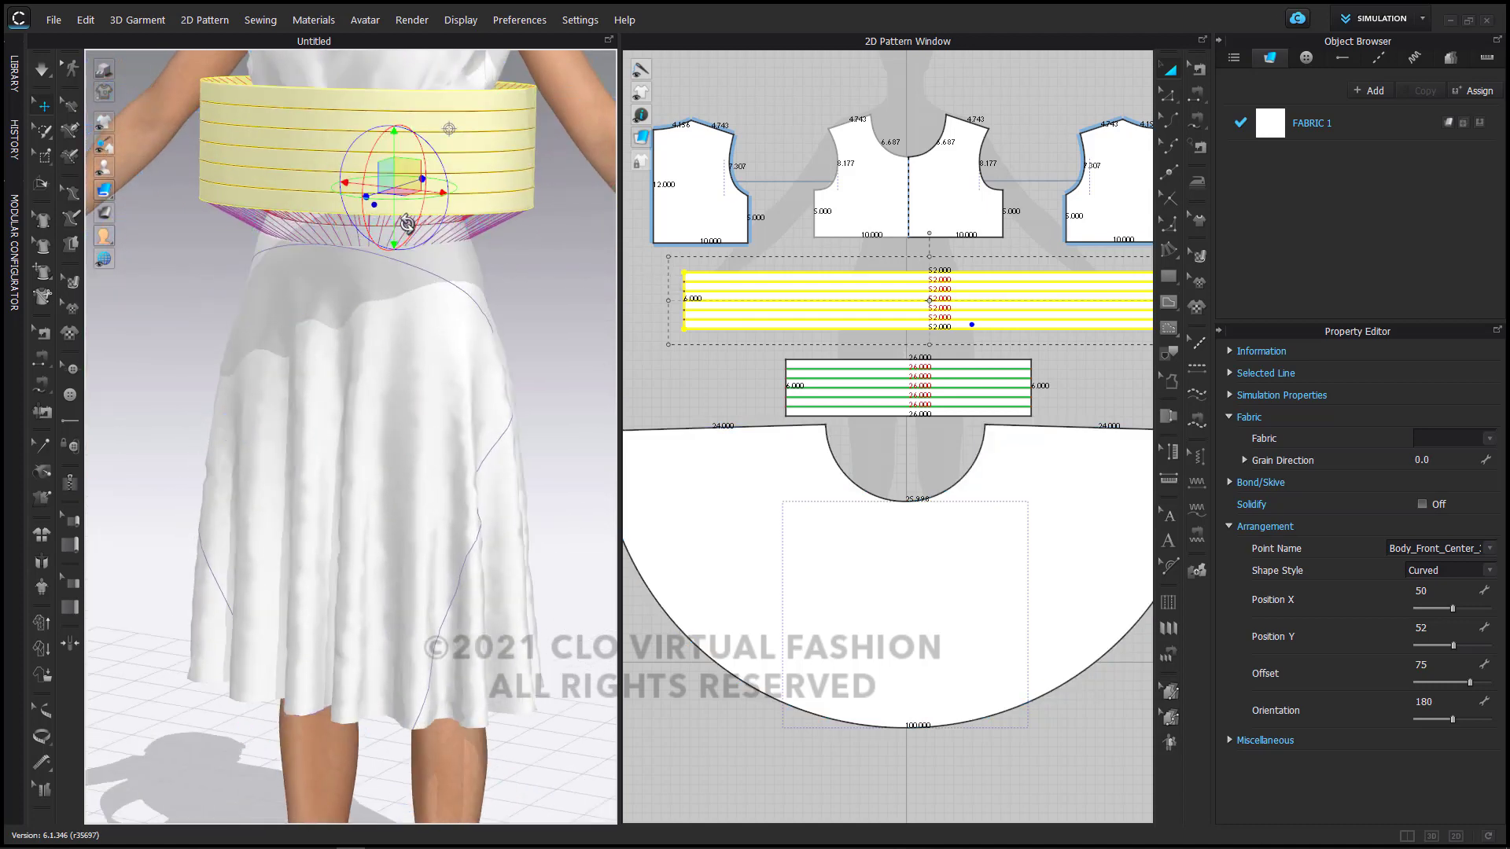
drag(399, 231, 397, 271)
right_drag(397, 271, 566, 457)
key(space)
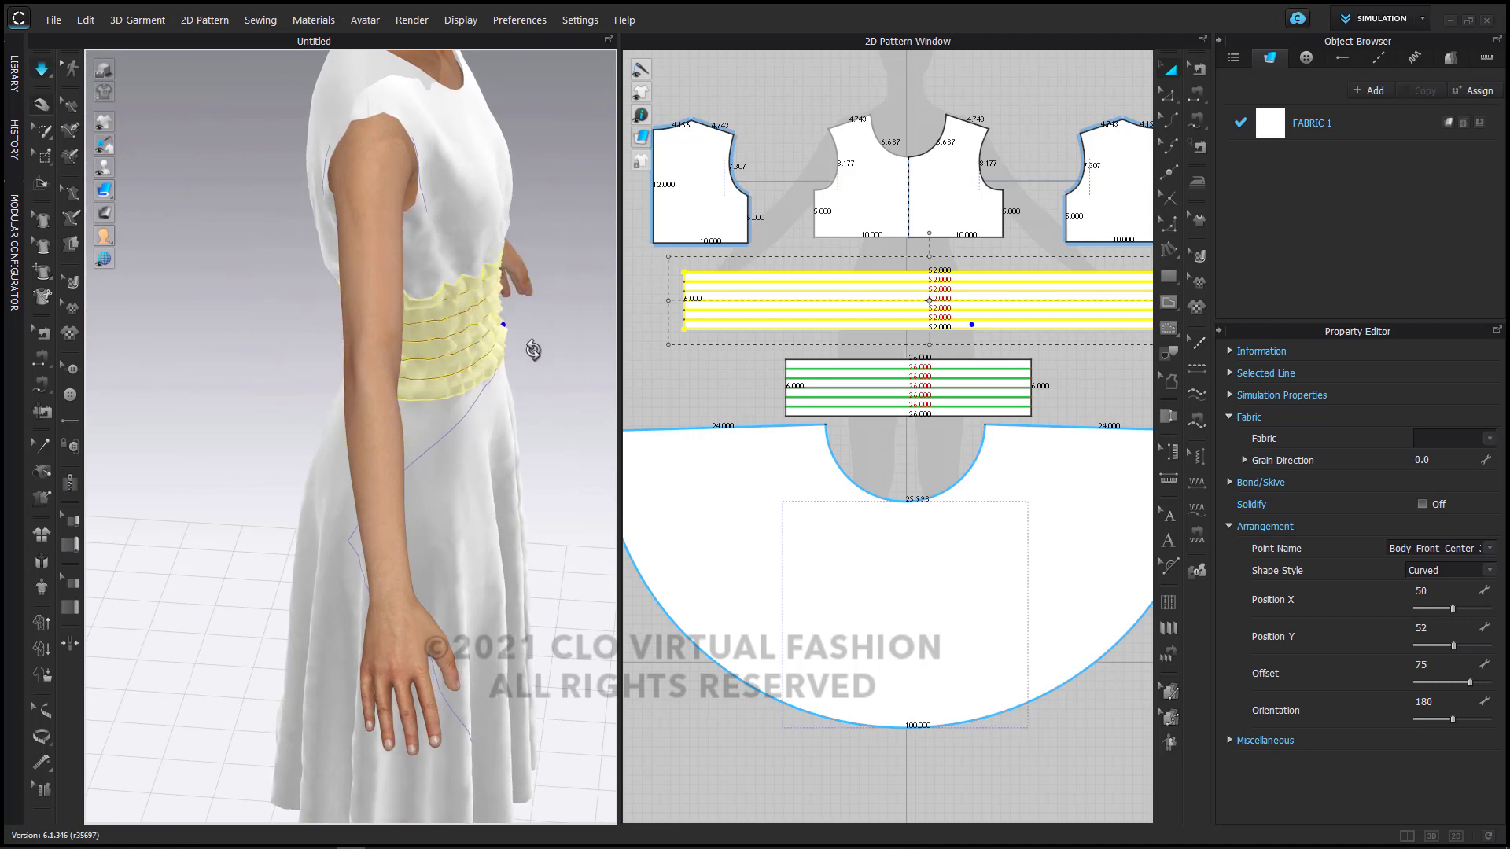
right_drag(527, 292, 388, 320)
key(space)
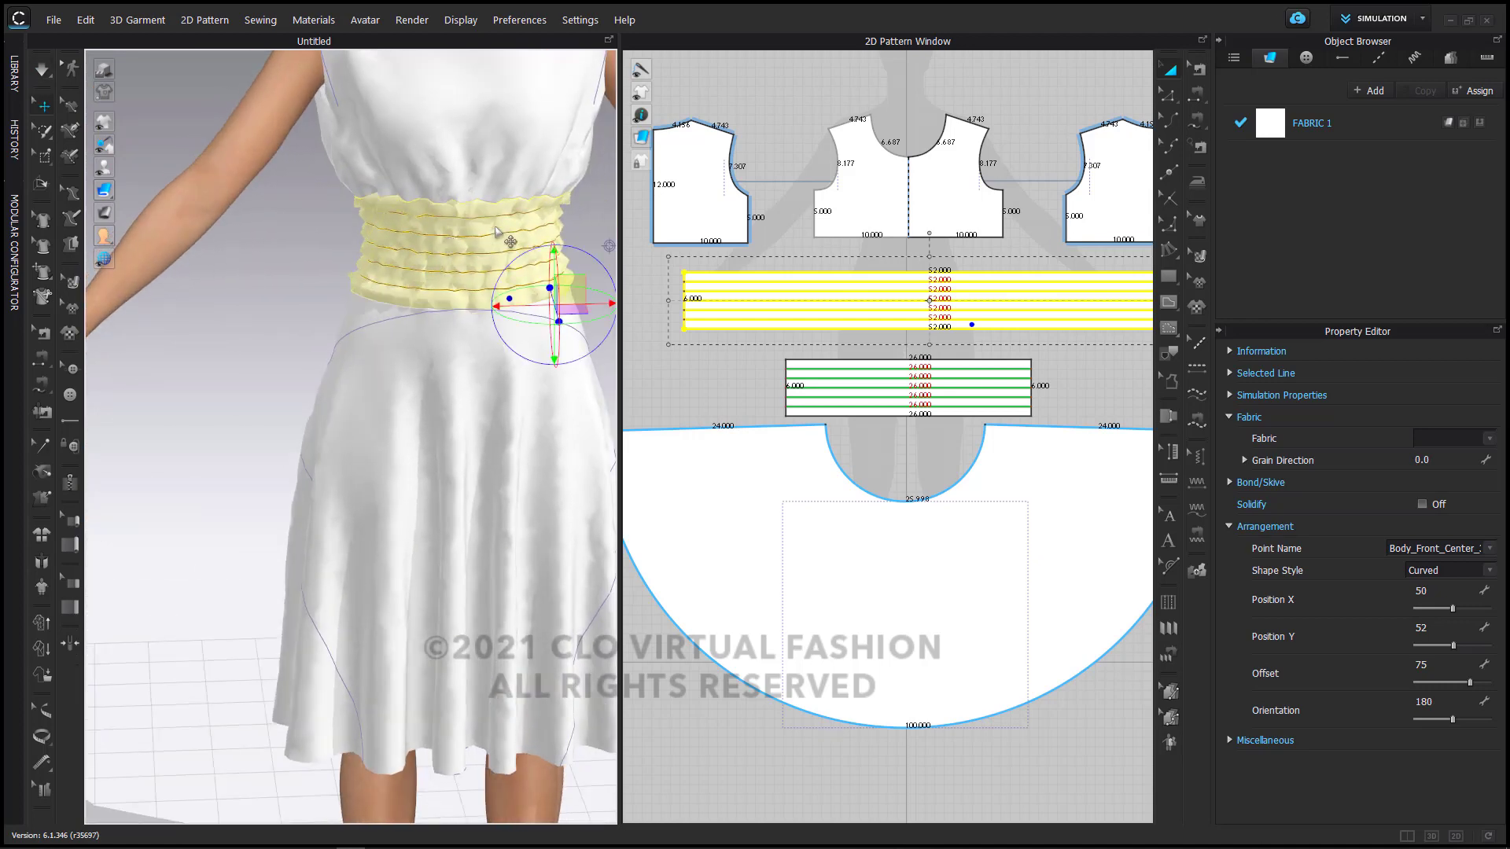
click(318, 284)
scroll(379, 287, up, 3)
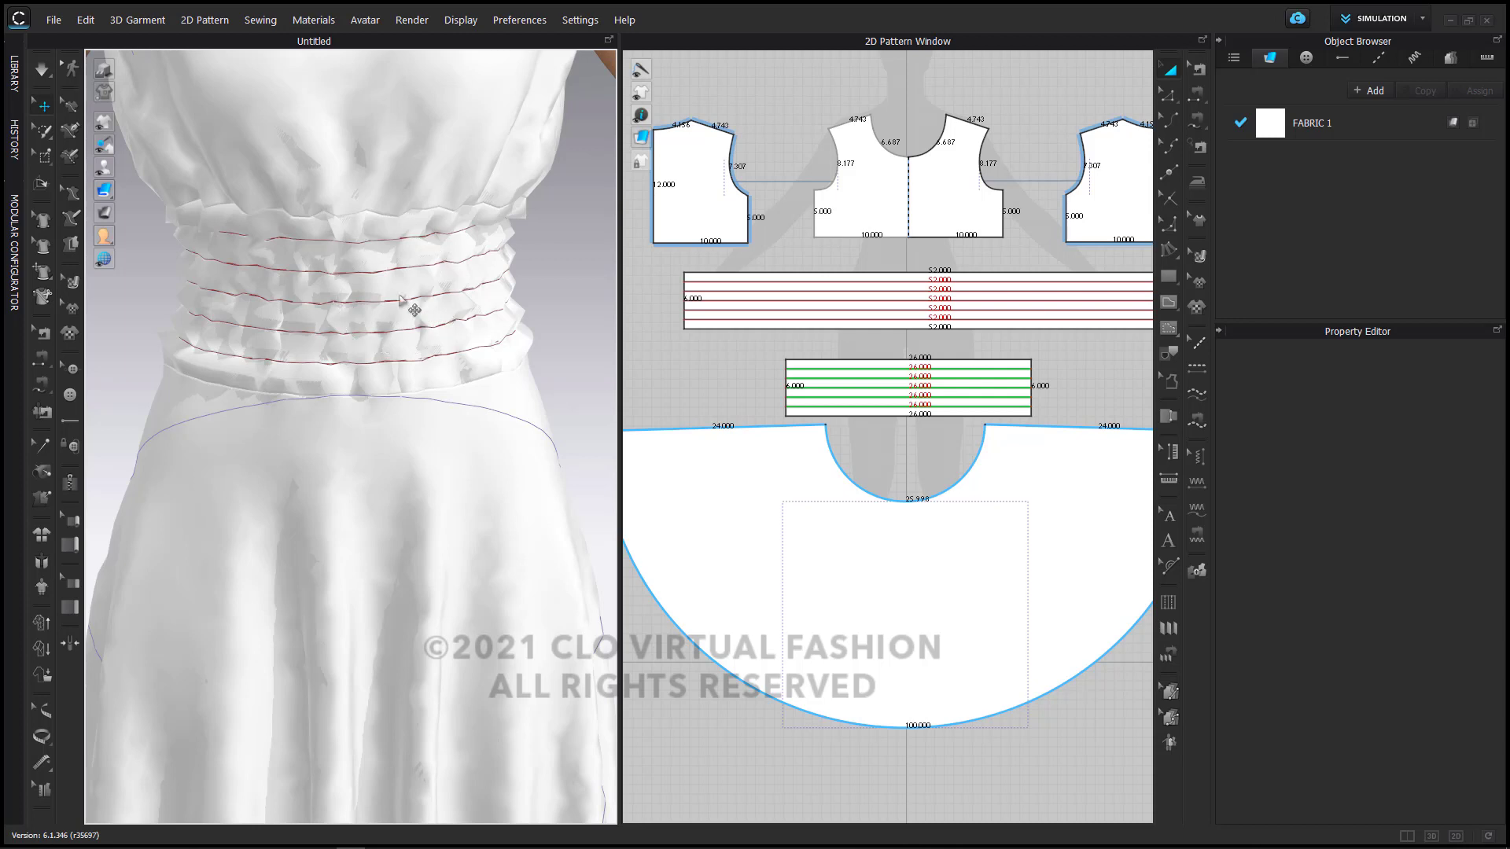
Step: Turn on Shirring for the top and bottom edges of the 52 in waist strip
click(401, 298)
click(669, 277)
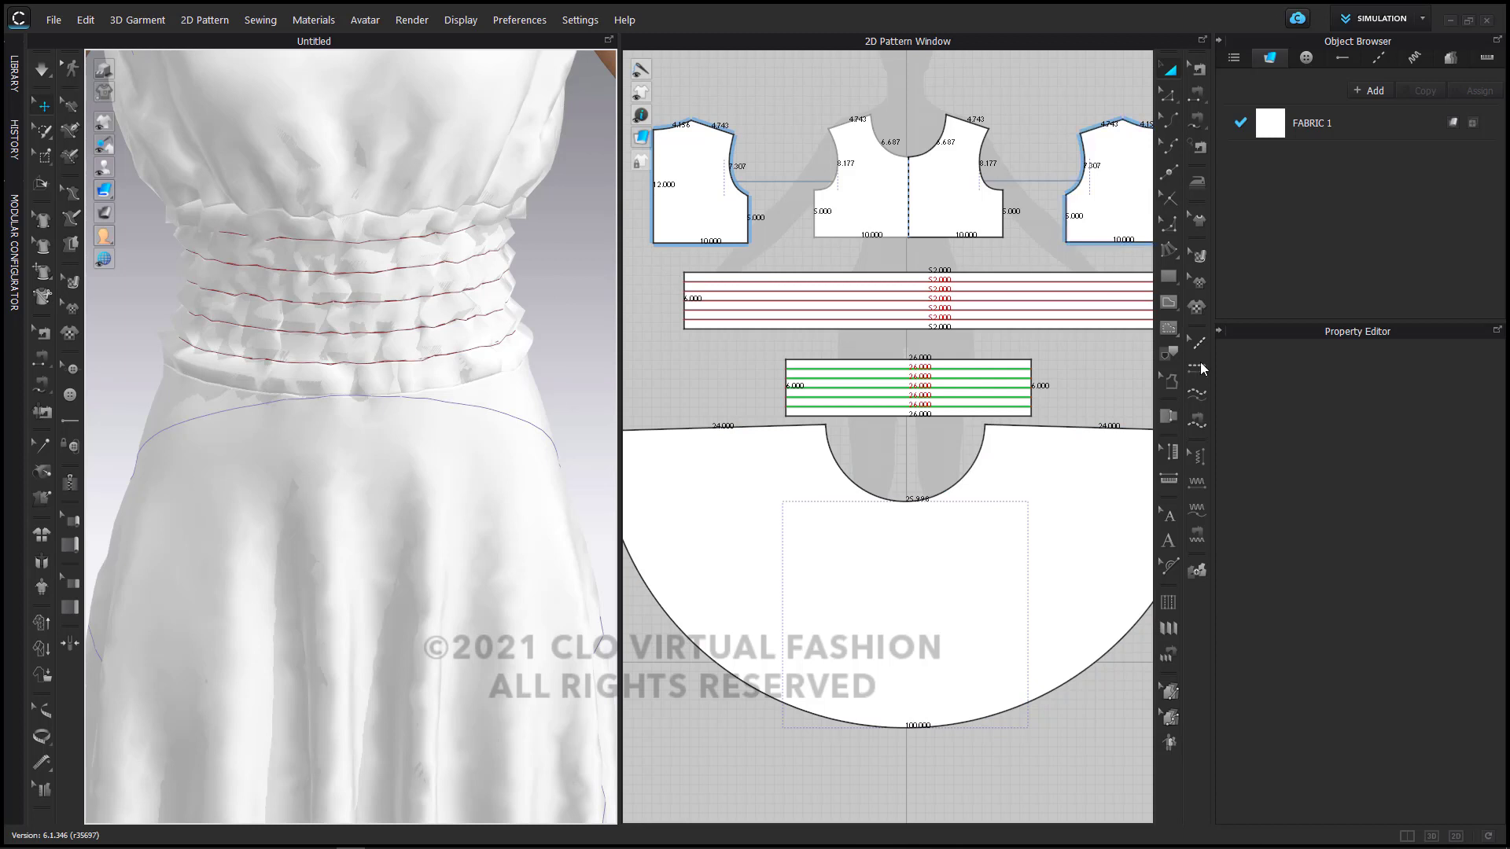
click(1168, 96)
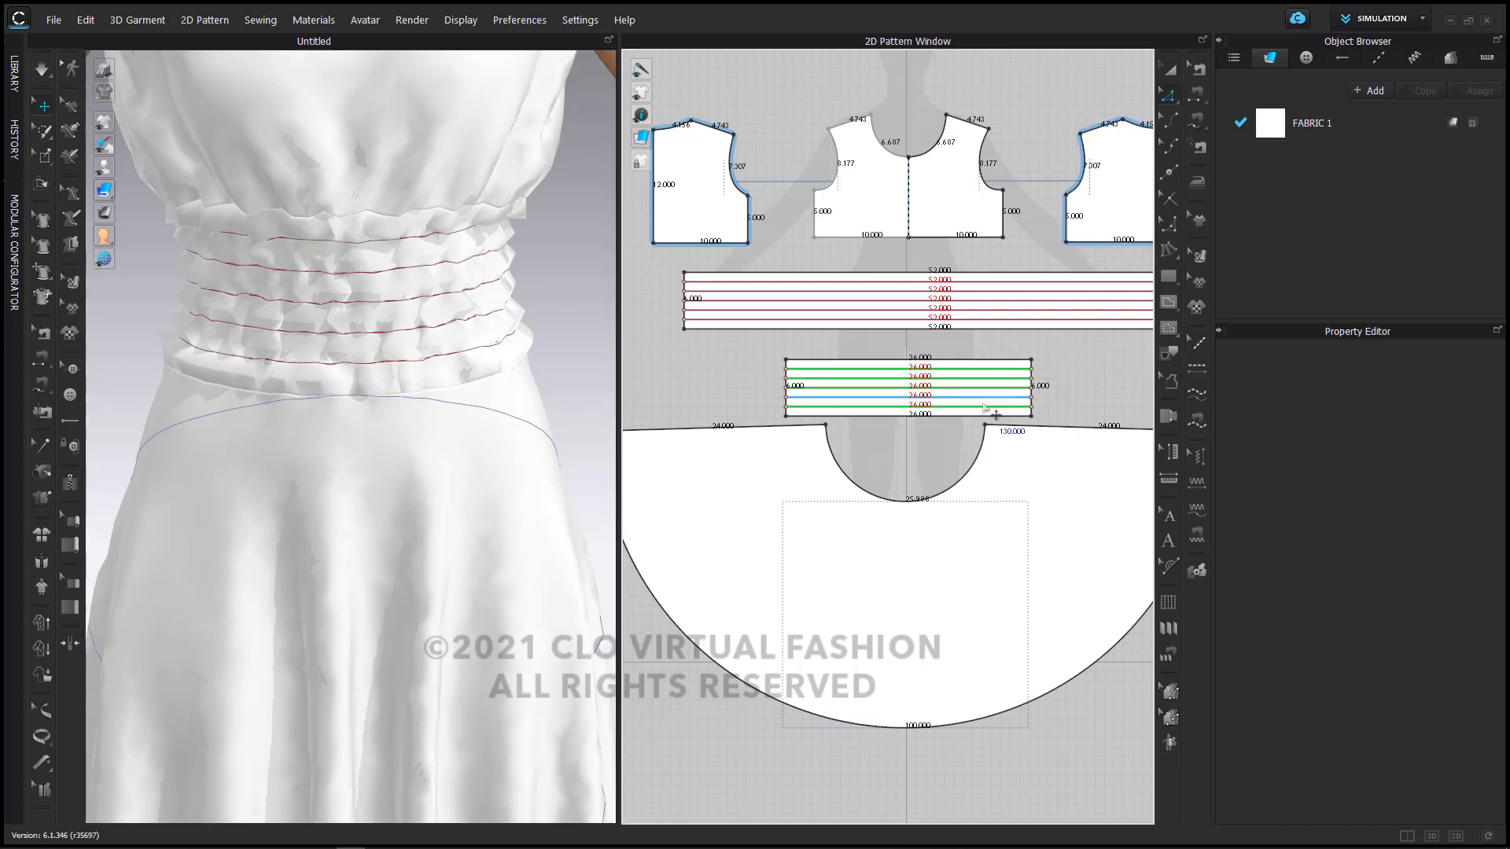
click(961, 273)
shift+click(959, 272)
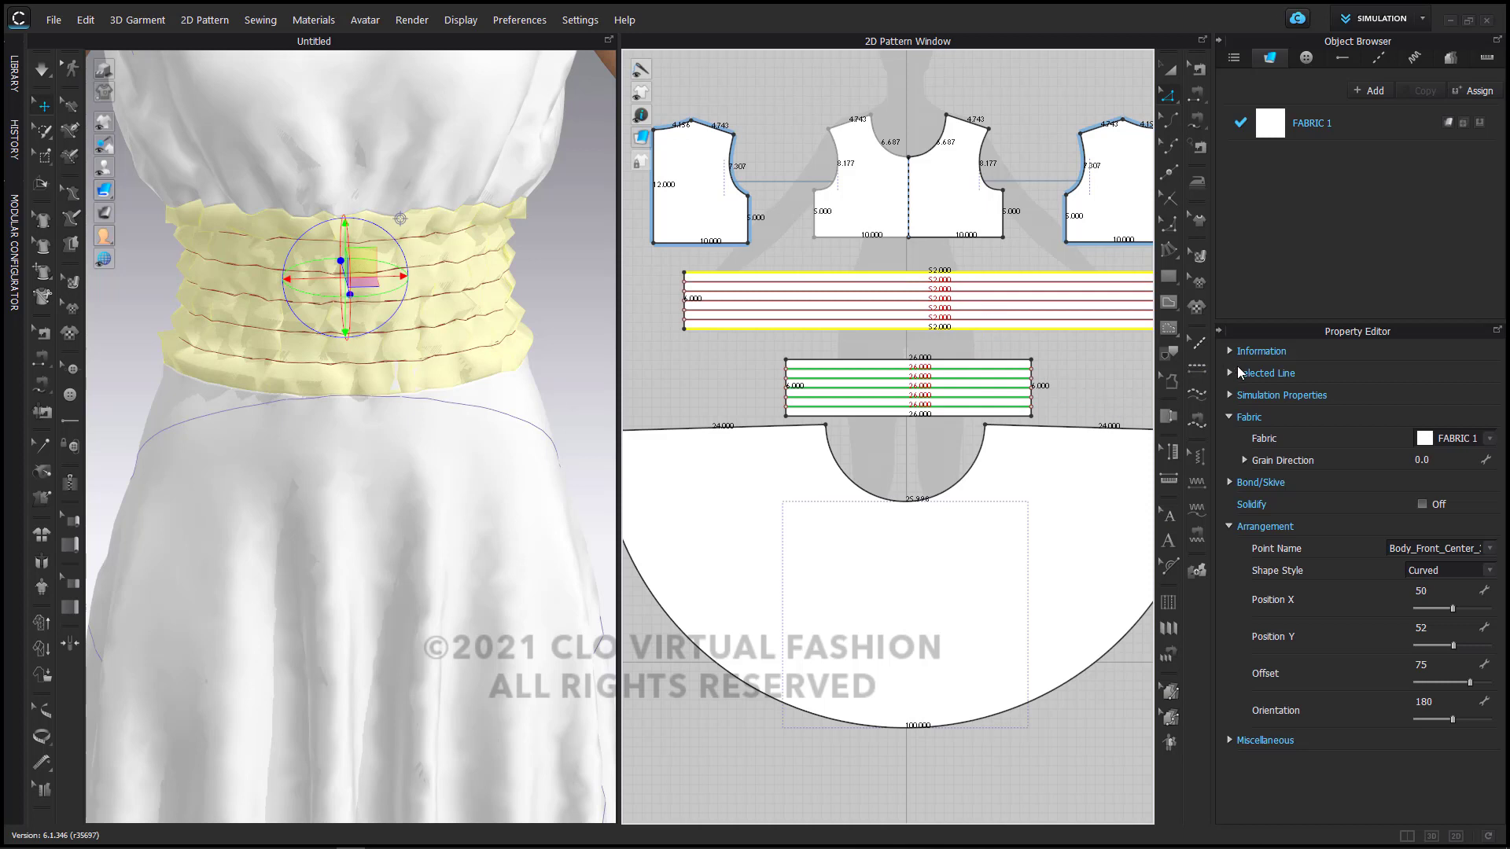
click(1230, 373)
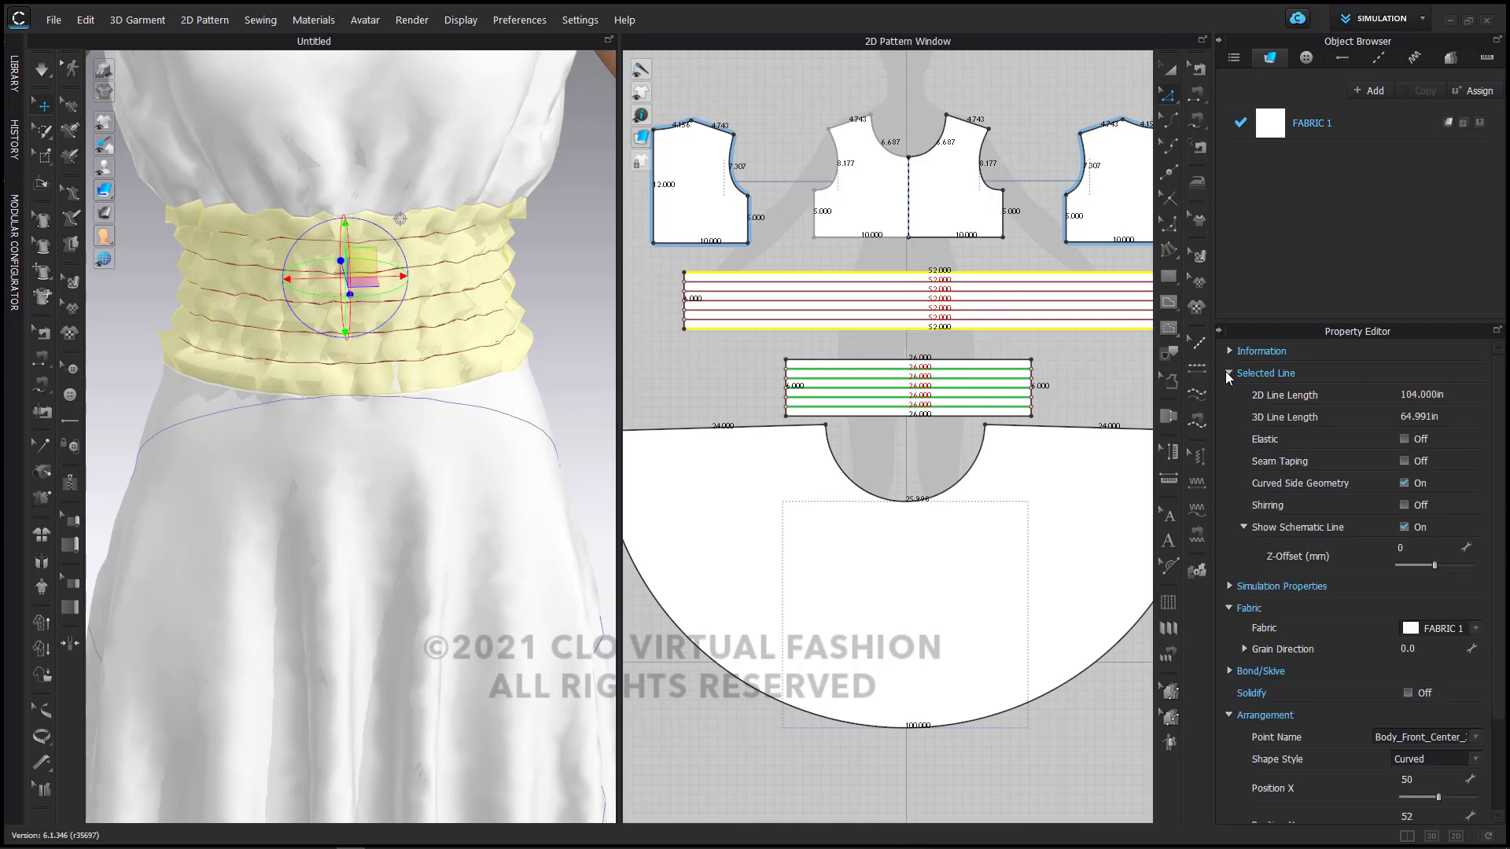
click(1404, 506)
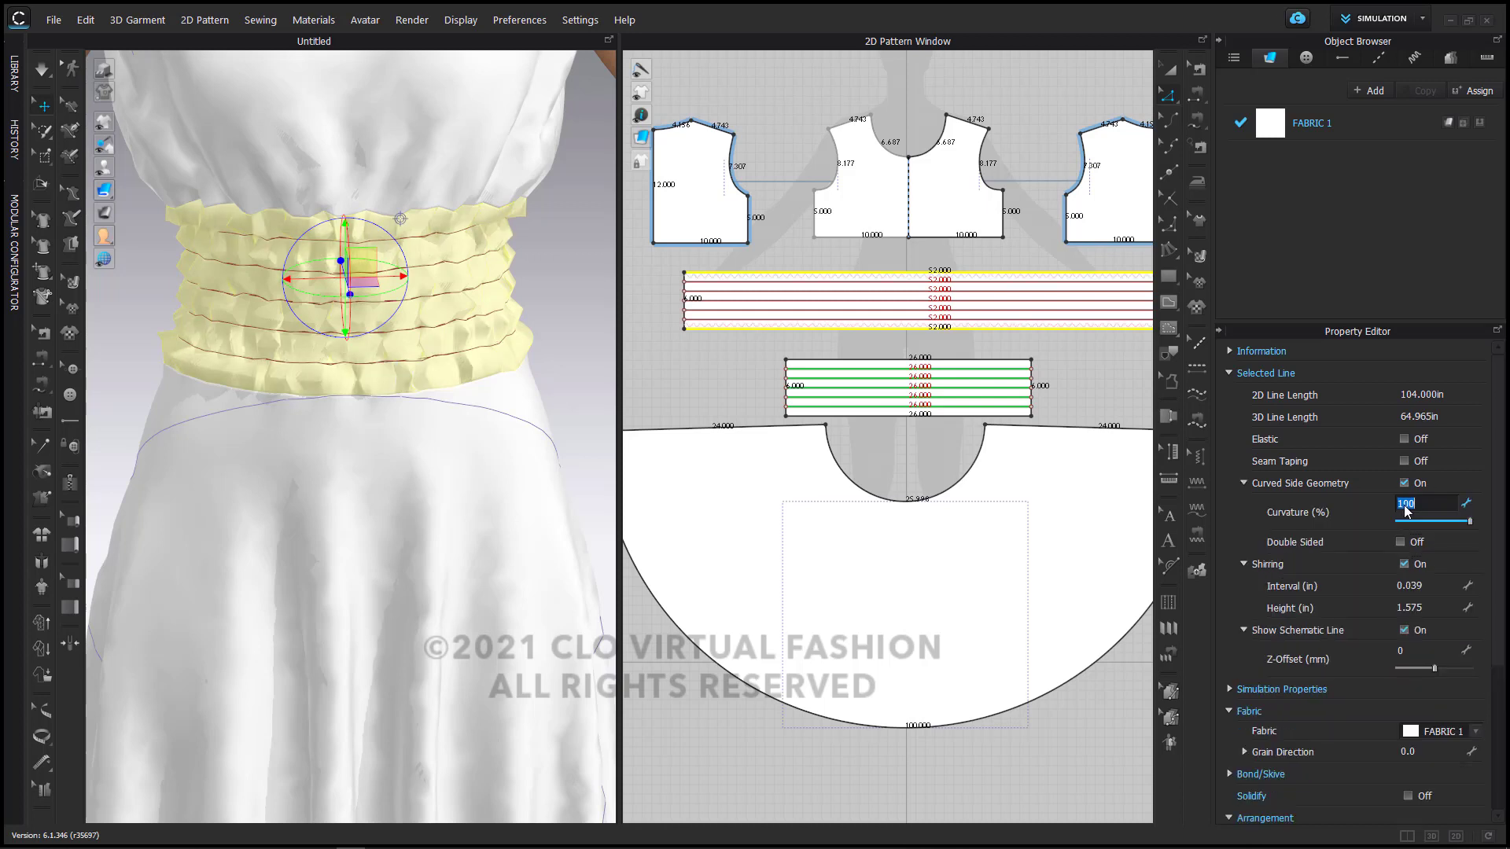